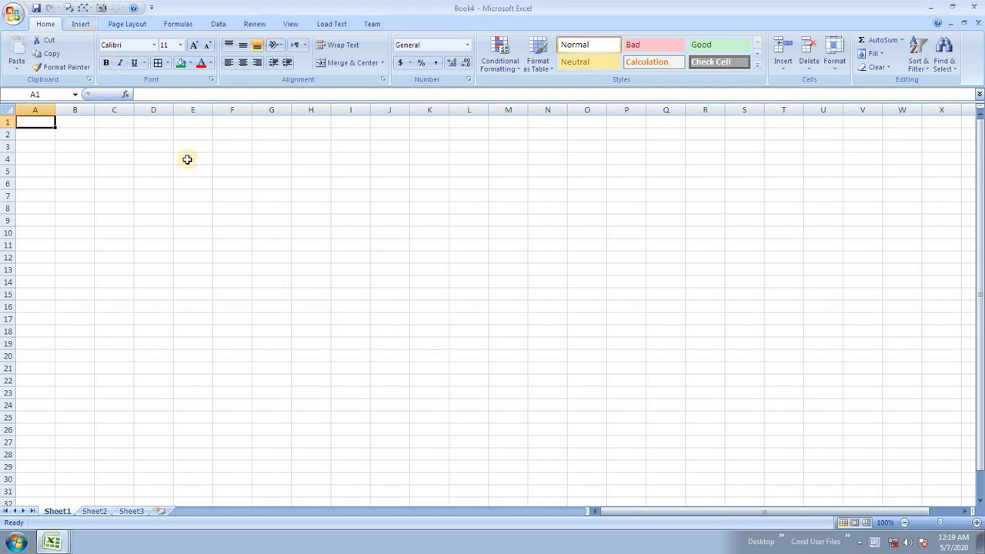
- Insert the picture file nnnn from the Pictures library into Sheet1
left_click(80, 24)
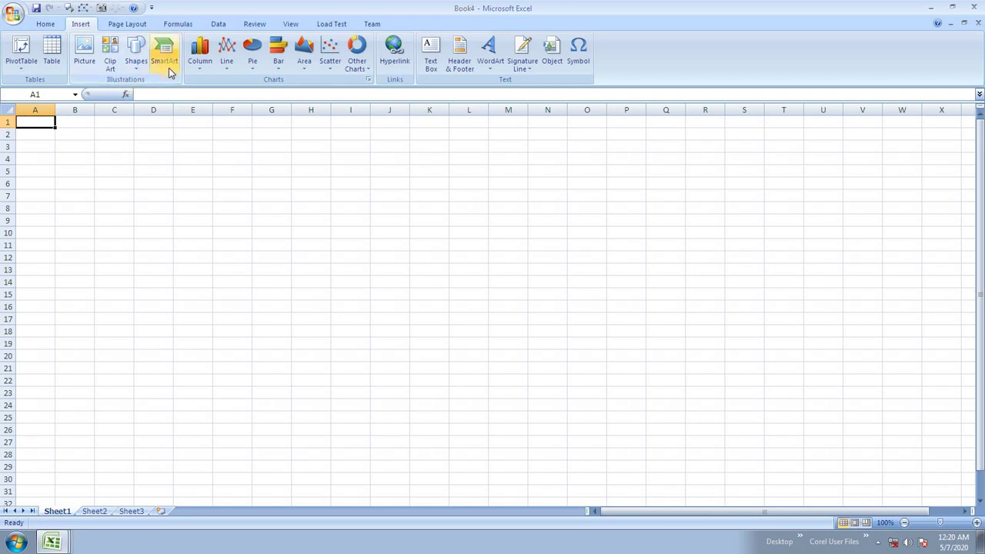
left_click(85, 49)
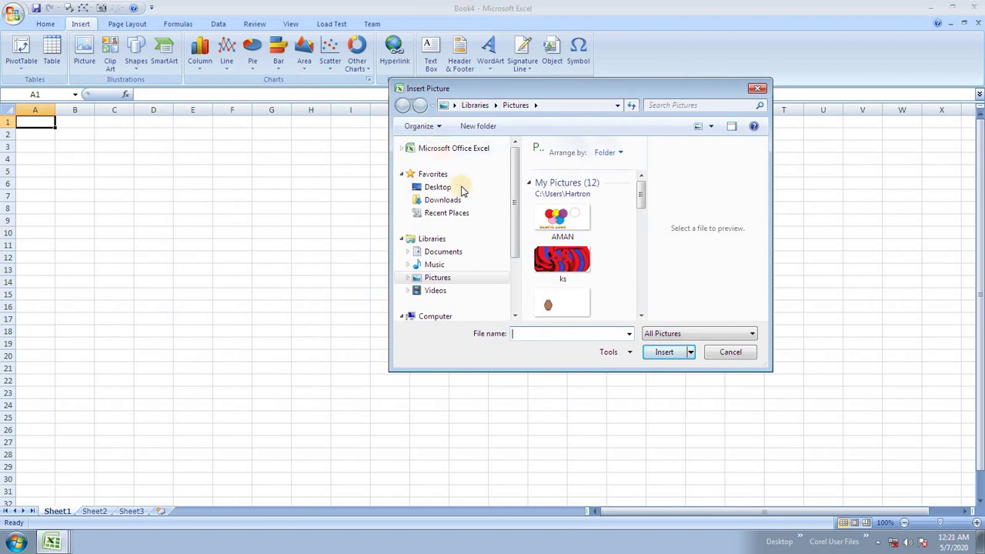
left_click_drag(639, 198, 629, 219)
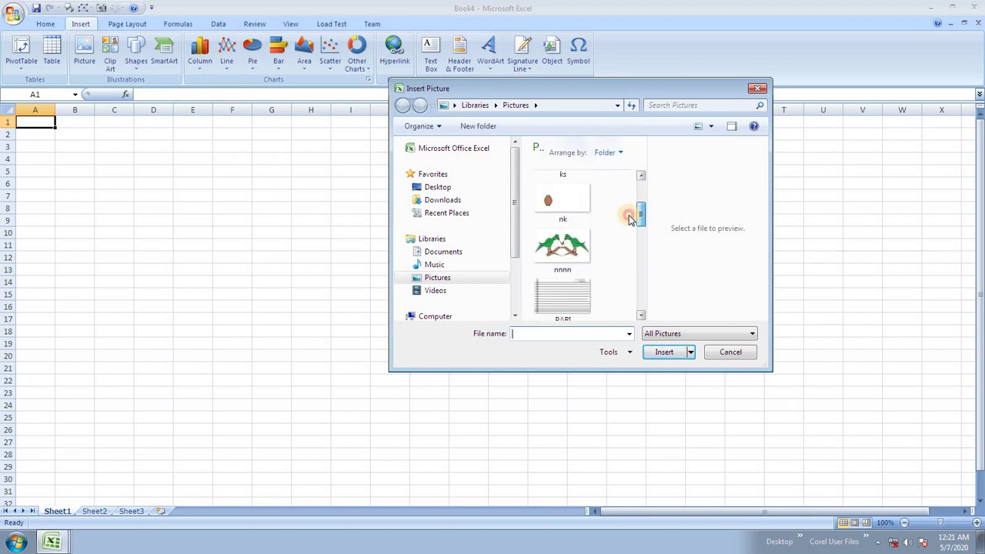
left_click(566, 245)
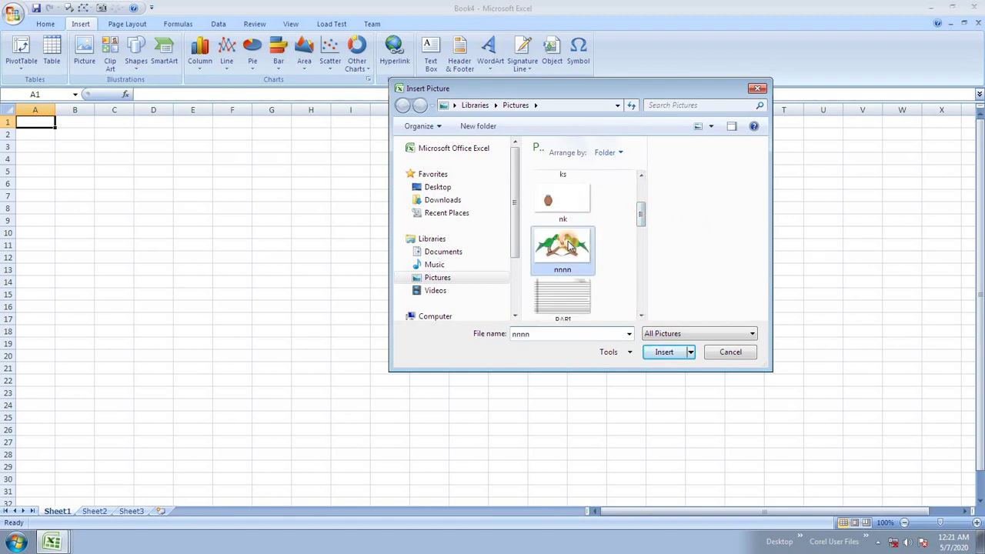
left_click(661, 352)
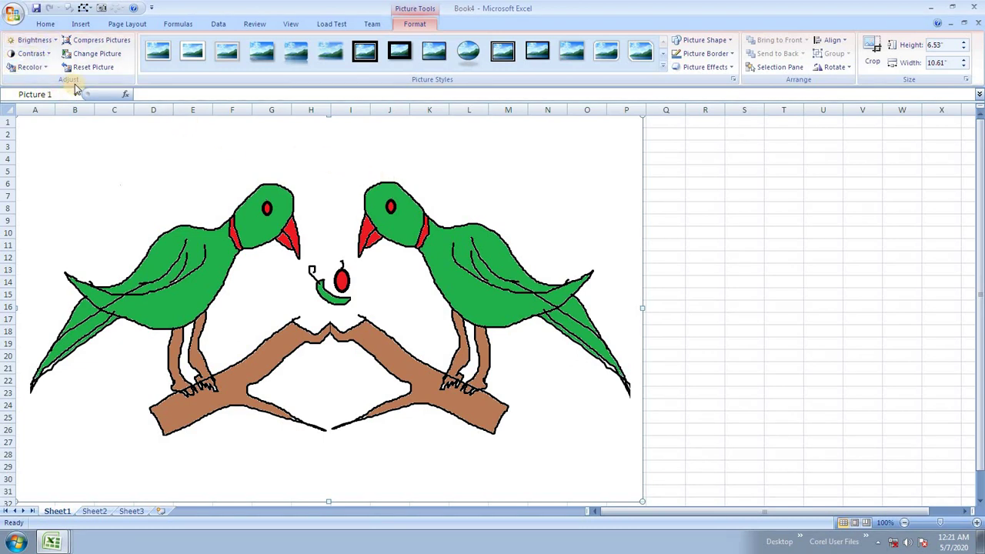
- Try the picture's brightness at -20 % and +40 %, and restore it to 0 % (Normal)
left_click(35, 40)
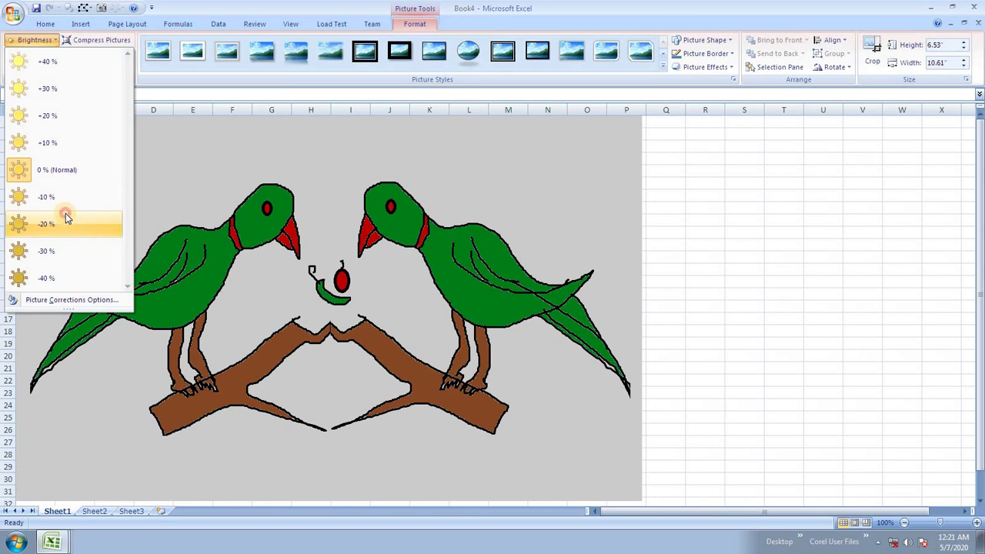
left_click(66, 217)
left_click(29, 40)
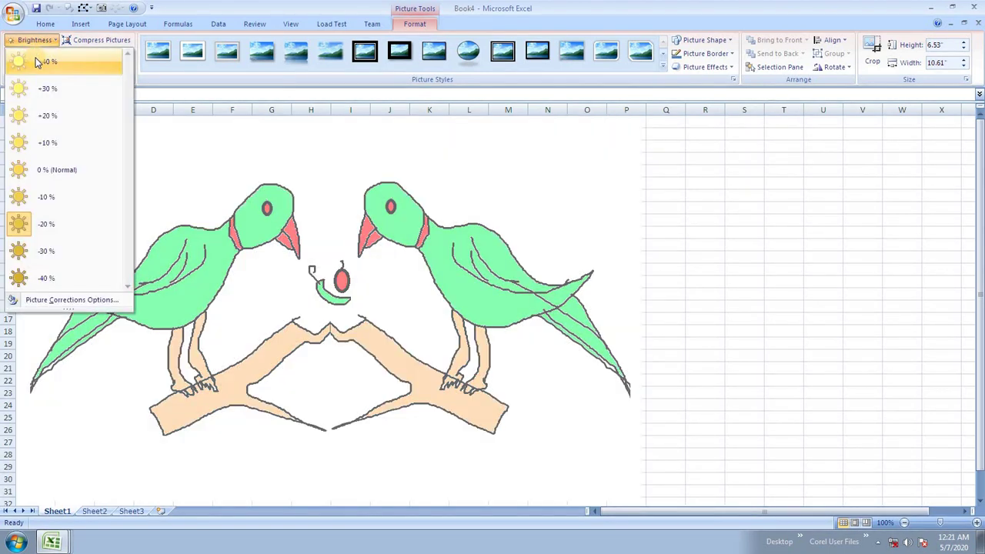
left_click(34, 39)
left_click(35, 39)
left_click(34, 39)
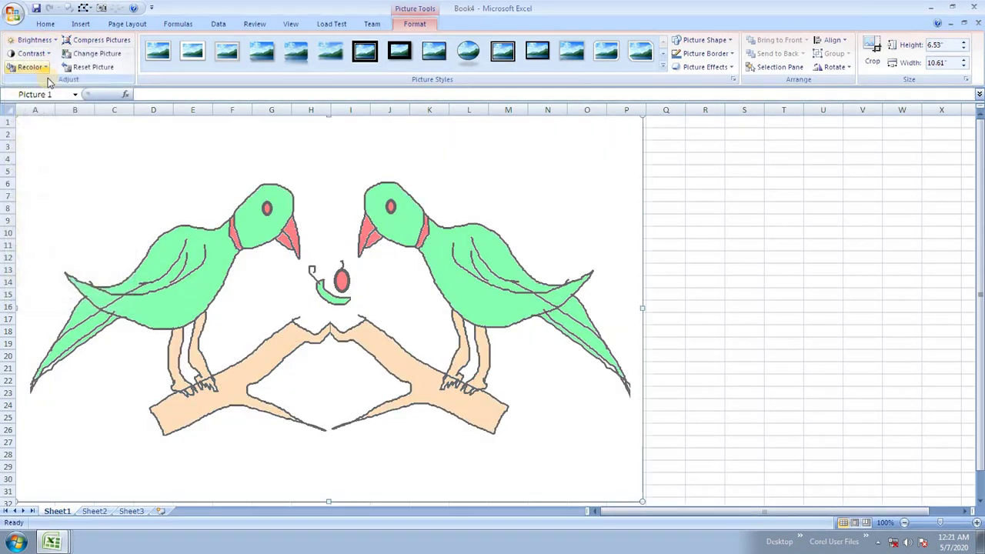
left_click(35, 40)
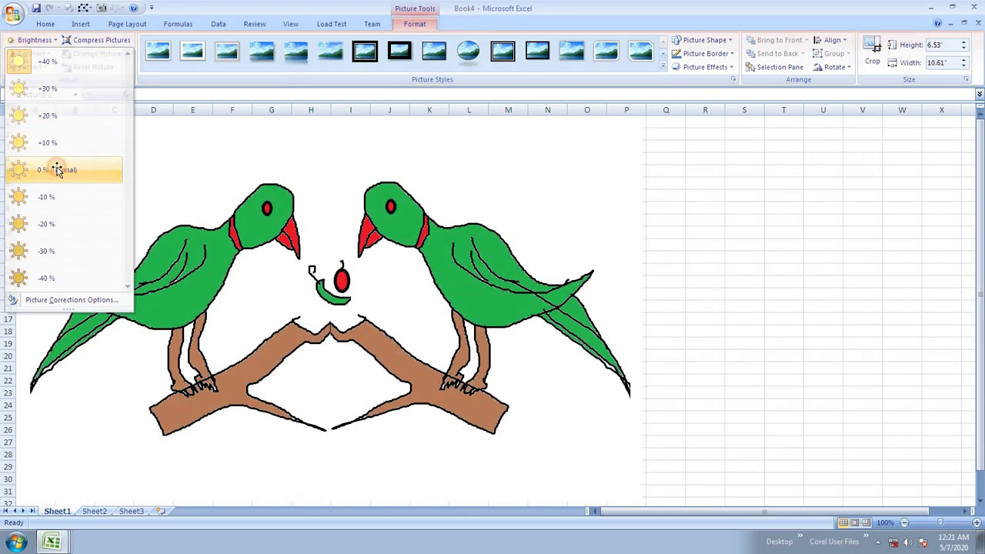
left_click(57, 169)
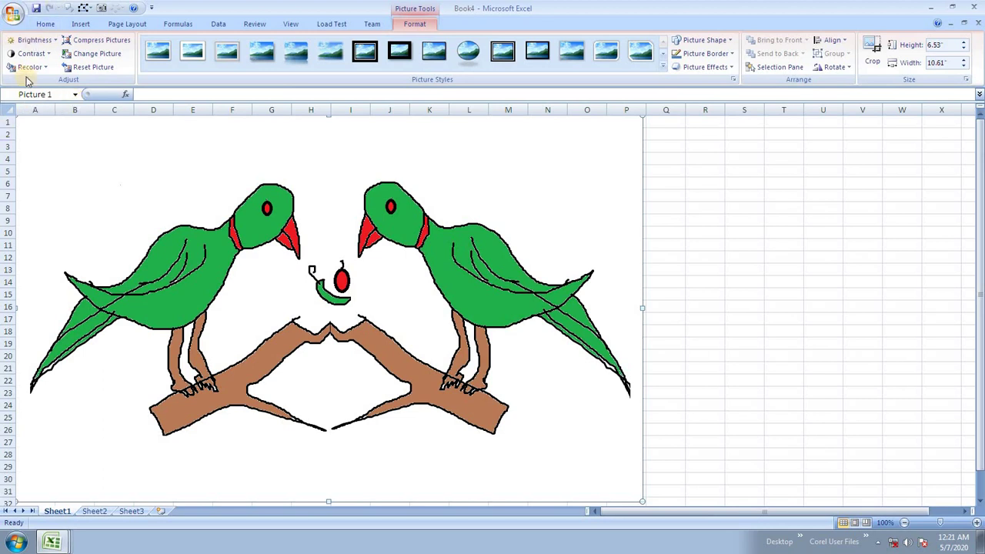
- Set the parrot picture's contrast to +30 % and preview the recolor variations without applying one
left_click(30, 53)
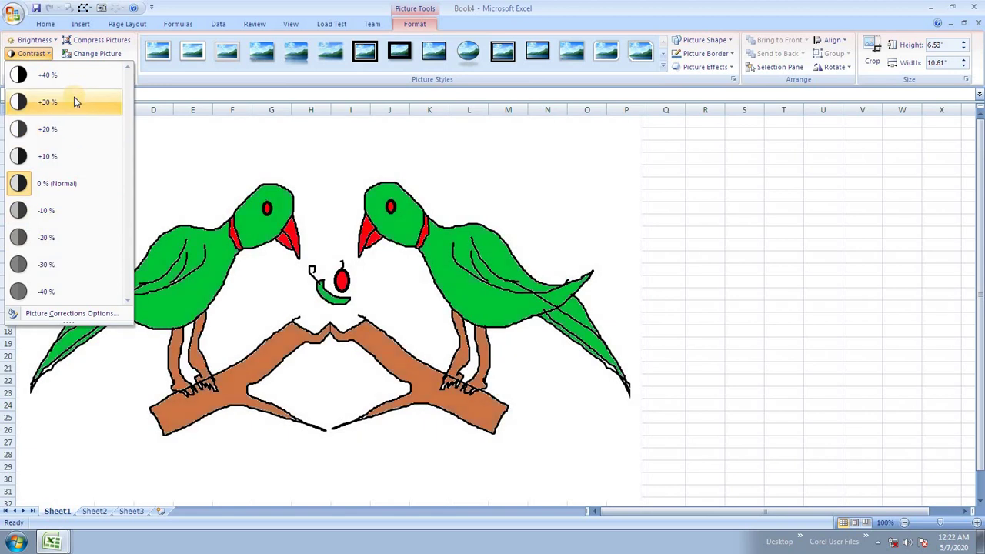
left_click(75, 92)
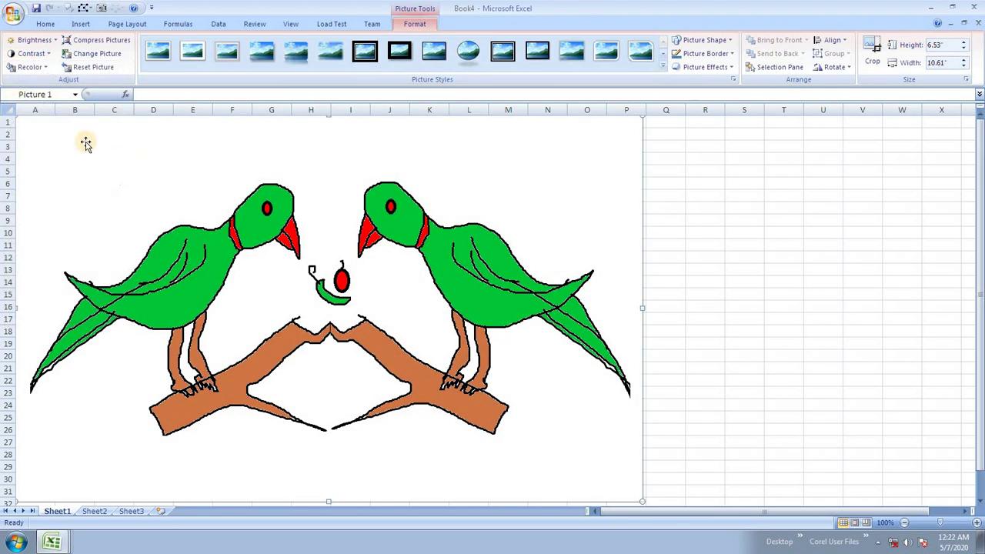
left_click(30, 67)
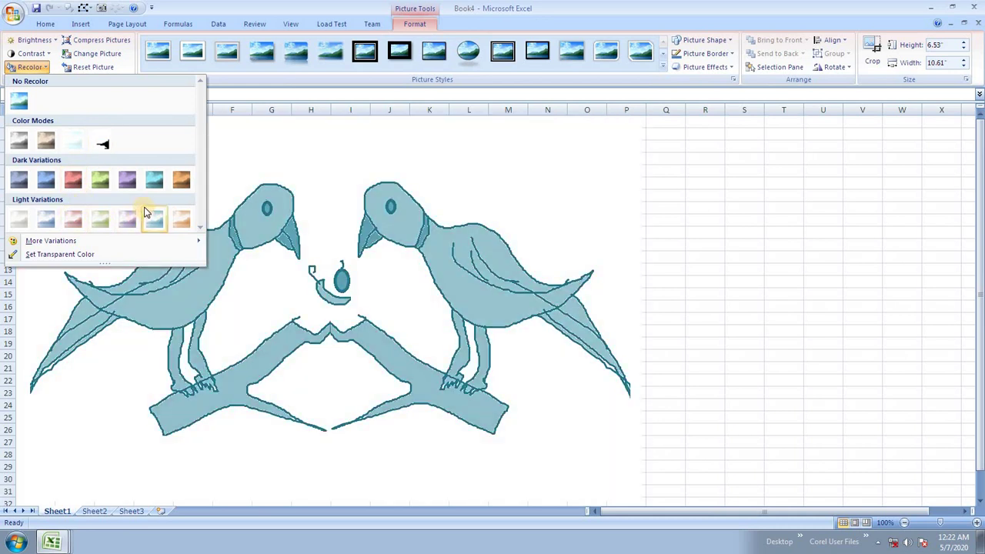
left_click(261, 196)
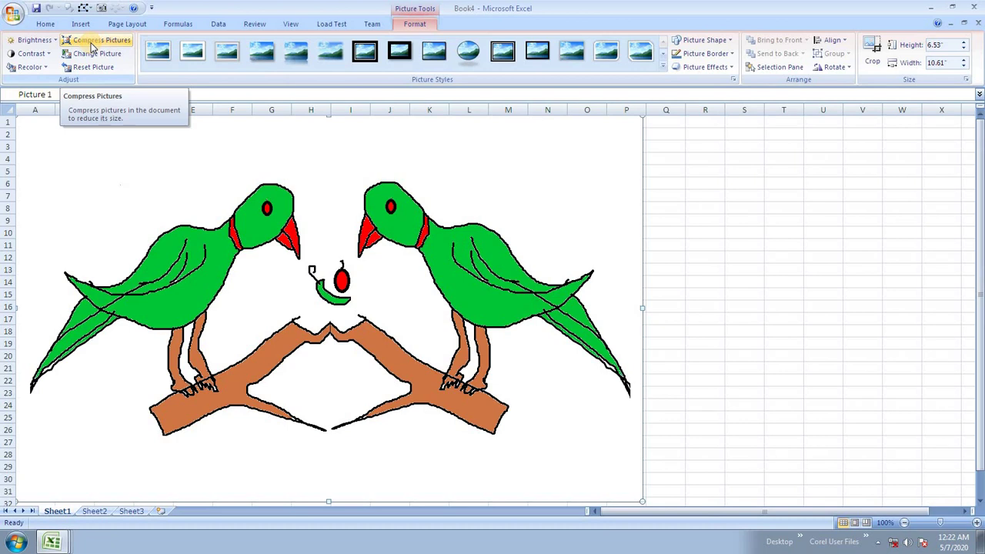
- Compress all pictures in the workbook with the target output set to E-mail (96 ppi)
left_click(92, 46)
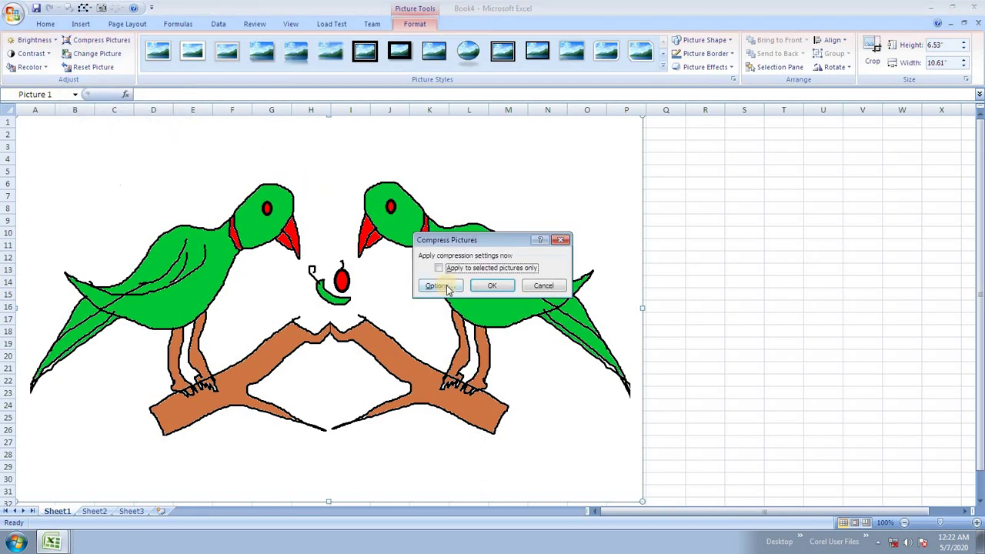
left_click(442, 346)
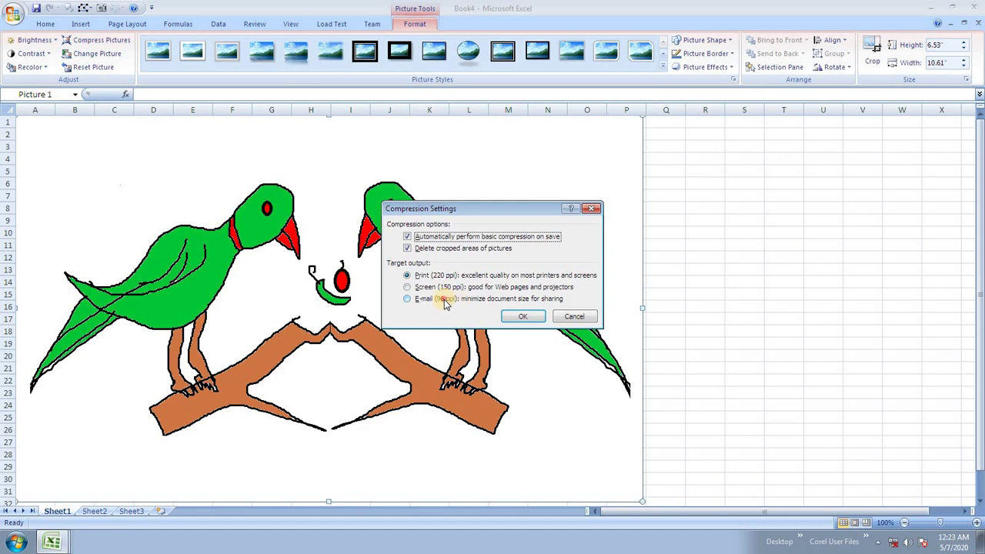
left_click(444, 300)
left_click(527, 317)
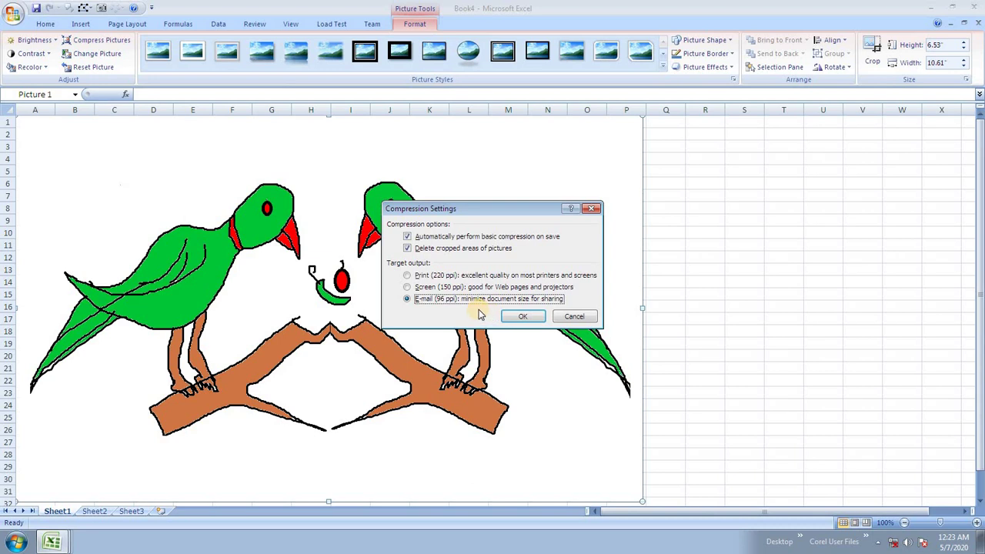
left_click(527, 317)
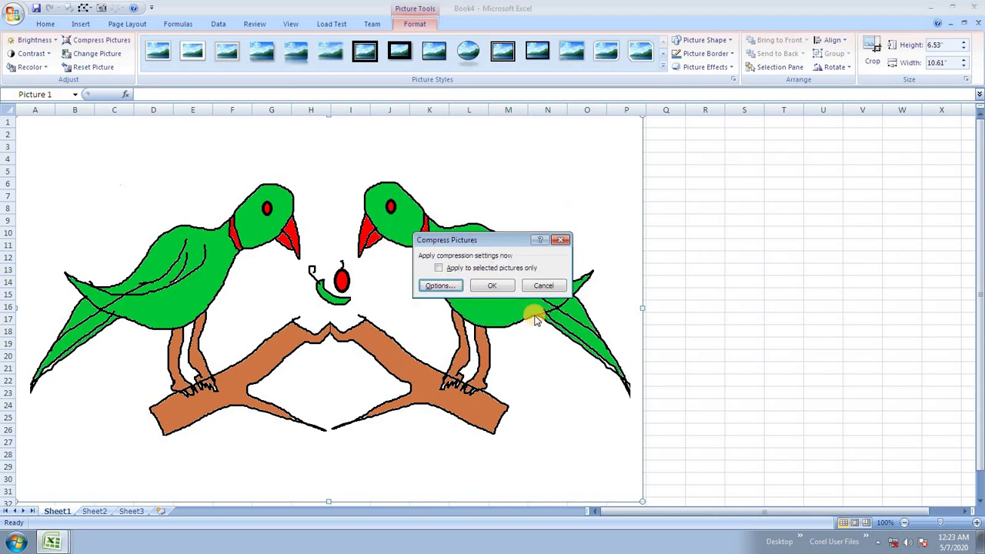
left_click(492, 286)
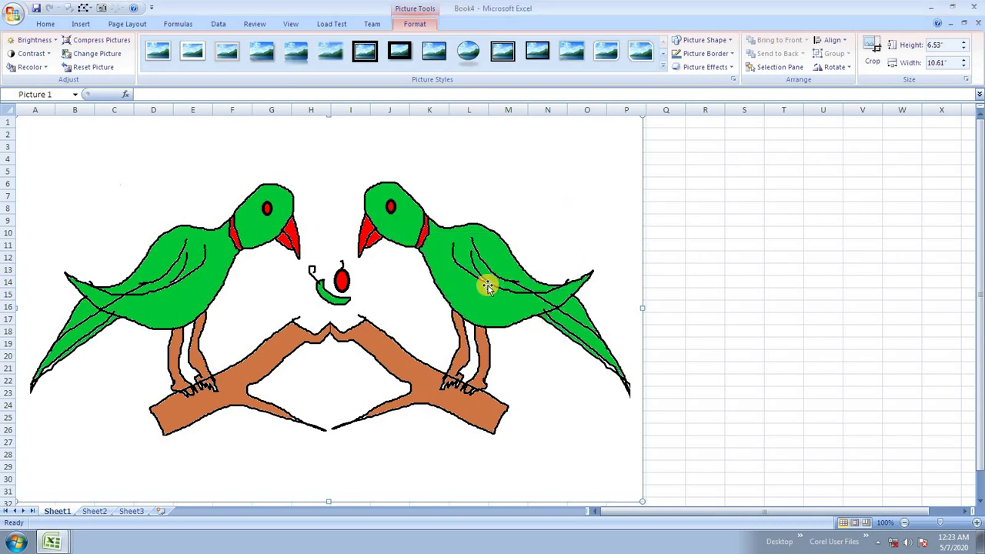
- Replace the parrot picture with the file AMAN and reset the picture to its original formatting and size
left_click(109, 56)
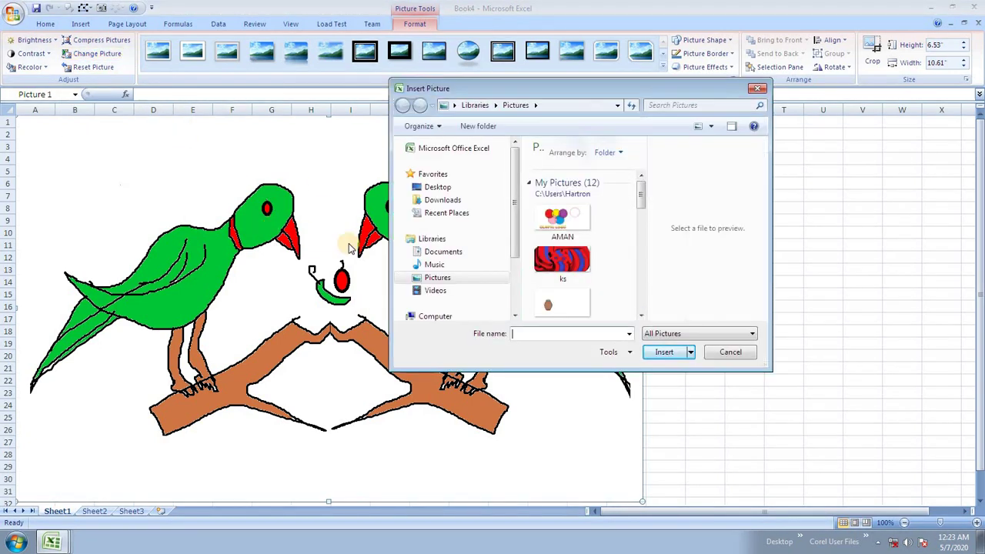
double_click(562, 218)
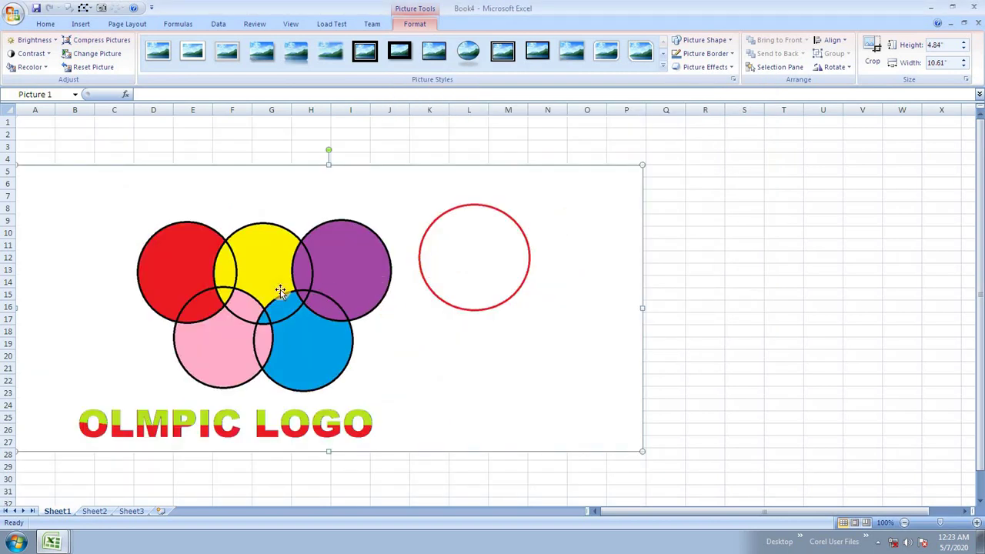
left_click(93, 67)
scroll(318, 222, "down", 5)
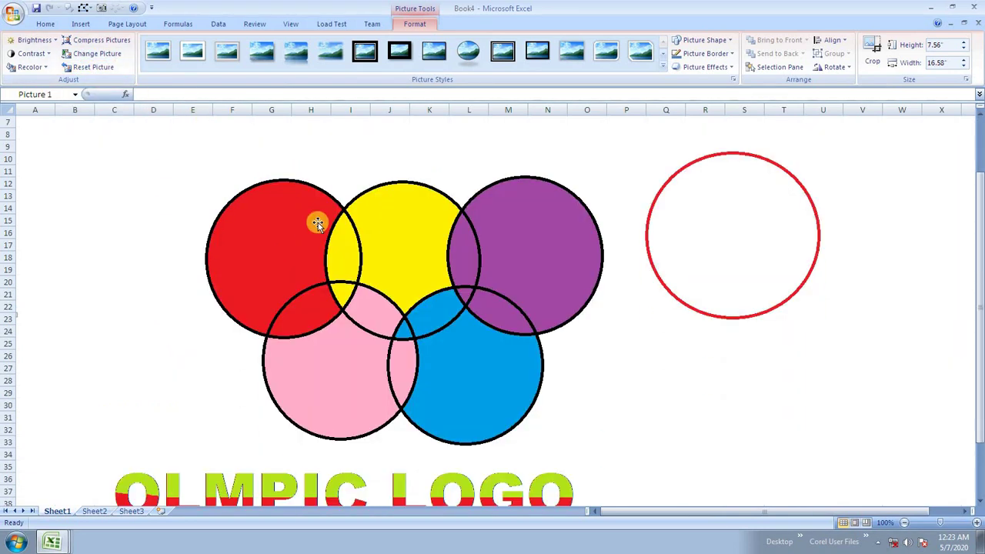
scroll(318, 223, "up", 3)
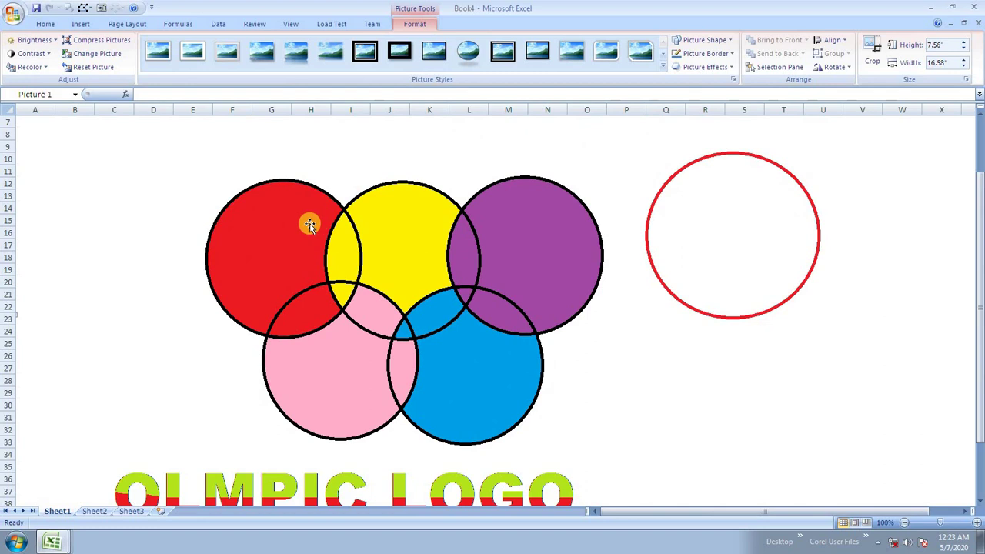
scroll(316, 222, "down", 2)
scroll(306, 234, "up", 3)
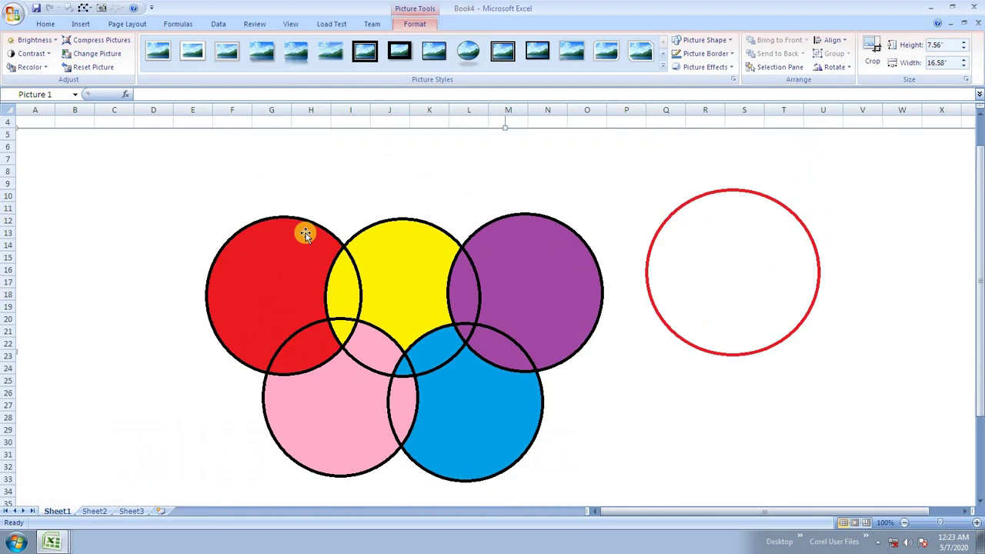
- Reduce the logo picture's height to 5.9 inches
left_click(960, 50)
left_click(960, 50)
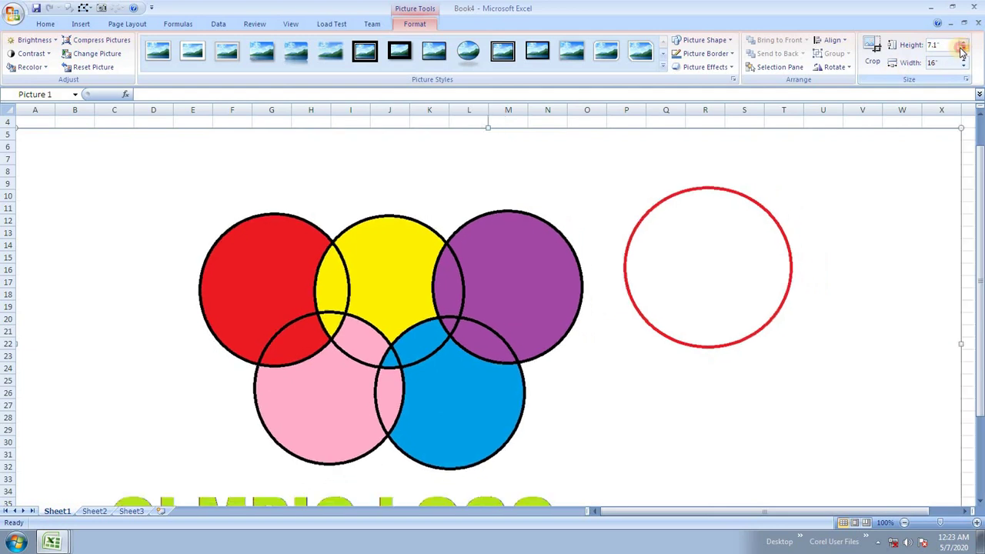
left_click(961, 50)
left_click(961, 49)
left_click(960, 49)
left_click(960, 49)
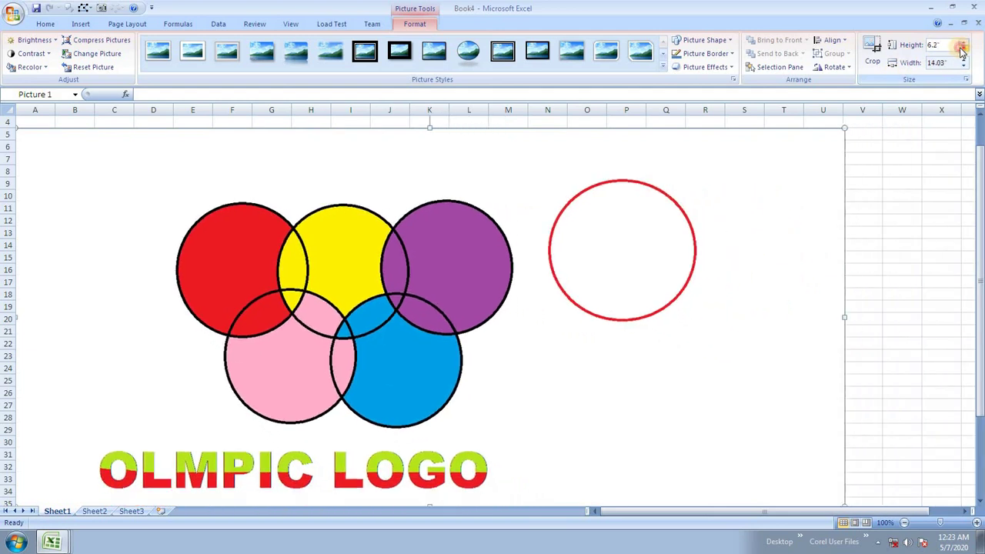
left_click(961, 50)
left_click(961, 49)
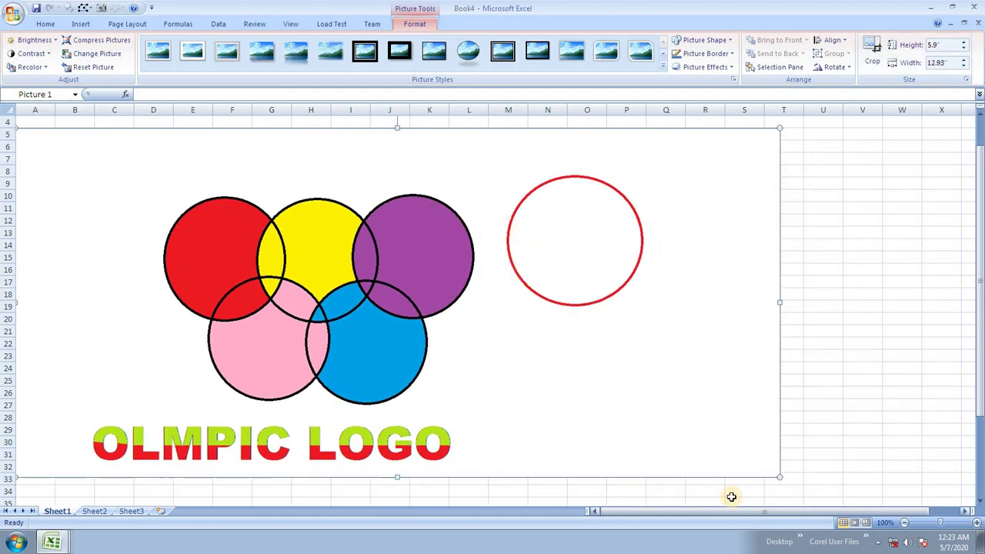
- Scale the logo picture down proportionally to about 2.33 by 5.11 inches and move it so that it starts near cell E9
left_click_drag(780, 478, 426, 310)
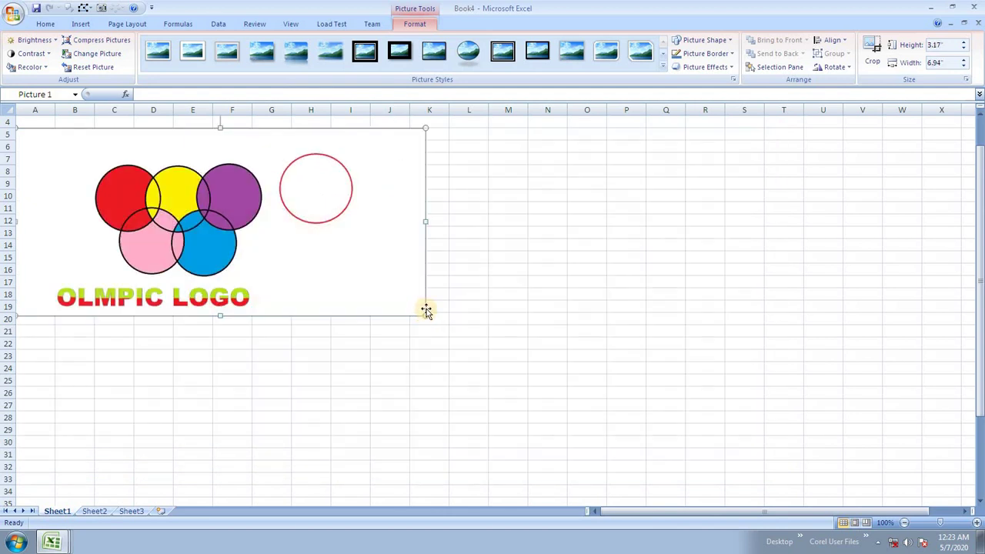
left_click_drag(288, 182, 472, 228)
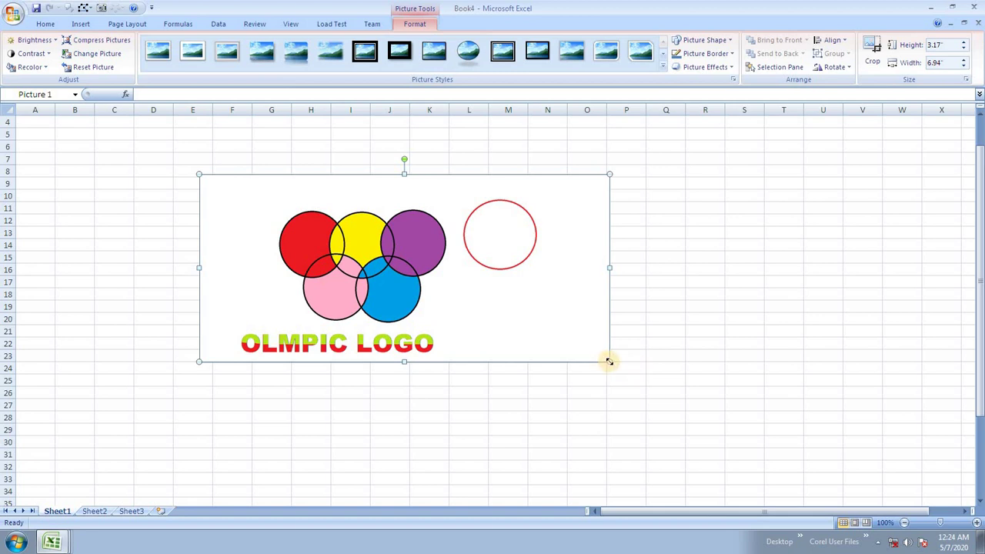
left_click_drag(609, 361, 465, 315)
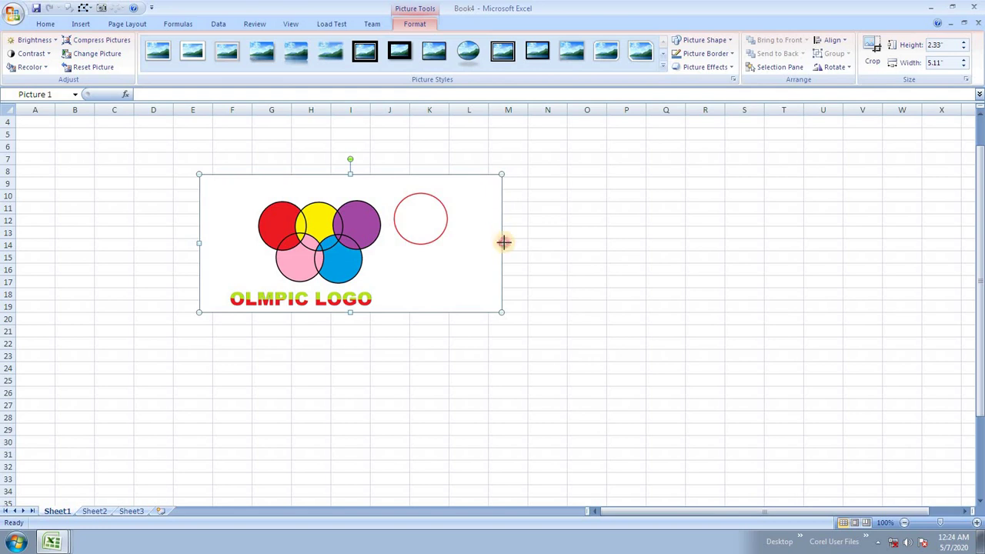
- Try stretching only the logo picture's width to about 8.17 inches, and undo the stretch
left_click_drag(504, 242, 682, 236)
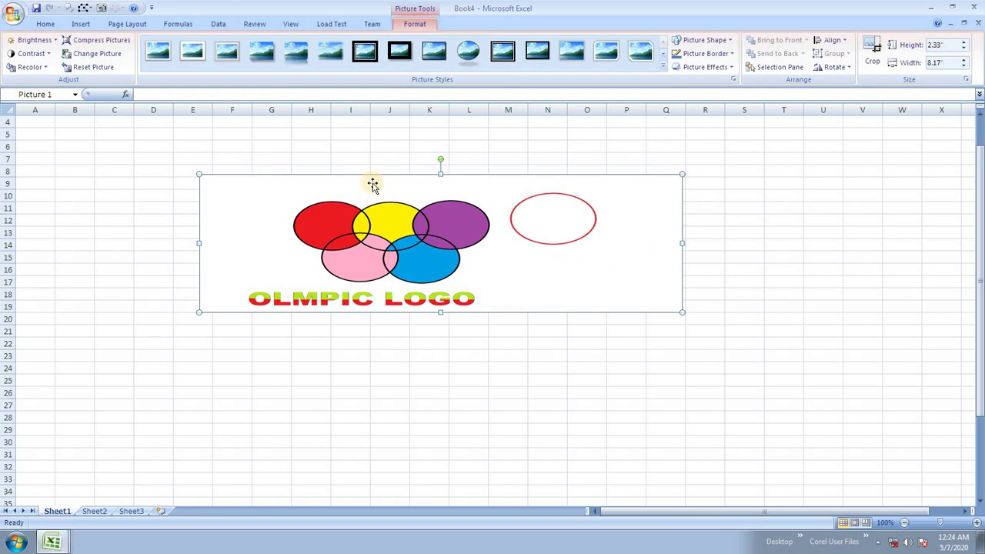
key("ctrl+z")
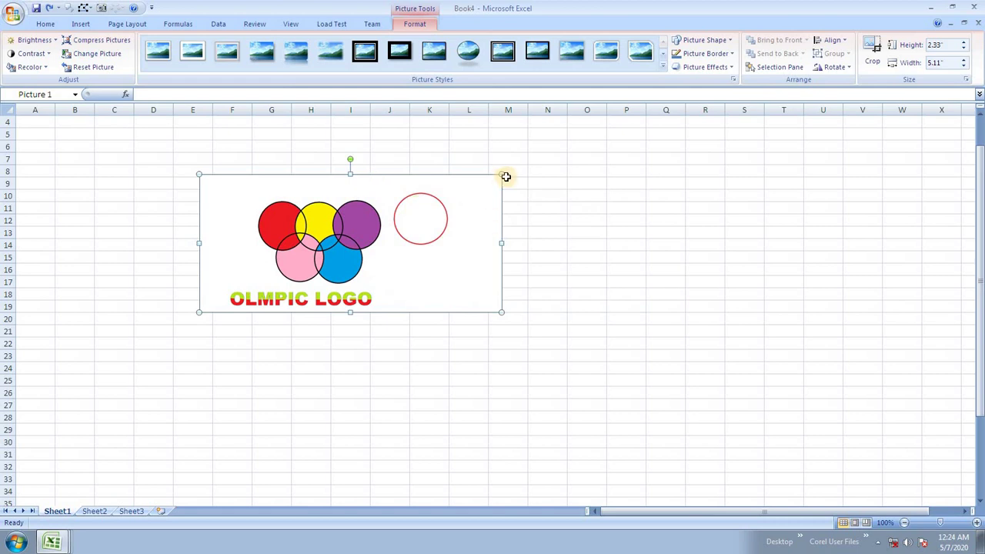
- Scale the logo picture down proportionally to about 2.13 by 4.68 inches, and set its width to 5 inches
left_click_drag(451, 193, 475, 187)
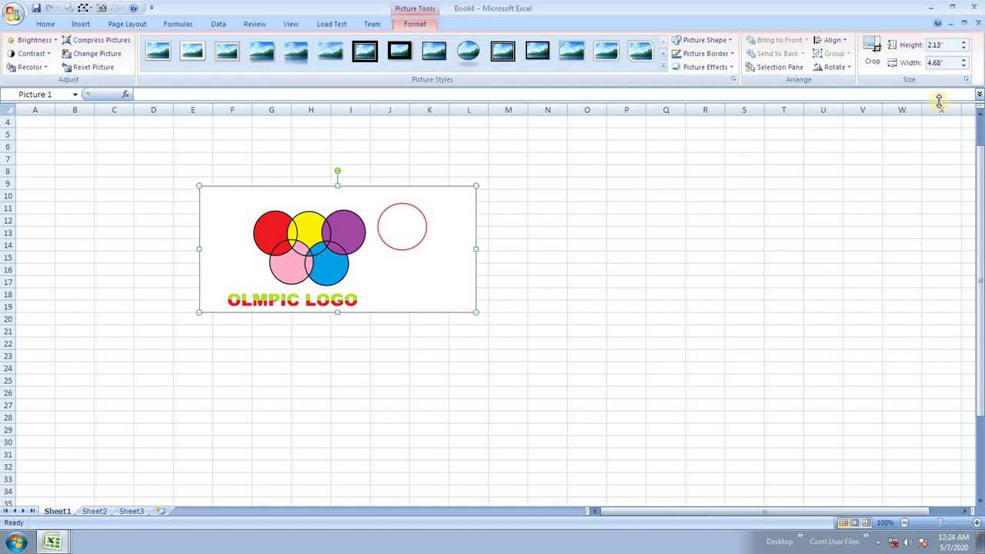
left_click(966, 60)
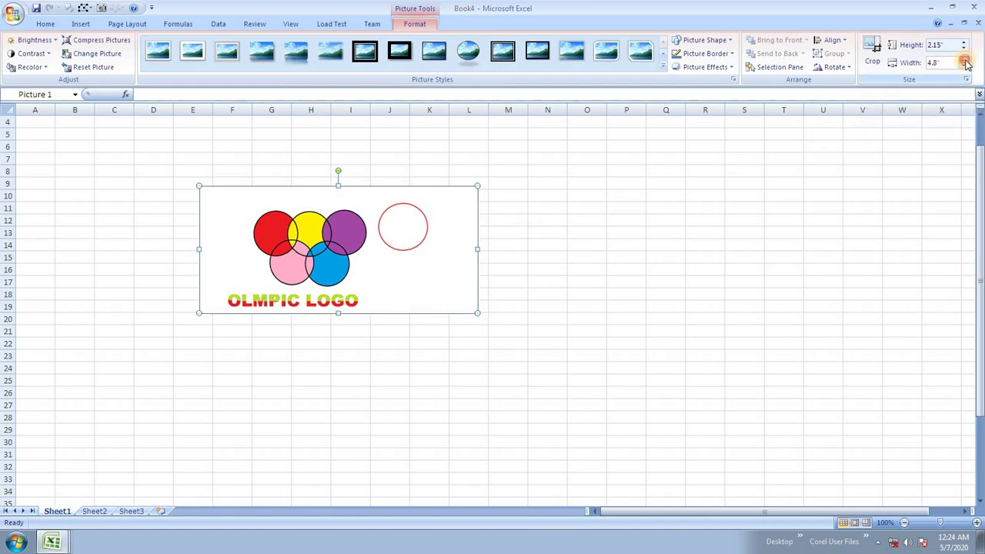
left_click(966, 60)
left_click(966, 60)
left_click(966, 60)
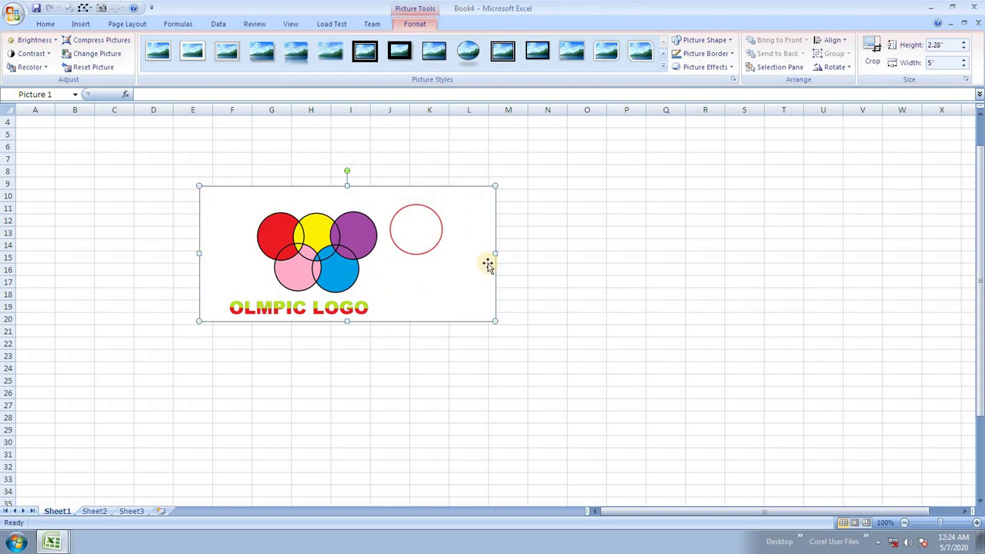
- Crop the logo picture's right, left and top margins, reducing it to about 2.02 by 3.8 inches
left_click(872, 51)
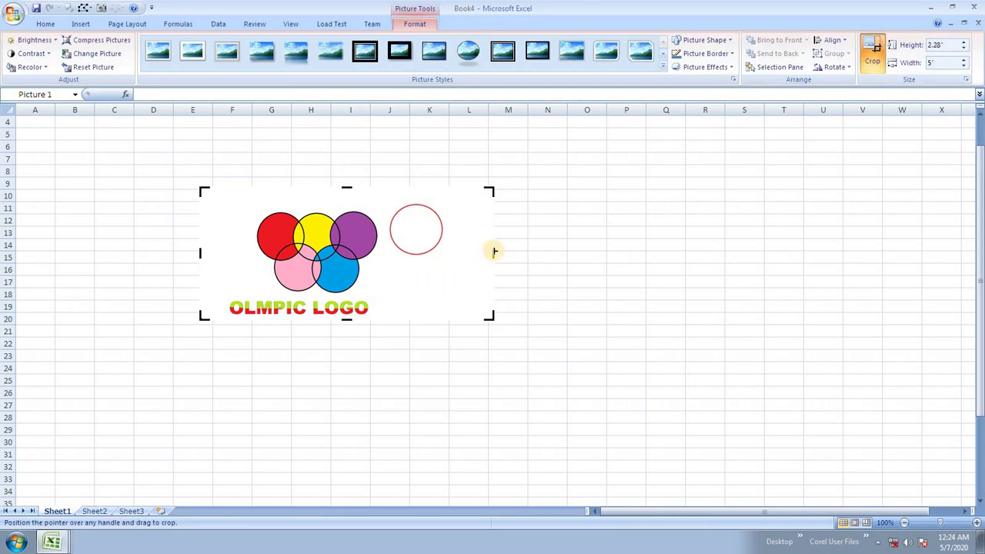
left_click_drag(495, 251, 446, 252)
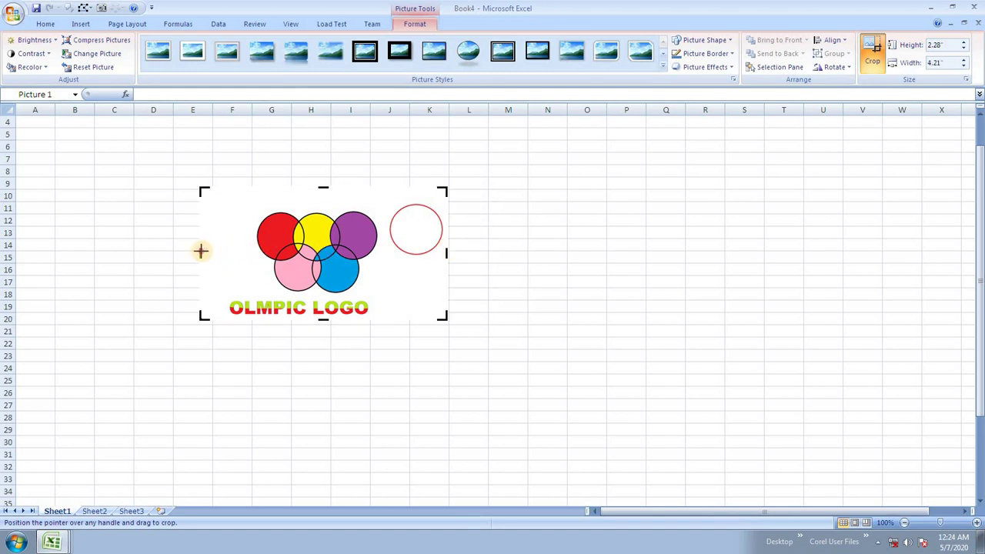
left_click_drag(200, 251, 224, 251)
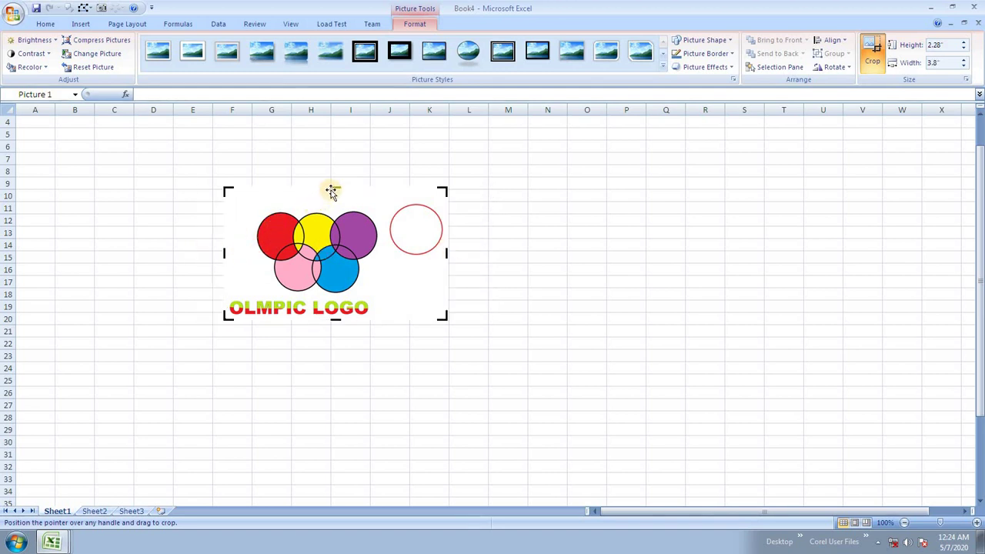
left_click_drag(335, 186, 332, 200)
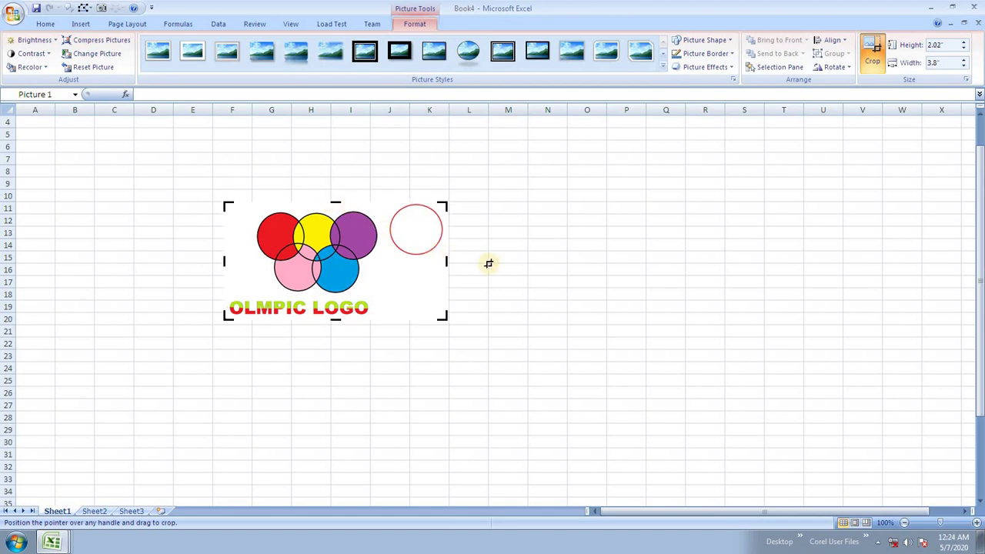
left_click(393, 243)
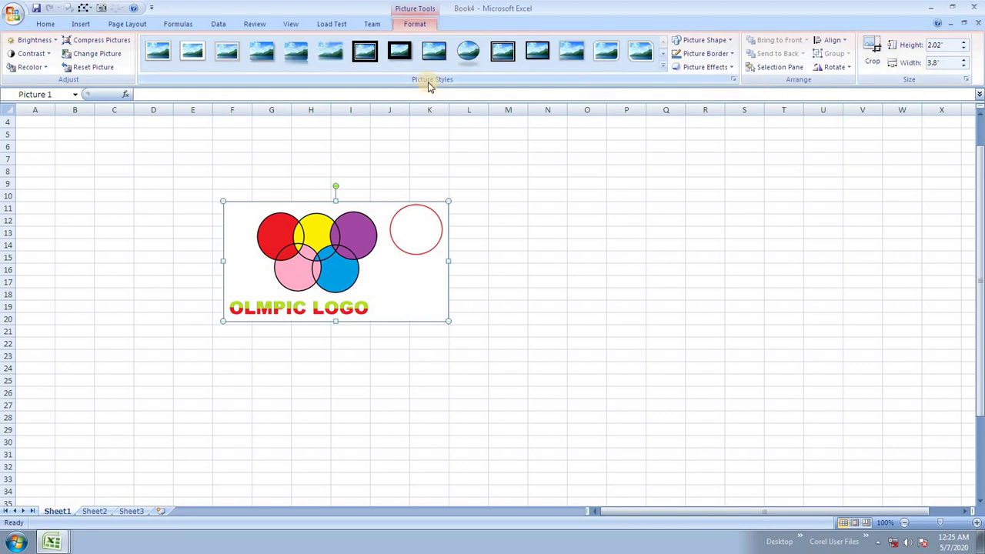
- Try a tilted bevelled picture style and a snipped-corner rectangle shape on the logo, and replace them with a white-framed rectangular style
left_click(662, 67)
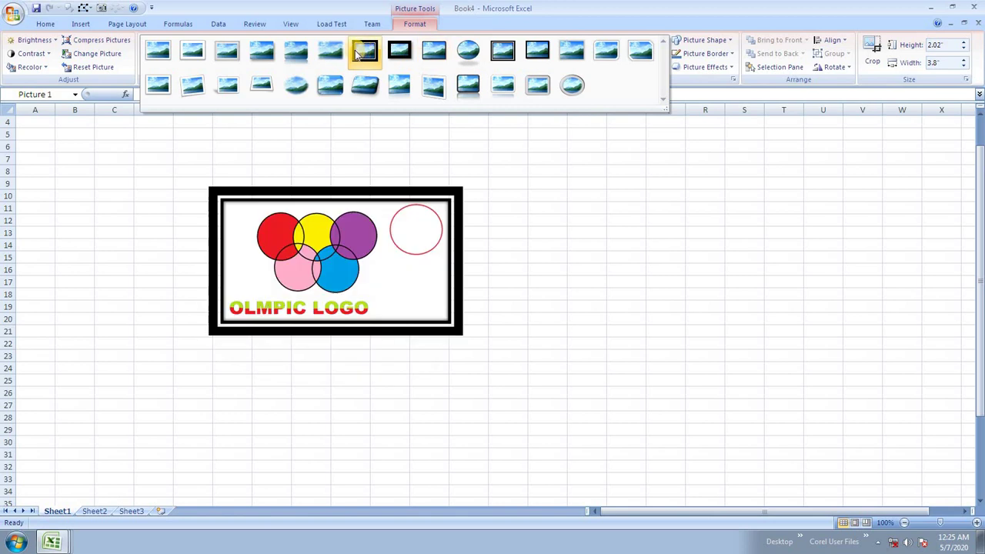
left_click(366, 90)
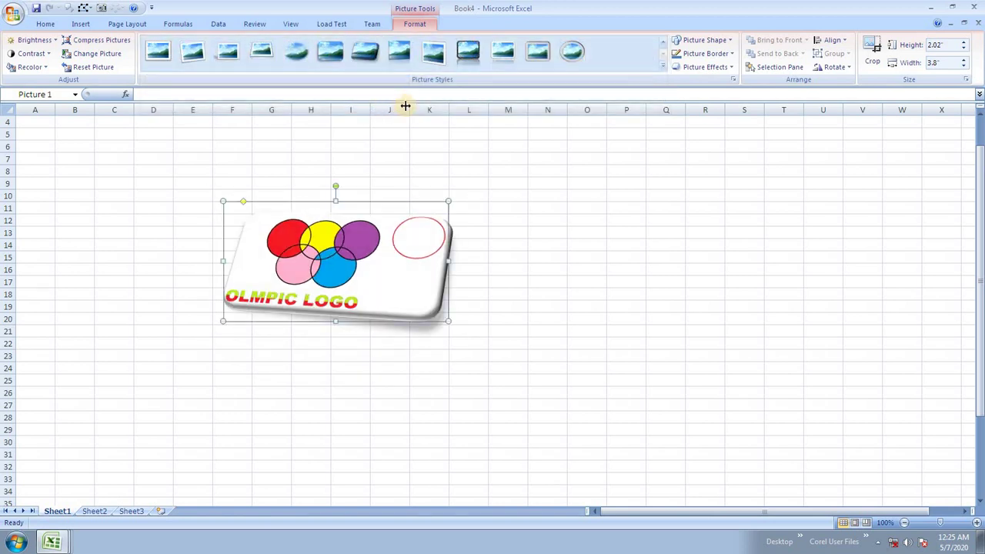
left_click(707, 41)
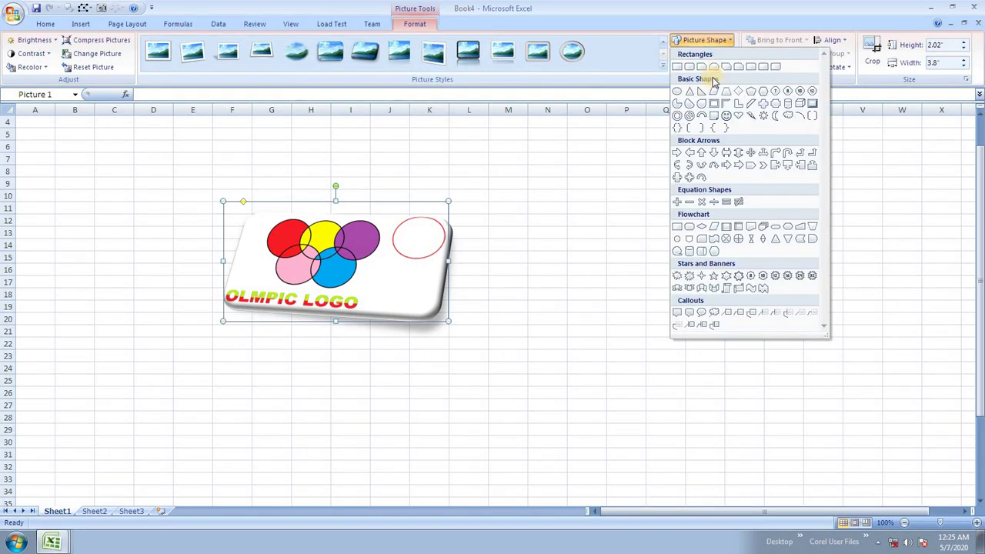
left_click(725, 68)
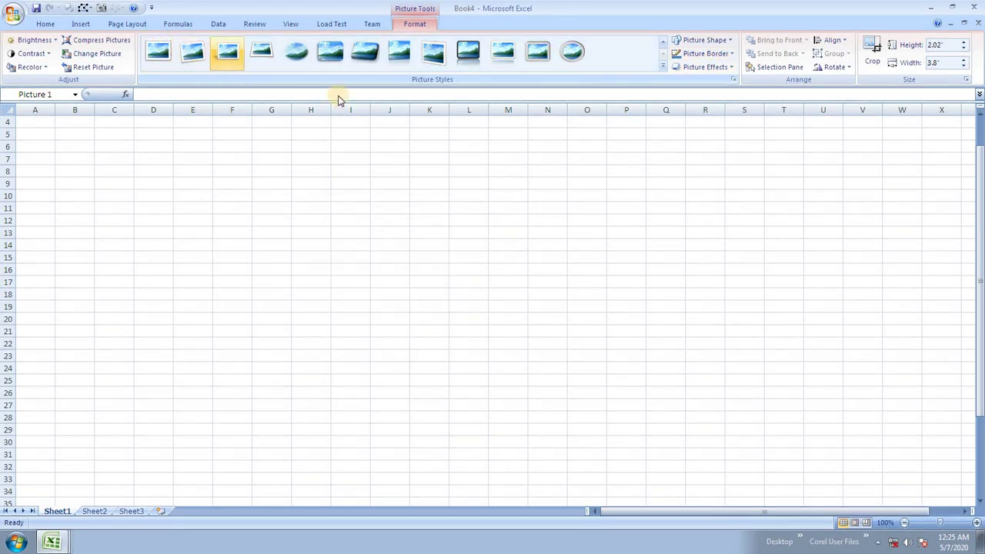
left_click(664, 73)
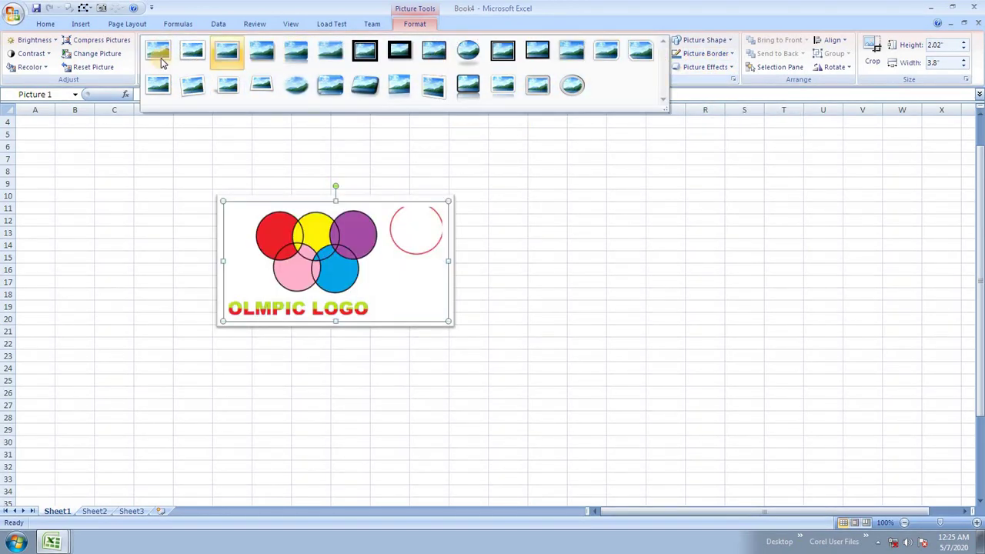
left_click(182, 67)
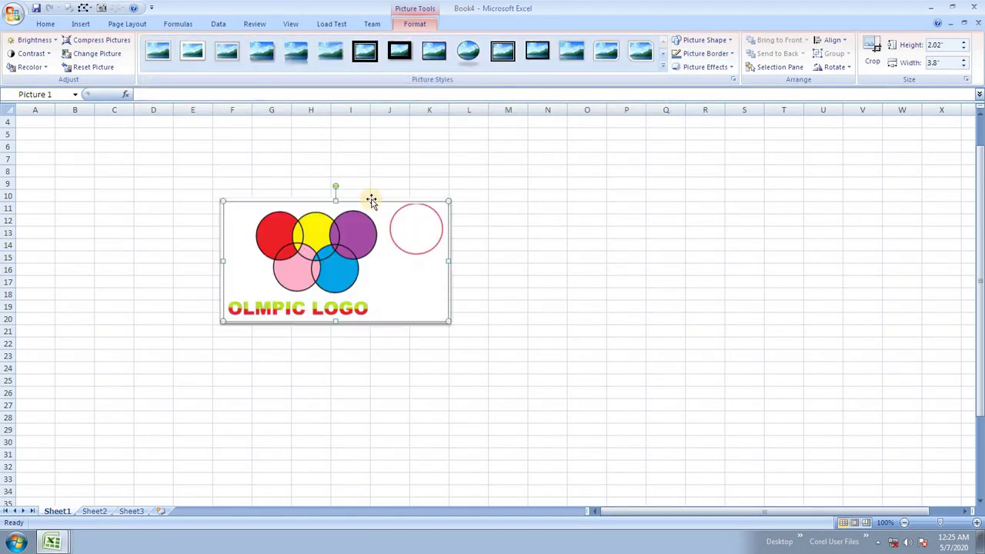
- Try the hexagon, down arrow and pentagon arrow shapes on the logo picture, and return it to a plain rectangle
left_click(690, 41)
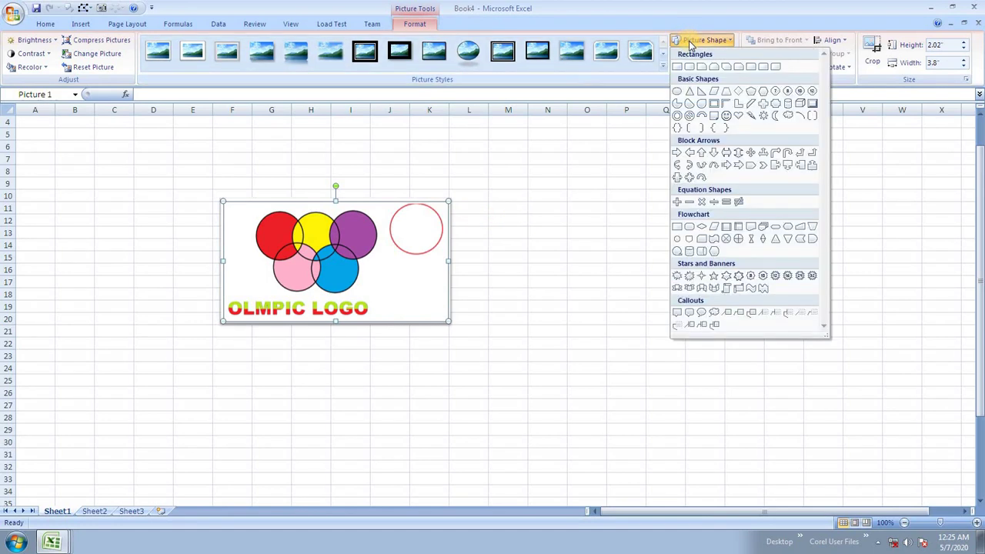
left_click(766, 93)
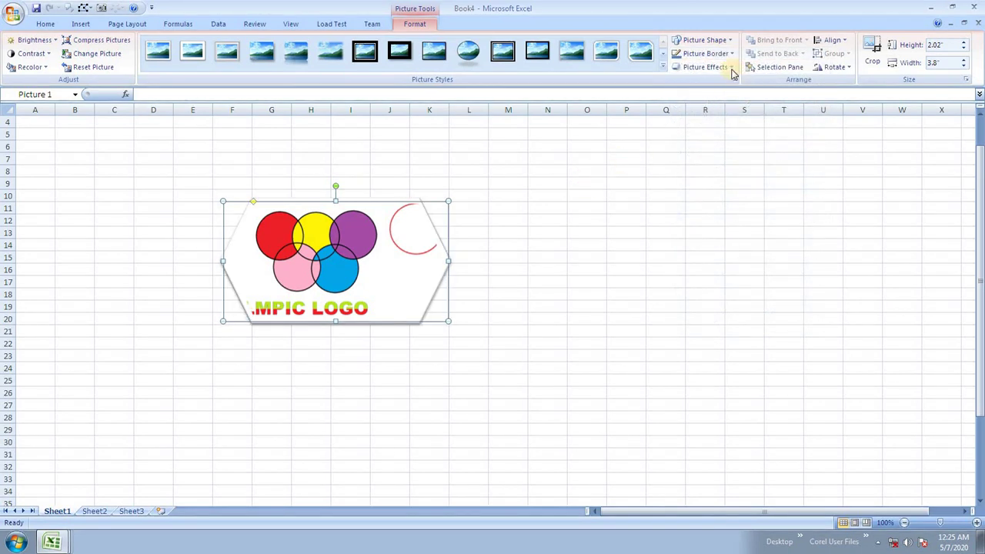
left_click(714, 42)
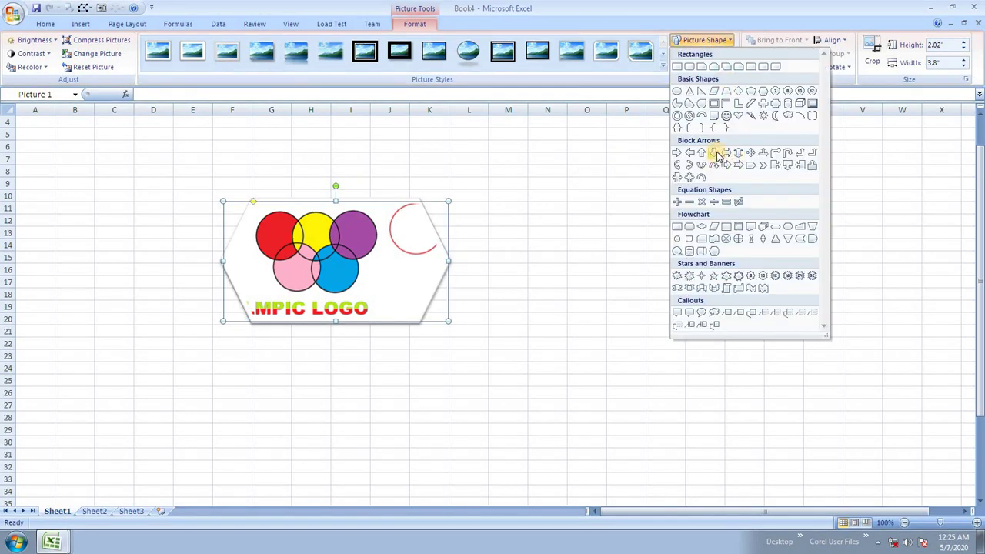
left_click(714, 151)
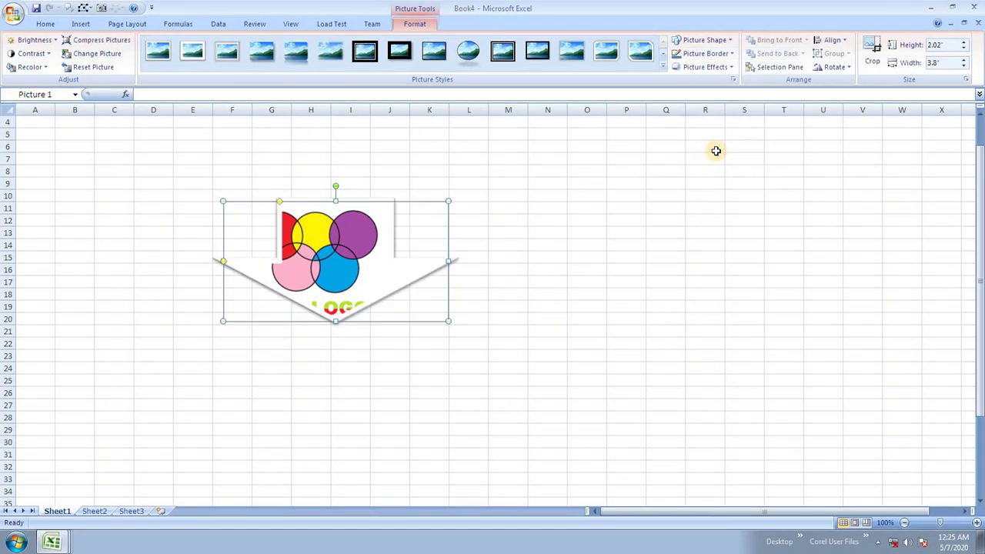
left_click(714, 44)
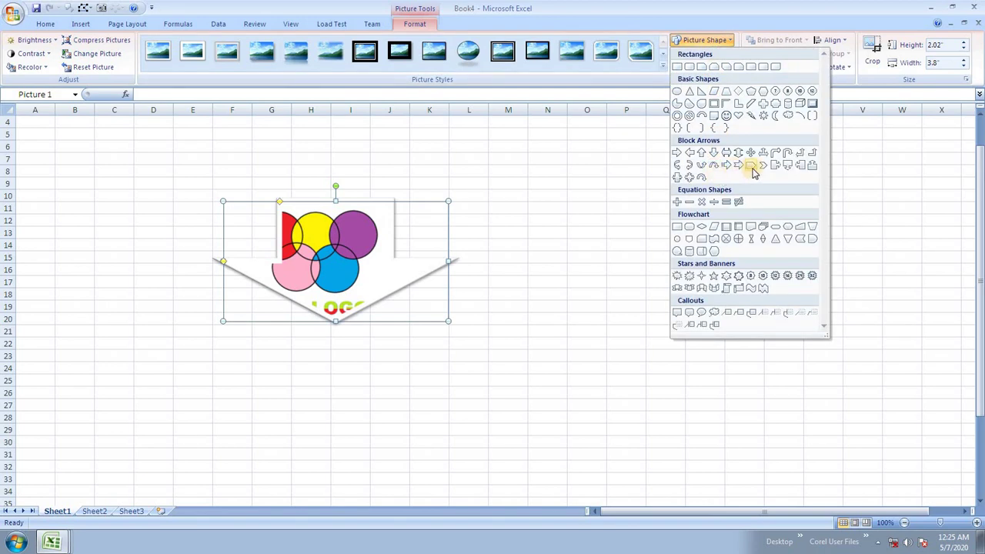
left_click(750, 165)
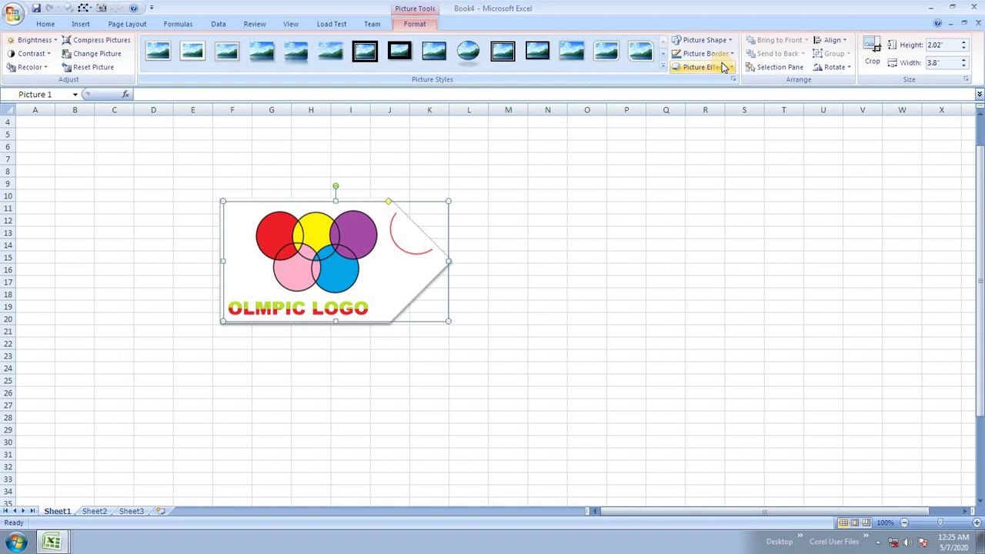
left_click(723, 40)
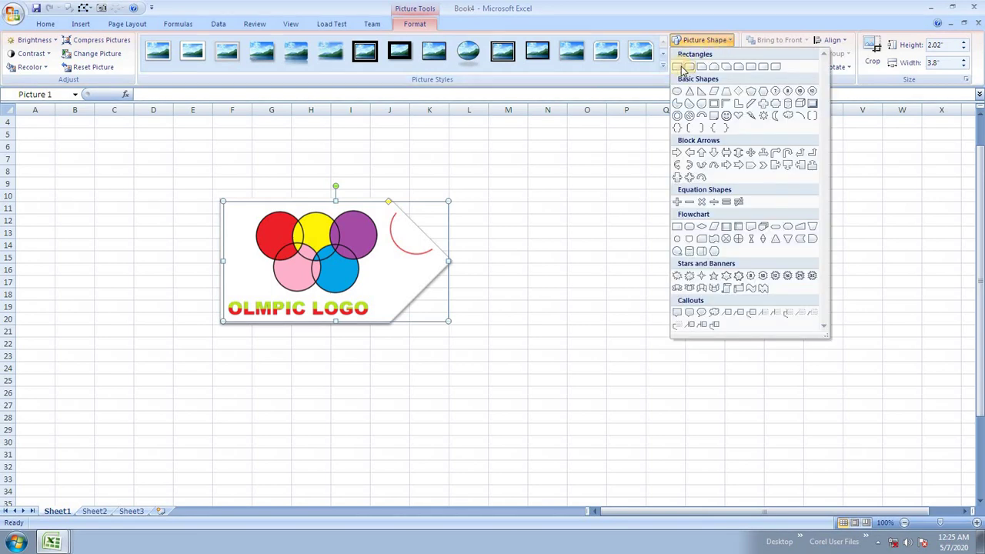
left_click(681, 71)
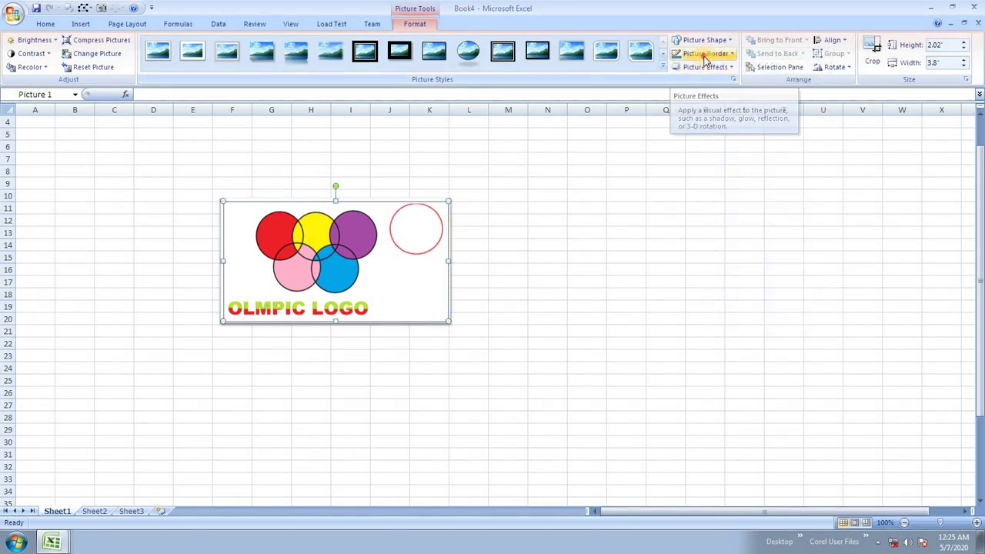
- Give the logo picture a light blue border and reduce the border's weight to a thin line
left_click(705, 53)
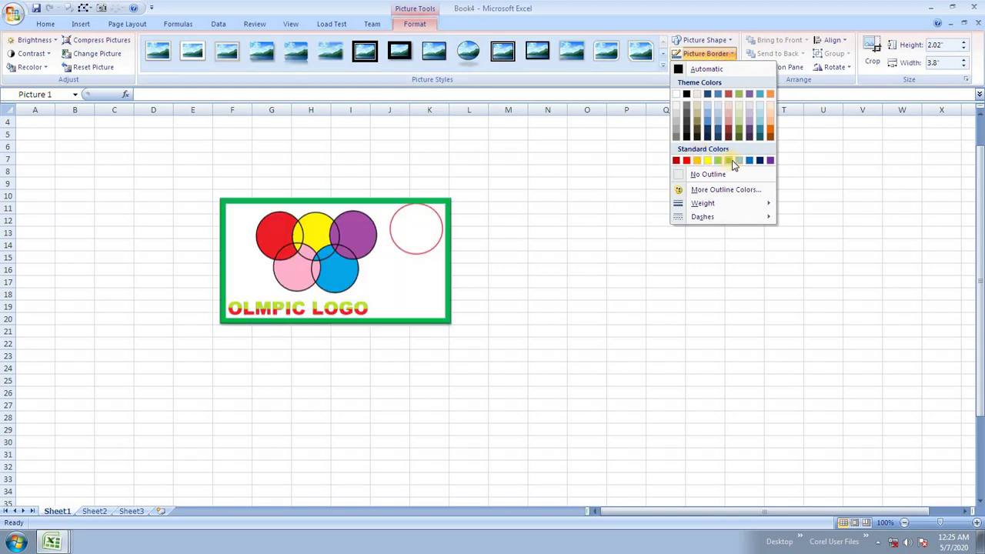
left_click(739, 162)
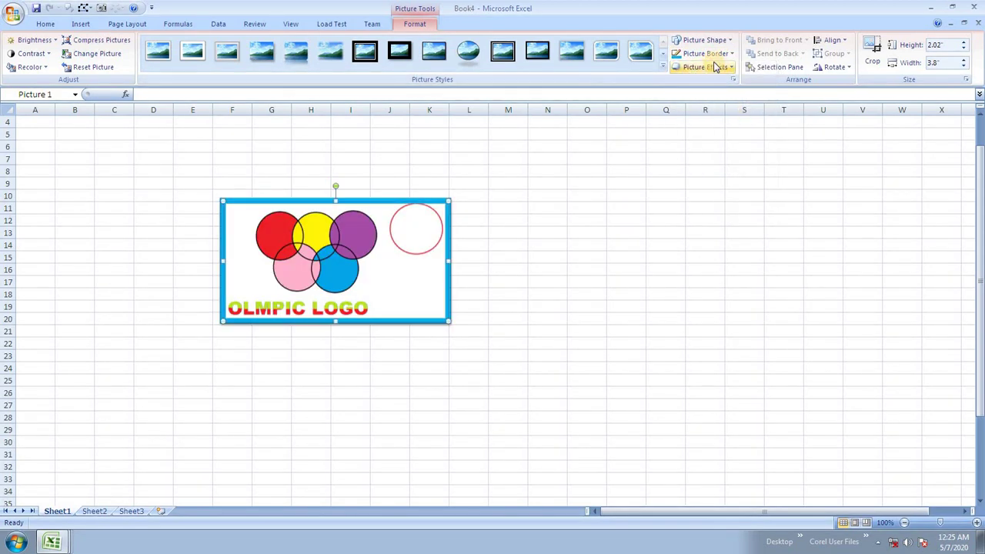
left_click(728, 54)
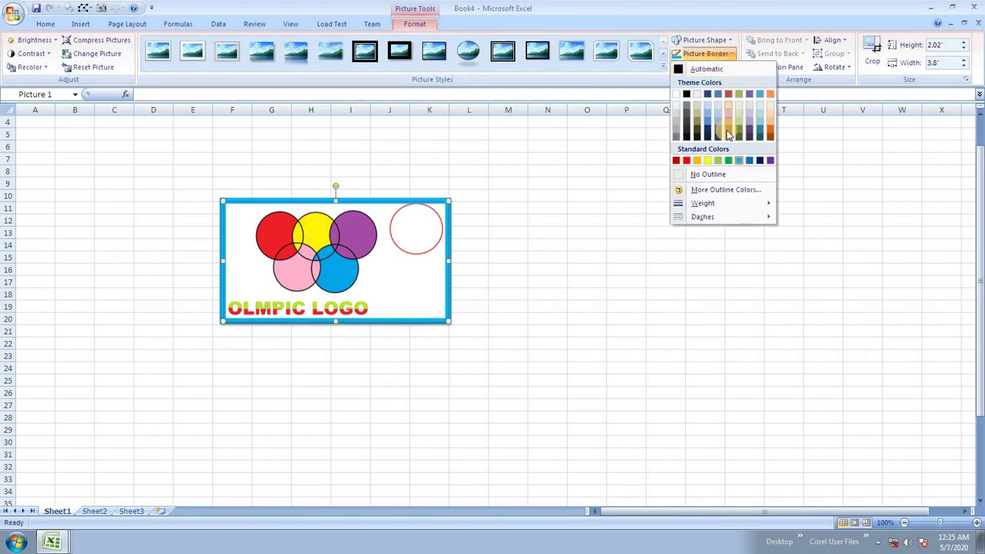
mouse_move(714, 204)
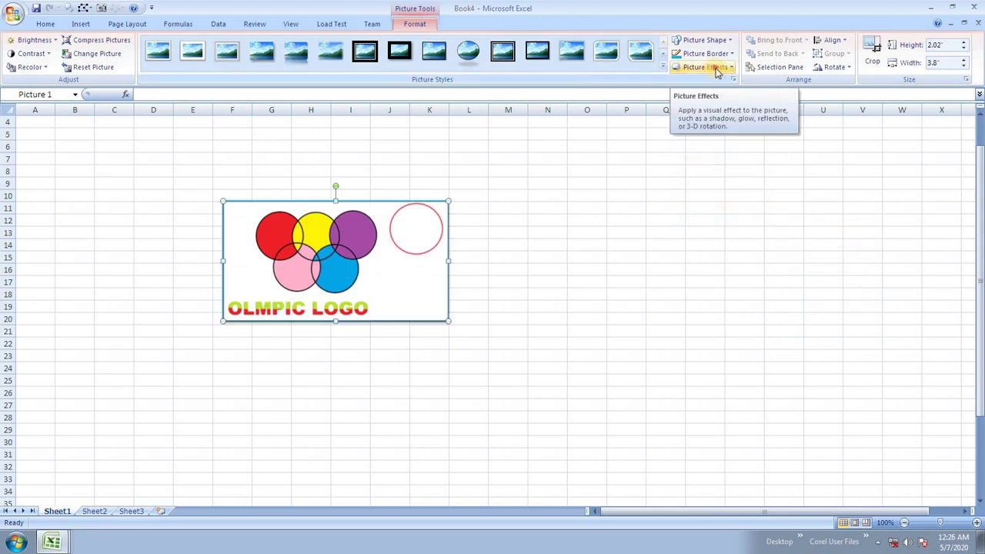
- Examine the shadow, glow, soft edges, bevel and 3-D rotation effects available for the logo picture without applying any
left_click(717, 68)
mouse_move(712, 115)
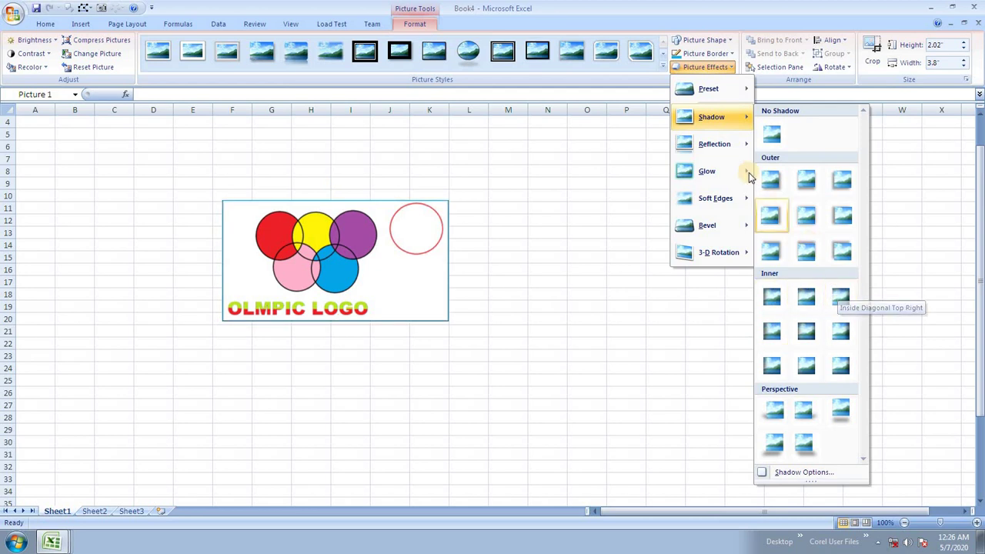
mouse_move(735, 171)
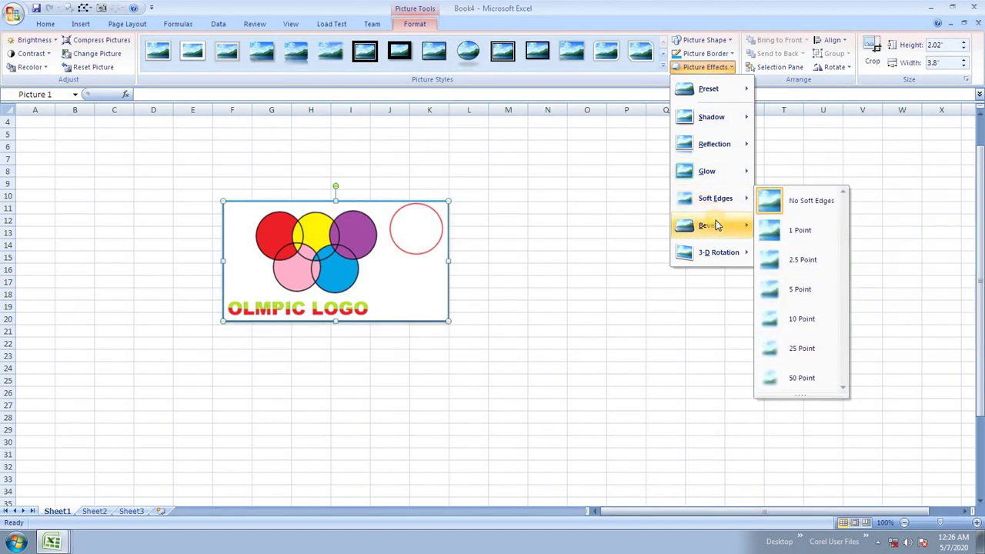
mouse_move(725, 231)
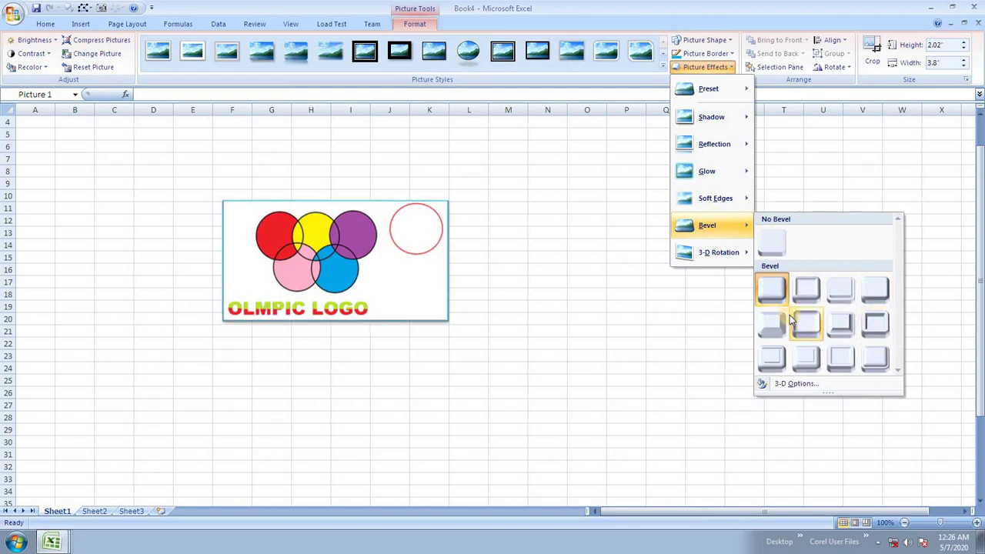
mouse_move(735, 257)
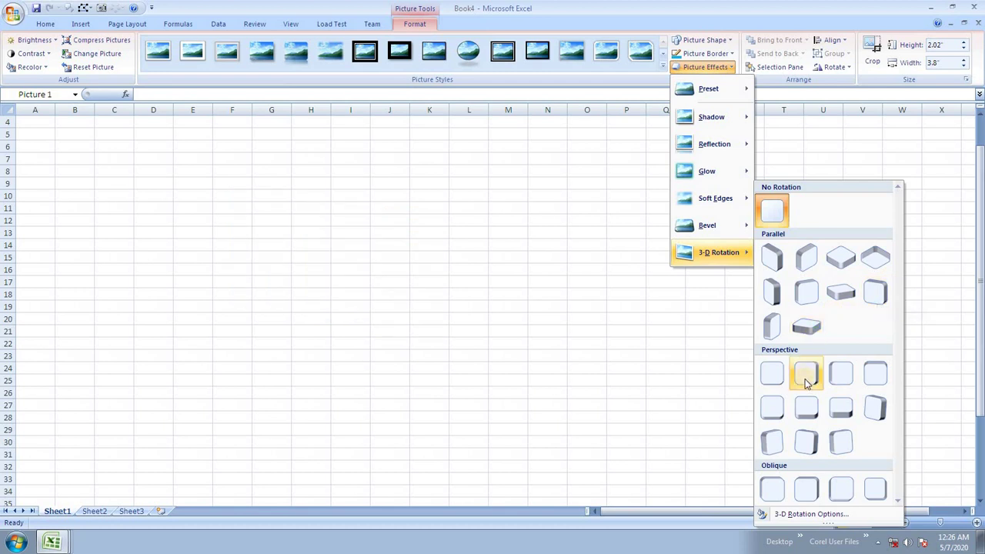
left_click(616, 271)
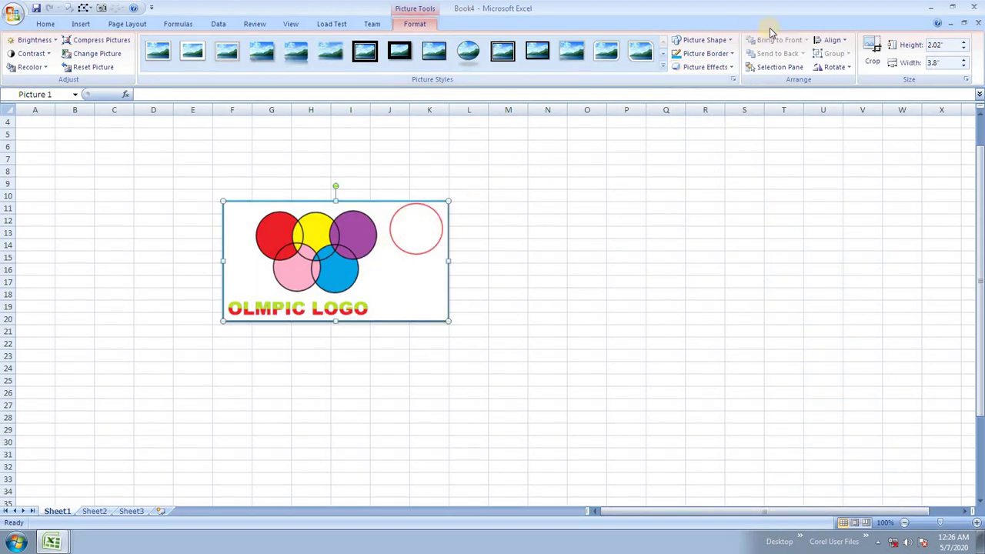
- Insert the picture of two green parrots from the Pictures library into the worksheet
left_click(81, 24)
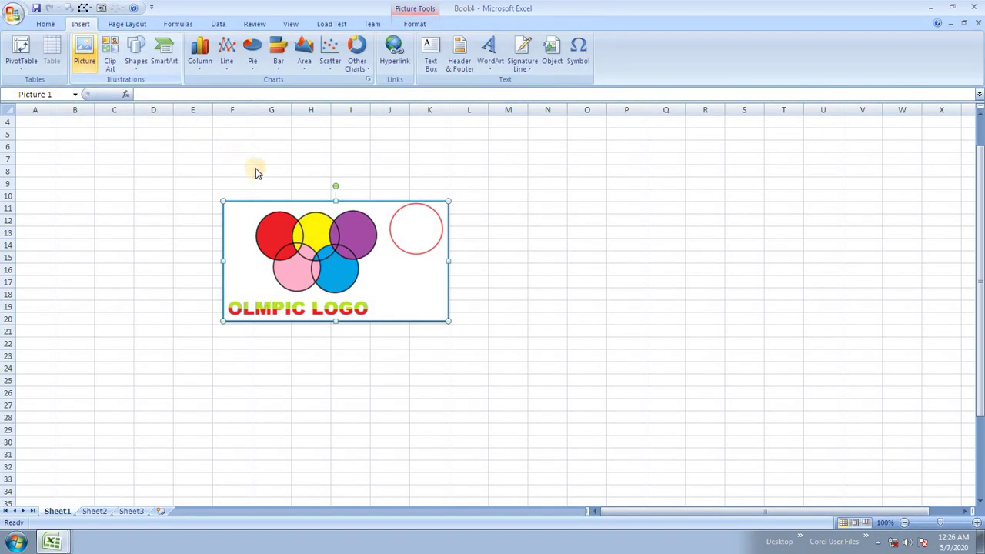
left_click(568, 263)
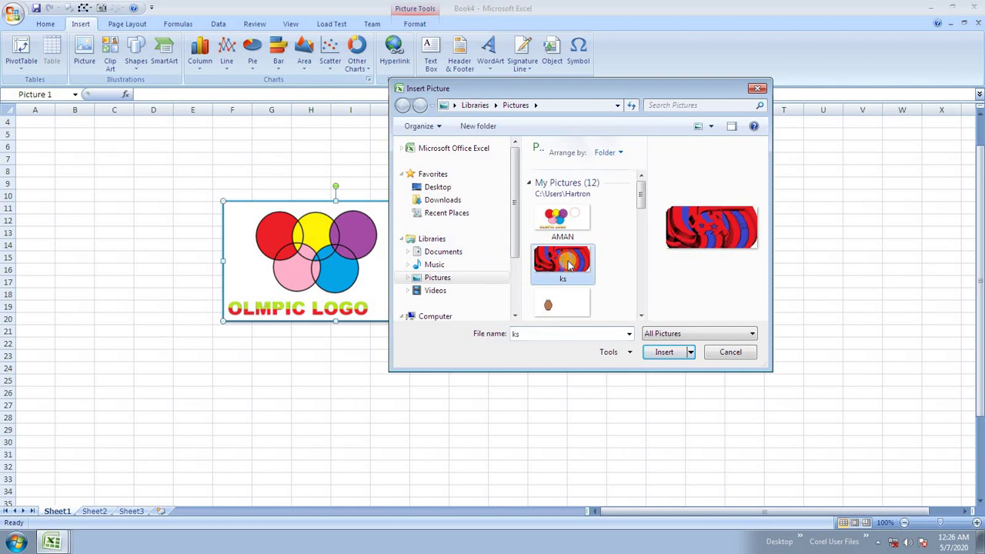
scroll(561, 235, "down", 2)
double_click(561, 192)
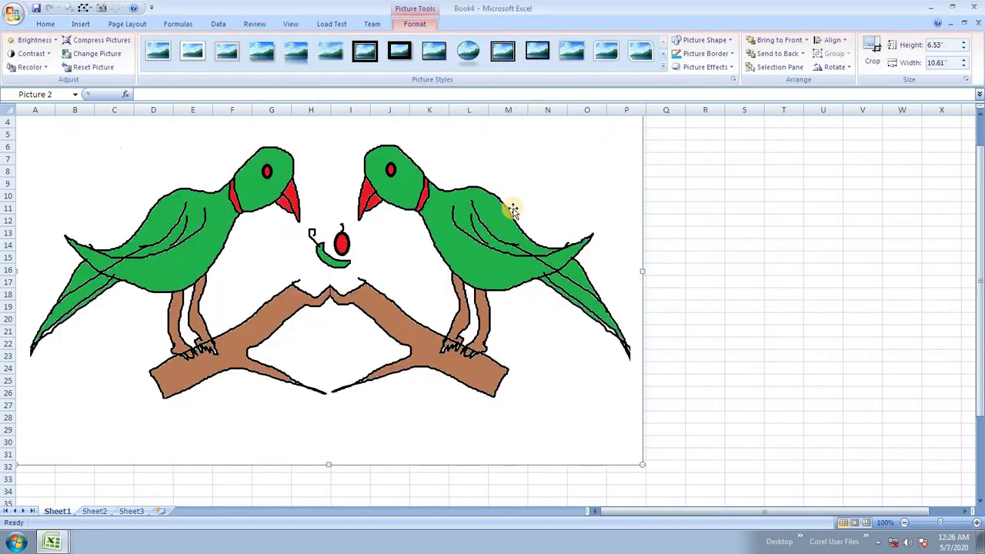
- Scale the parrot picture down proportionally to about 2.82 by 4.58 inches and place it over the logo's right part
left_click_drag(645, 466, 377, 300)
left_click_drag(181, 197, 536, 271)
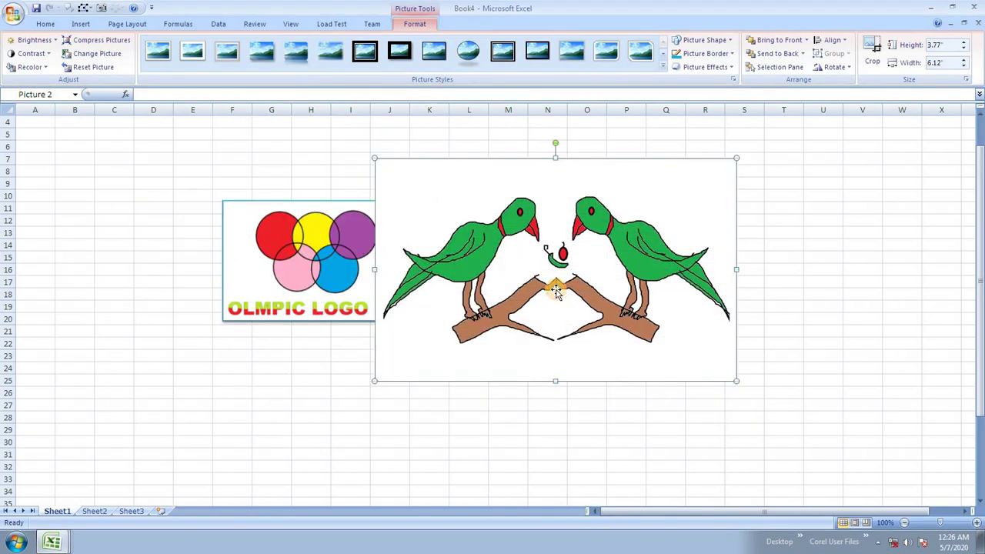
left_click_drag(735, 381, 645, 323)
- Shift the parrot picture to overlap more of the logo, send it to the back, and deselect it
left_click_drag(481, 268, 445, 302)
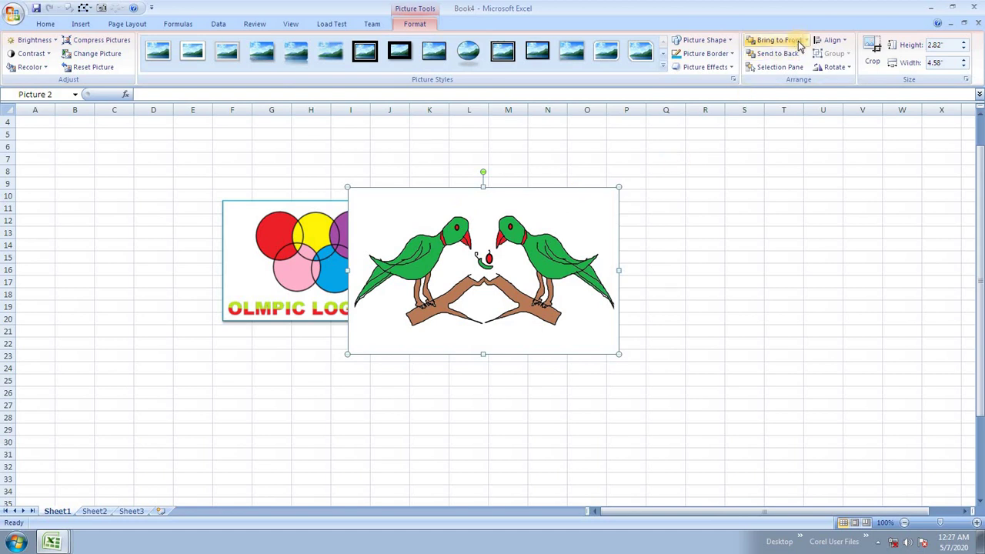
left_click(782, 55)
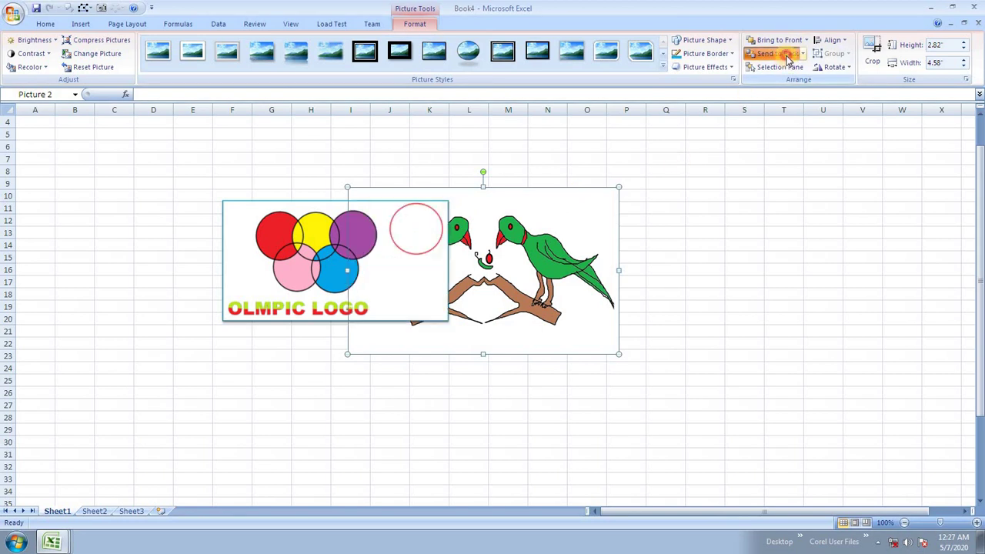
left_click(727, 259)
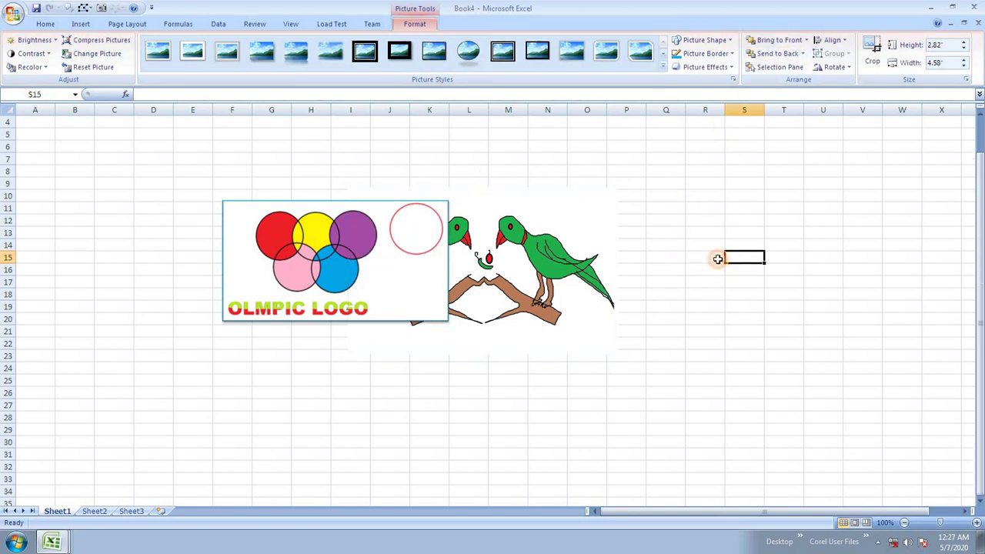
- Bring the parrot picture in front of the logo picture and send it to the back again
left_click(458, 246)
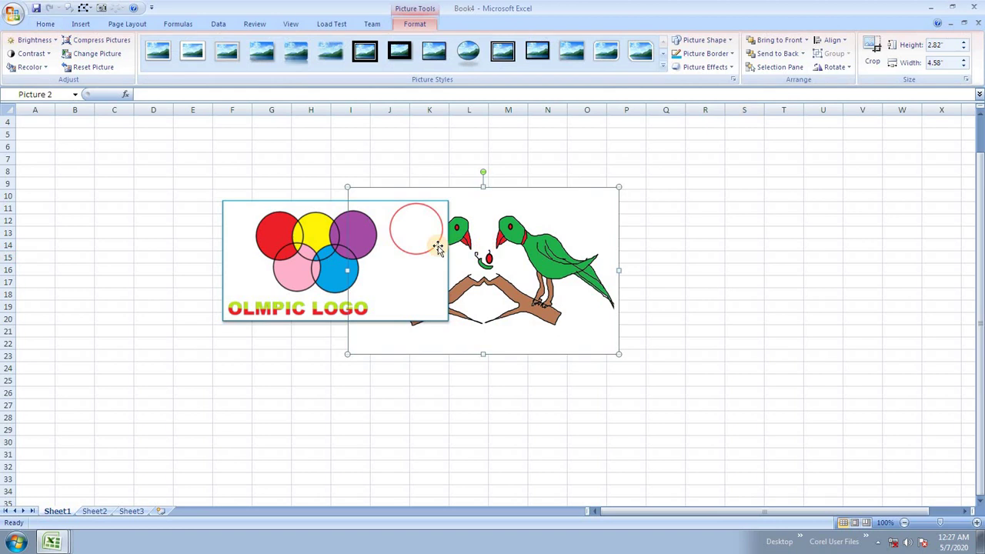
left_click(793, 42)
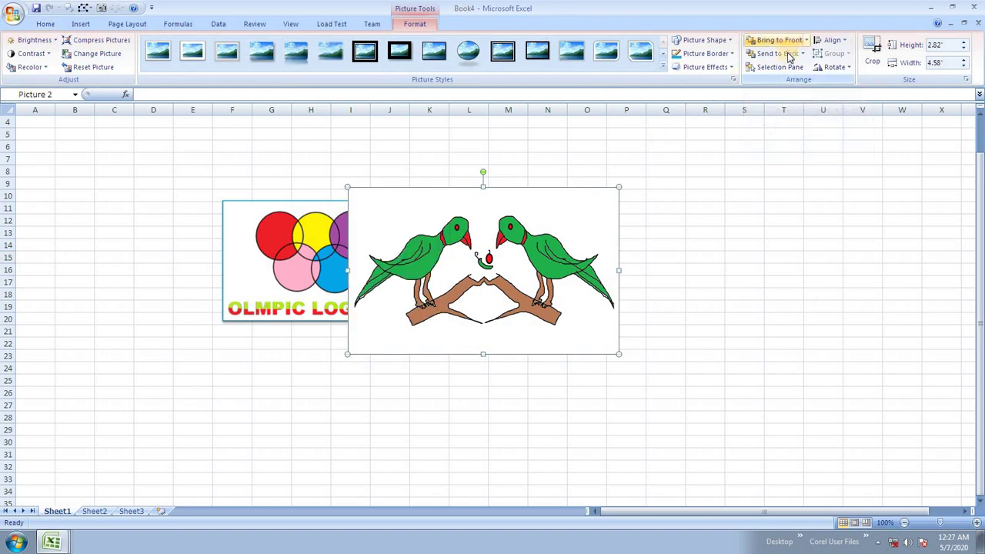
left_click(789, 56)
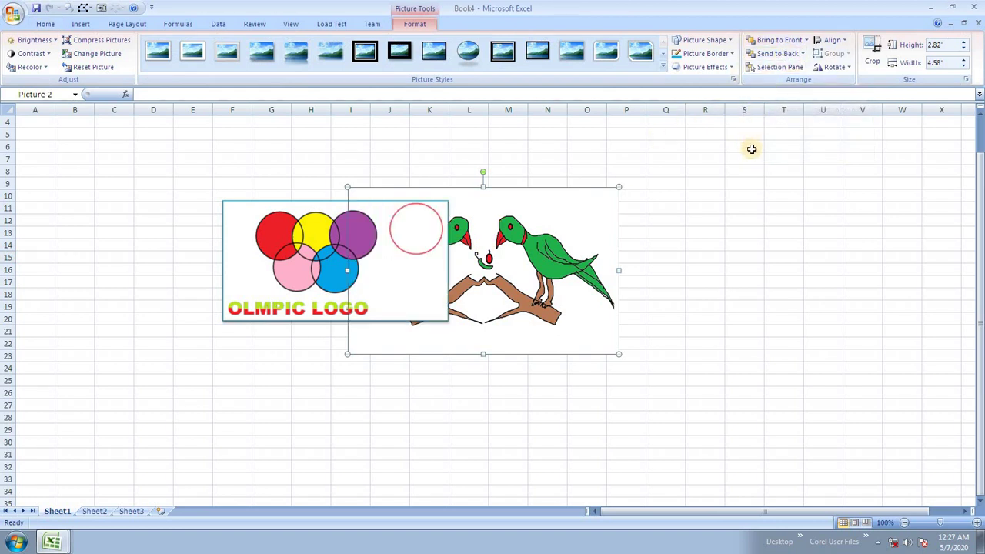
- Show the Selection Pane and select Picture 1 and Picture 2 in turn from its list
left_click(780, 67)
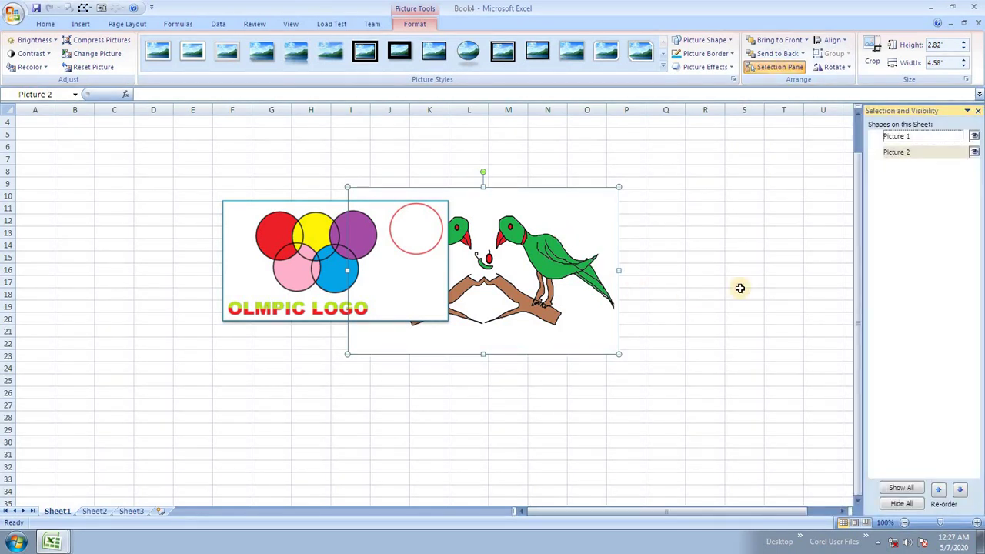
double_click(930, 152)
left_click(933, 137)
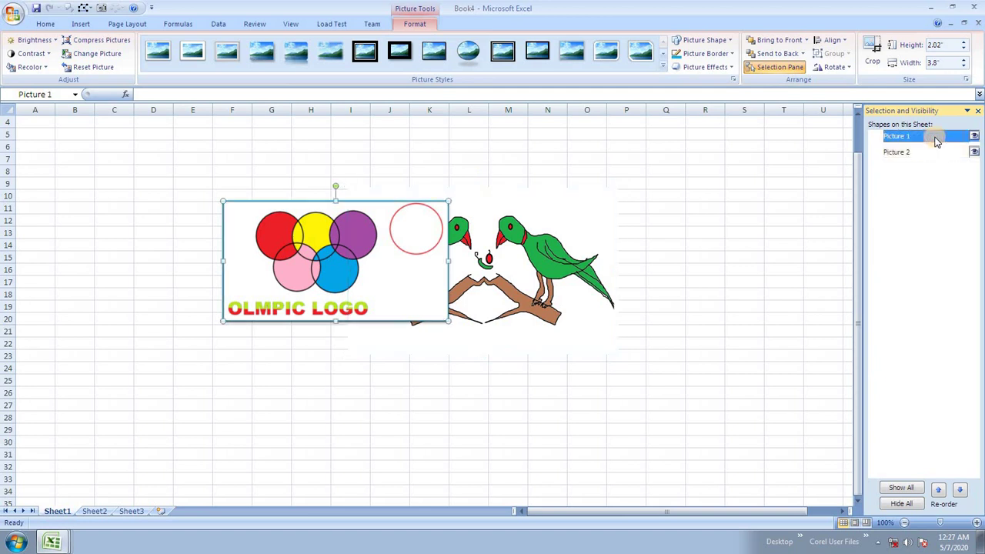
left_click(939, 154)
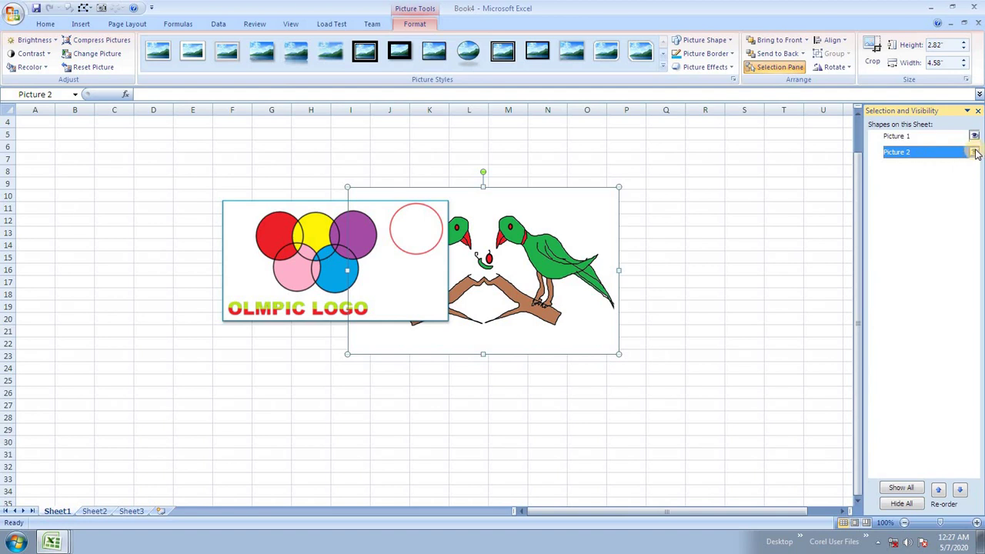
- Hide and redisplay Picture 2 and Picture 1 one after the other, and close the Selection Pane
left_click(975, 153)
left_click(976, 152)
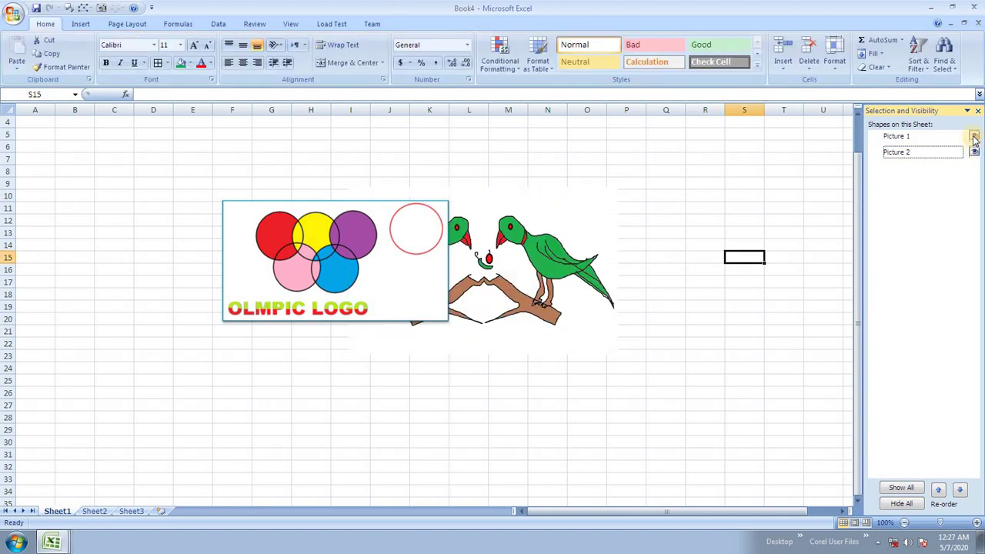
left_click(974, 137)
left_click(974, 136)
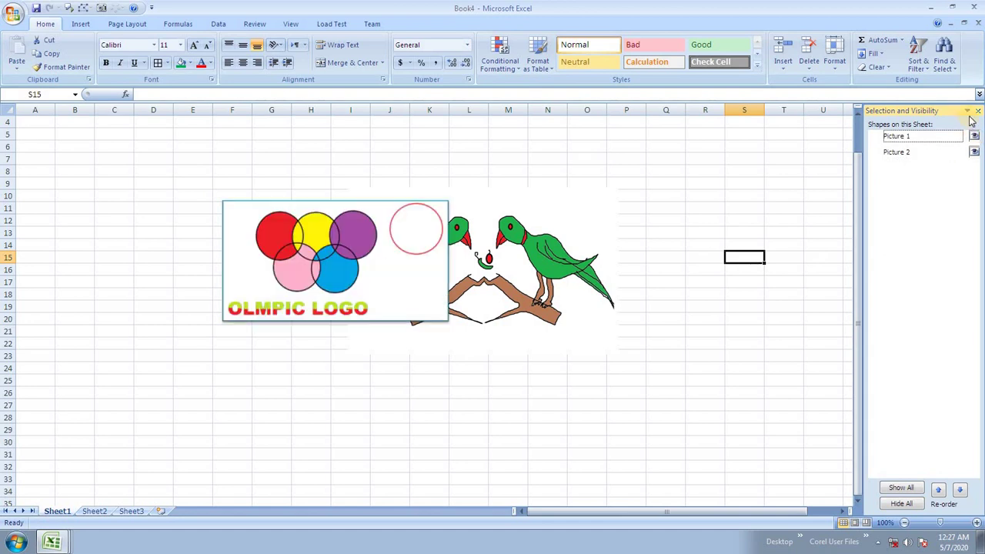
left_click(979, 111)
- Move the parrot picture clear of the logo, placing it just to the logo's right and slightly lower
left_click(491, 262)
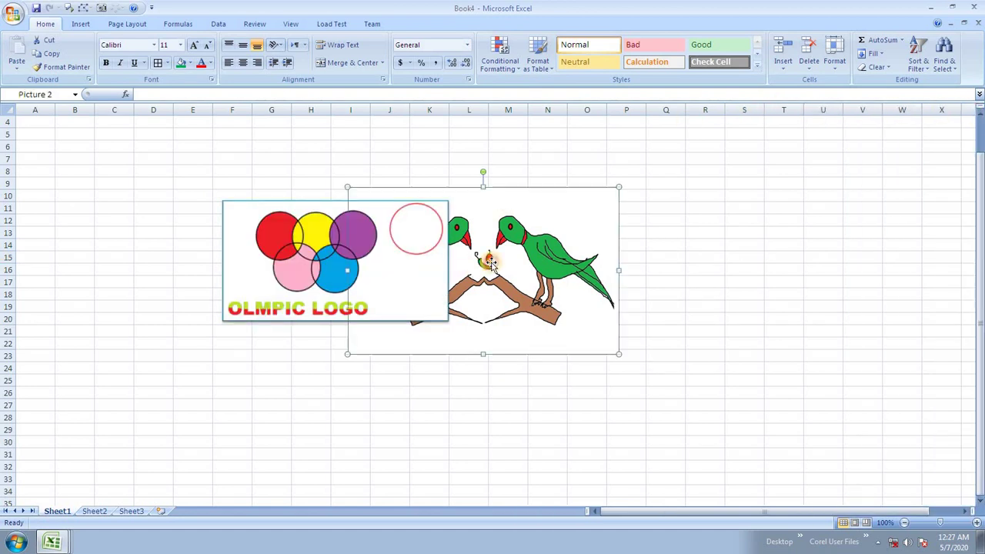
left_click(412, 24)
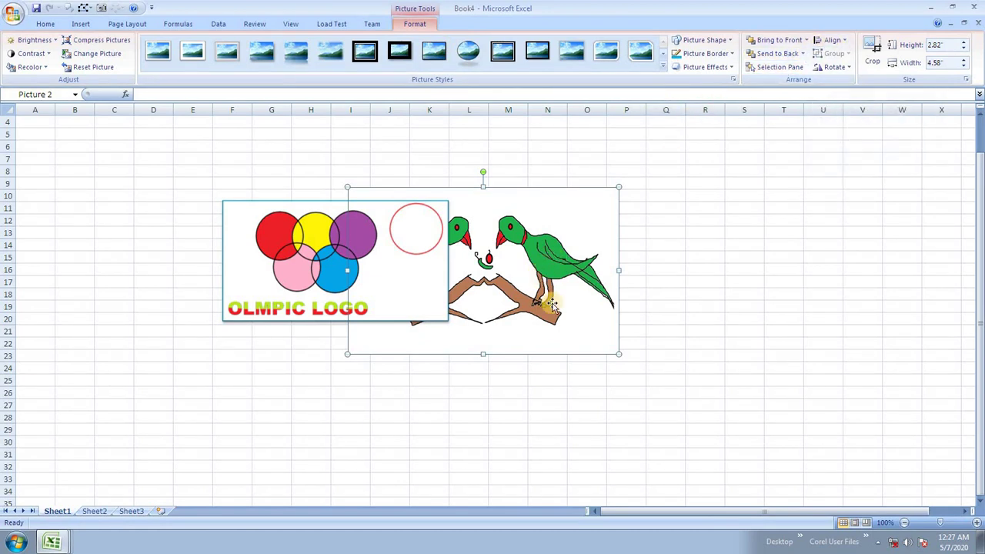
left_click_drag(500, 291, 608, 346)
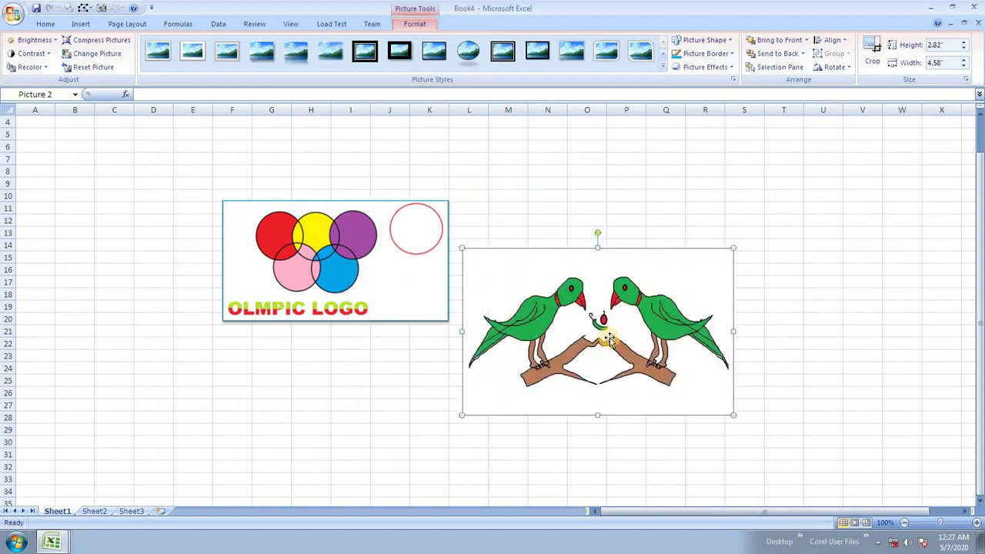
left_click_drag(605, 330, 602, 309)
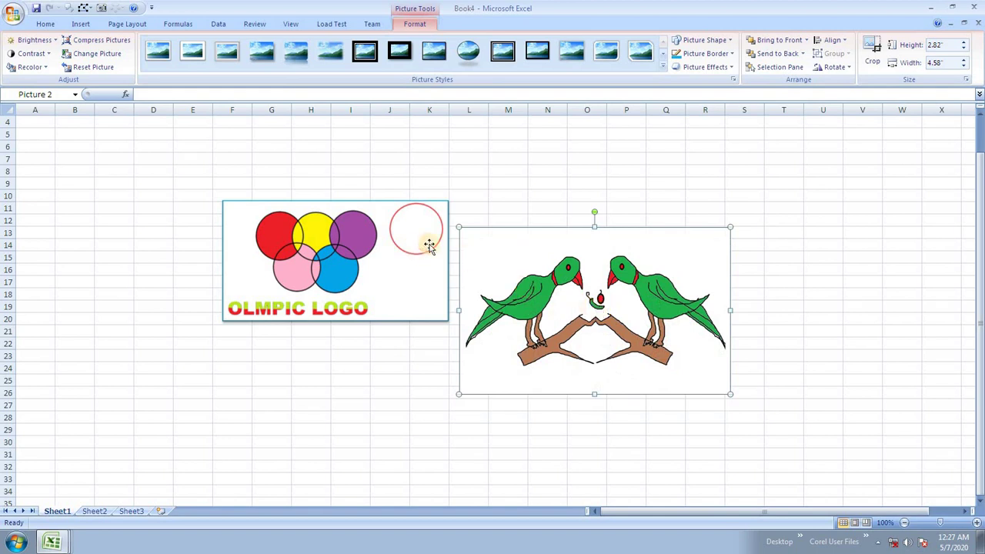
- Select the logo together with the parrot picture, align both by their top edges, and deselect them
left_click(400, 249, "ctrl")
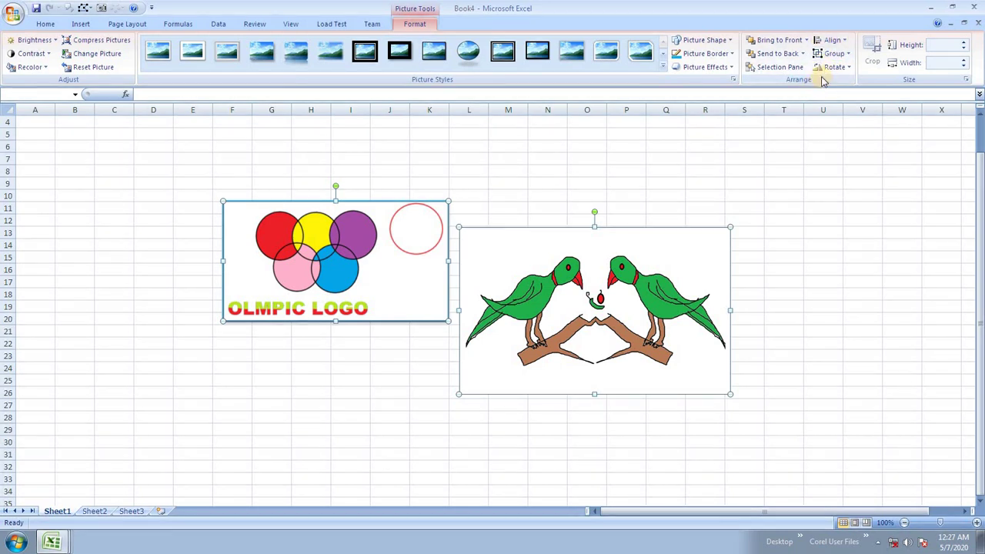
left_click(837, 44)
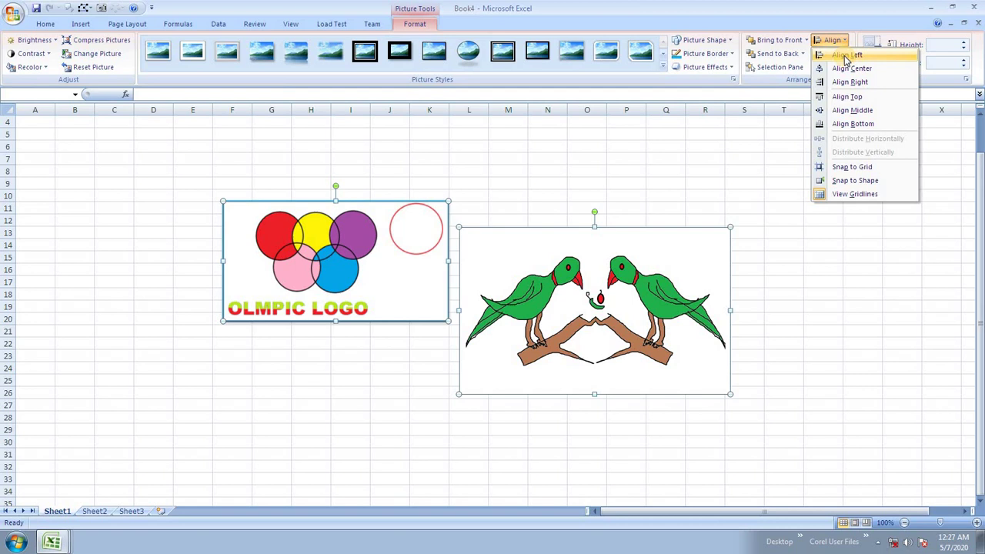
left_click(846, 96)
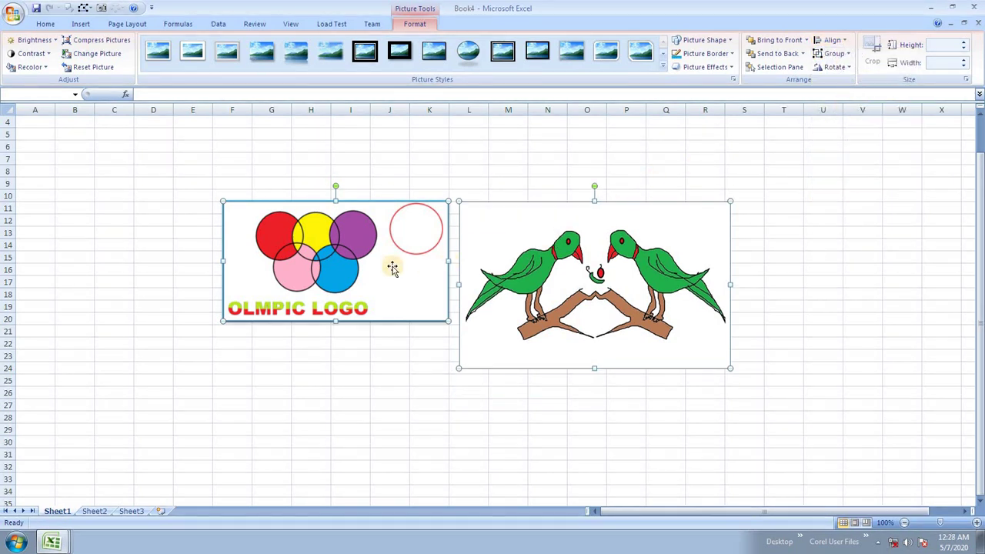
left_click(393, 356)
- Delete the parrot picture from the worksheet, keeping only the logo picture
left_click(541, 237)
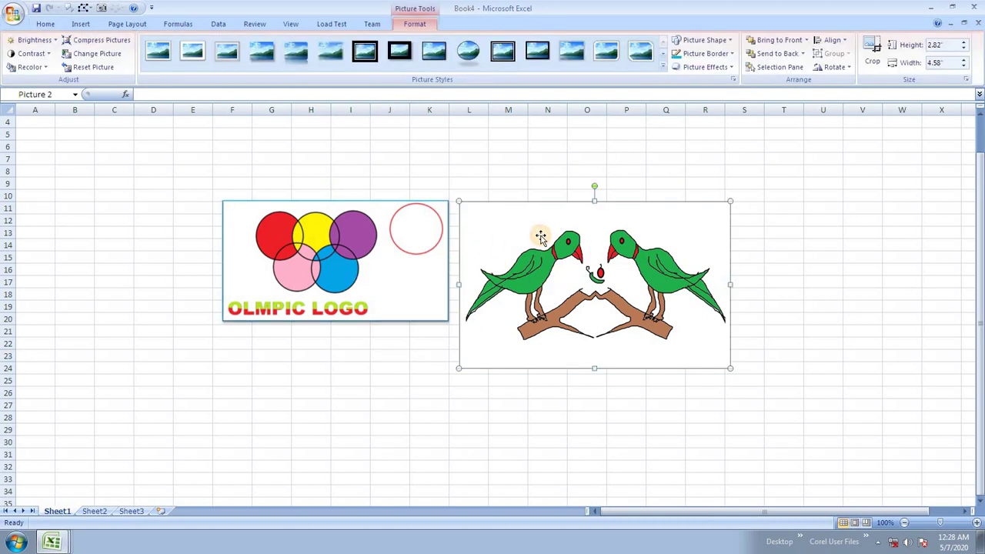
left_click(412, 254)
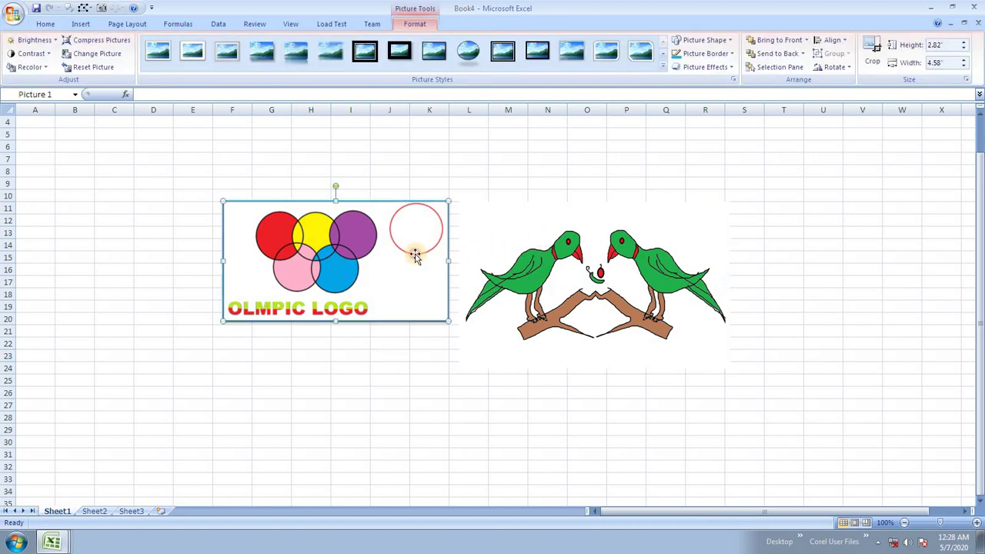
left_click(545, 260)
left_click(437, 252)
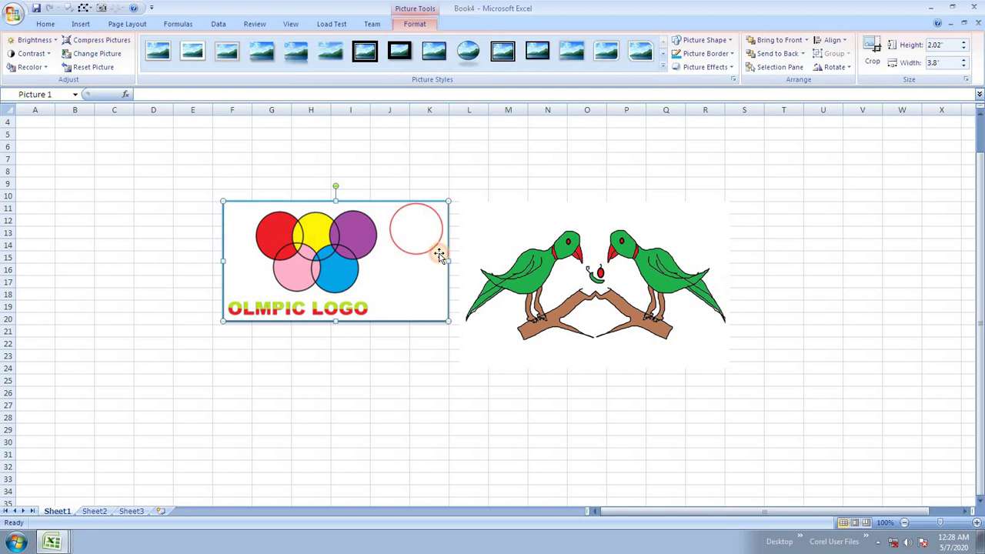
left_click(545, 261)
key("Delete")
- Crop the logo picture on all four sides to just the five overlapping circles, about 1.52 by 2.27 inches
left_click(373, 240)
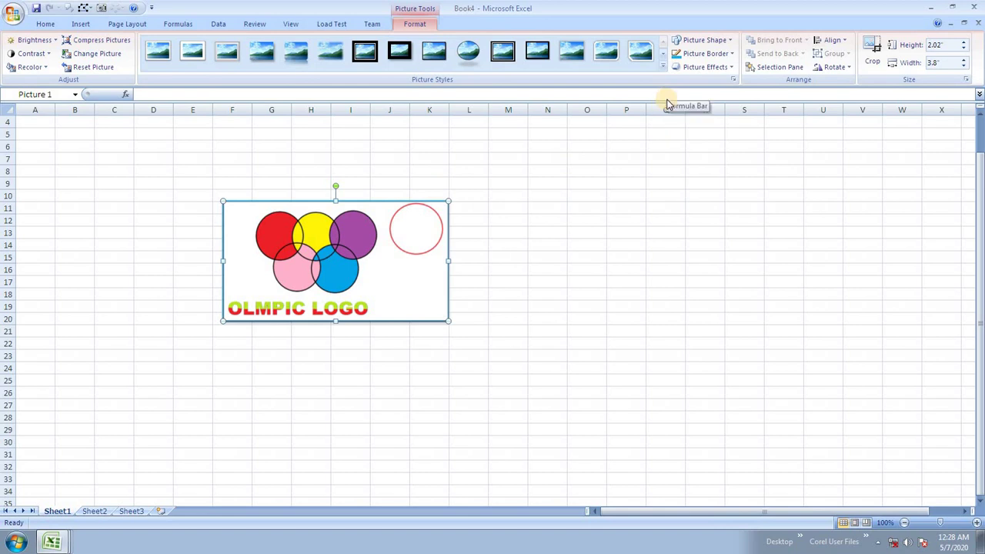
left_click(872, 52)
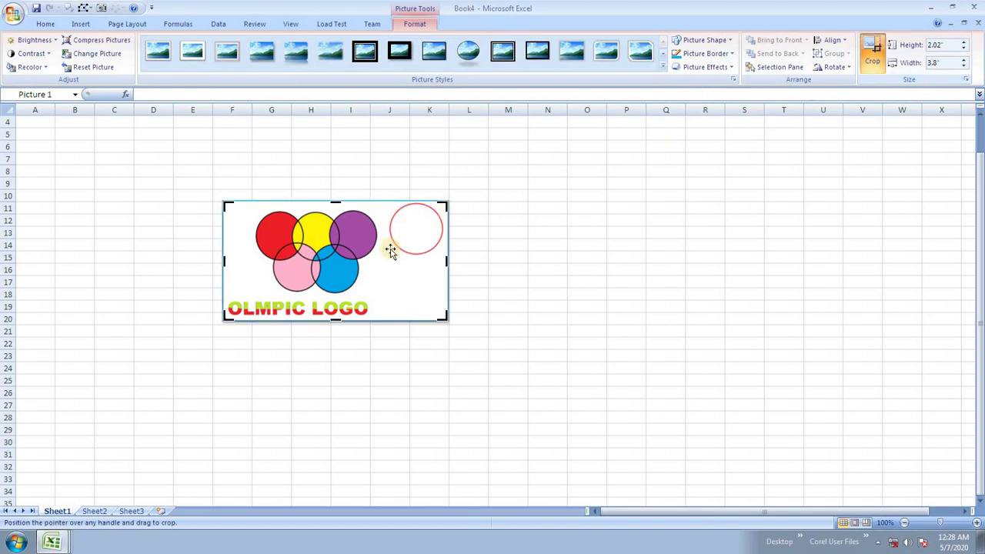
left_click_drag(447, 262, 383, 261)
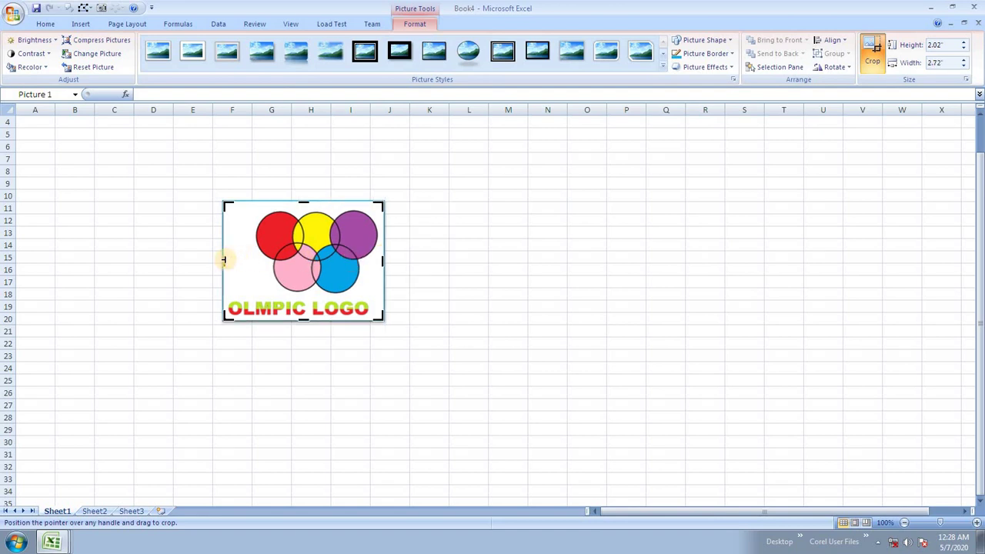
left_click_drag(228, 259, 251, 261)
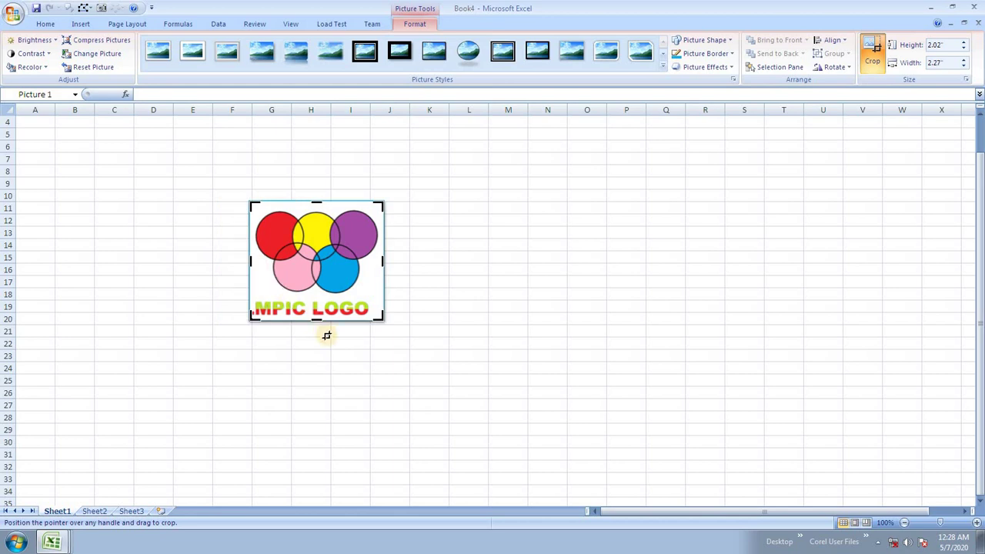
left_click_drag(315, 307, 318, 296)
left_click_drag(313, 202, 314, 208)
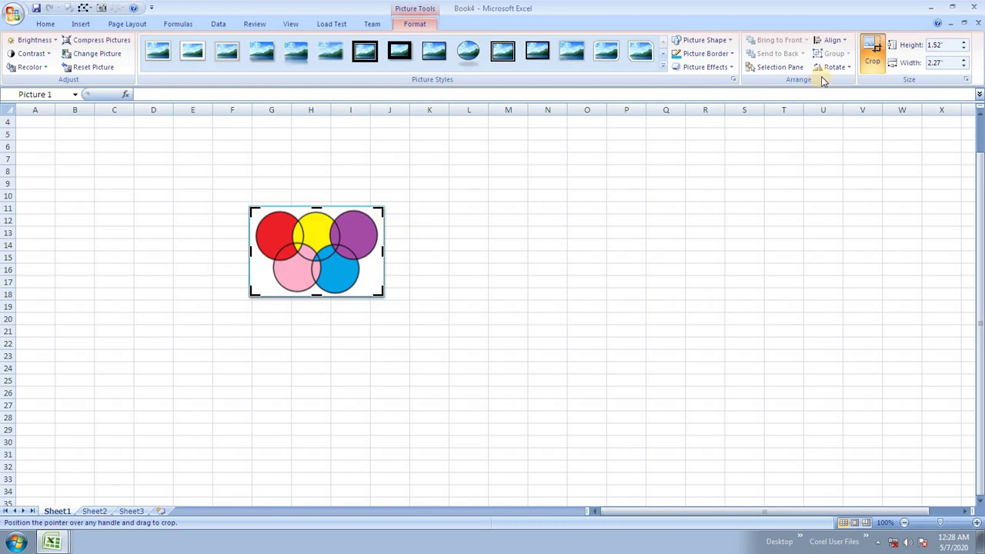
left_click(873, 49)
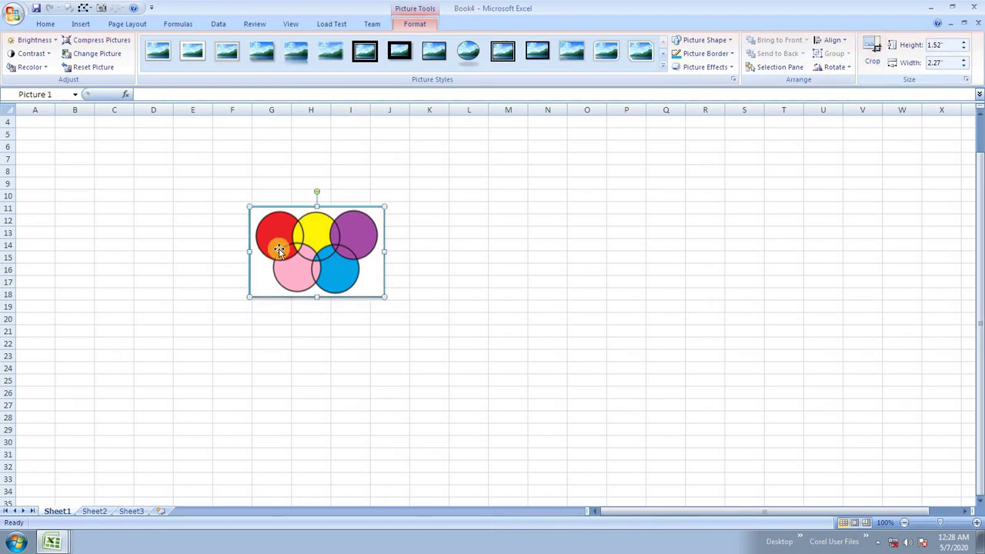
left_click(459, 233)
- Move the cropped logo to columns B–E near row 6 and place four copies in a row to its right
left_click_drag(320, 246, 120, 189)
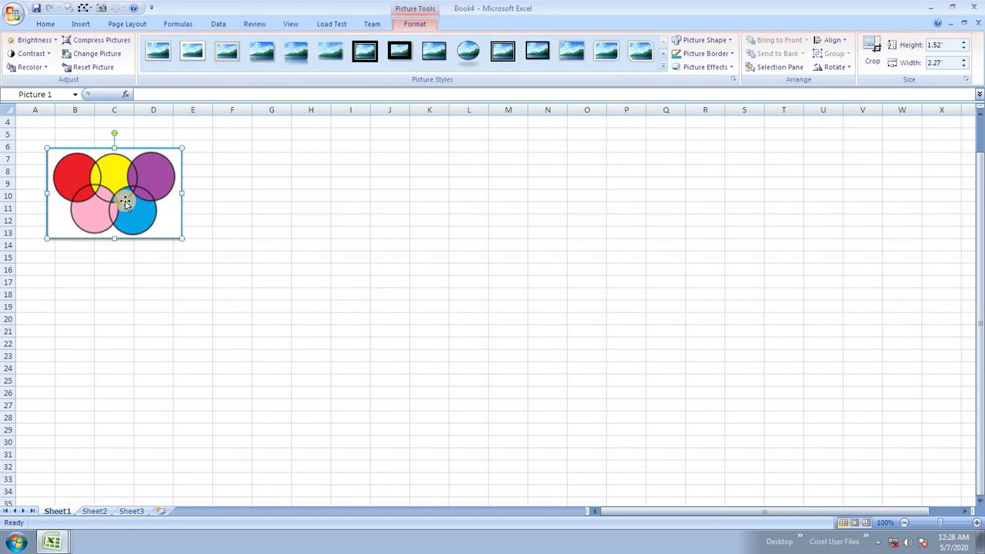
left_click_drag(127, 205, 365, 185)
left_click_drag(439, 180, 653, 209)
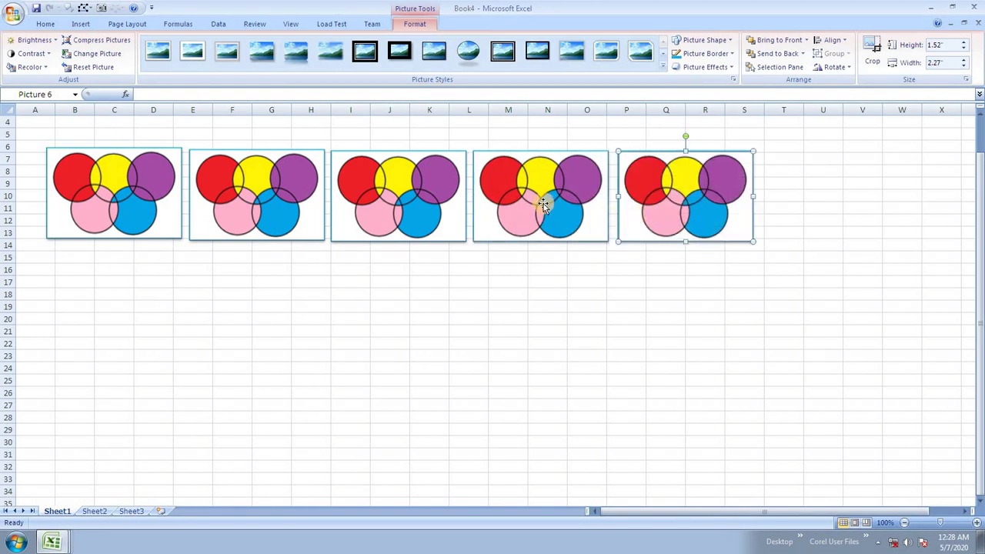
- Select all five logo pictures in the row and align them by their top edges
left_click(147, 194)
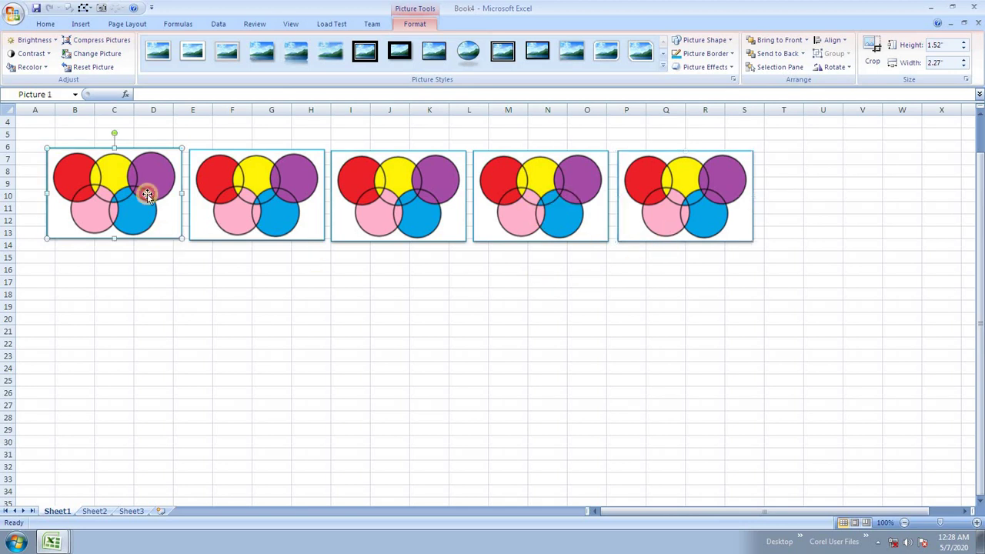
left_click(219, 194, "ctrl")
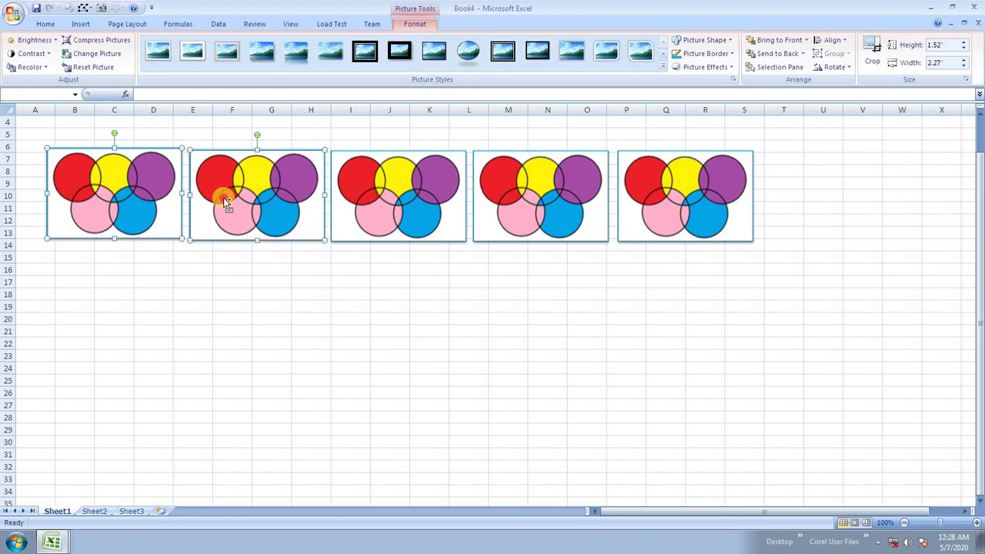
left_click(406, 199, "ctrl")
left_click(569, 194, "ctrl")
left_click(665, 199, "ctrl")
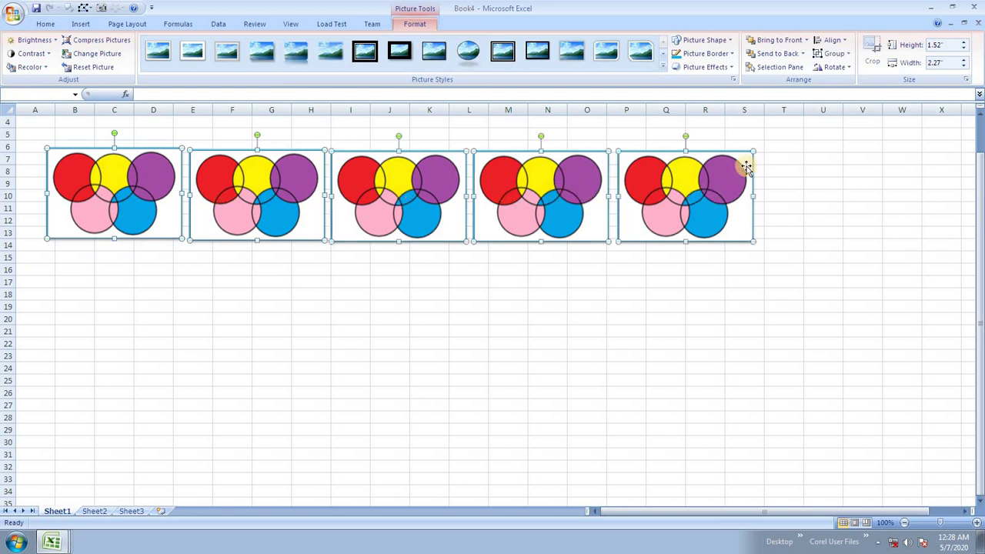
left_click(833, 39)
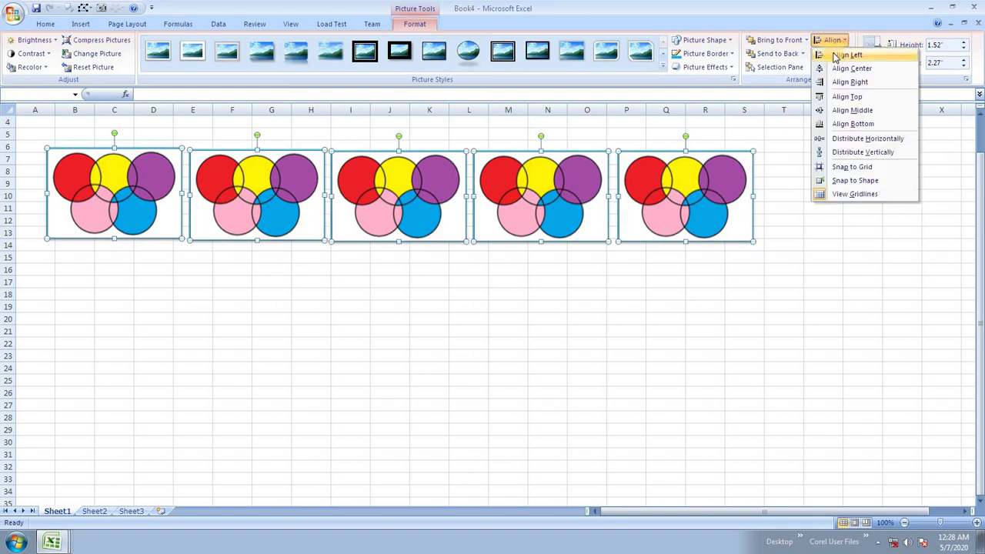
left_click(855, 97)
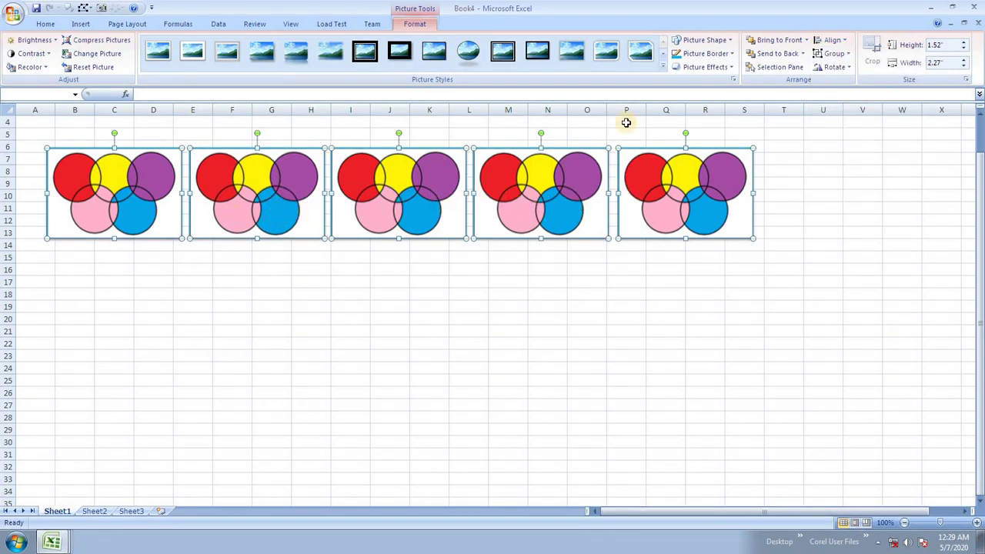
- Distribute the five selected logo pictures horizontally and group them into one object
left_click(832, 40)
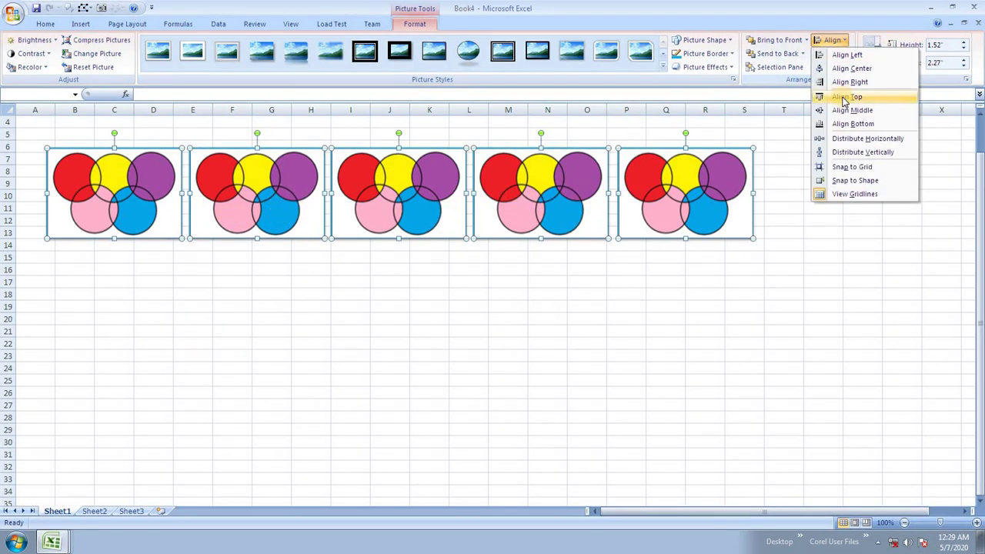
left_click(857, 142)
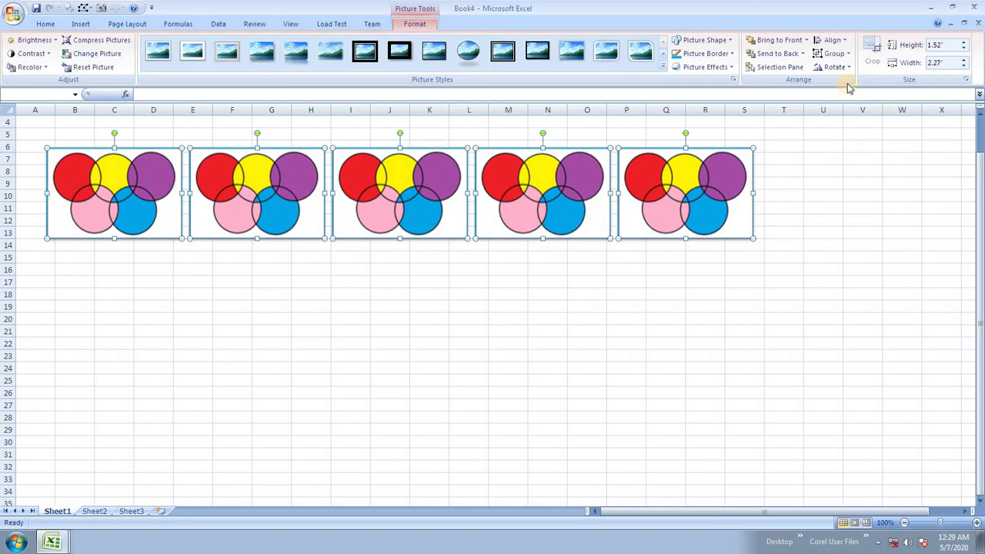
left_click(834, 55)
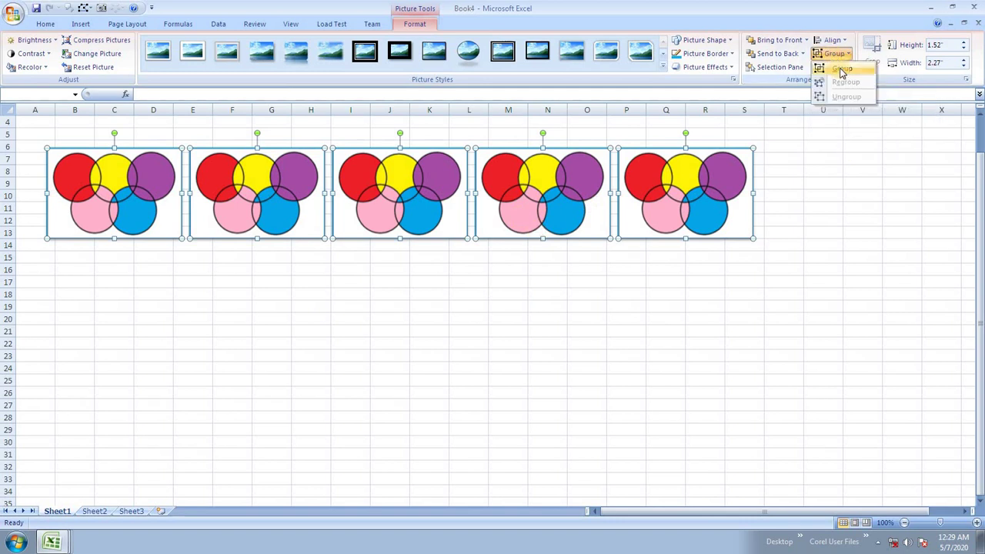
left_click(842, 70)
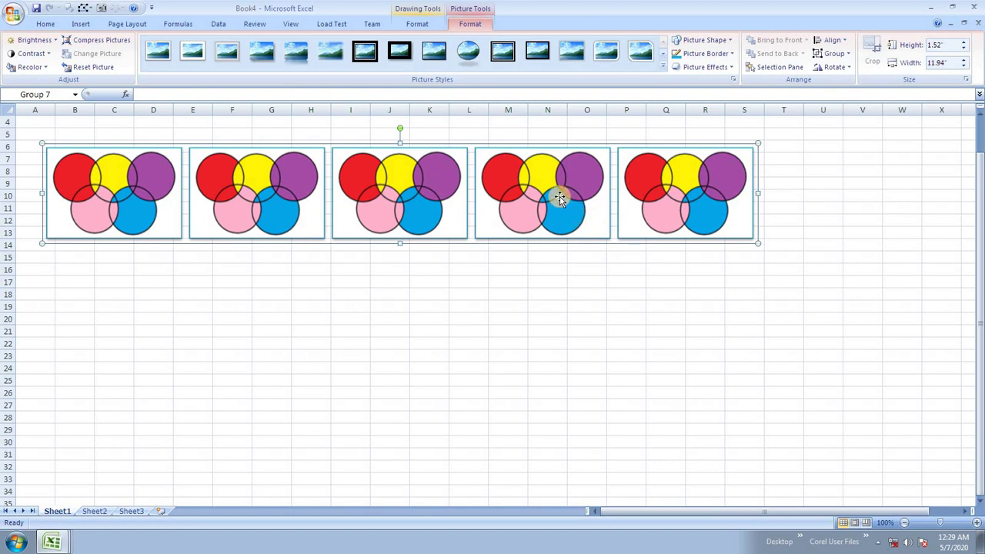
- Place two copies of the grouped logo row below it and align all three rows by their left edges
left_click_drag(555, 198, 545, 290)
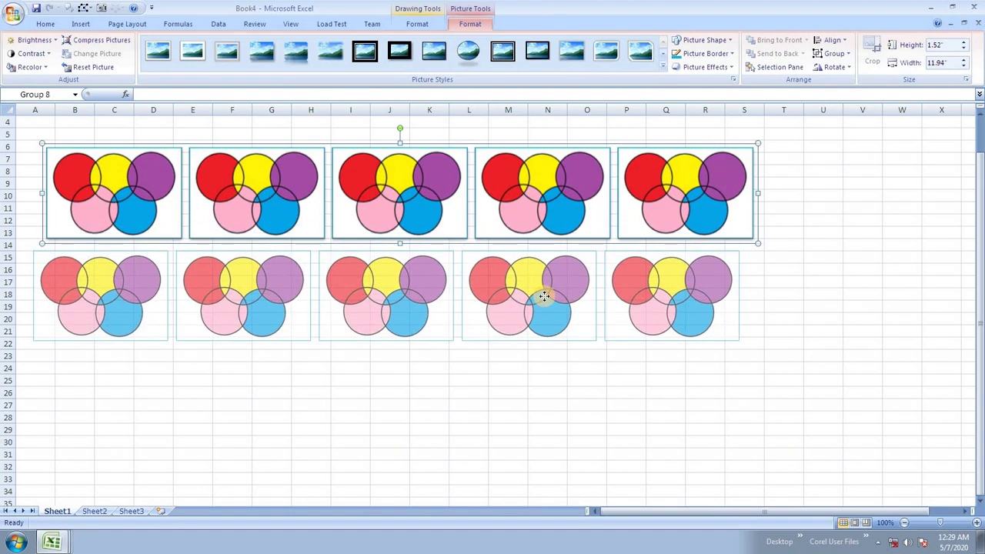
left_click_drag(539, 296, 548, 376)
left_click(561, 286, "shift")
left_click(558, 215, "shift")
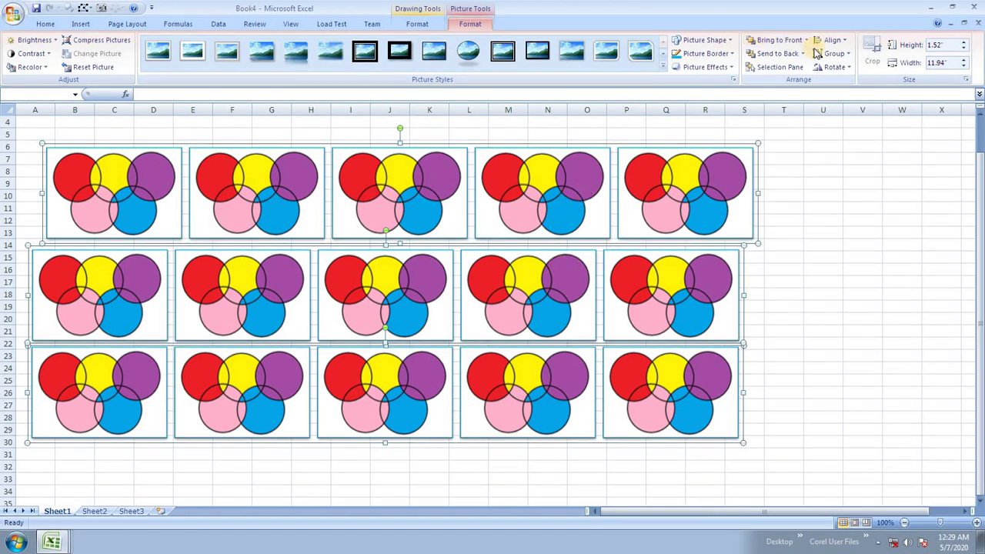
left_click(837, 40)
left_click(849, 56)
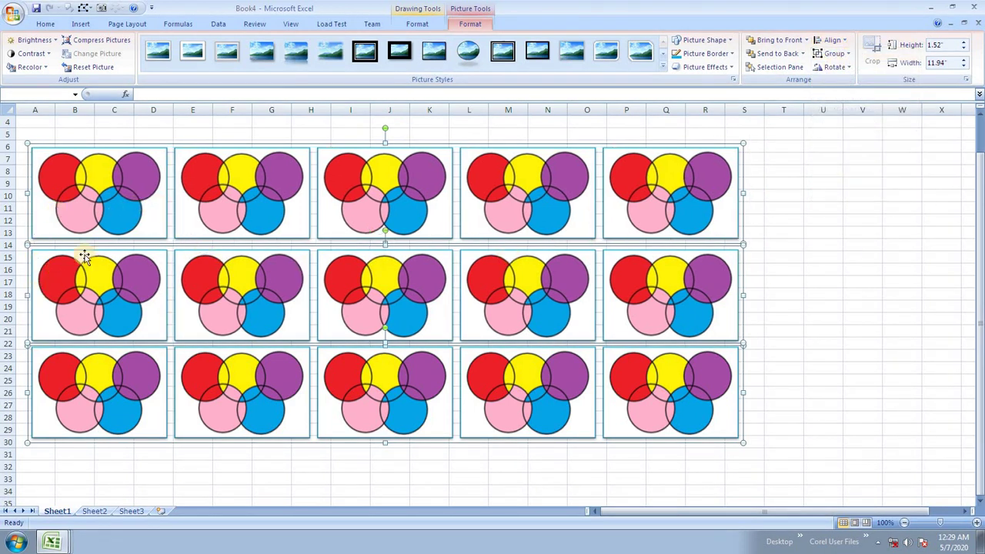
- Distribute the three selected logo rows vertically and group them into one object
left_click(831, 42)
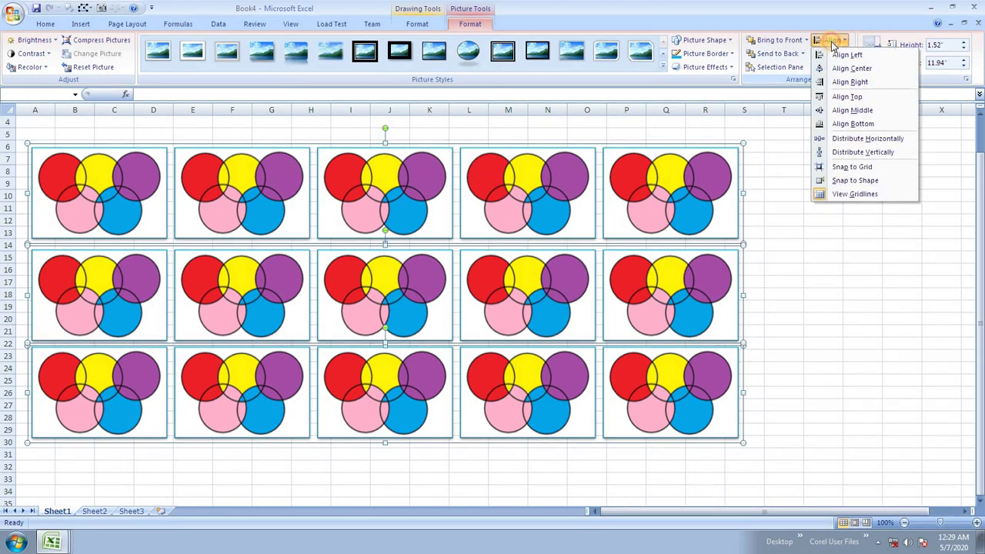
left_click(863, 152)
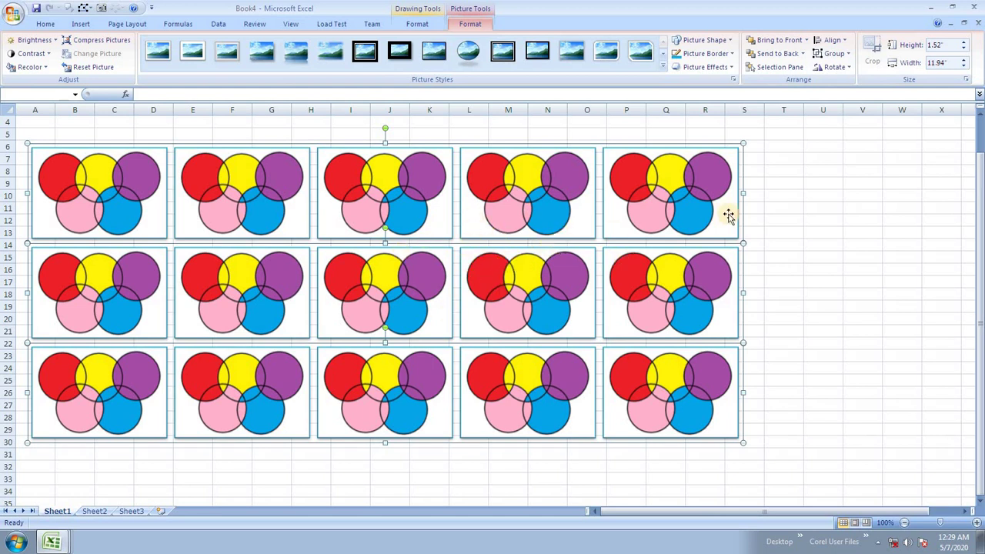
left_click(838, 58)
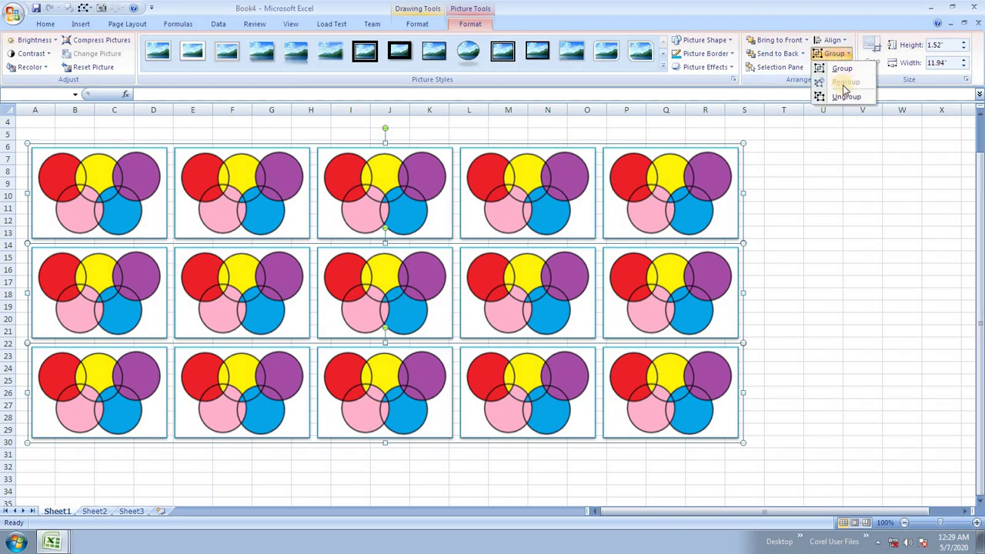
left_click(837, 70)
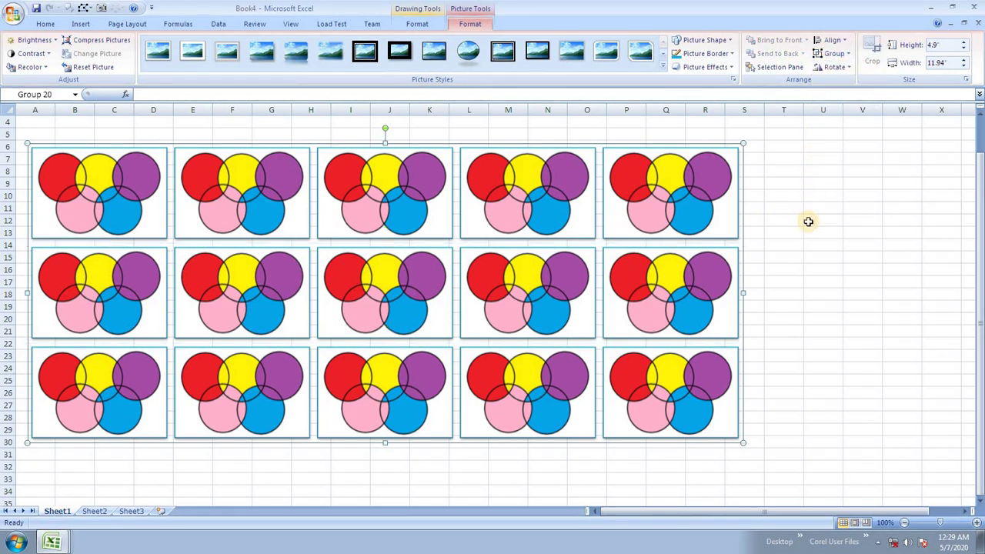
left_click(809, 222)
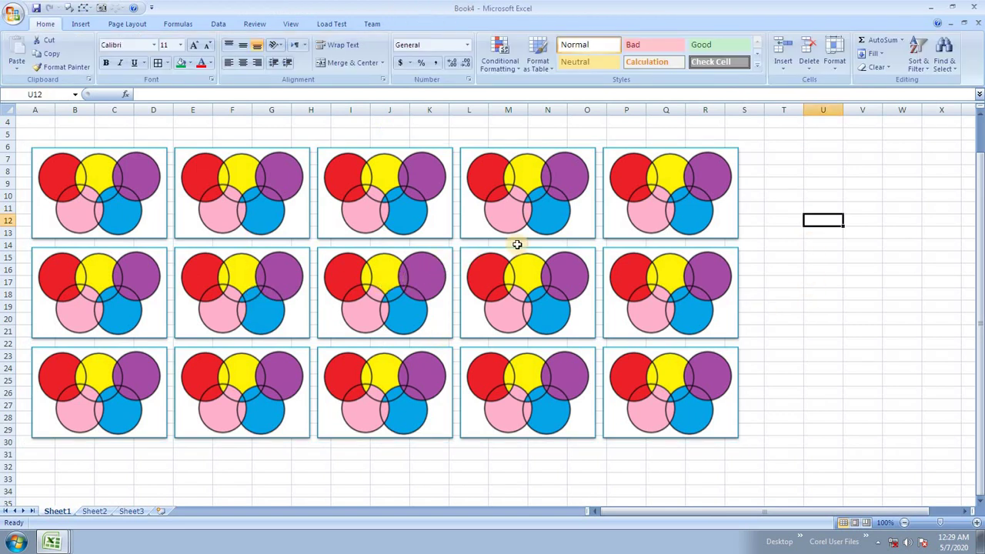
- Ungroup the combined logo object back into its three separate rows
left_click(547, 221)
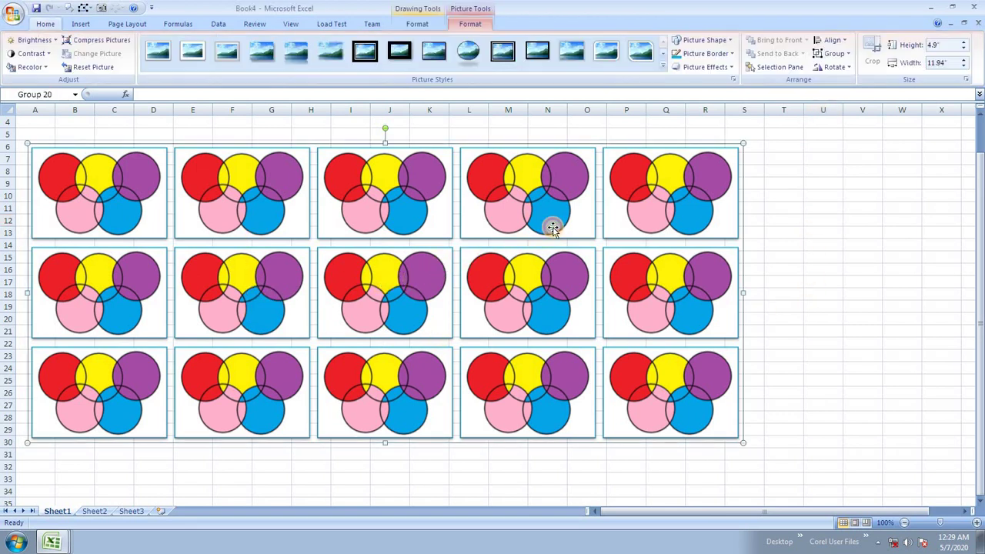
left_click(838, 53)
left_click(846, 97)
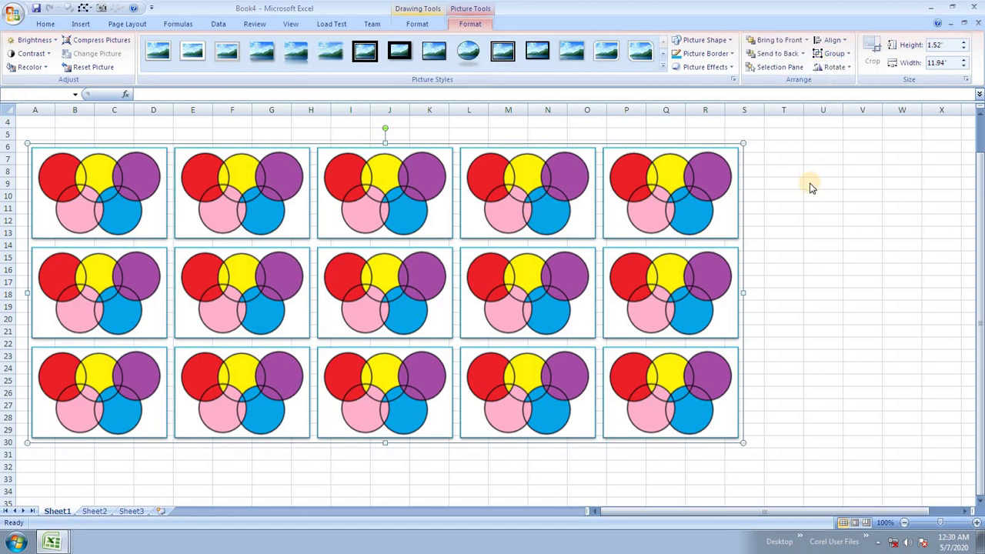
left_click(810, 188)
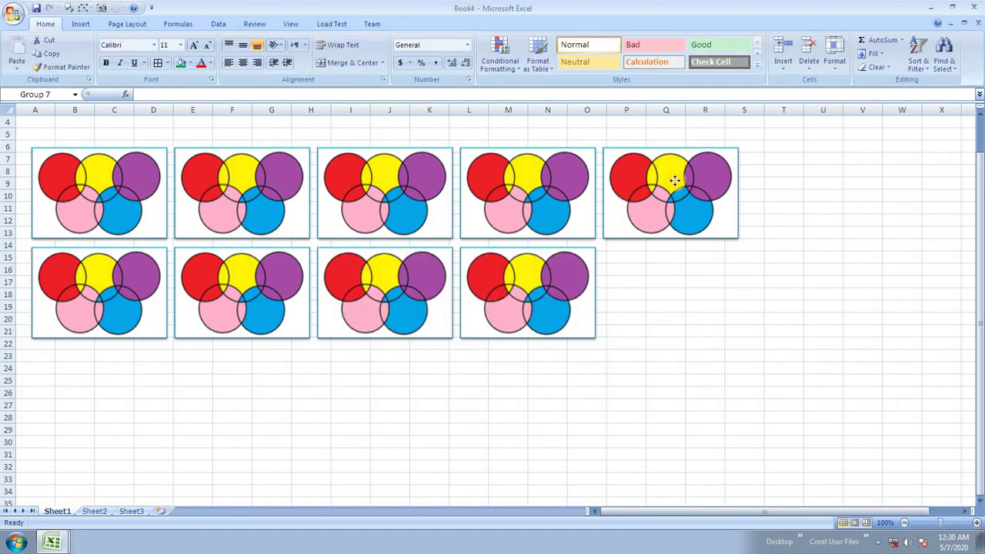
- Ungroup the first logo row into its five individual pictures
left_click(631, 194)
left_click(836, 54)
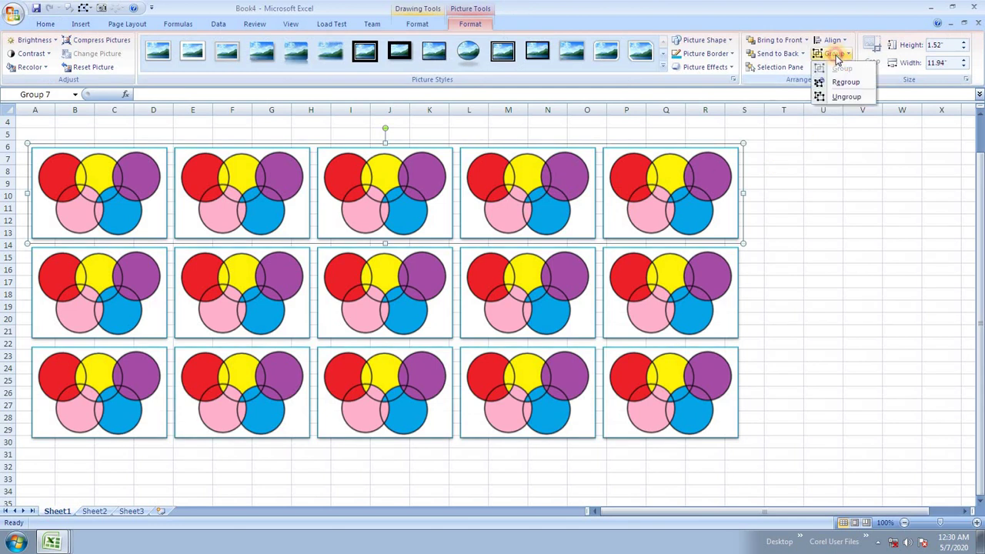
left_click(846, 97)
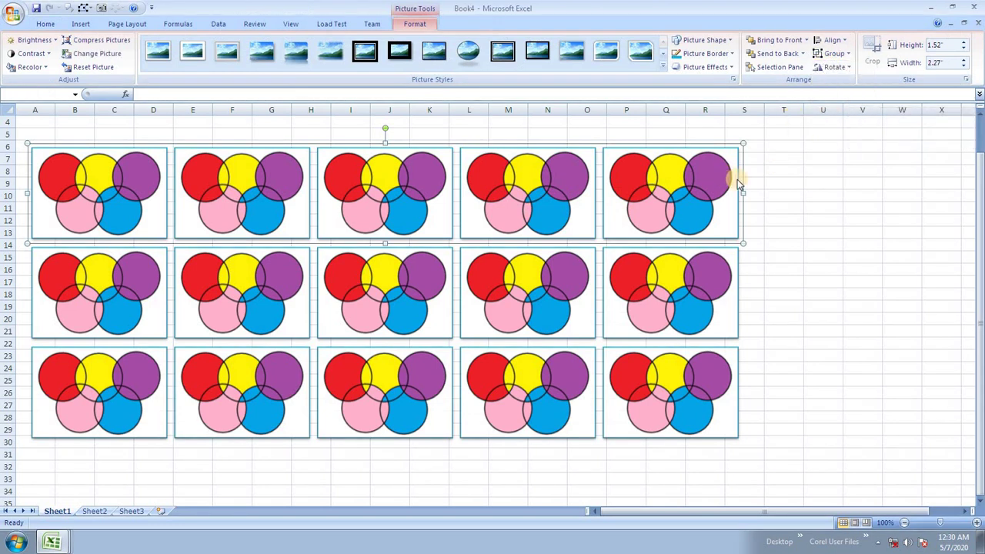
left_click(793, 160)
- Place a copy of the first row's last logo over columns U–W and flip it horizontally and vertically
left_click(697, 182)
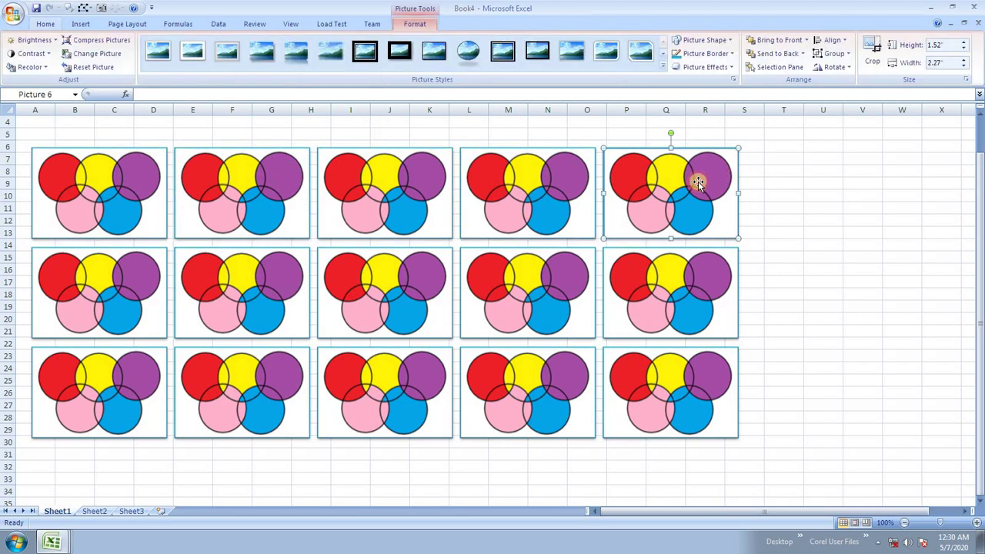
left_click_drag(697, 182, 871, 180)
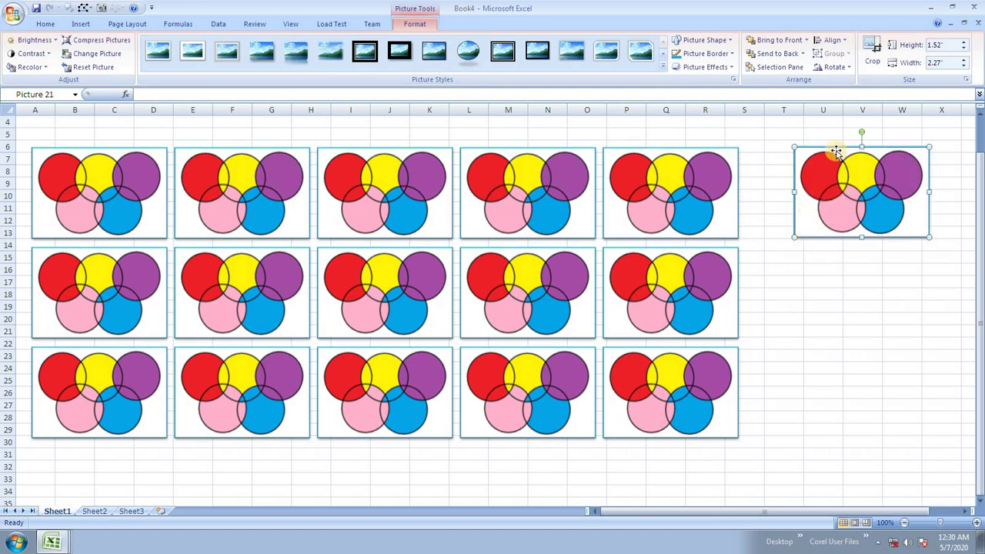
left_click(843, 70)
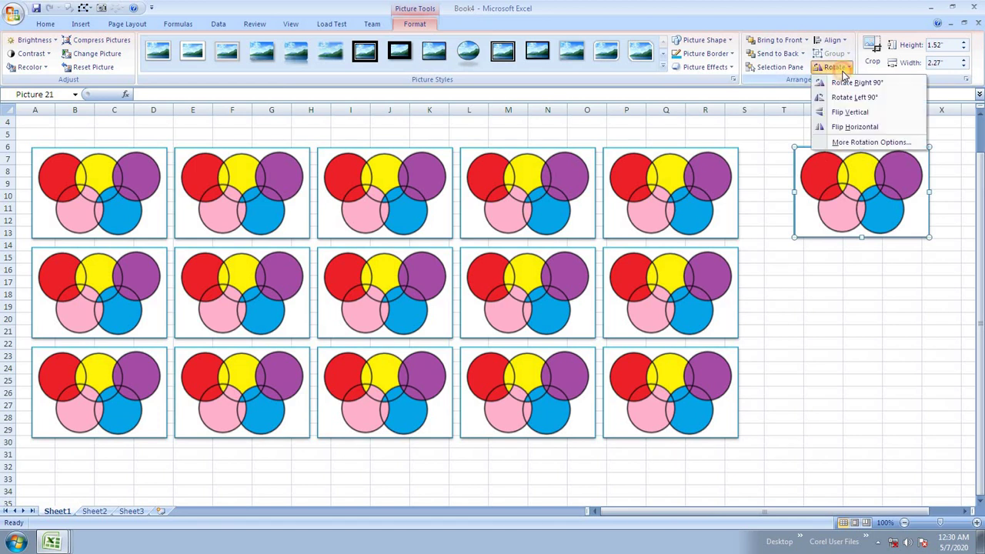
left_click(855, 128)
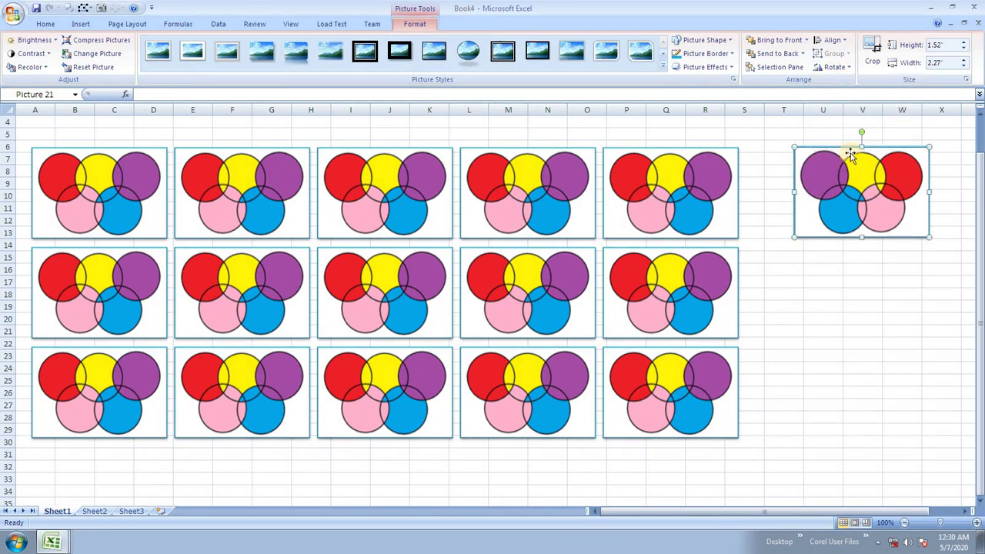
left_click(836, 69)
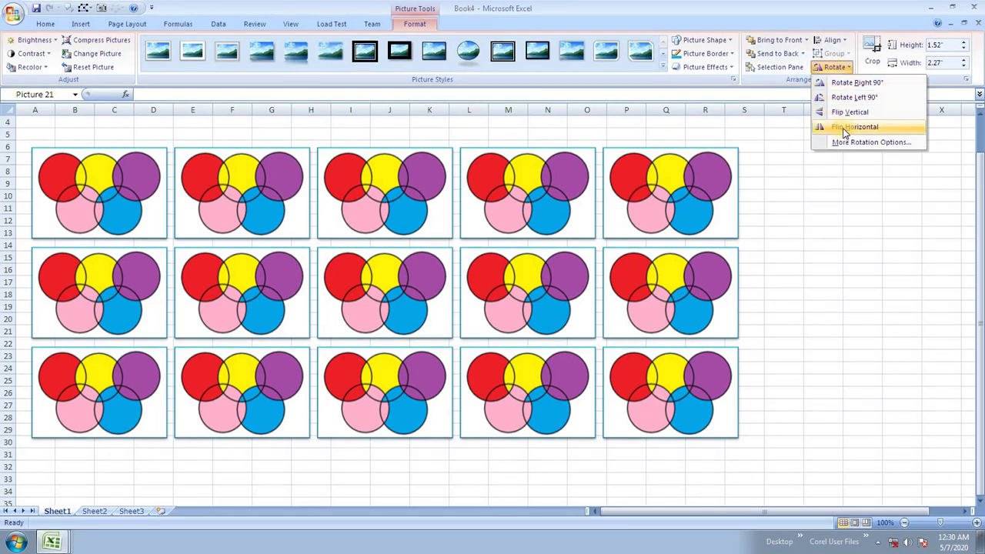
left_click(847, 114)
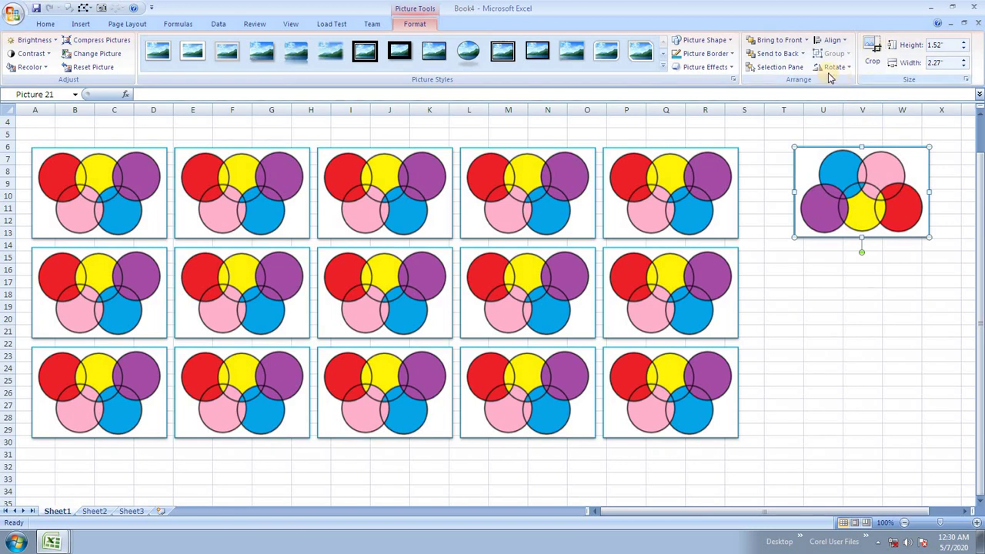
- Delete all the logo pictures from Sheet1
key("Delete")
key("ctrl+z")
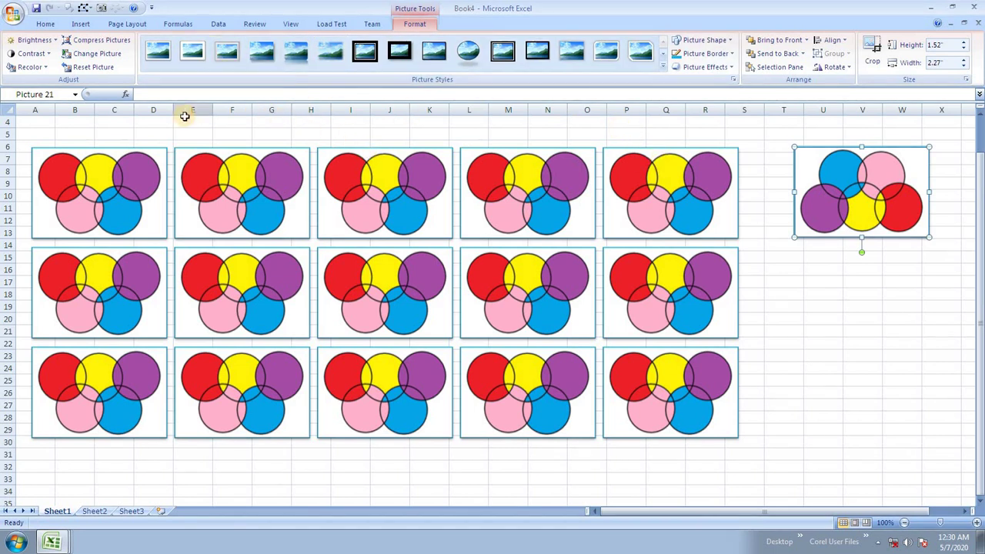
key("ctrl+a")
key("Delete")
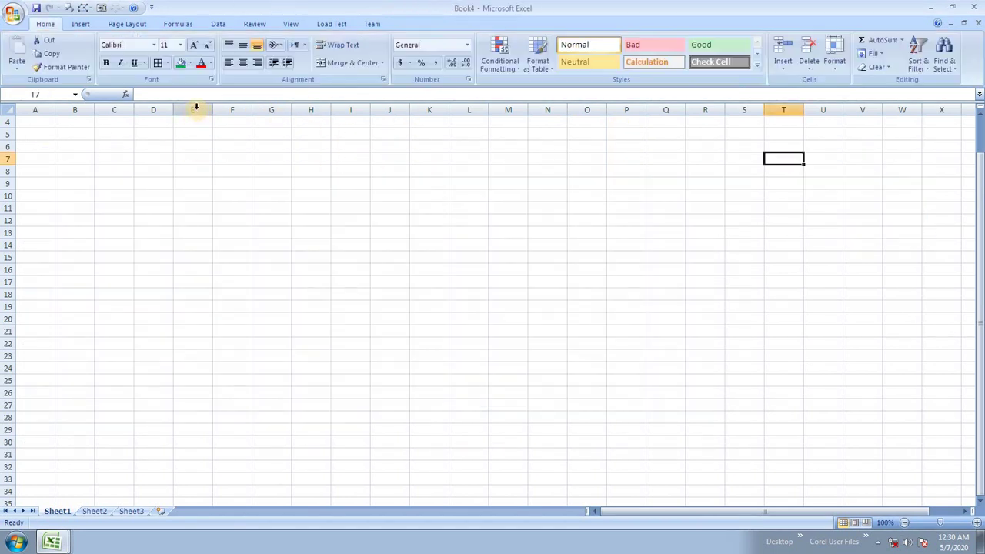
- Search the clip art for "nature", insert the lakeside house picture and move it over columns F–J near row 4
left_click(81, 24)
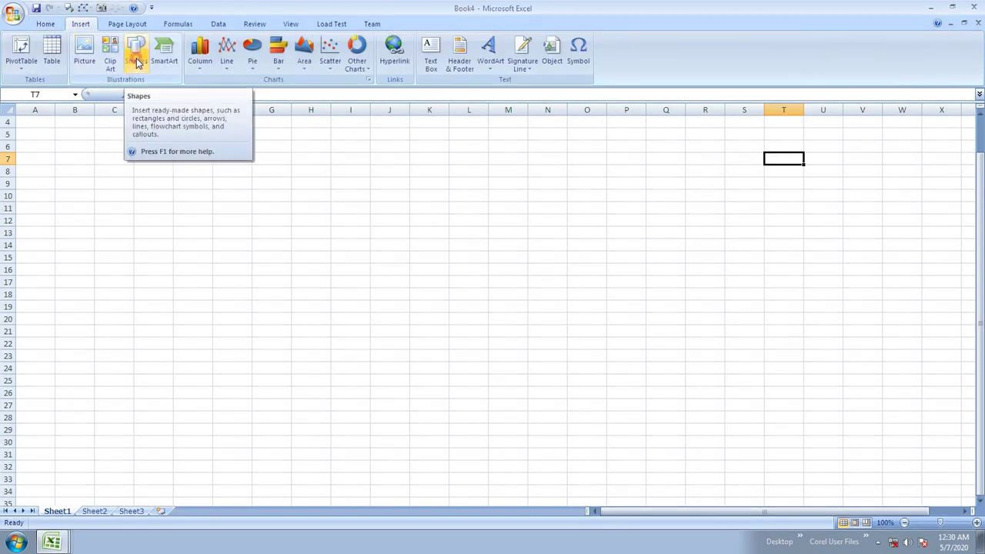
left_click(137, 62)
left_click(112, 60)
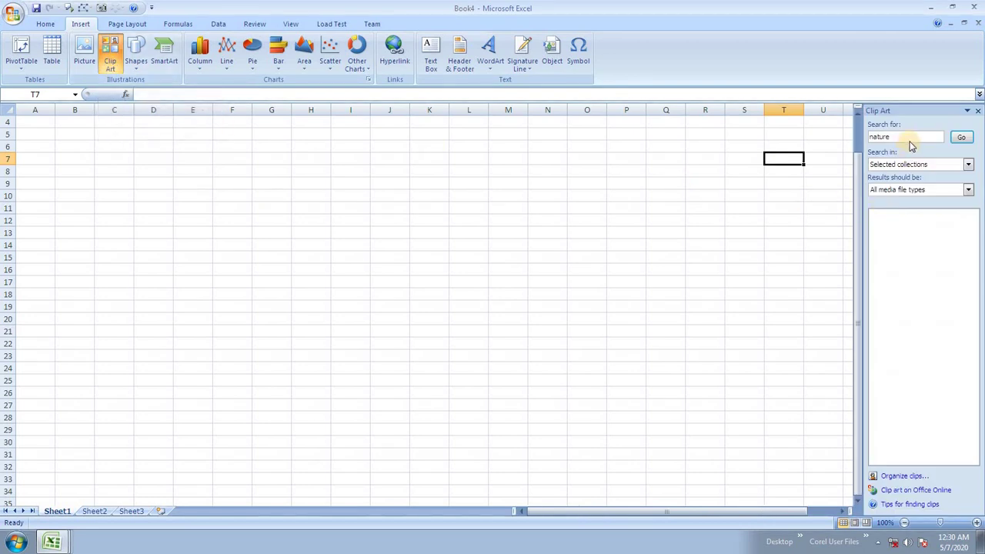
left_click(958, 139)
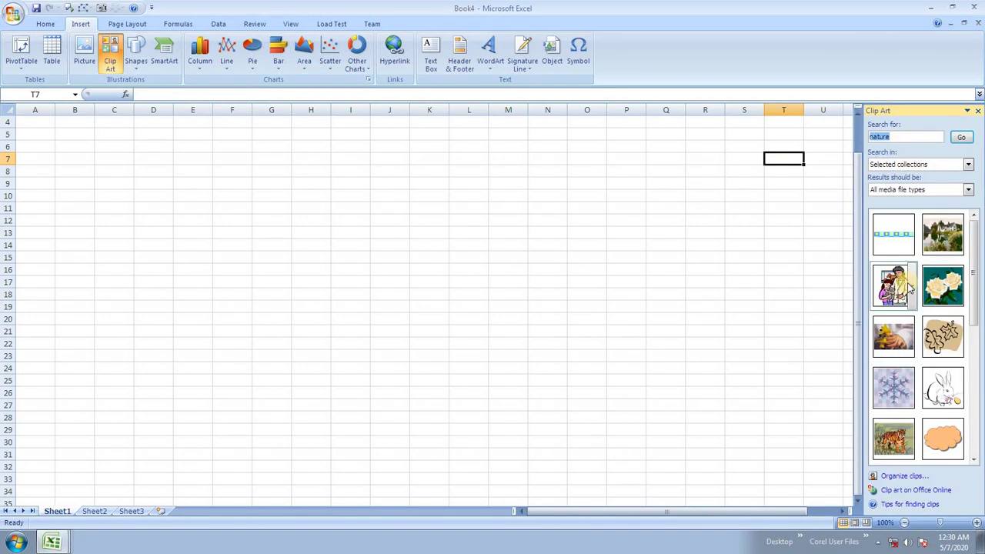
left_click(953, 240)
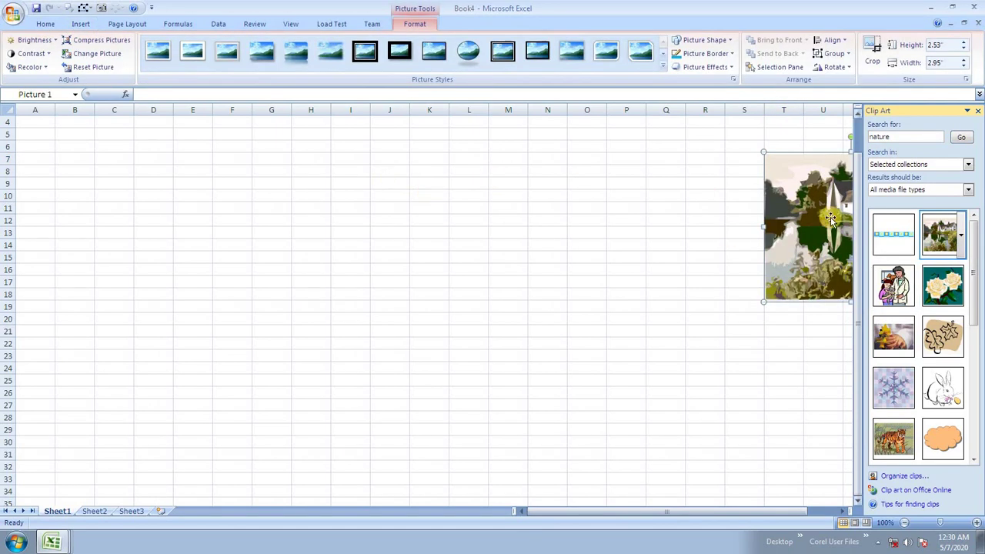
left_click_drag(804, 210, 270, 176)
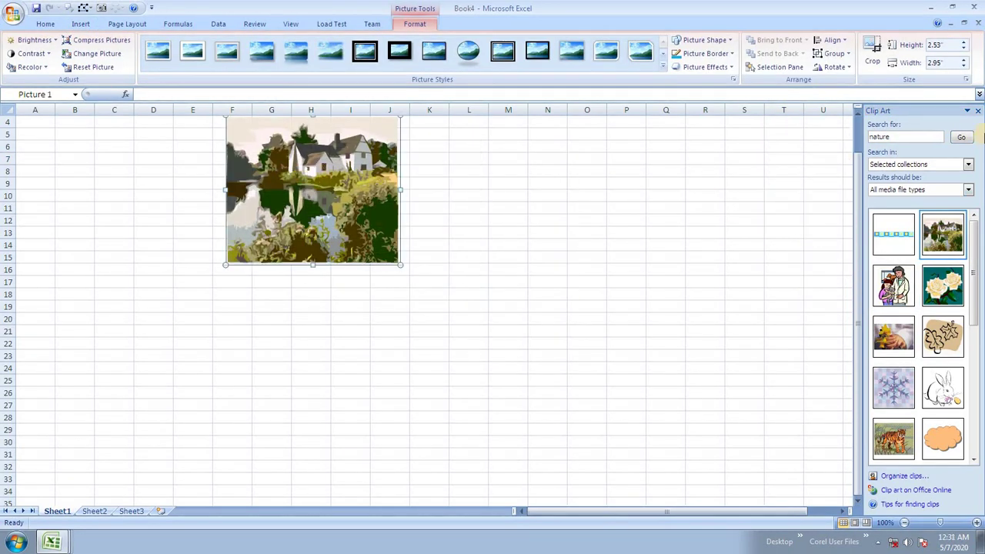
- Close the clip art search and delete the lakeside house picture from the worksheet
left_click(979, 112)
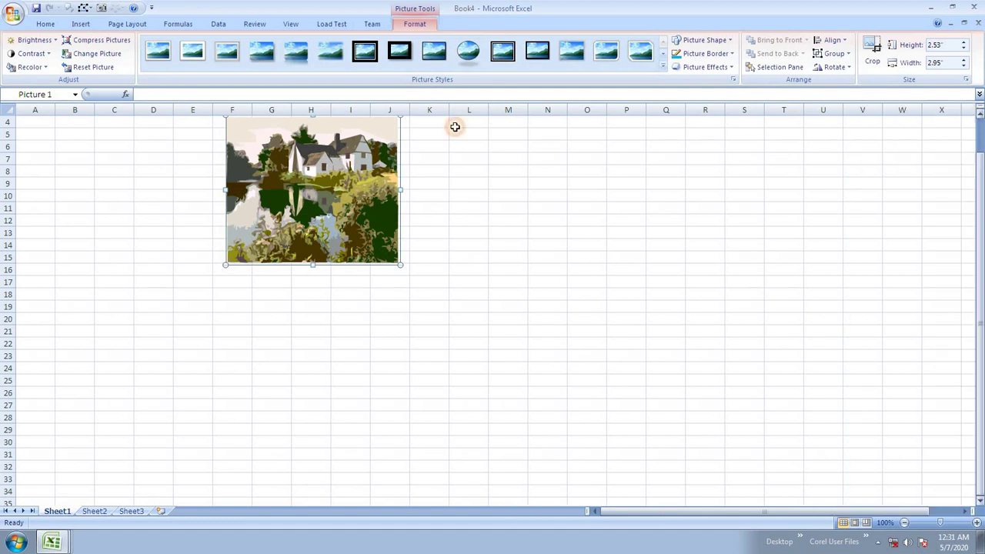
key("Delete")
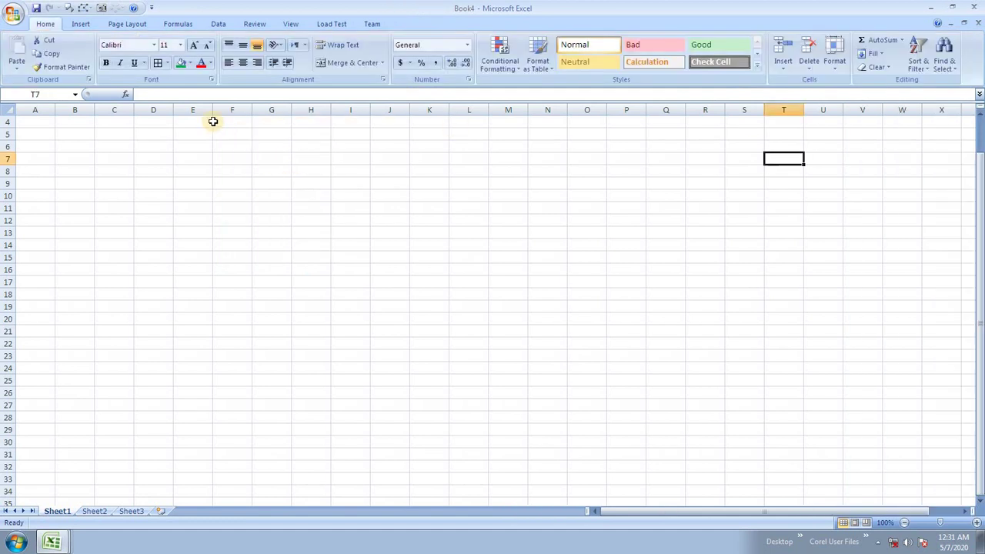
- Draw a rectangle about 4.73 inches wide over columns D–K from row 7 and reduce its height to about 0.55 inches
left_click(81, 24)
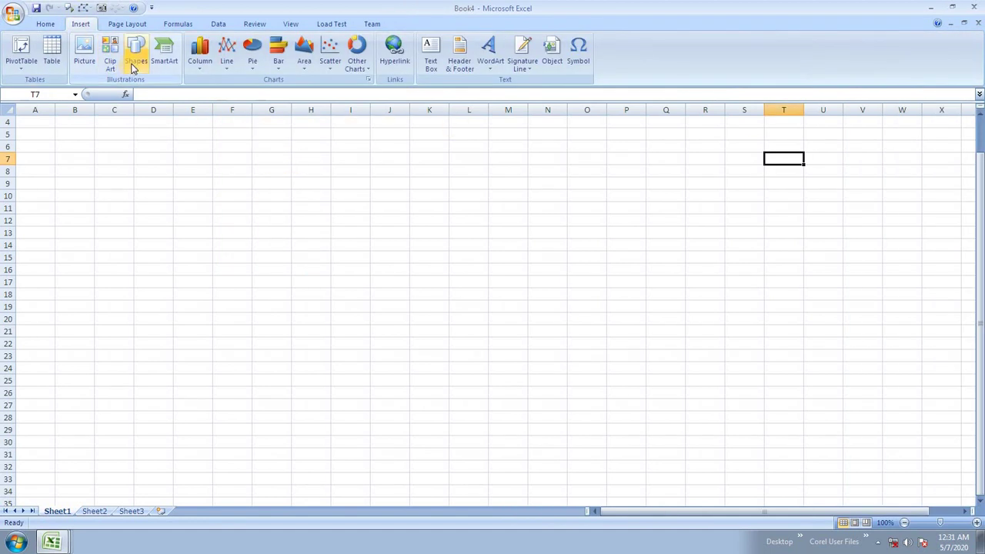
left_click(136, 55)
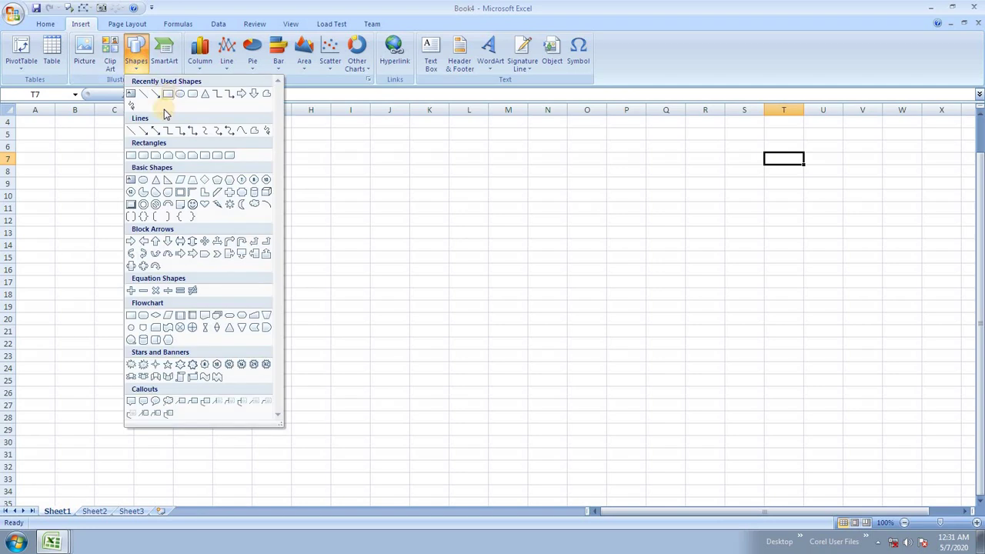
left_click(172, 99)
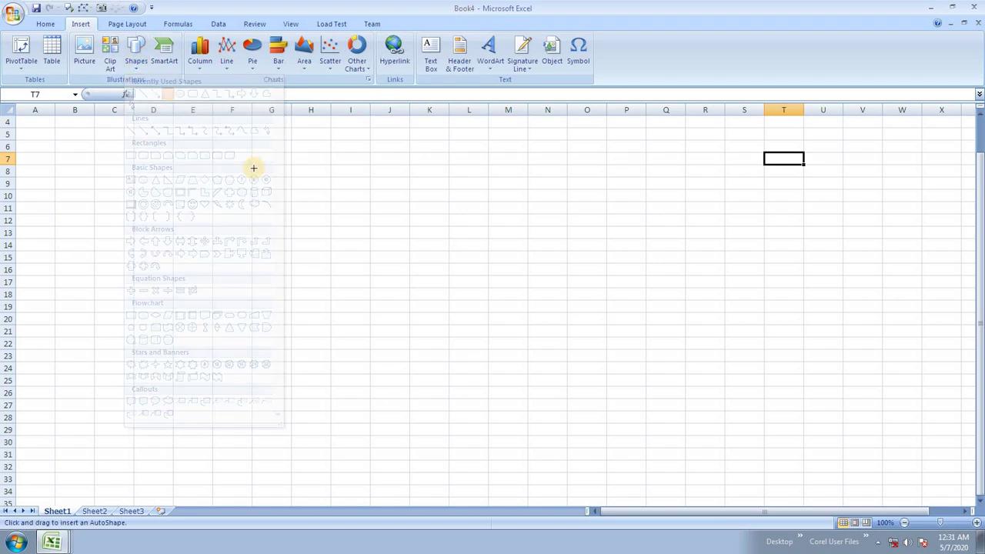
left_click_drag(151, 152, 429, 209)
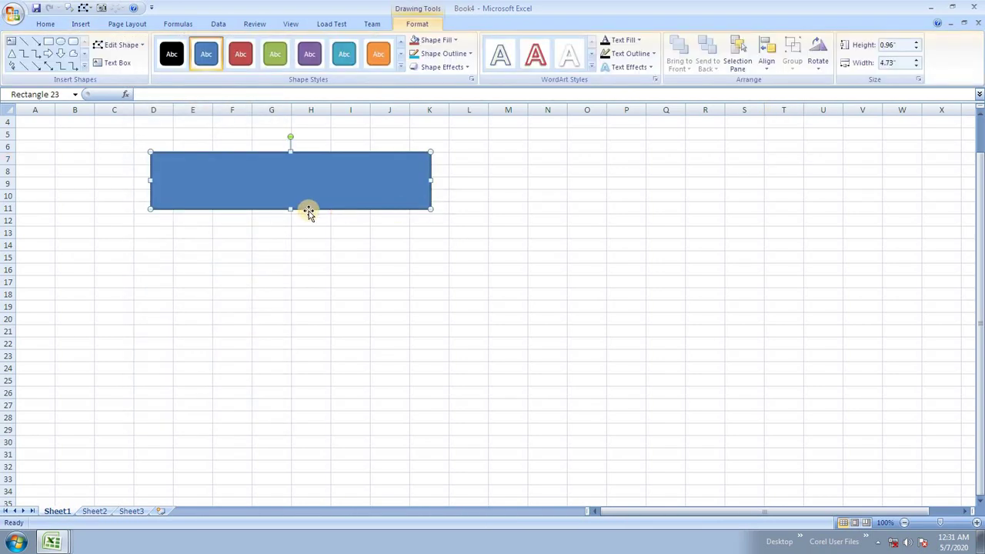
left_click_drag(290, 210, 301, 185)
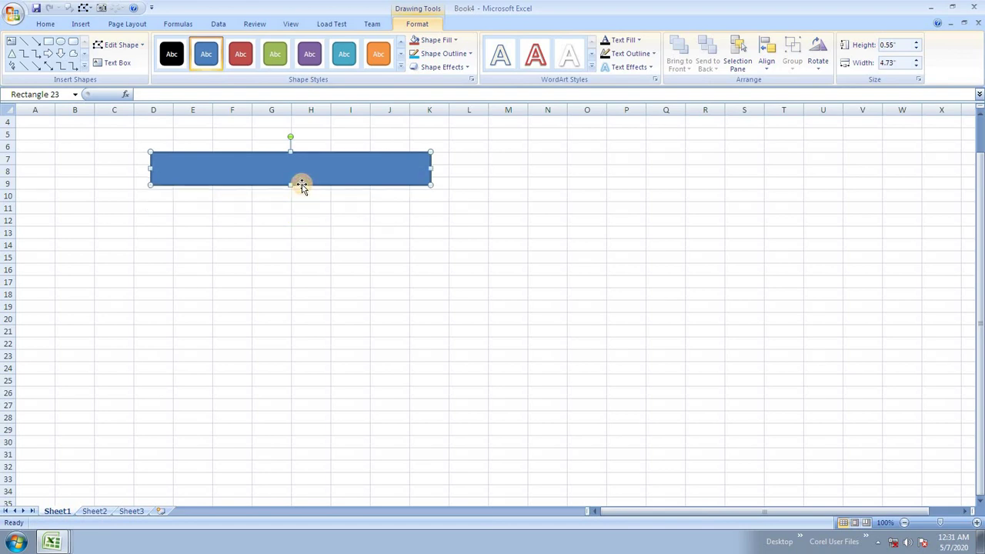
- Add the text "hartron skill centre , near jat college , hisar" inside the blue rectangle
right_click(315, 165)
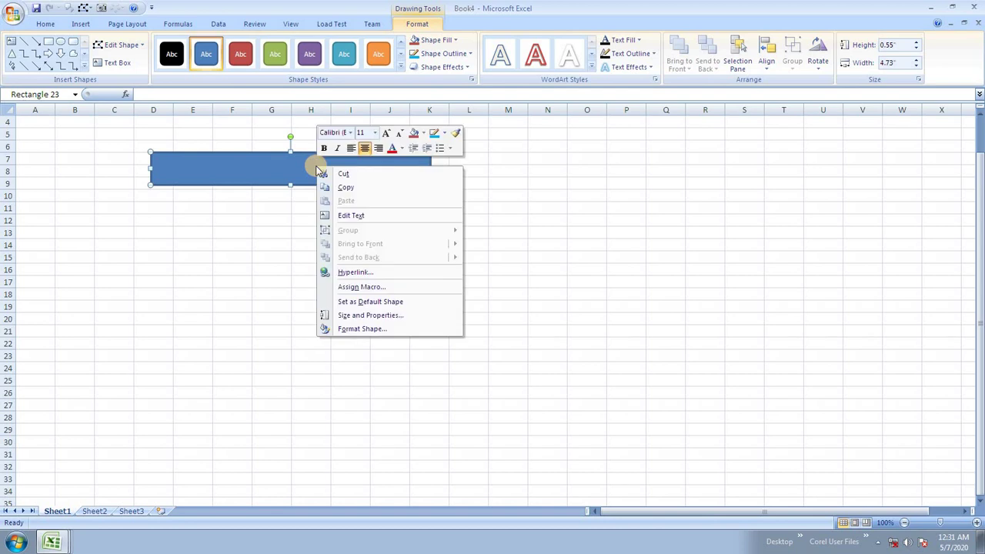
left_click(364, 214)
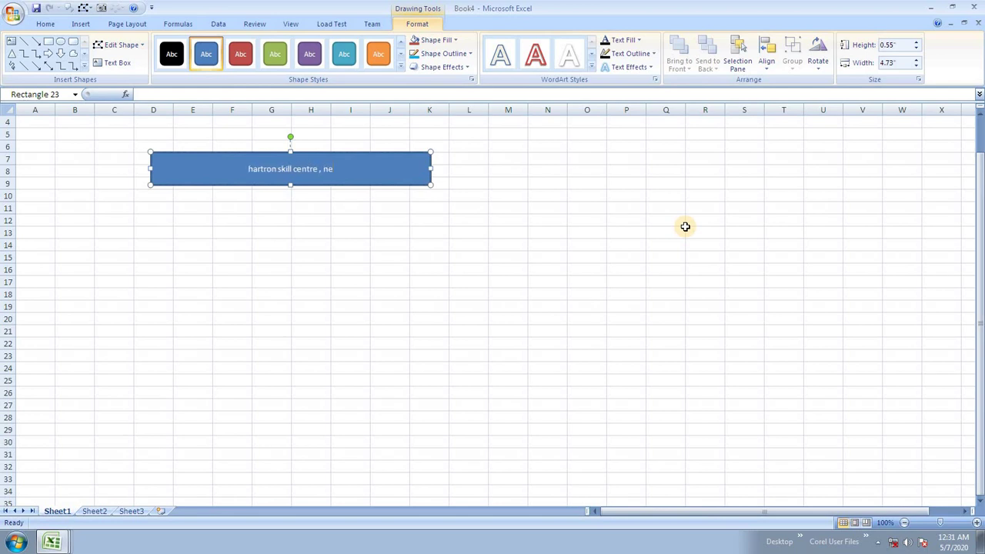
type("jat c")
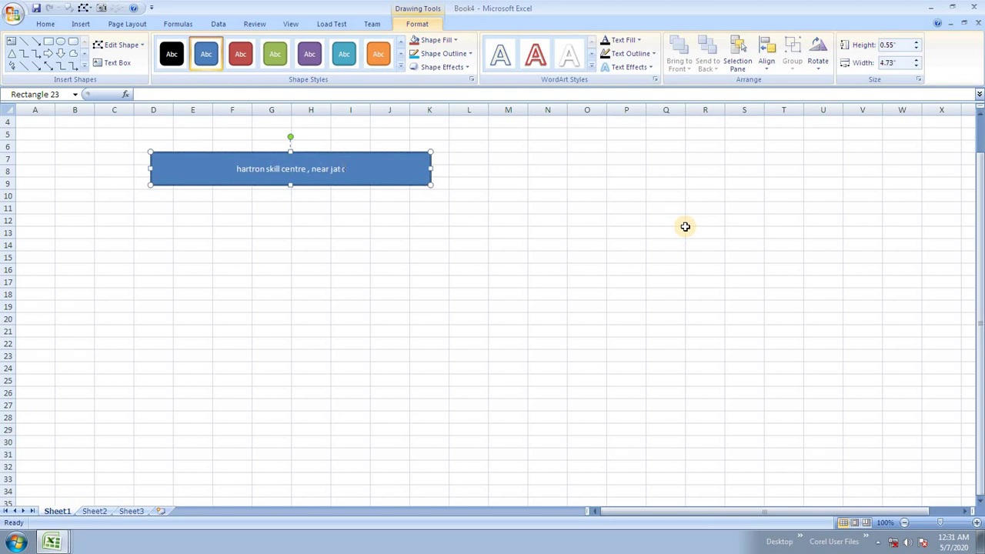
type("olleg")
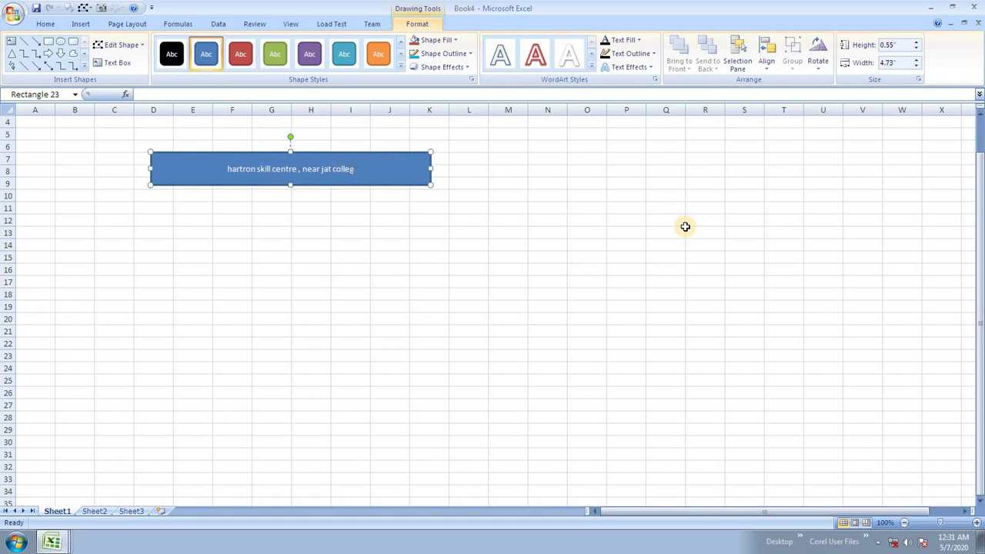
type("e , hisar")
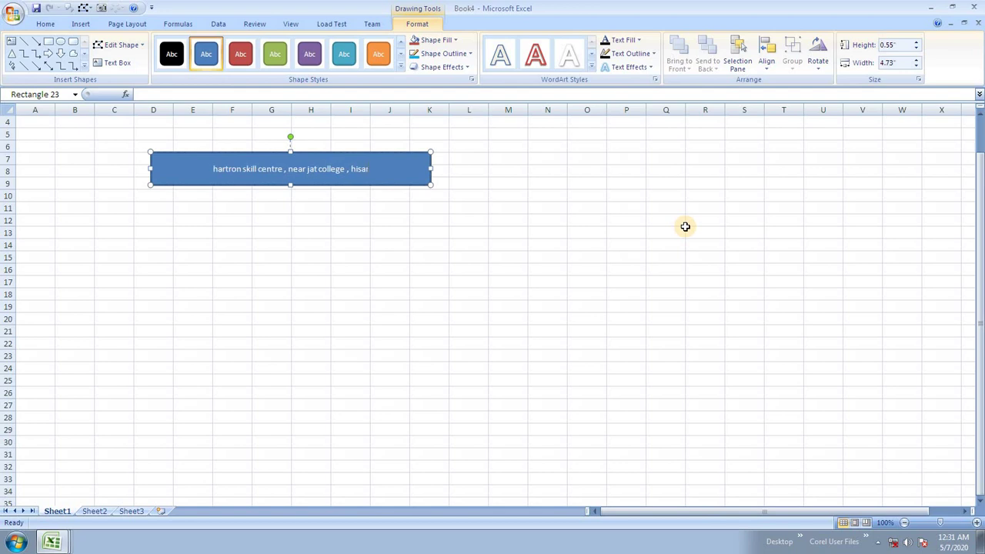
left_click(403, 209)
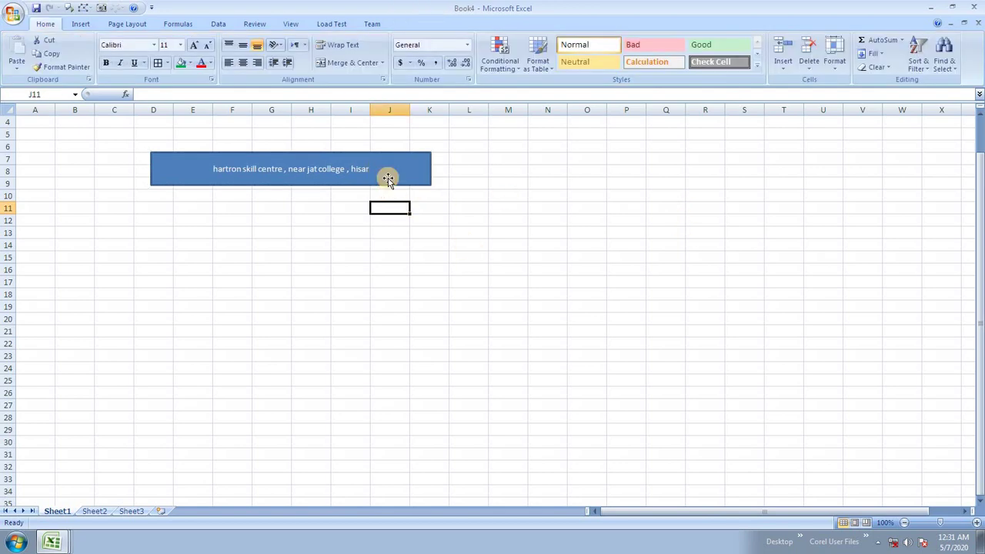
- Apply the light orange gradient shape style to the rectangle and enlarge it to about 2.32 by 6.68 inches
left_click(390, 179)
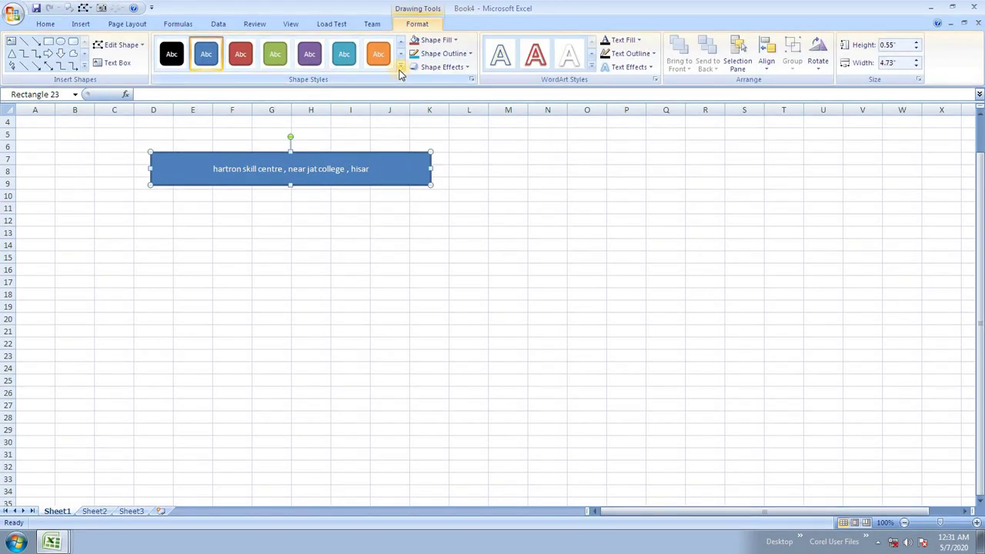
left_click(400, 67)
left_click(378, 157)
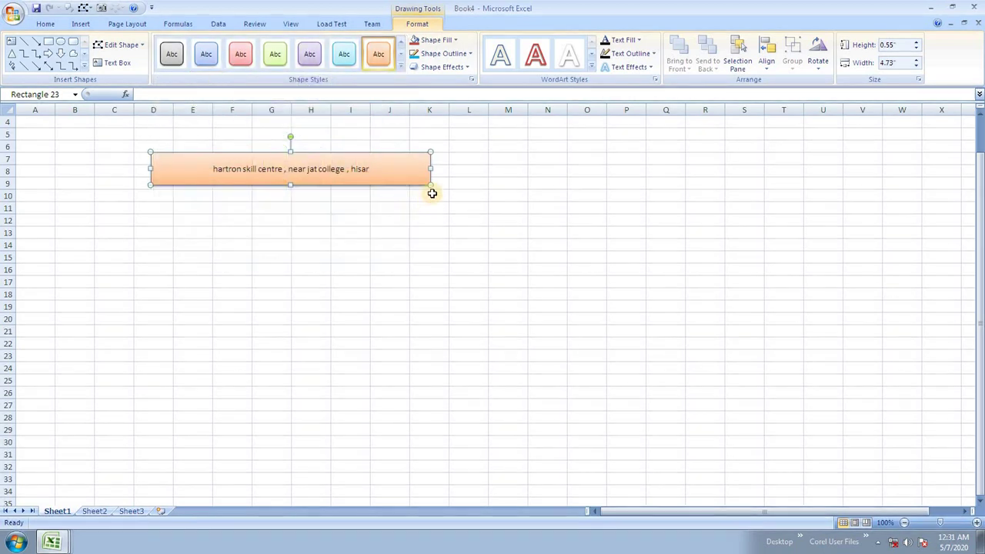
left_click_drag(433, 186, 546, 290)
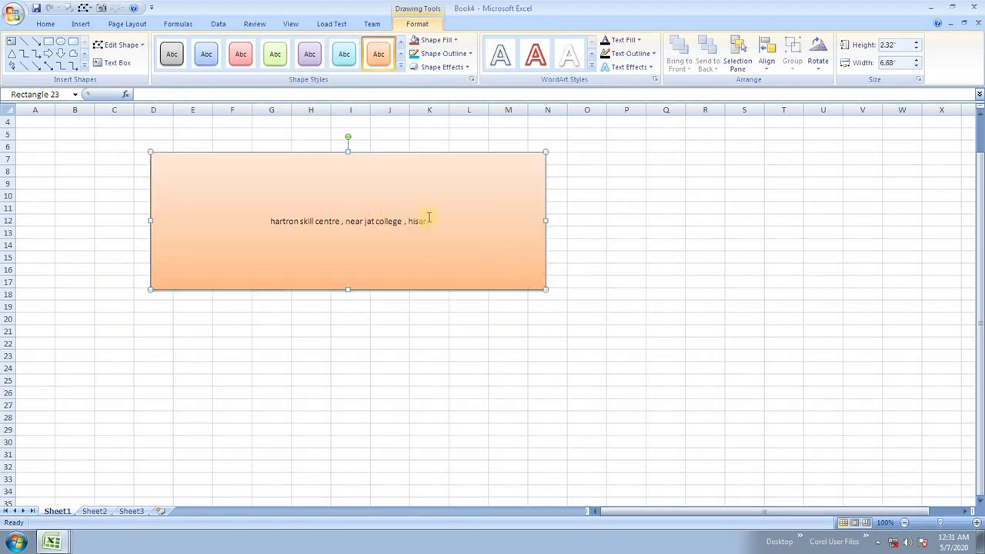
- Enlarge the font of all the rectangle's text by six size increments
left_click_drag(426, 222, 208, 217)
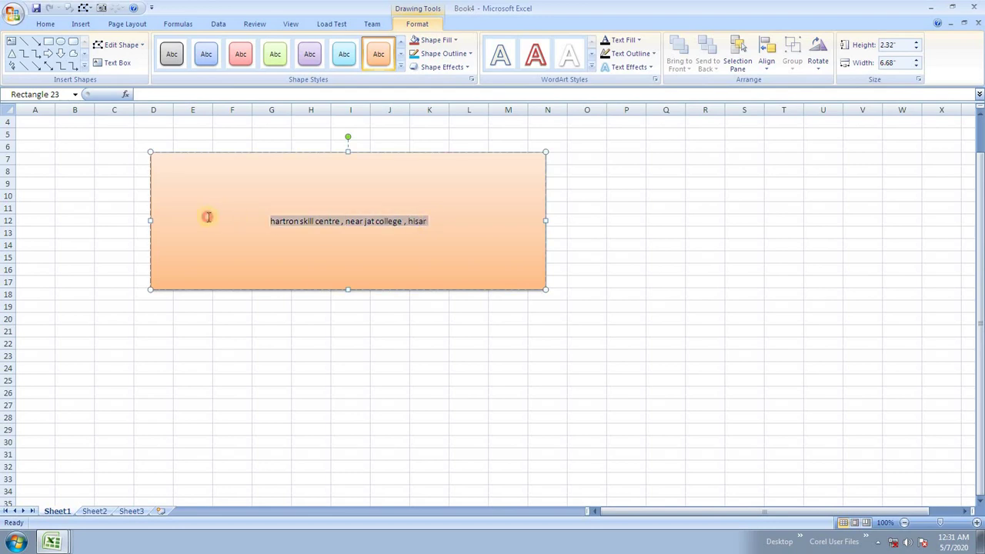
key("ctrl+shift+greater")
key("ctrl+shift+greater")
key("ctrl+shift+greater")
key("ctrl+shift+greater")
key("ctrl+shift+greater")
key("ctrl+shift+greater")
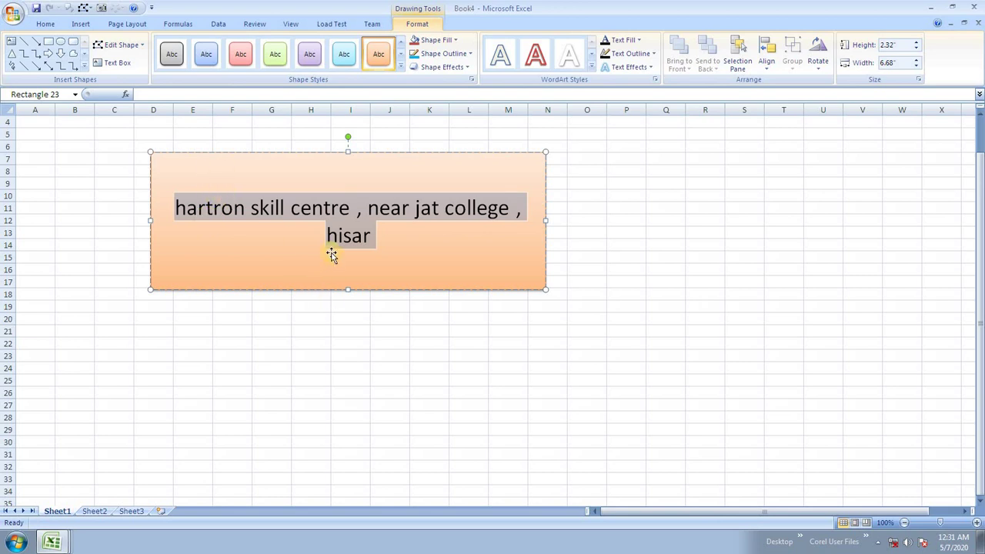
- Reduce the font size of the rectangle's entire text so that it fits on one line
left_click(353, 234)
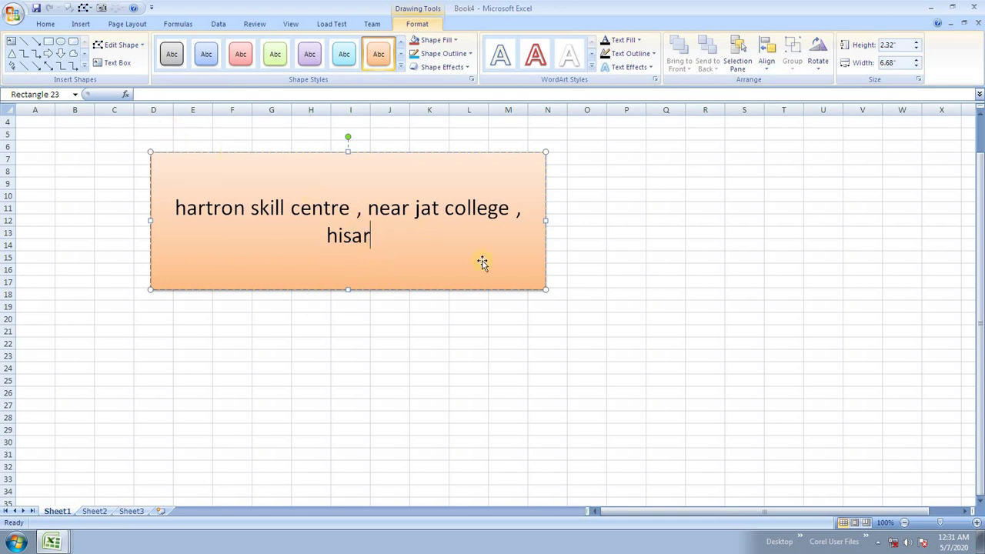
key("ctrl+a")
key("ctrl+shift+comma")
key("ctrl+shift+comma")
key("ctrl+shift+comma")
key("ctrl+shift+comma")
key("ctrl+shift+comma")
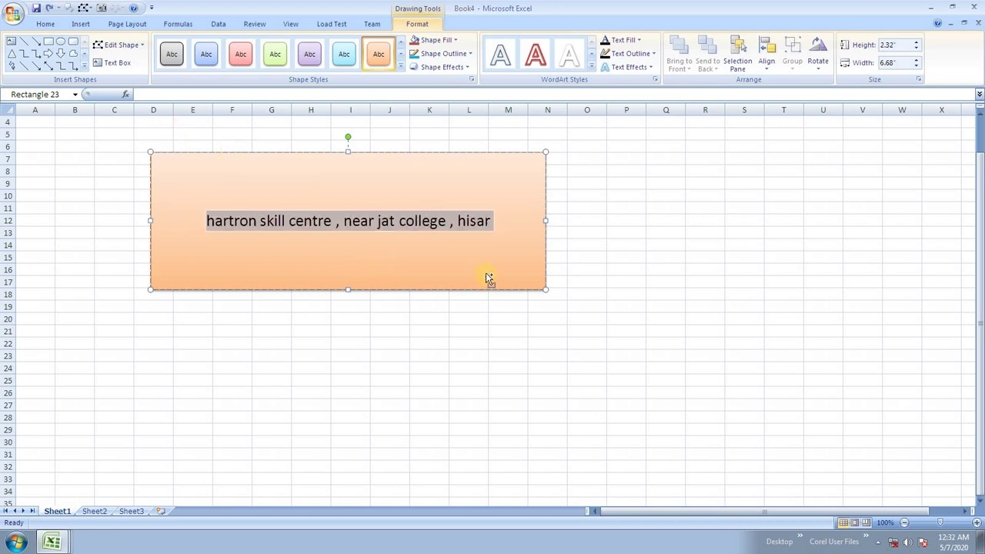
key("Escape")
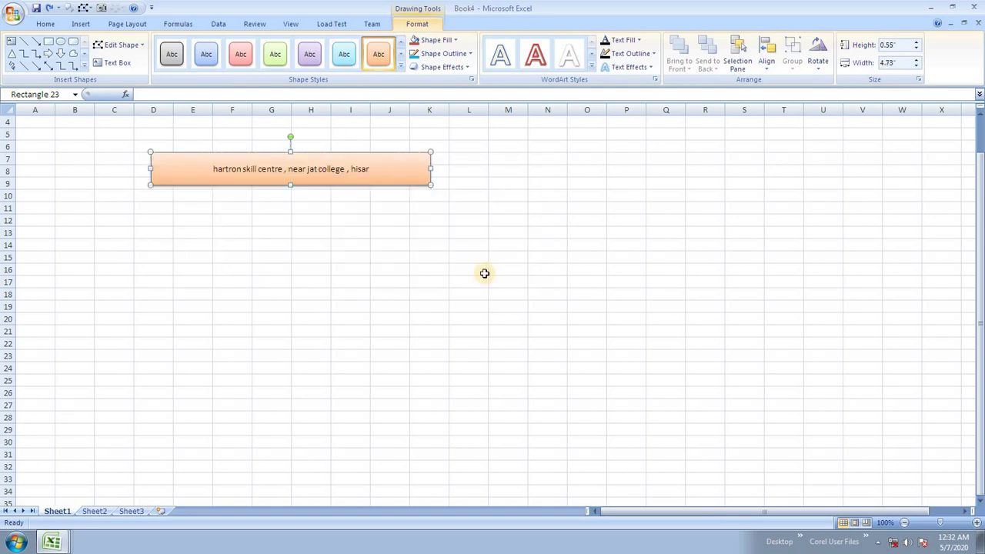
- Undo the rectangle's text formatting, style, typed text and resizing, back to the plain blue shape of 1.18 by 1.83 inches
key("ctrl+z")
key("ctrl+z")
key("ctrl+z")
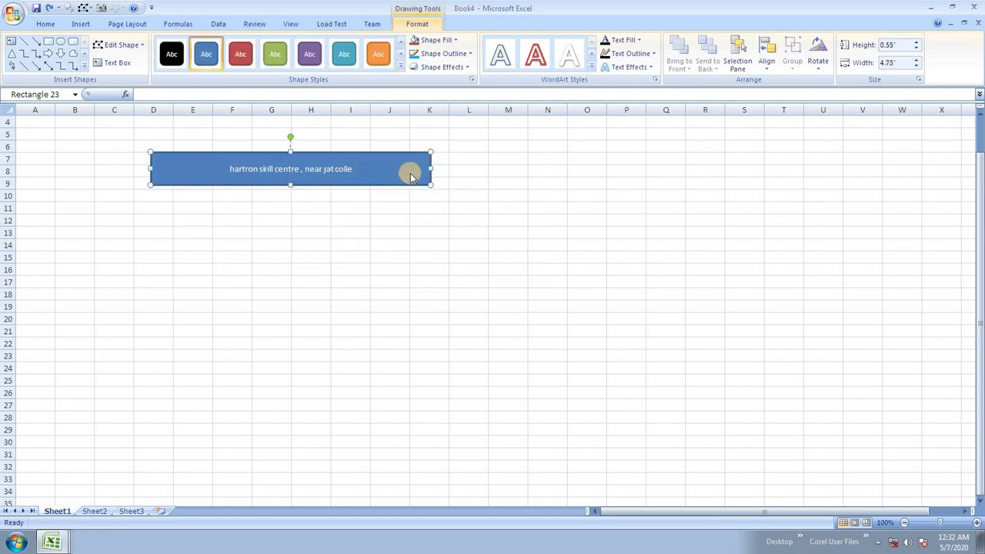
key("ctrl+z")
key("ctrl+z")
- Move the blue rectangle over columns C–F, rows 7–12, and change its shape to a Snip and Round rectangle
left_click_drag(206, 185, 163, 196)
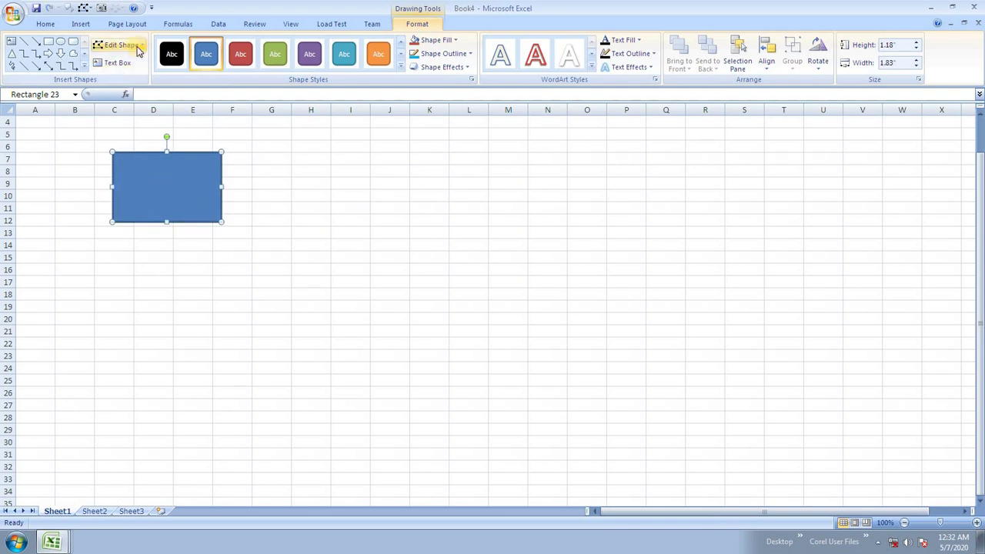
left_click(121, 44)
mouse_move(151, 61)
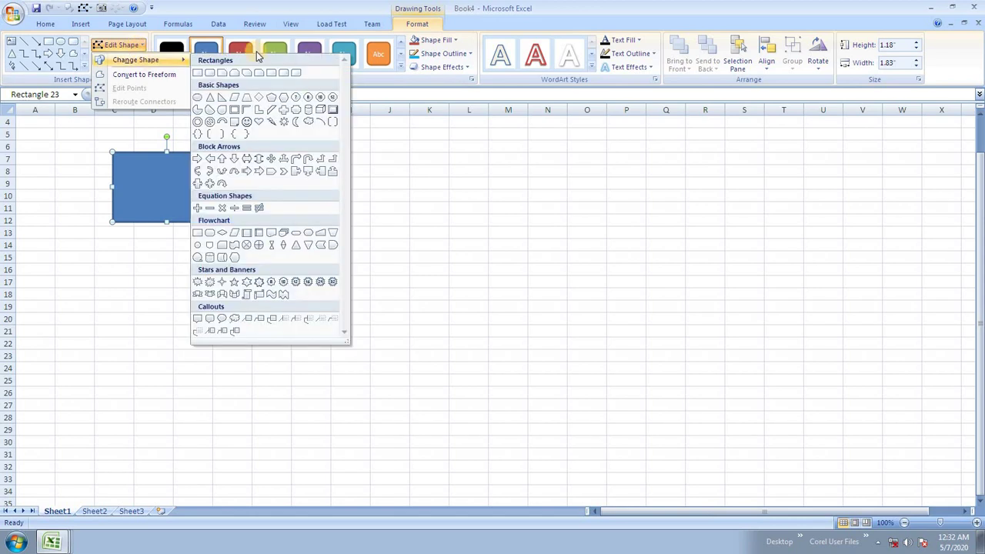
left_click(258, 73)
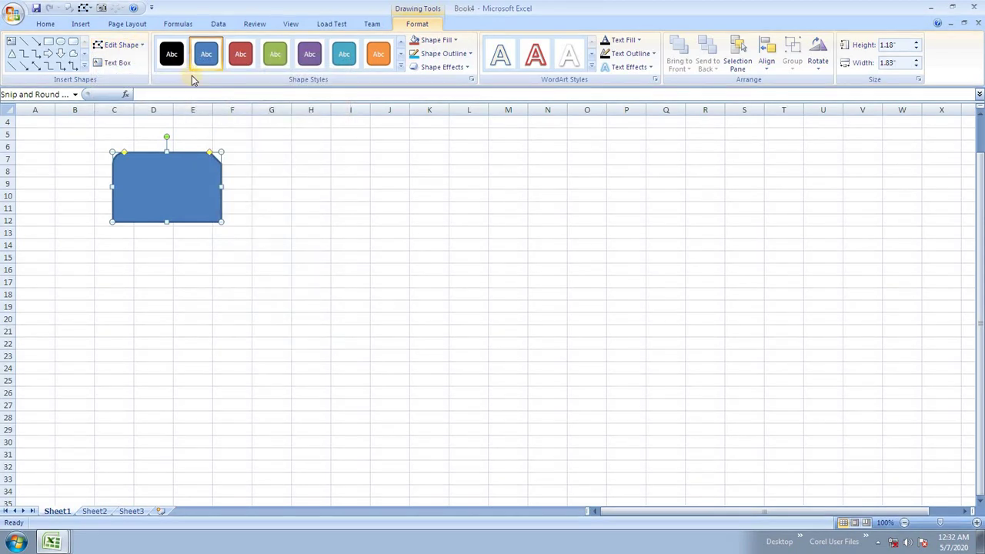
- Change the snipped and rounded rectangle into an Up Arrow block arrow
left_click(131, 44)
mouse_move(158, 60)
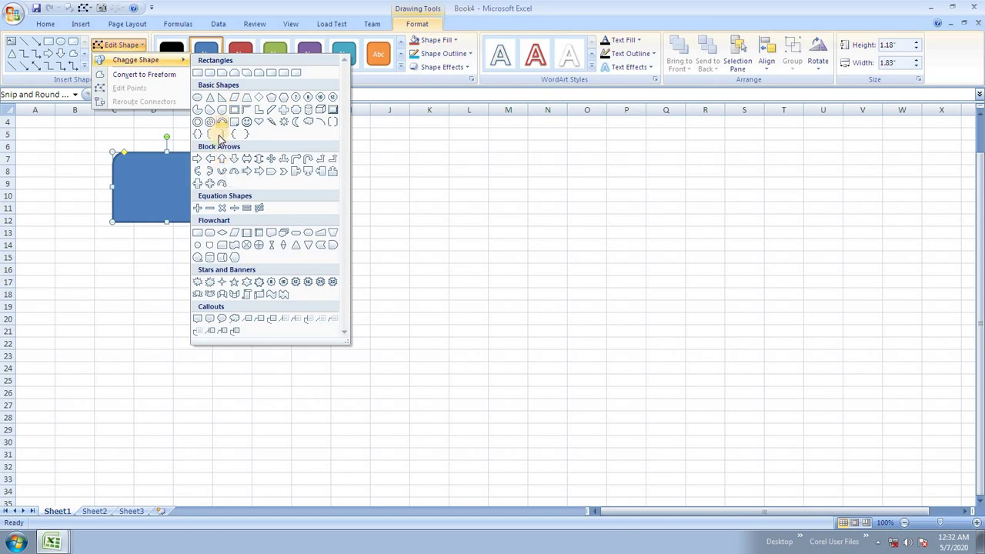
left_click(222, 158)
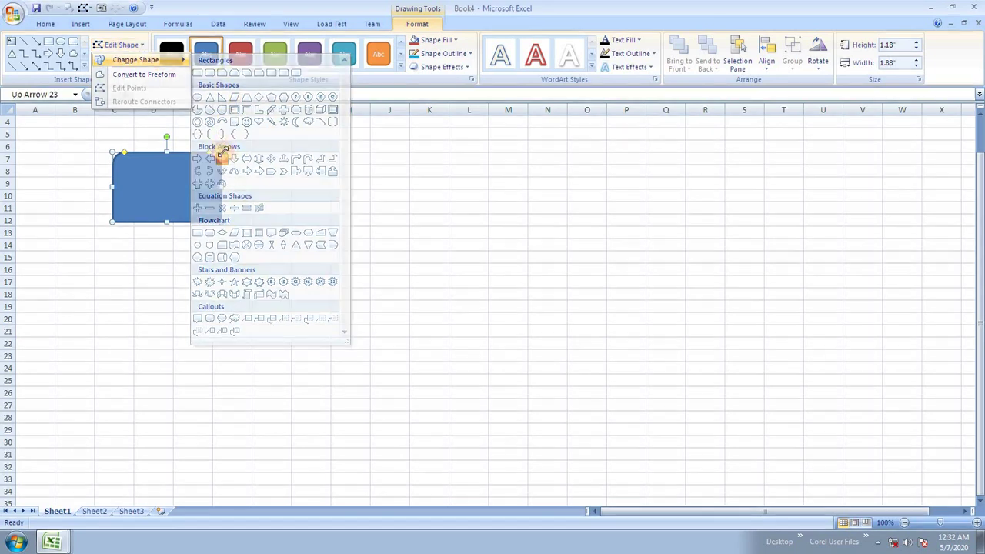
- Convert the up arrow to a freeform and move it over columns E–H, rows 9–14
left_click(121, 45)
left_click(140, 75)
left_click(147, 174)
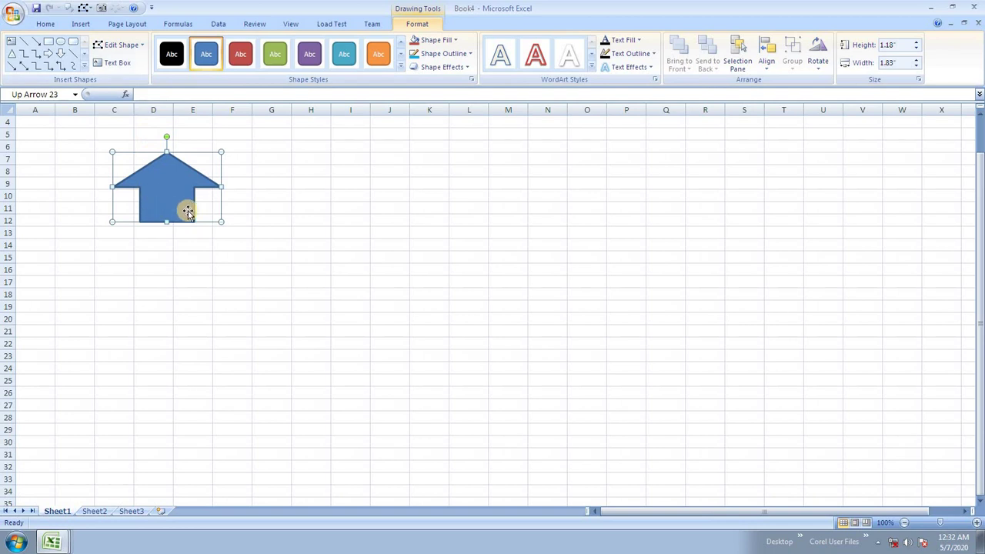
left_click_drag(200, 205, 273, 231)
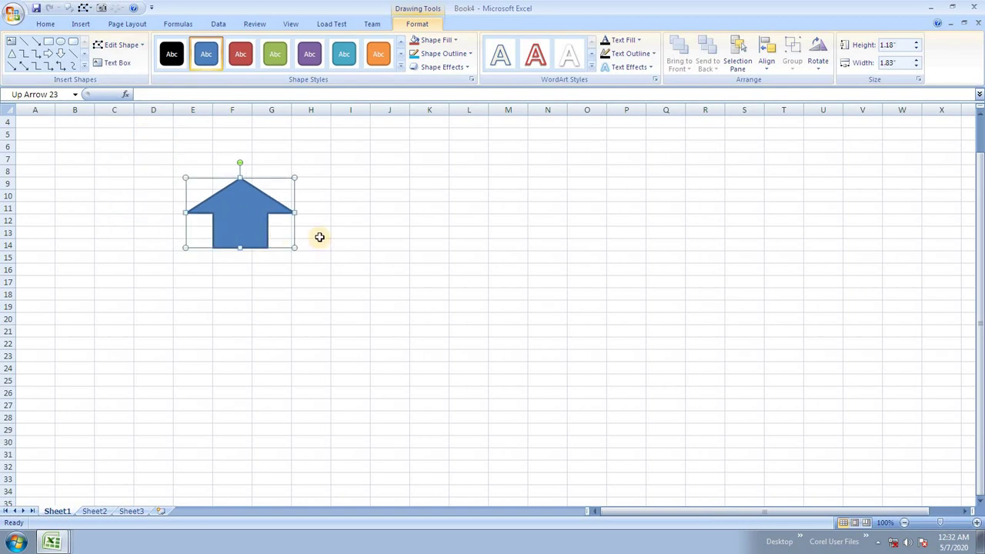
left_click(339, 230)
left_click(246, 203)
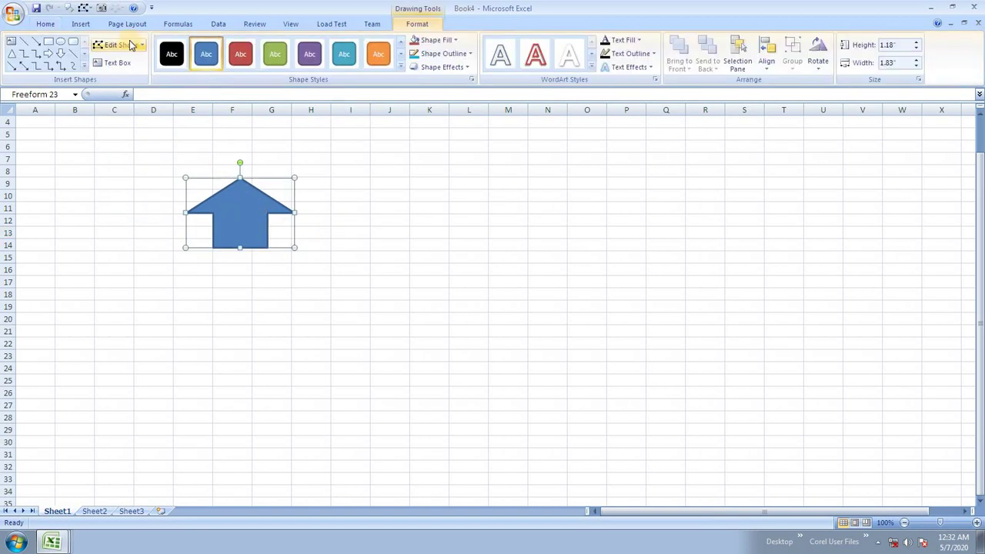
- Change the freeform arrow's shape to the Diamond basic shape
left_click(129, 45)
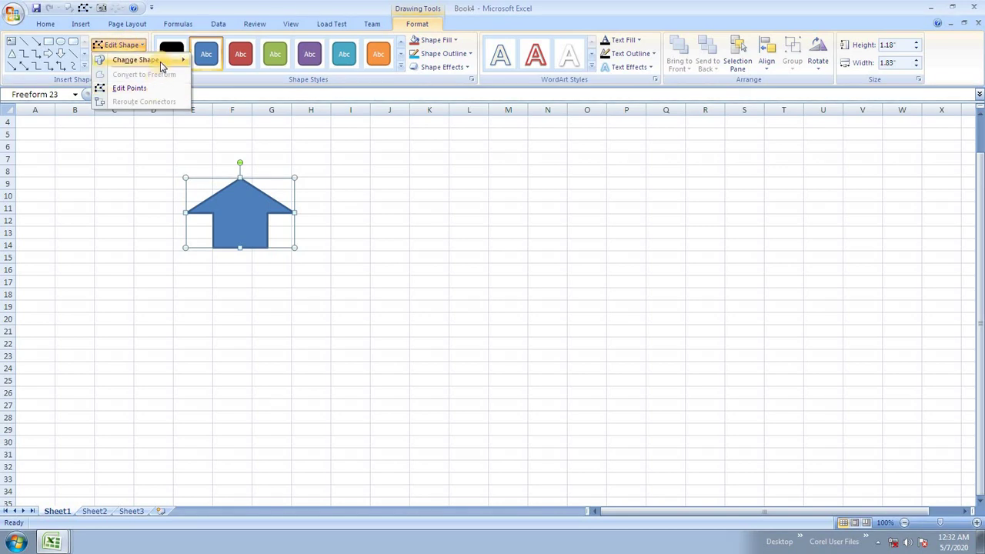
mouse_move(160, 62)
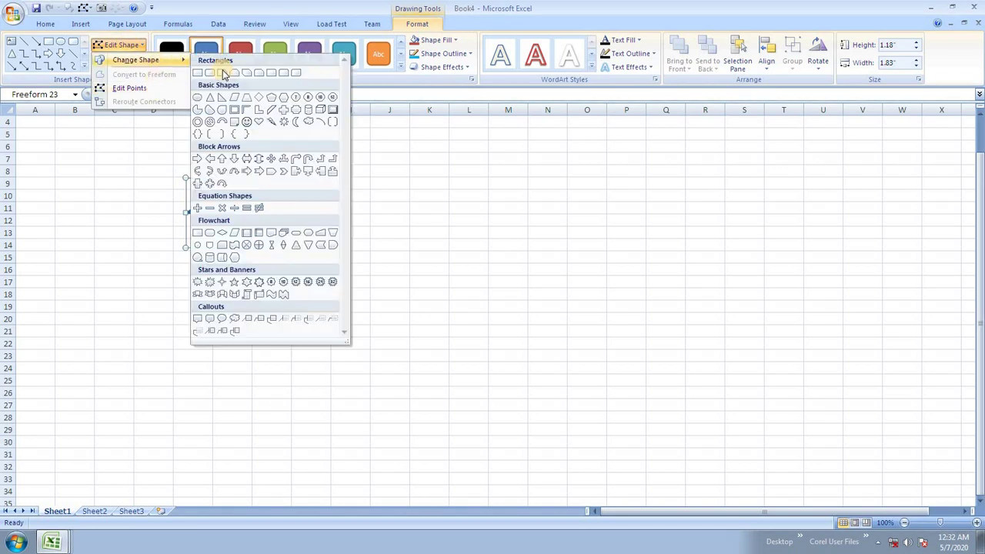
left_click(259, 98)
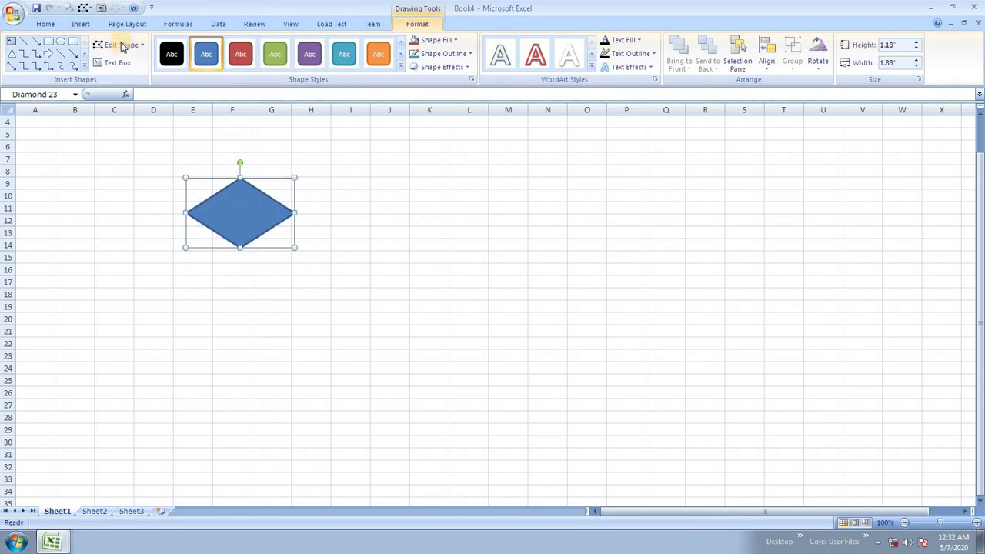
- Convert the diamond to a freeform and move it over columns F–H, rows 8–13
left_click(123, 46)
left_click(151, 76)
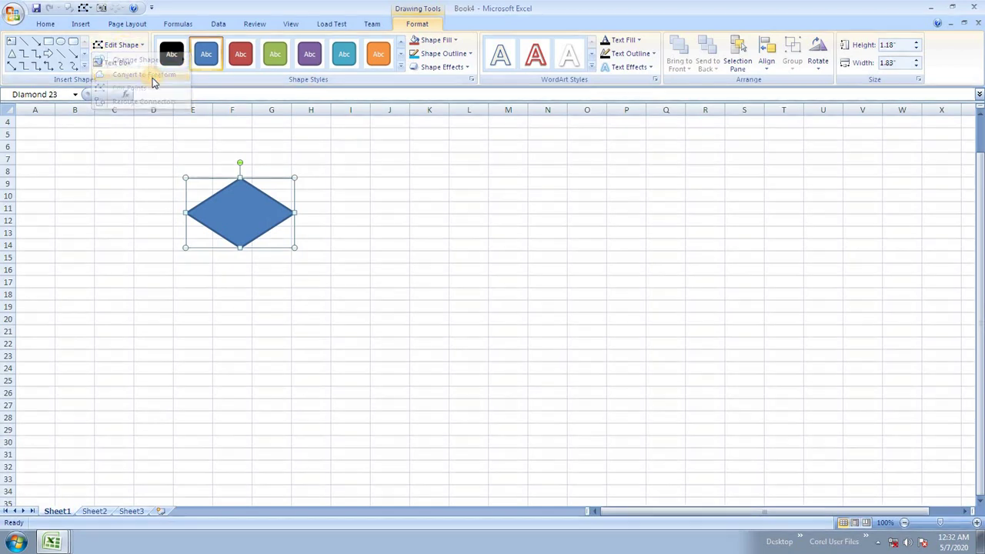
left_click_drag(253, 194, 279, 184)
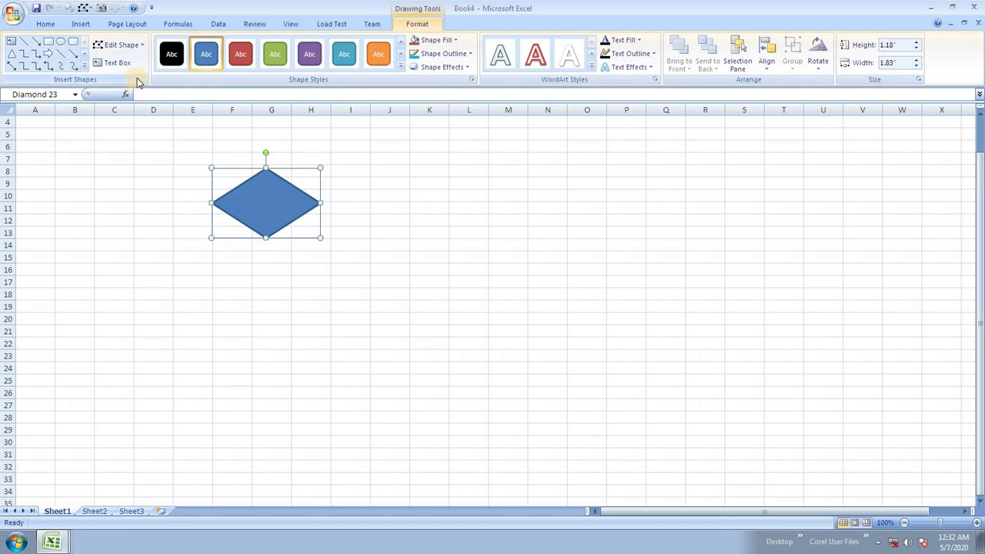
- Draw an oval over columns I–K, rows 7–15, and a curved connector from about cell C9 to E23
left_click(60, 41)
left_click_drag(357, 160, 451, 263)
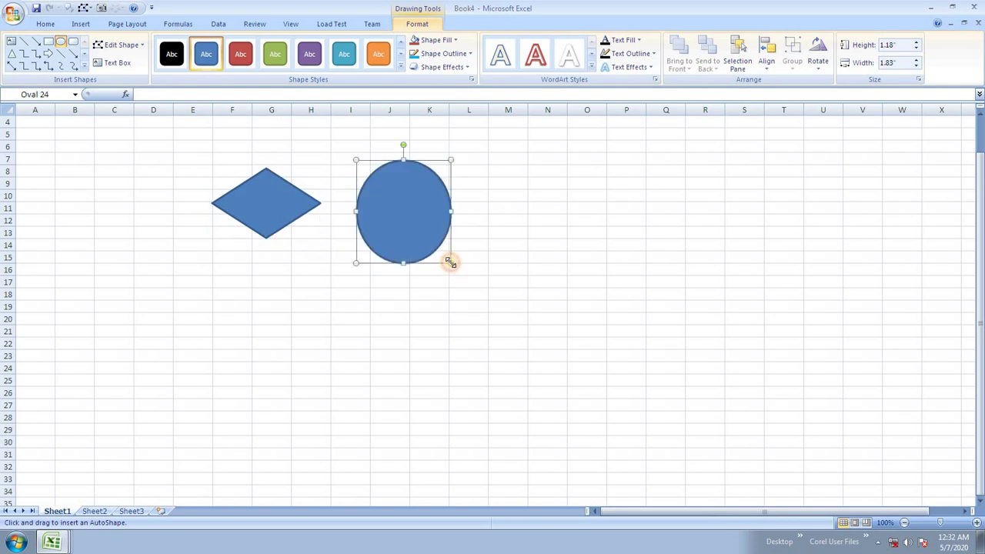
left_click(61, 67)
left_click_drag(121, 184, 206, 354)
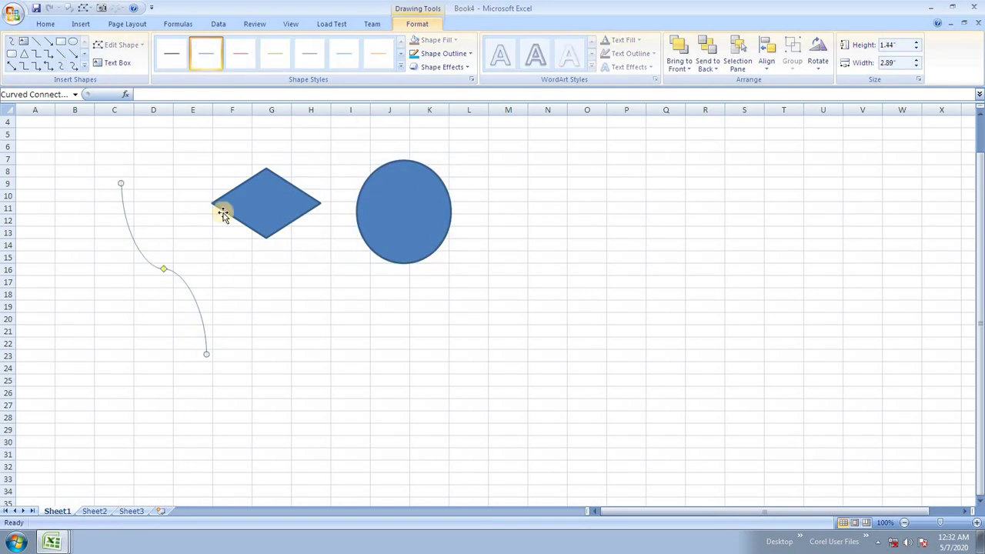
- Draw a text box over columns M–R, rows 9–13, and enter the text "Bill Book" in it
left_click(272, 205)
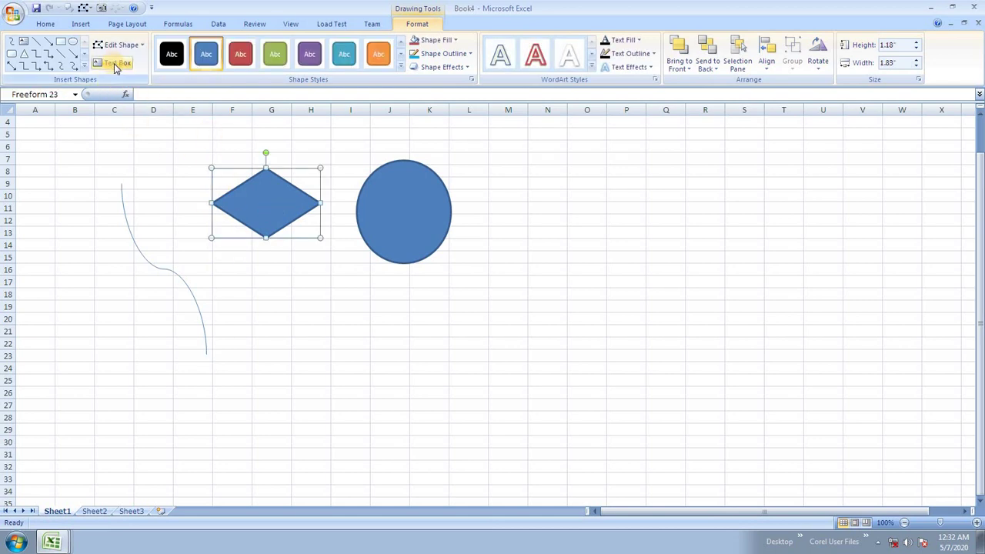
left_click(116, 65)
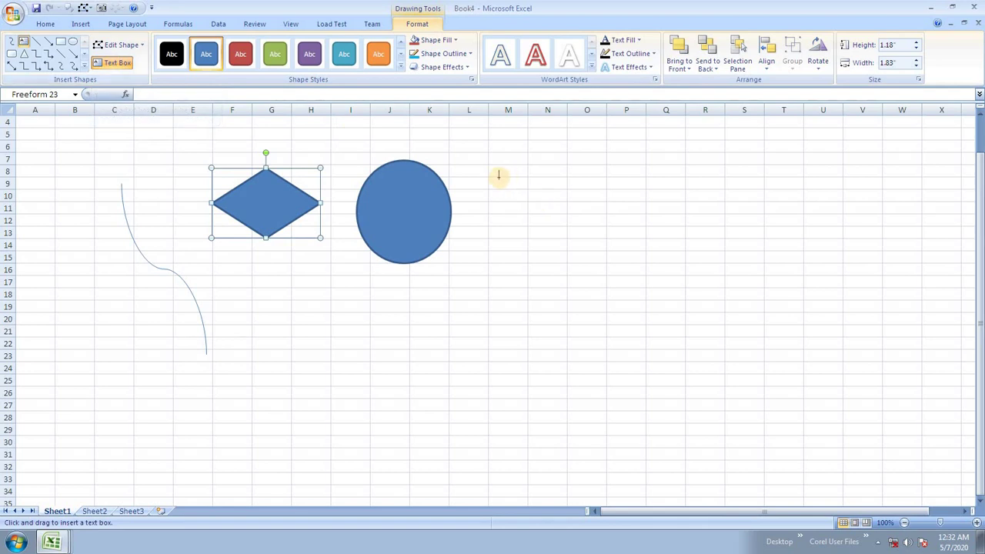
left_click_drag(498, 177, 713, 231)
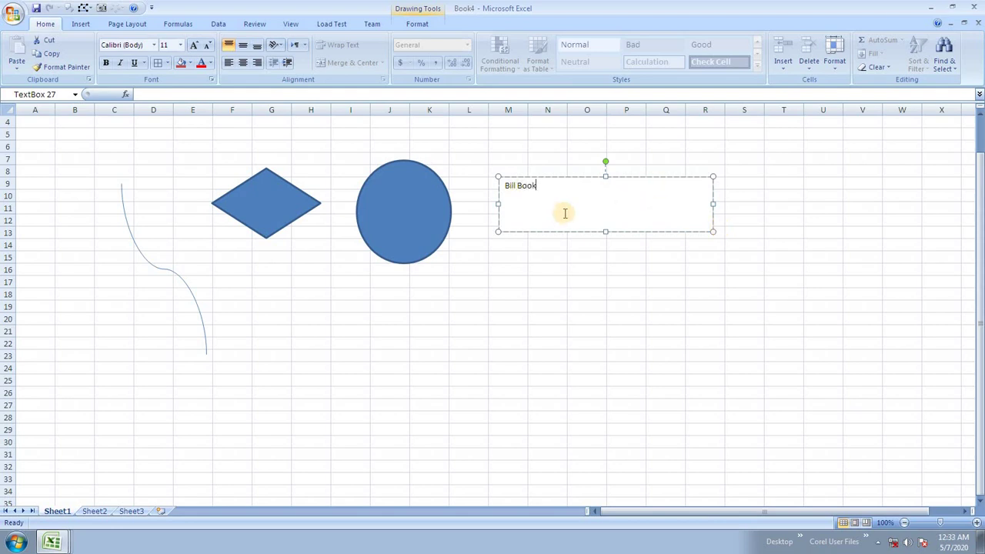
- Make the "Bill Book" text bold, set its font size to 16 and center it in the text box
left_click_drag(528, 188, 374, 173)
left_click(106, 63)
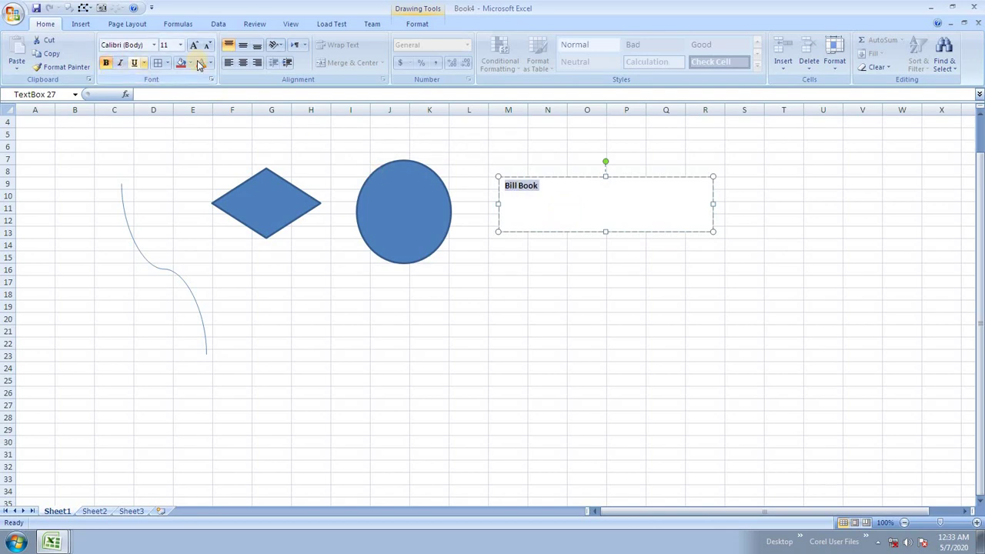
left_click(194, 45)
left_click(194, 45)
left_click(194, 44)
left_click(243, 63)
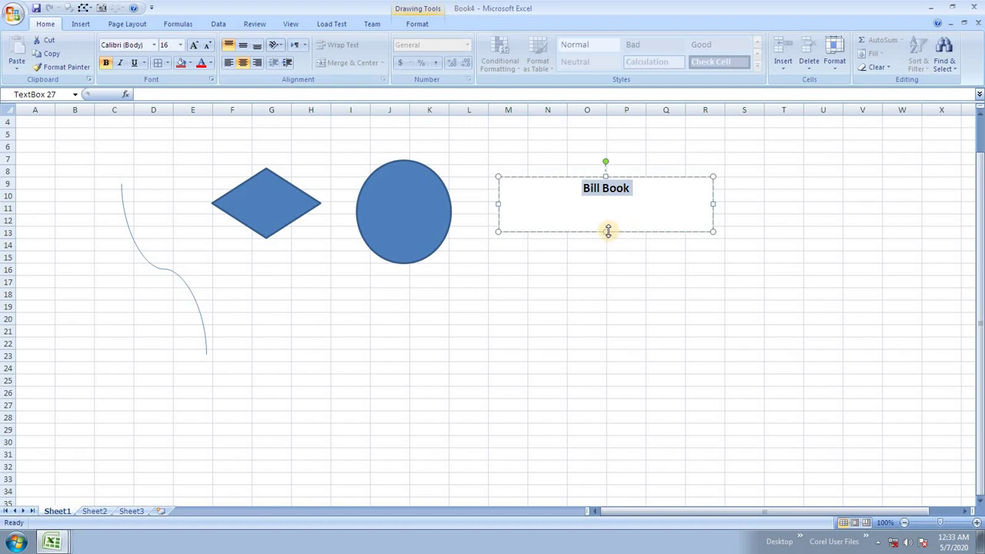
- Reduce the "Bill Book" text box to a height of about 0.39" and apply the light aqua subtle shape style
left_click_drag(613, 232, 608, 200)
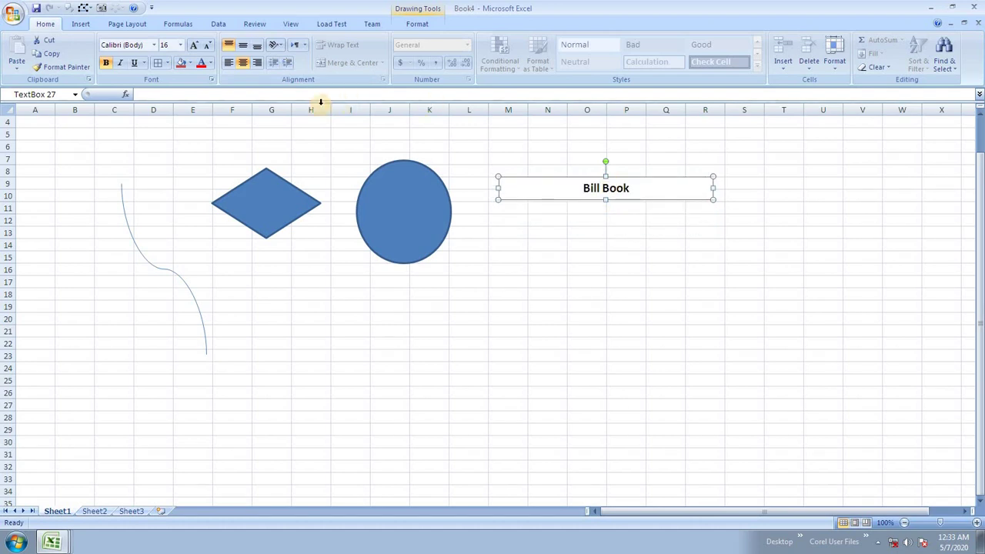
left_click(416, 23)
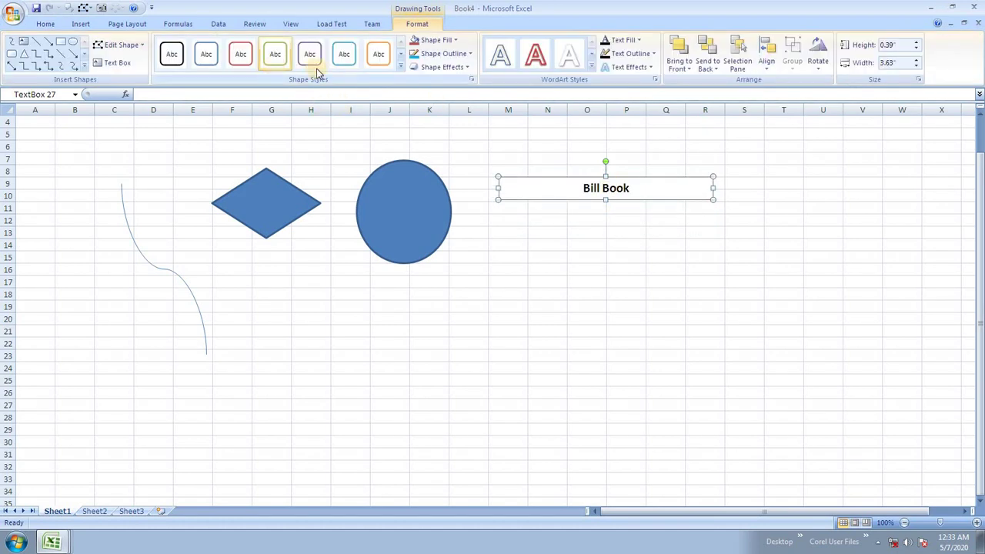
left_click(401, 70)
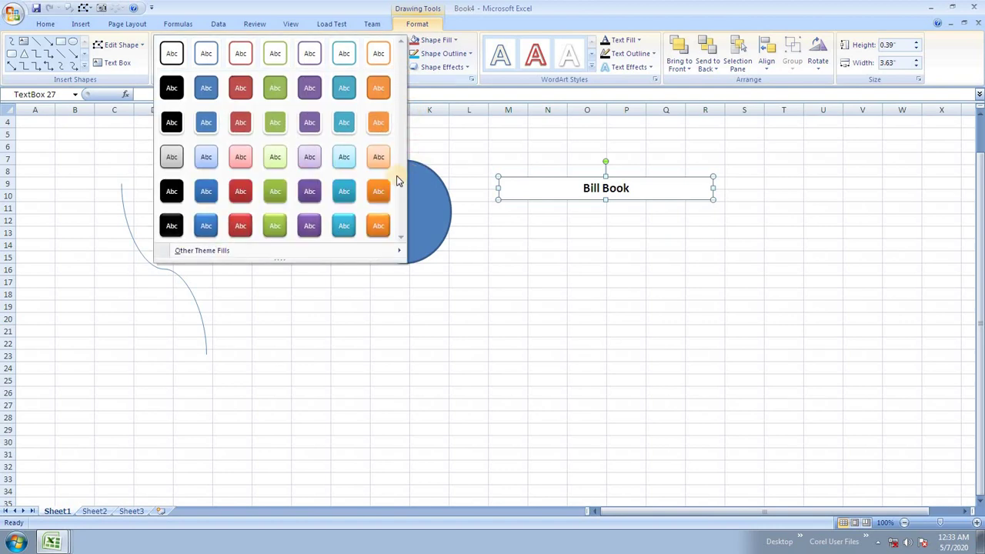
left_click(345, 159)
left_click(649, 295)
- Delete the oval, the diamond and the curved connector from the sheet
double_click(362, 209)
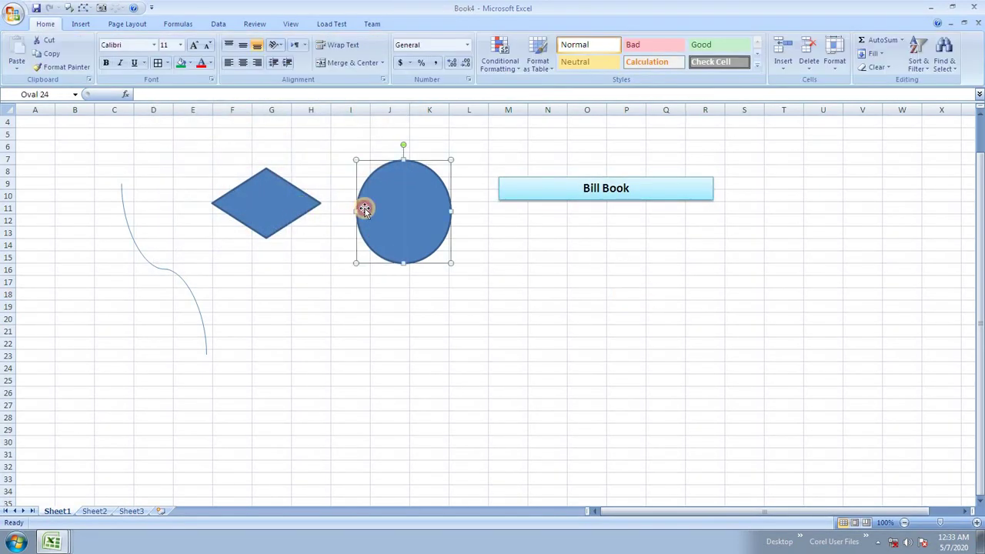
key("Delete")
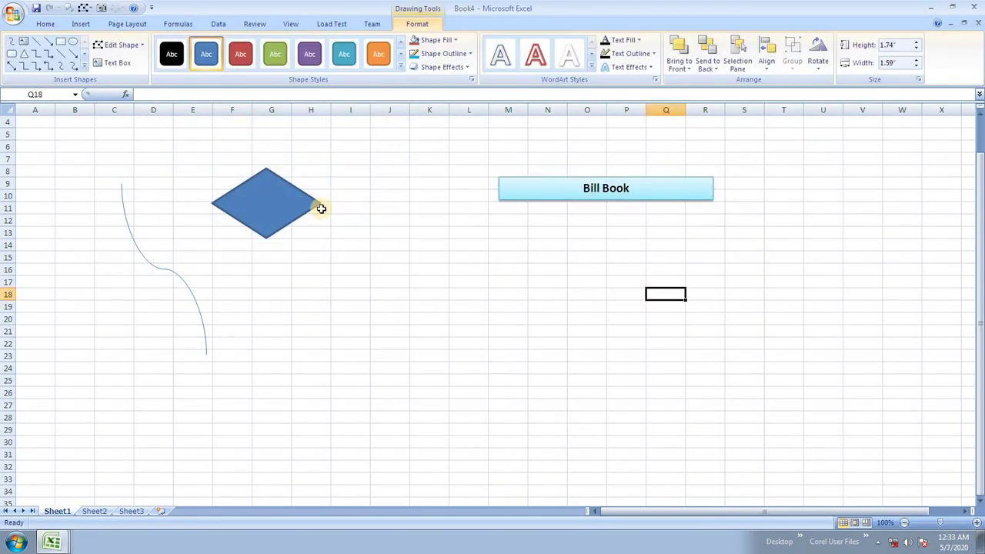
left_click(257, 220)
key("Delete")
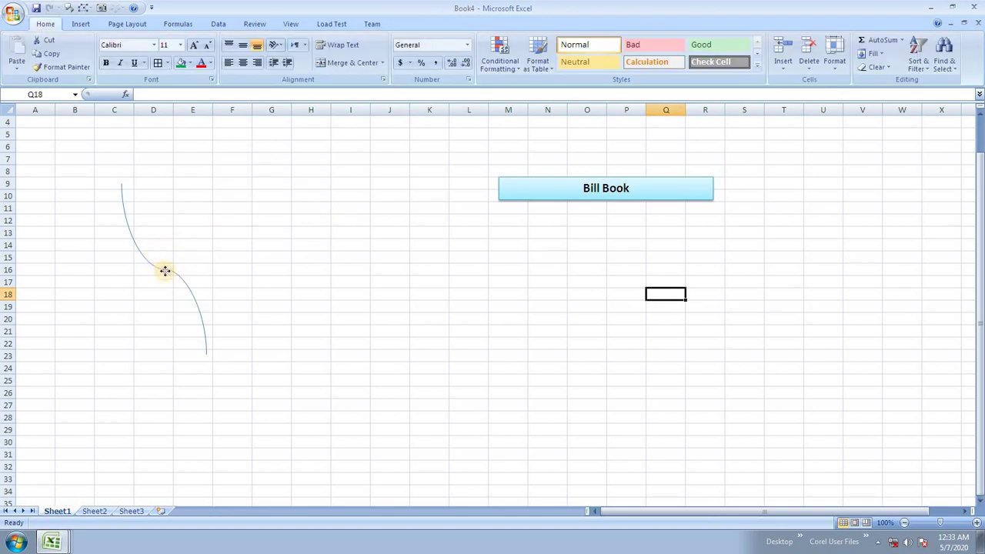
left_click(165, 271)
key("Delete")
- Move the "Bill Book" text box over columns C–H, rows 4–5, and delete it
left_click(532, 185)
left_click(563, 204)
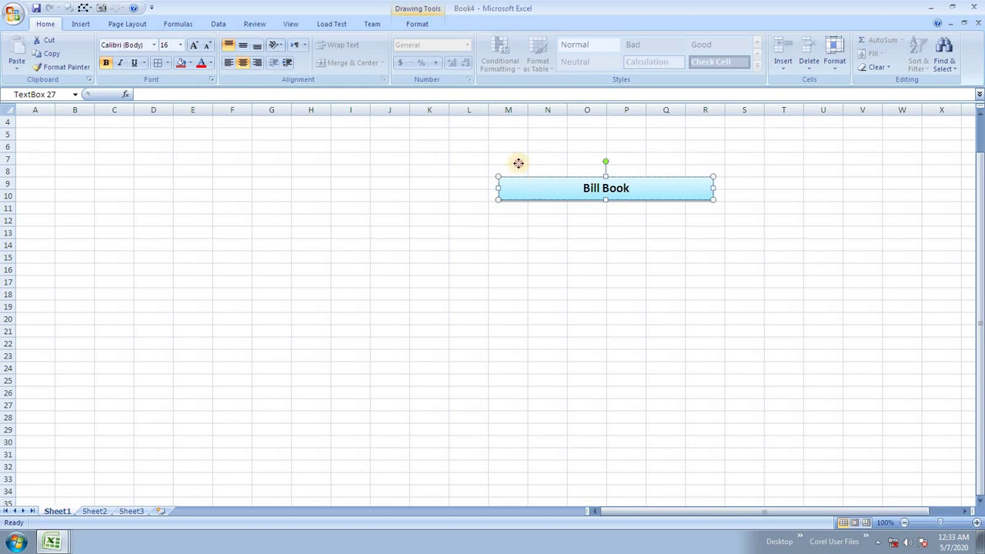
left_click_drag(519, 171, 162, 137)
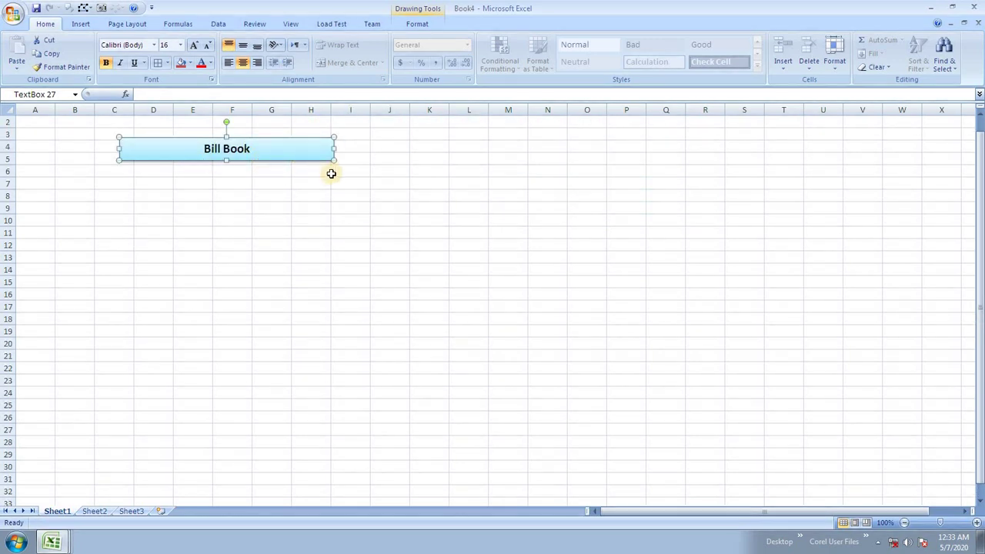
key("Delete")
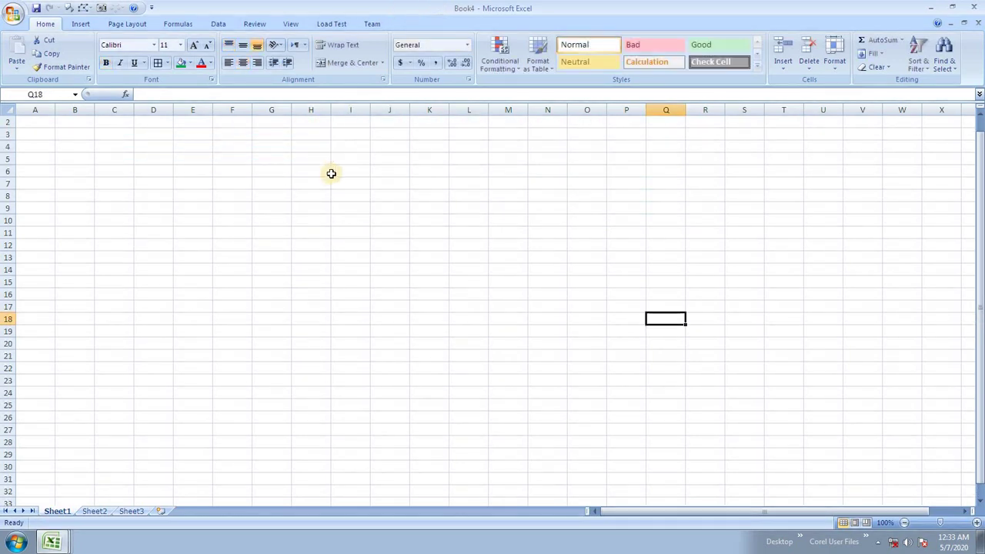
- Draw a rectangle about 1.99" wide and 1.27" high over columns I–L, rows 8–13, and delete it
left_click(81, 24)
left_click(138, 60)
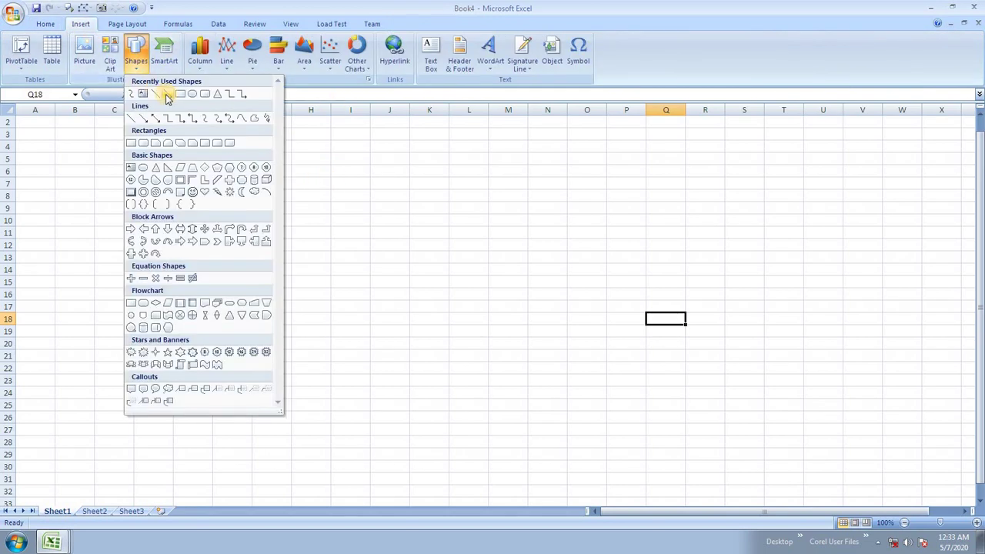
left_click(231, 139)
left_click_drag(346, 190, 465, 266)
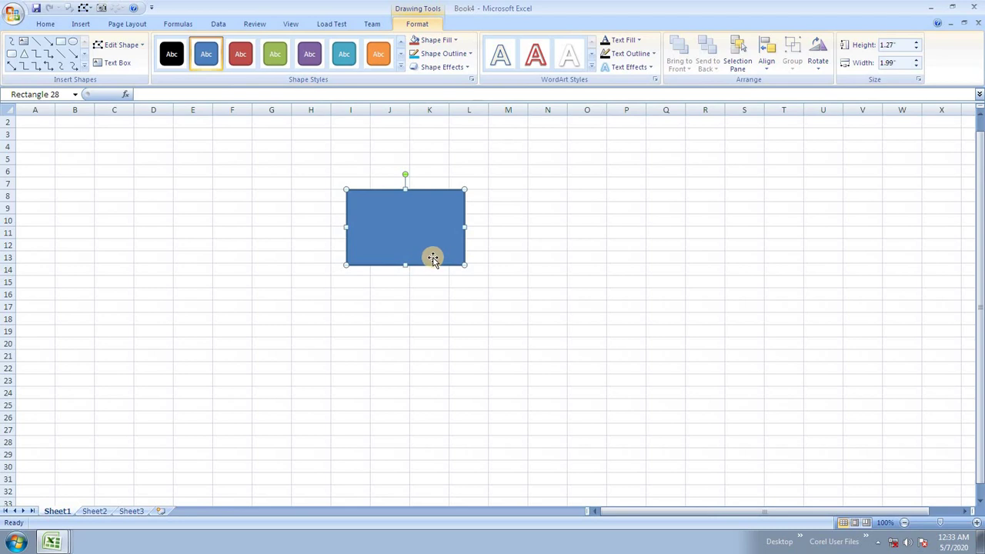
key("Delete")
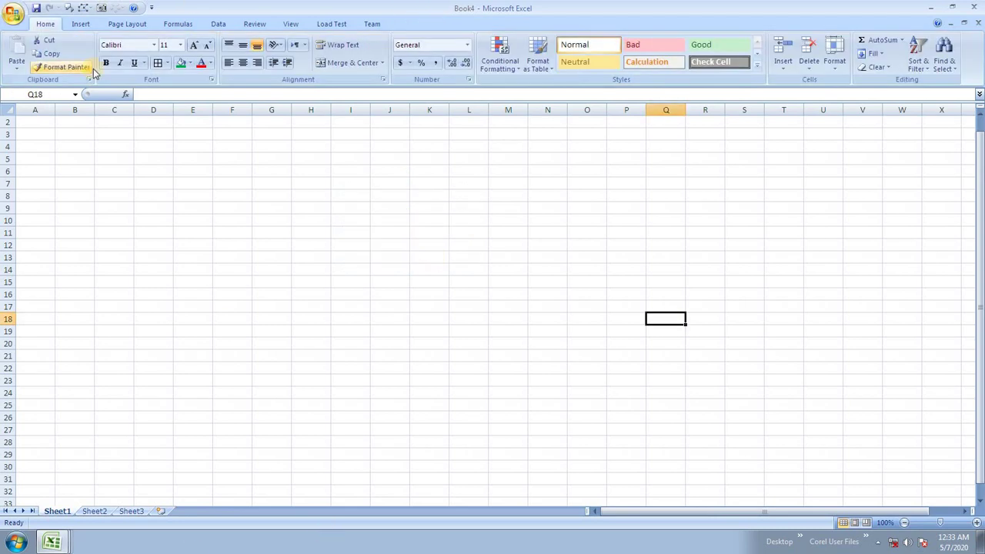
- Group Sheet1 and Sheet2 so that entries go into both sheets
left_click(80, 23)
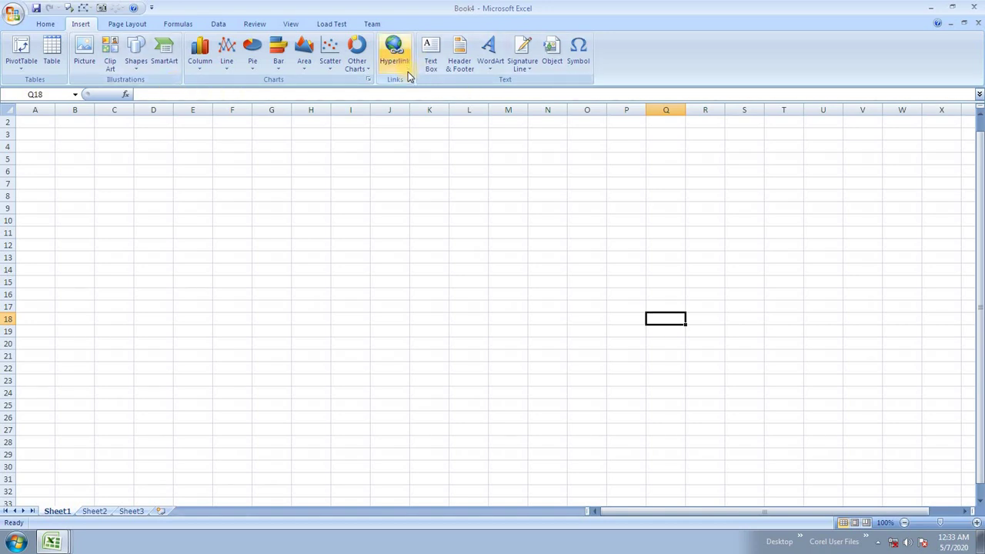
left_click(304, 211)
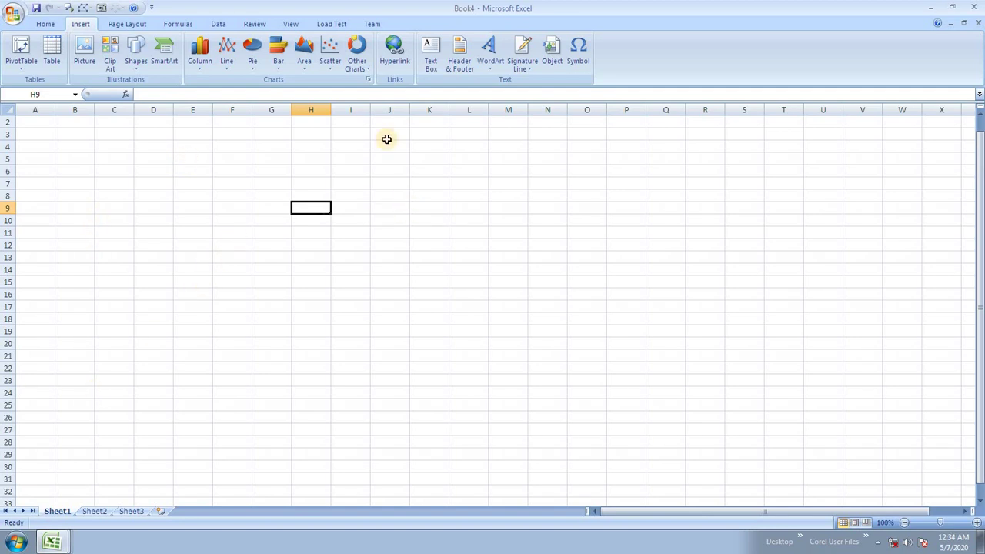
scroll(135, 314, "up", 1)
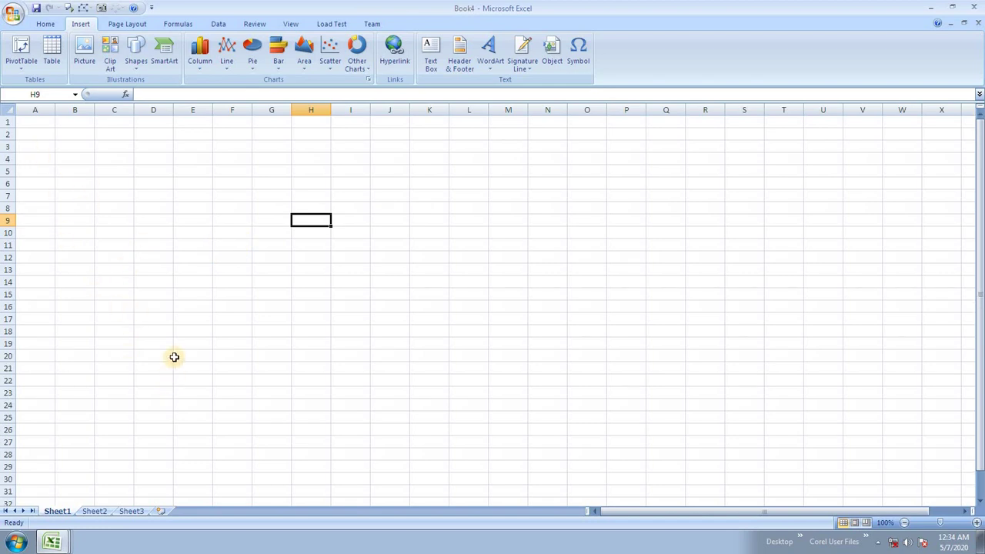
scroll(174, 357, "up", 2)
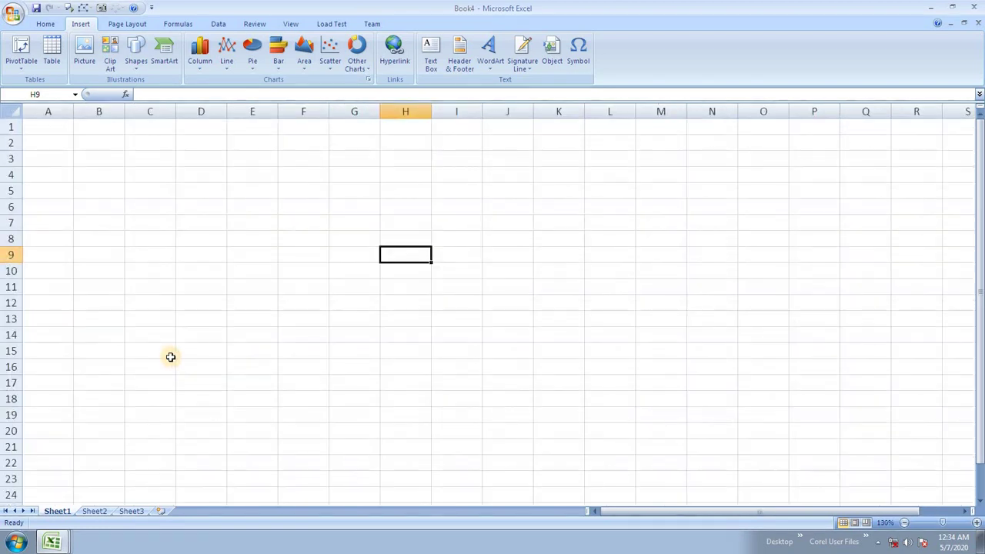
left_click(94, 512, "ctrl")
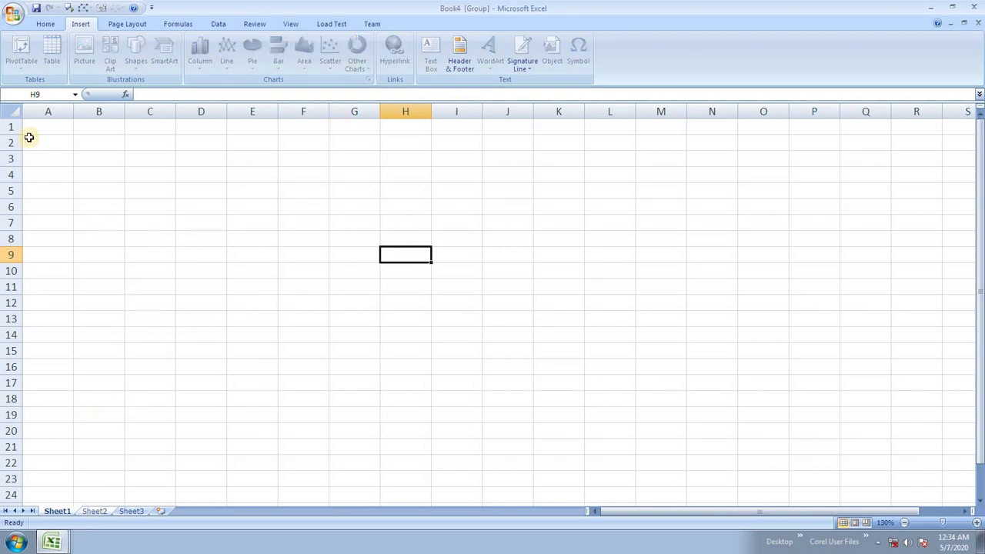
- Enter the heading "rollno" in A1 and the values 343, 565, 343, 676 and 1232 in A2:A6 of the grouped sheets
left_click(55, 126)
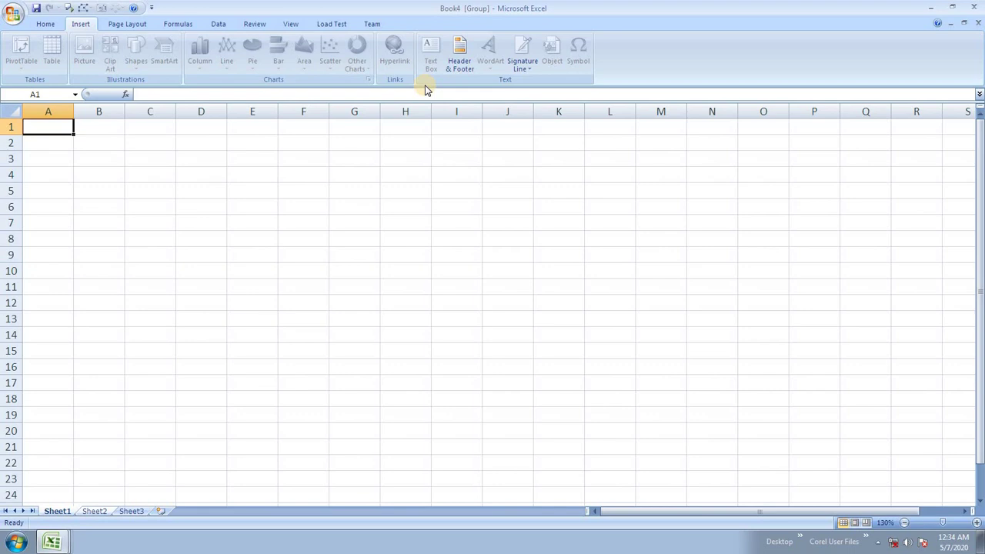
type("rollno")
key("Return")
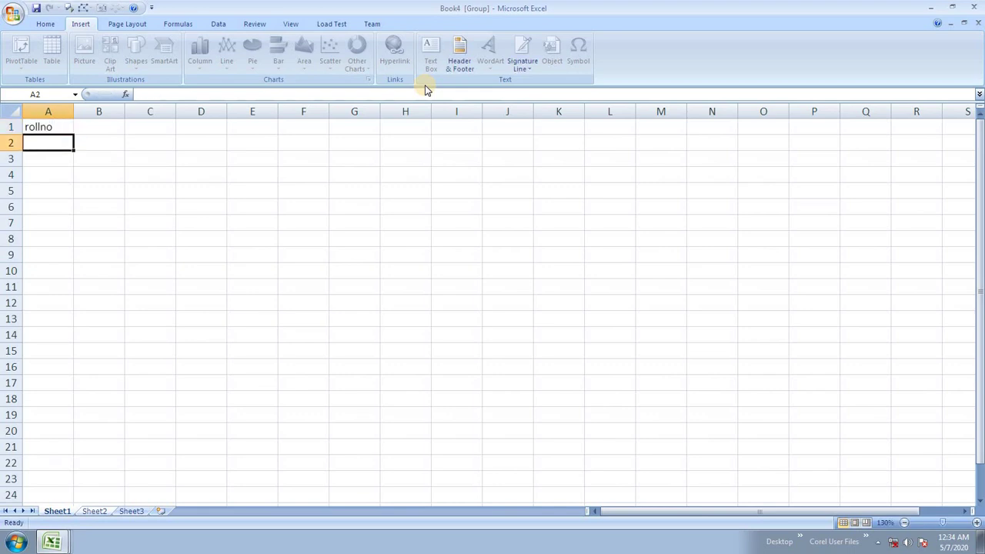
type("343")
key("Return")
type("565")
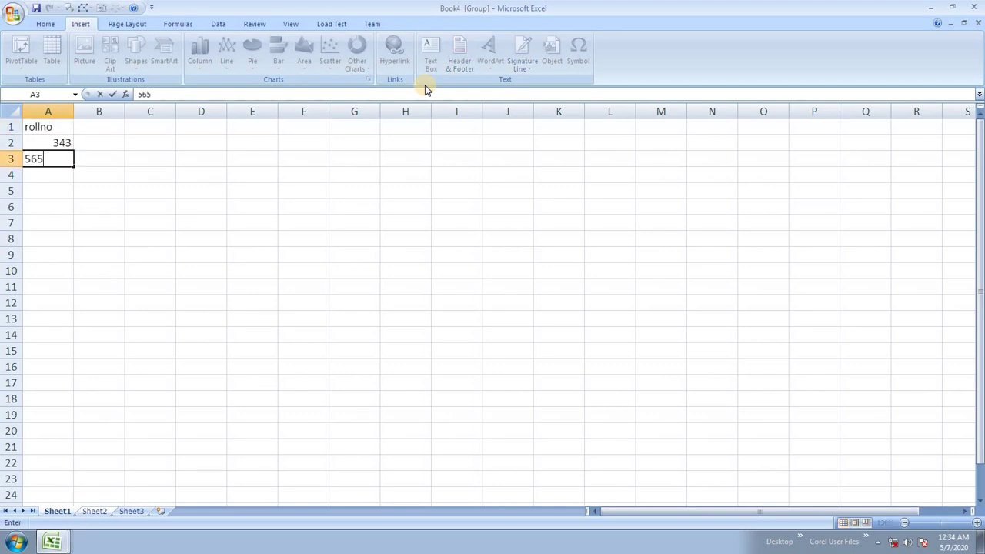
key("Return")
type("343")
key("Return")
type("6")
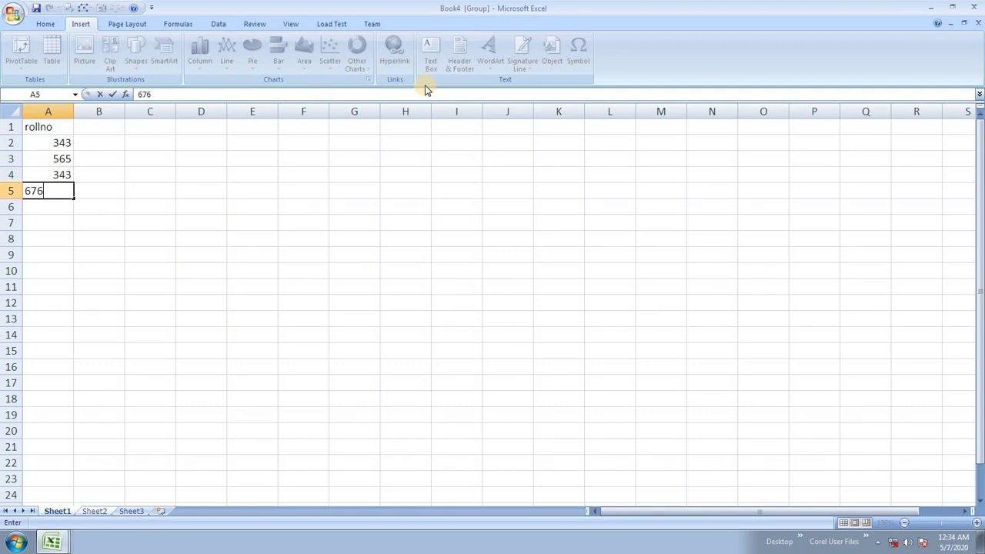
type("76")
key("Return")
type("123")
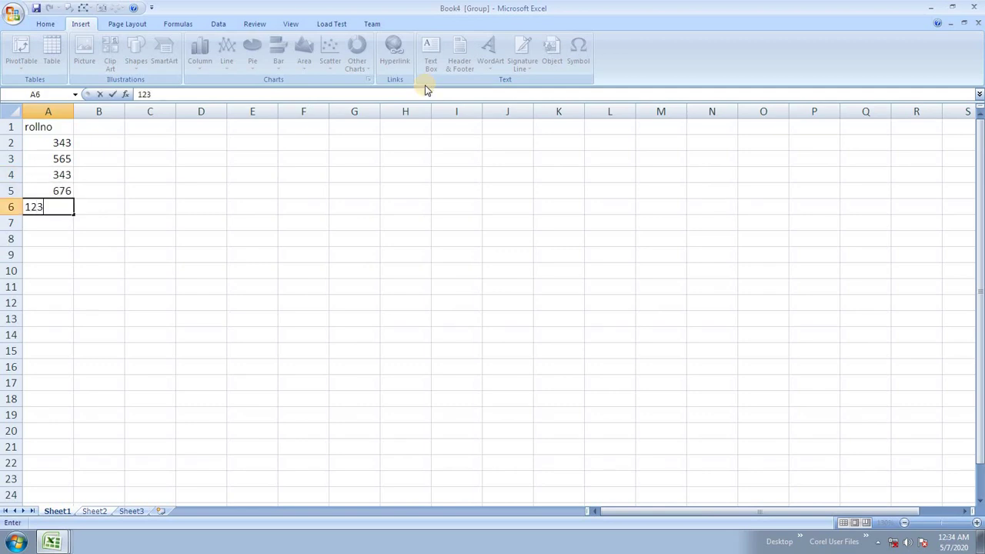
type("2")
key("Return")
- Change the value in A4 to 544 and the value in A6 to 754
key("Up")
key("Up")
key("Up")
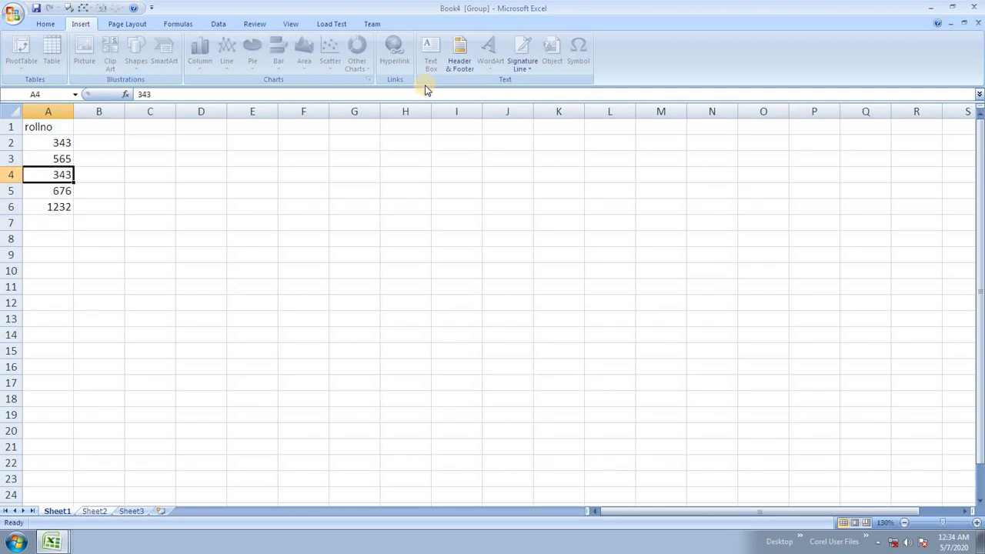
type("54")
key("Return")
key("Return")
key("Return")
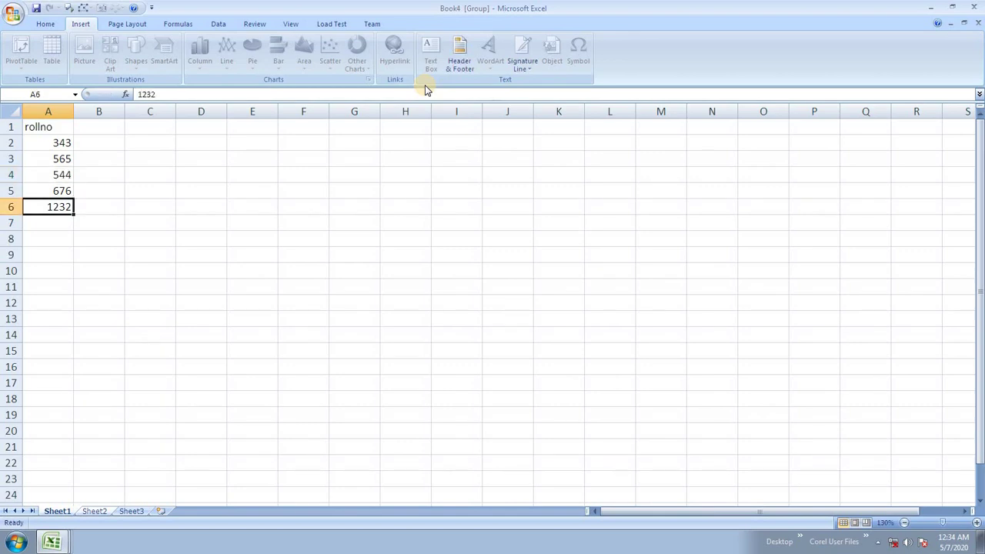
key("Up")
type("7")
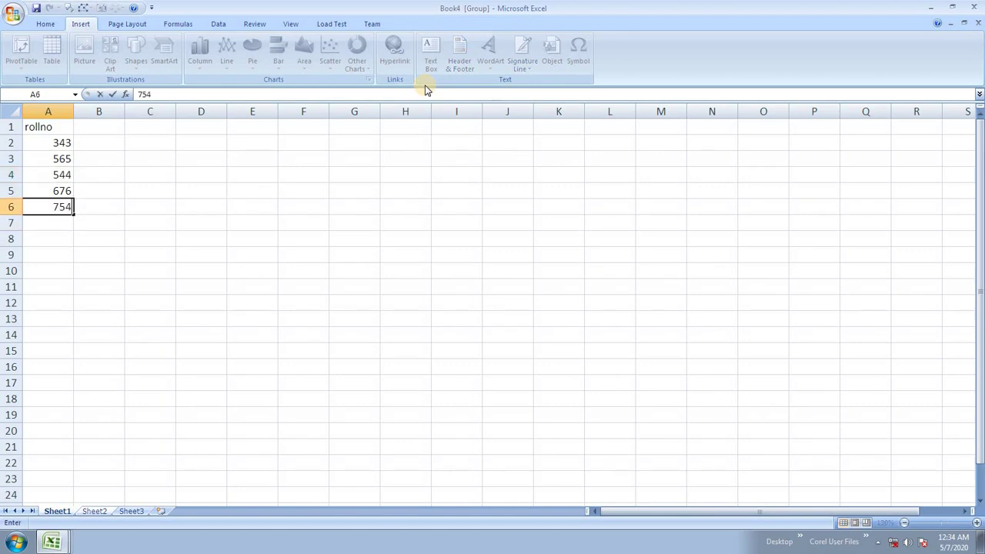
type("54")
key("Up")
key("Up")
key("Up")
key("Up")
key("Up")
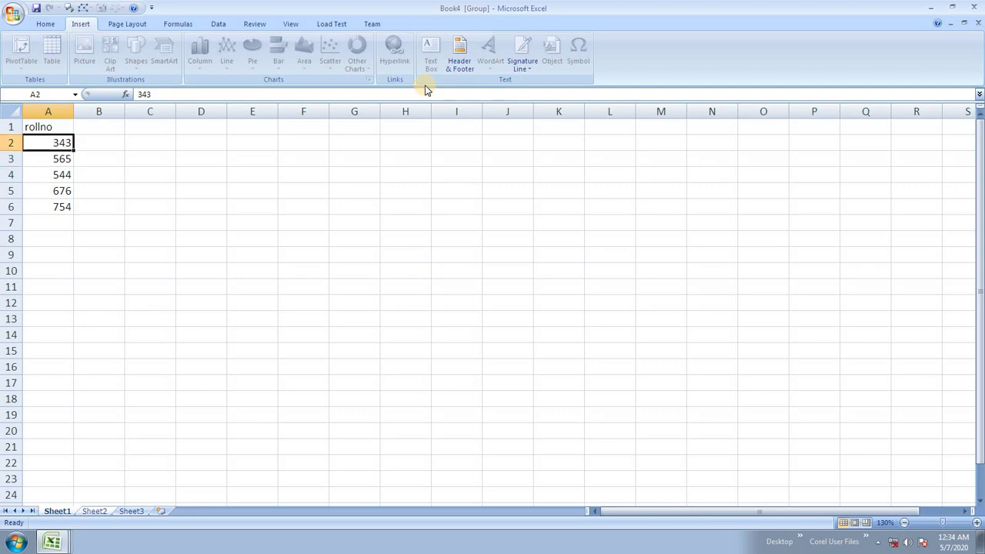
- Ungroup the sheets by switching to Sheet3, and compare the rollno column on Sheet2 and Sheet1
left_click(97, 511)
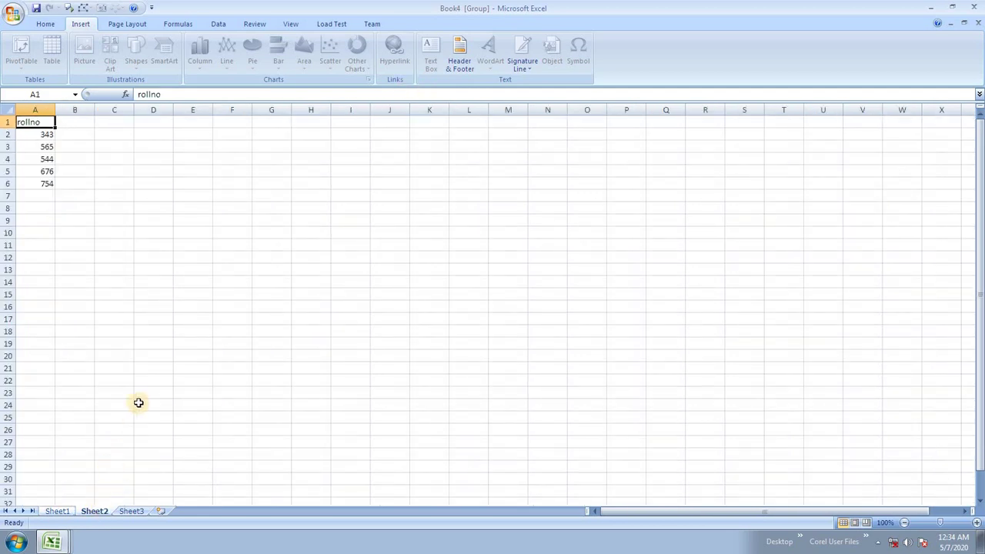
scroll(142, 394, "up", 2, "ctrl")
left_click(128, 512)
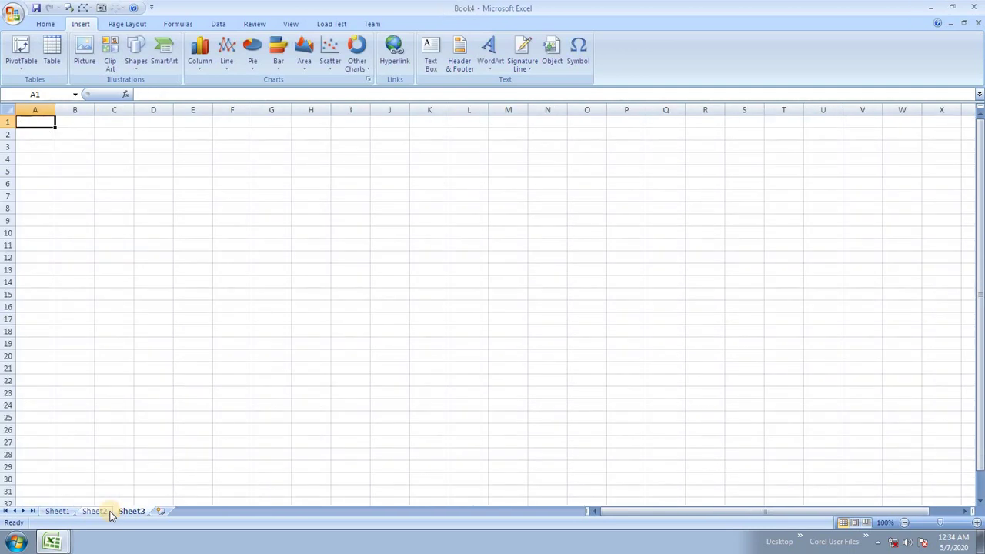
left_click(98, 512)
left_click(57, 511)
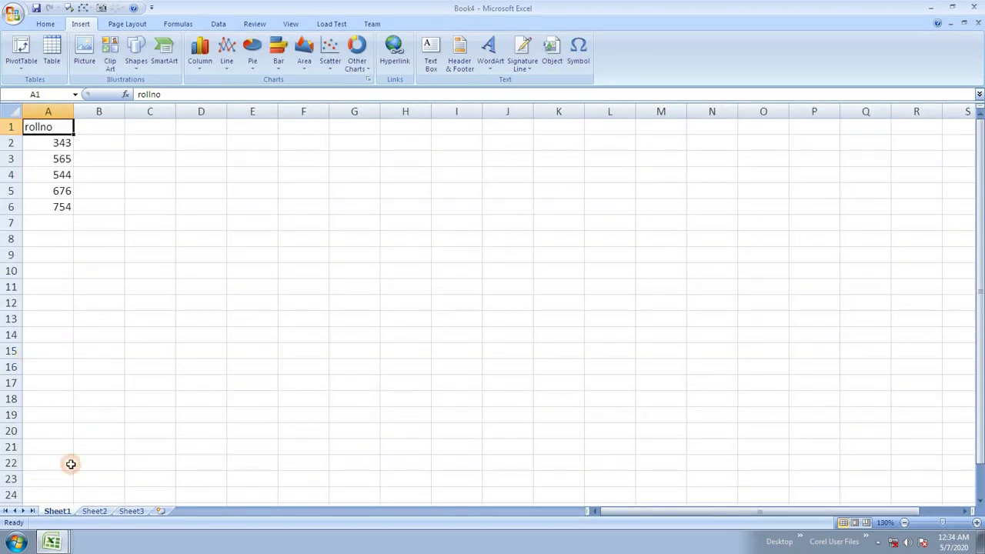
scroll(110, 418, "up", 2, "ctrl")
- On Sheet2, enter the heading "name" in B1 and the first student's name in B2
left_click(98, 511)
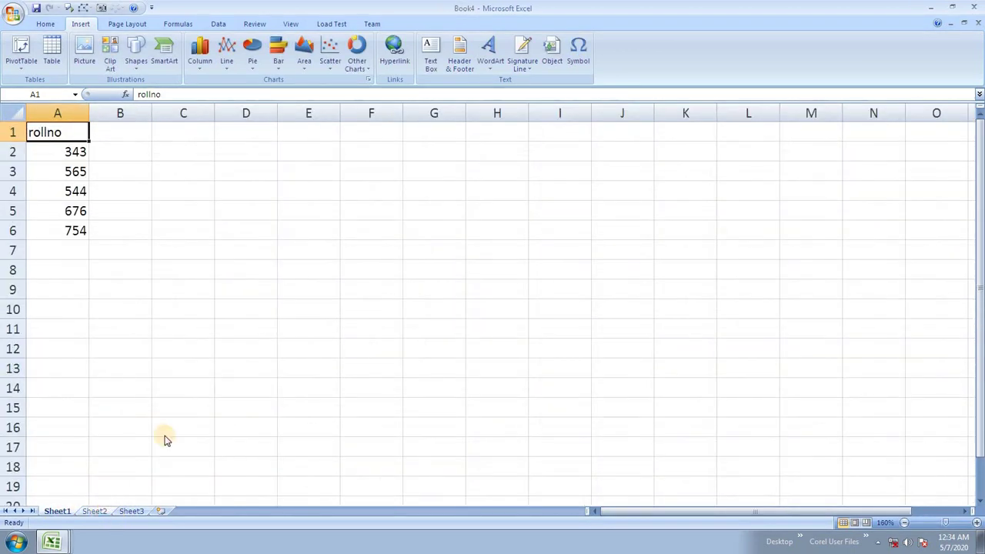
scroll(172, 398, "up", 1, "ctrl")
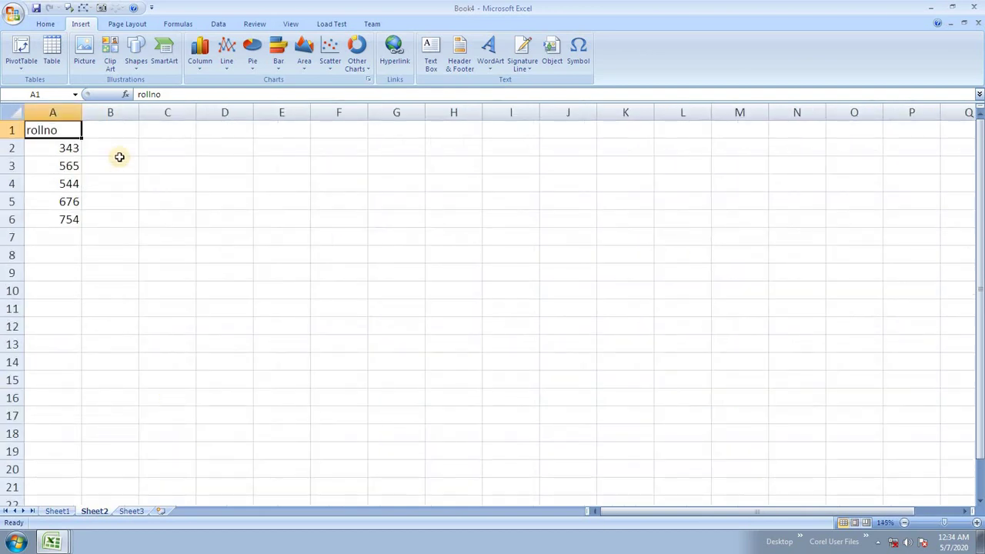
left_click(113, 134)
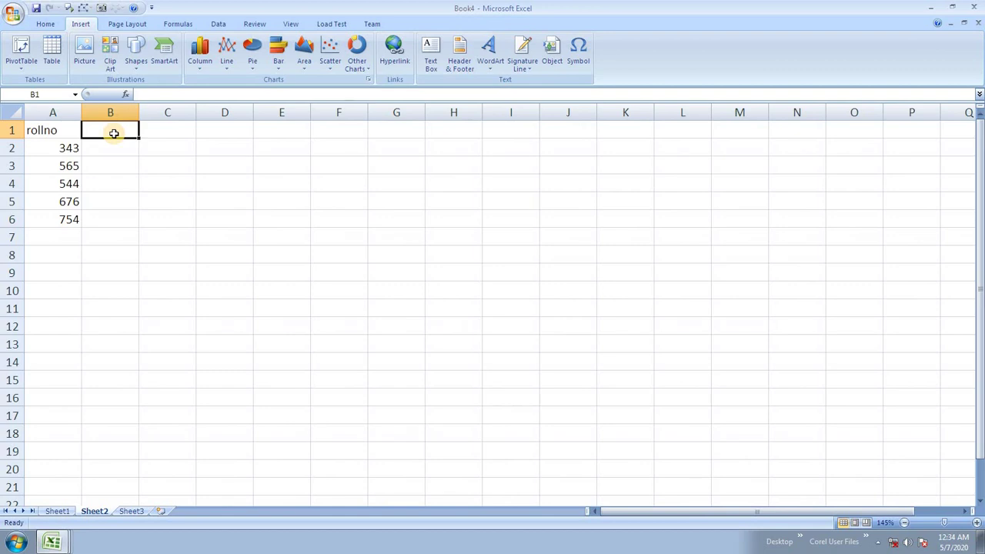
type("name")
key("Return")
type("Ra")
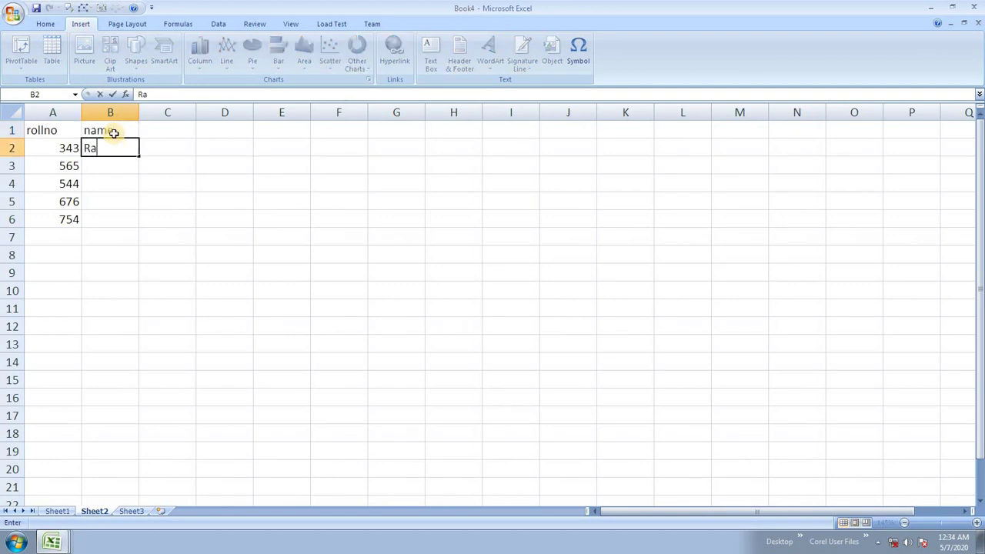
type("m")
- Autofill the name in B2 down to B6 on Sheet2
left_click(103, 183)
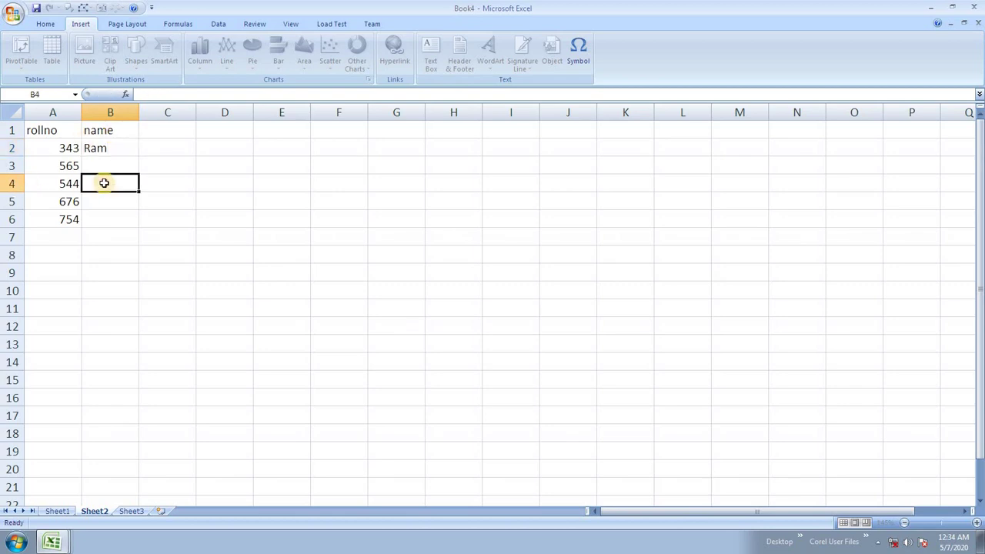
left_click(105, 149)
left_click_drag(140, 156, 130, 221)
left_click(173, 132)
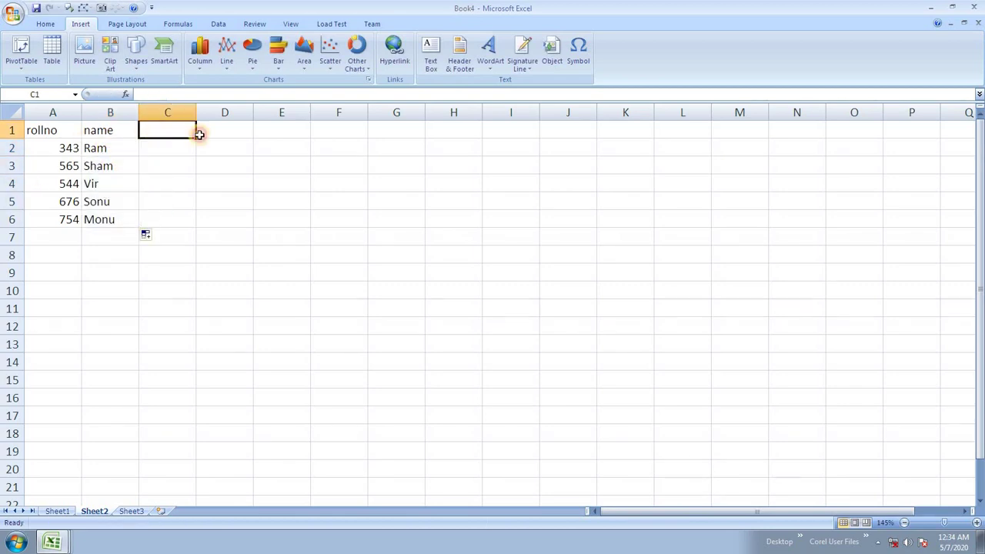
- Enter the subject headings math, hindi, english, science and physical in cells C1 to G1 on Sheet2
type("math")
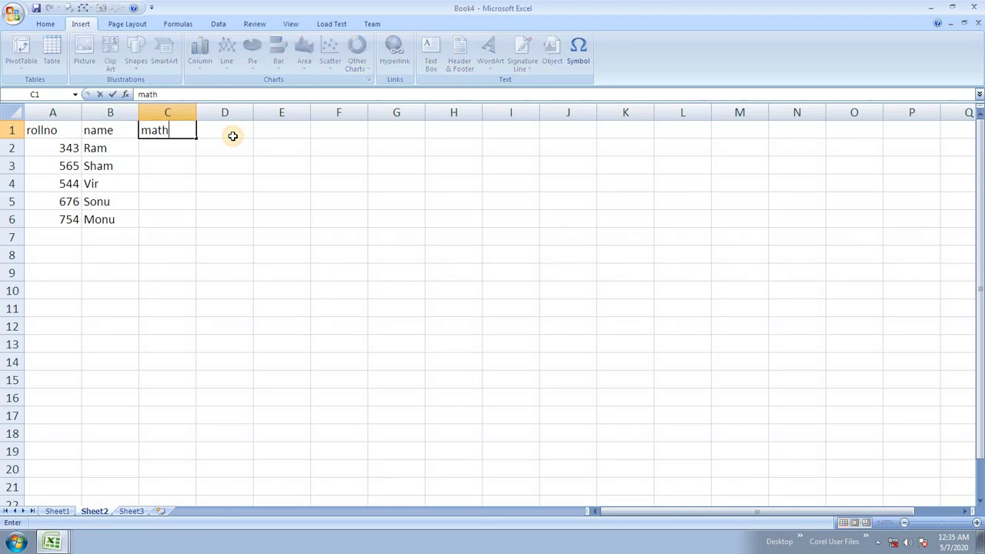
left_click(233, 136)
type("hindi")
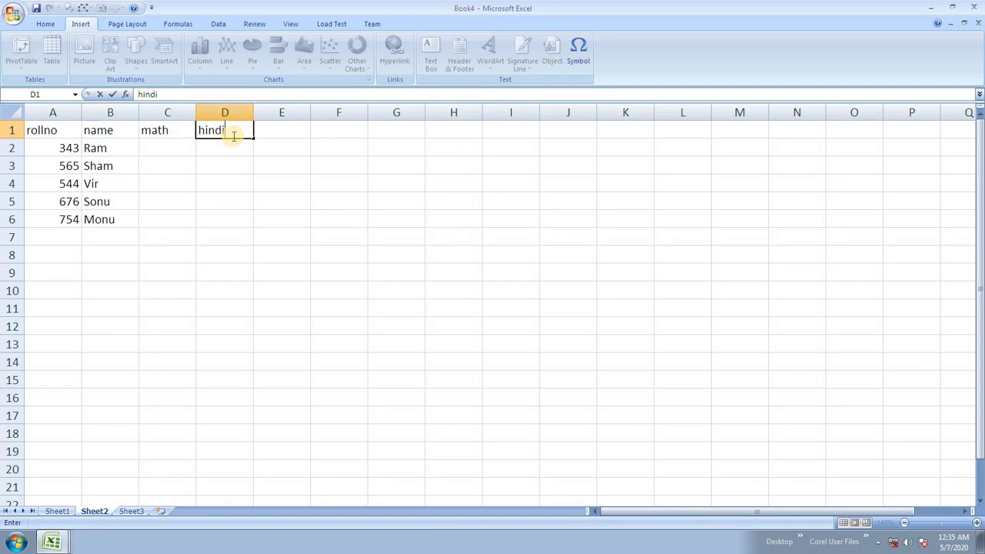
key("Tab")
type("englis")
key("Tab")
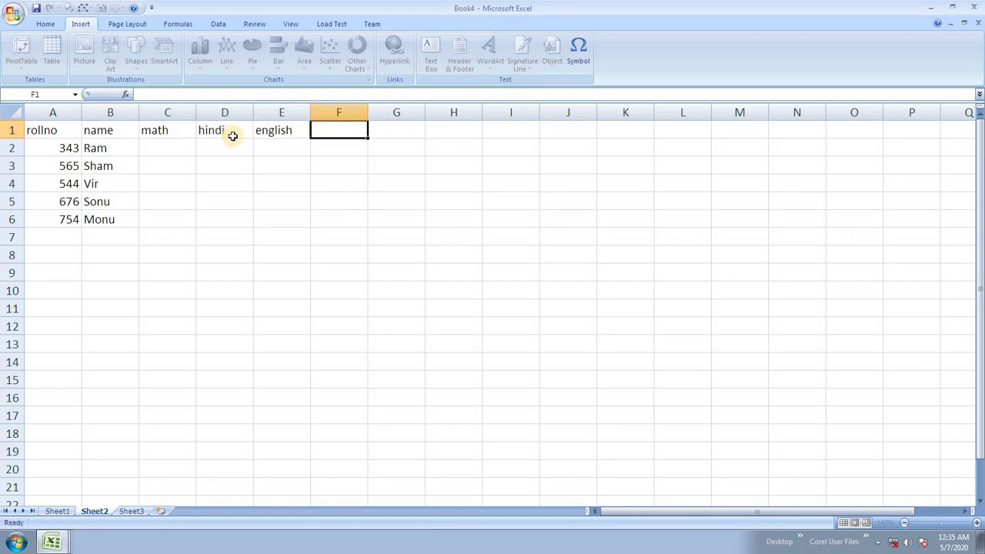
type("science")
key("Tab")
type("p")
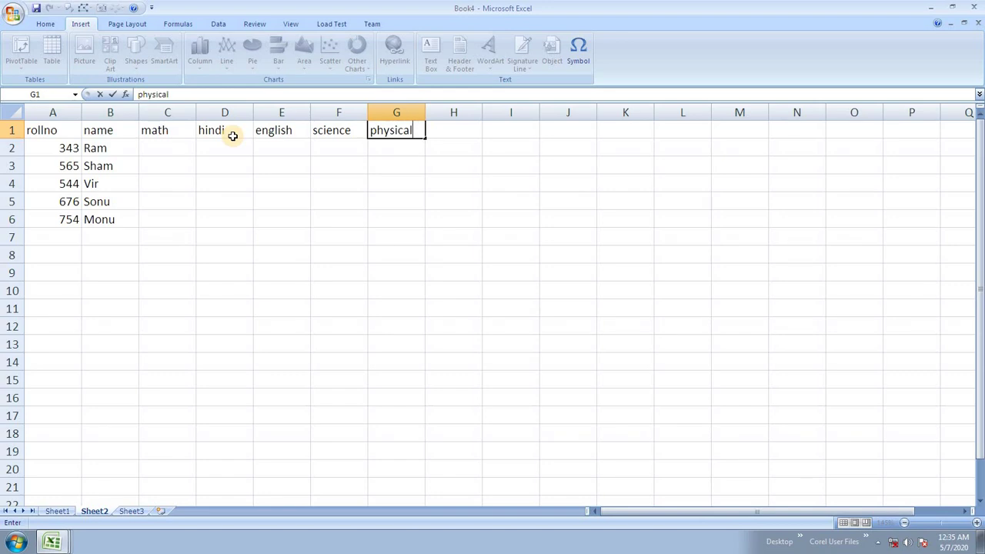
- Add the headings total in H1 and avg in I1
key("Tab")
type("total")
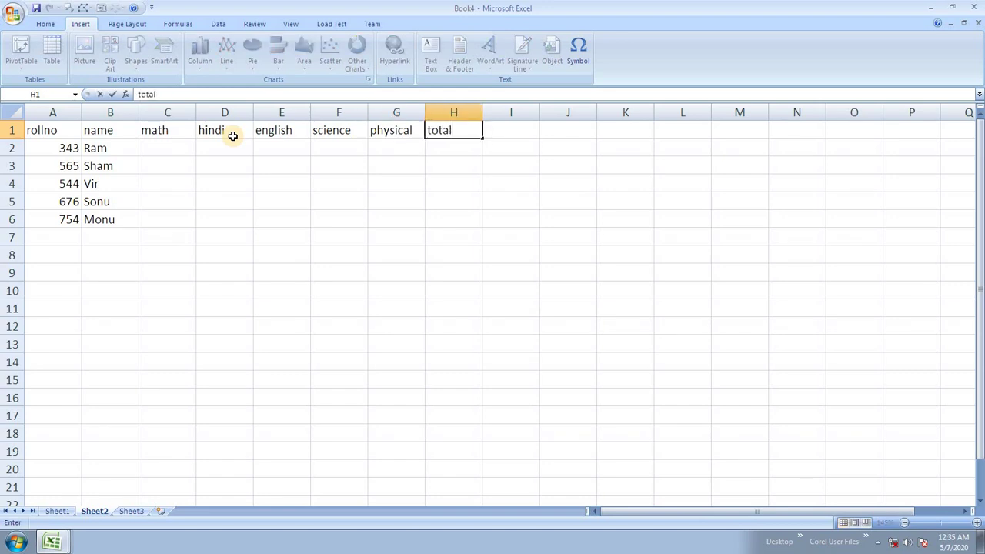
key("Tab")
type("av")
key("Return")
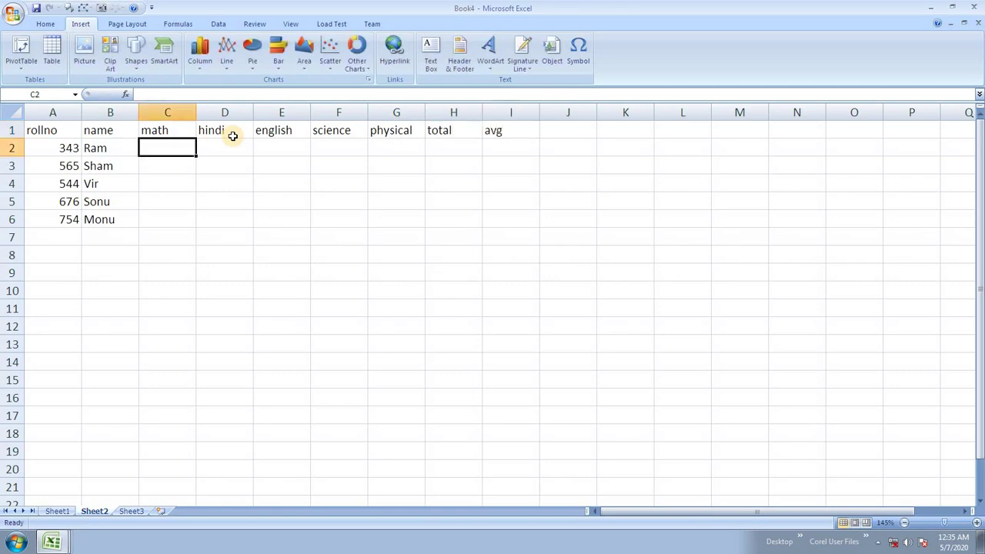
- Fill the marks range C2:G6 in one entry with the formula =RANDBETWEEN(1,100)
key("shift+Right")
key("shift+Right")
key("shift+Right")
key("shift+Right")
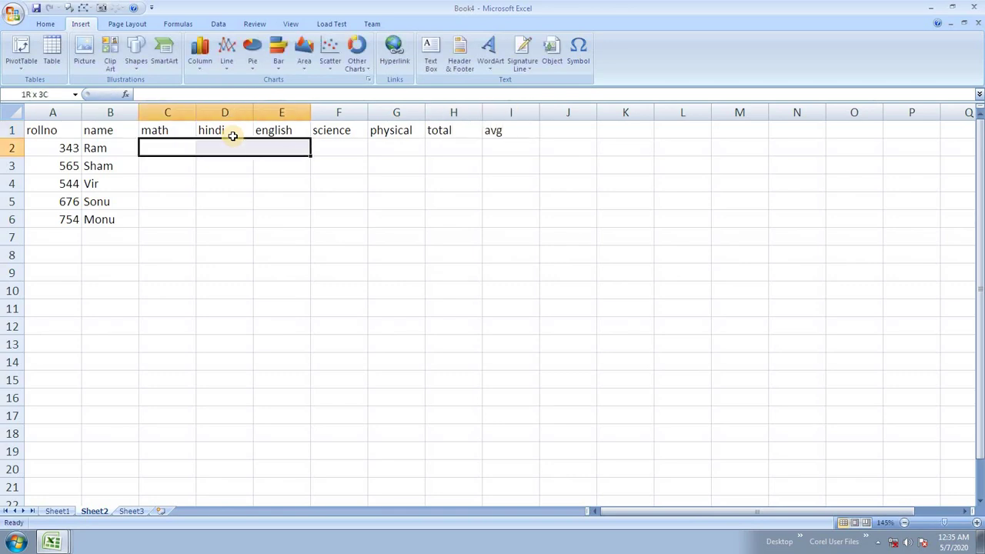
key("shift+Down")
key("shift+Down")
key("shift+Down")
key("shift+Down")
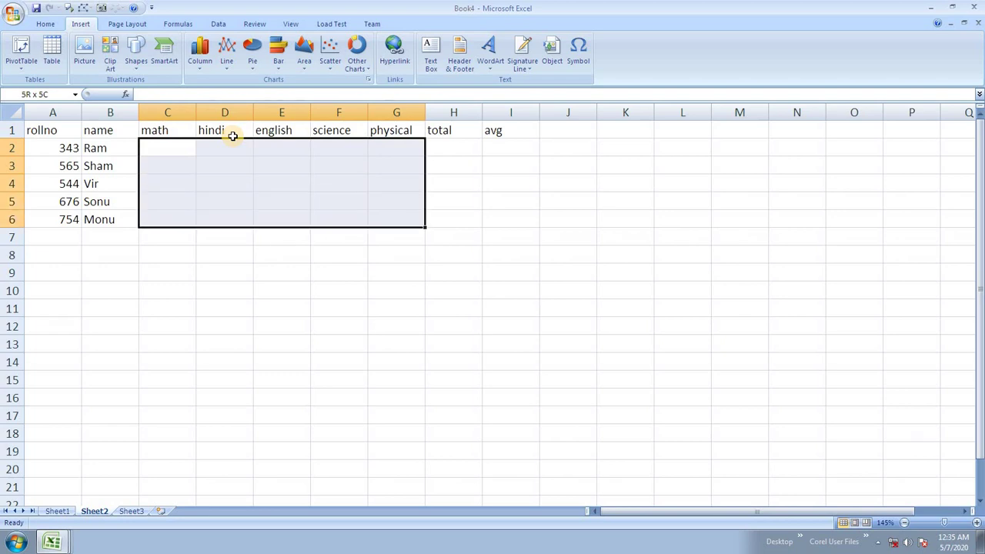
type("=RANDBETWEEN(")
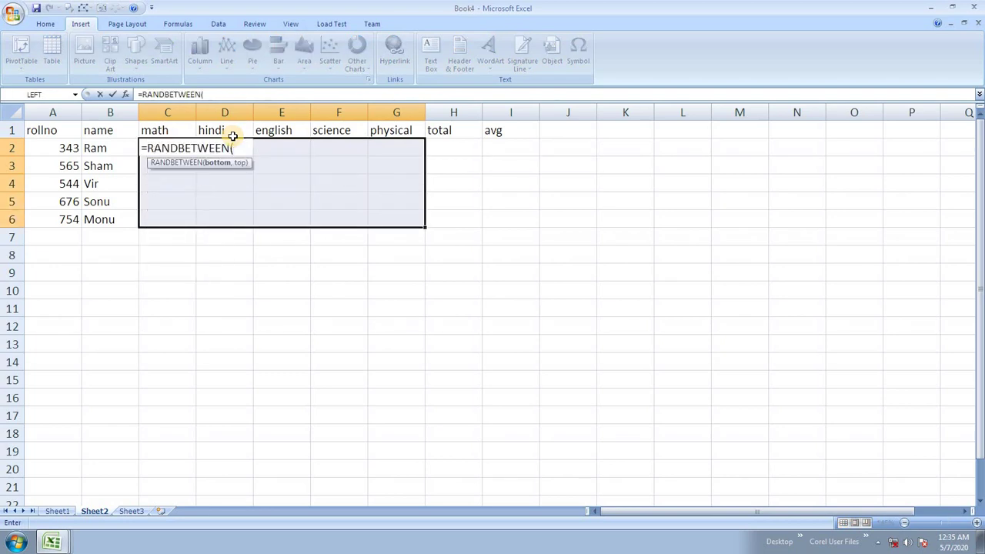
type("1,100")
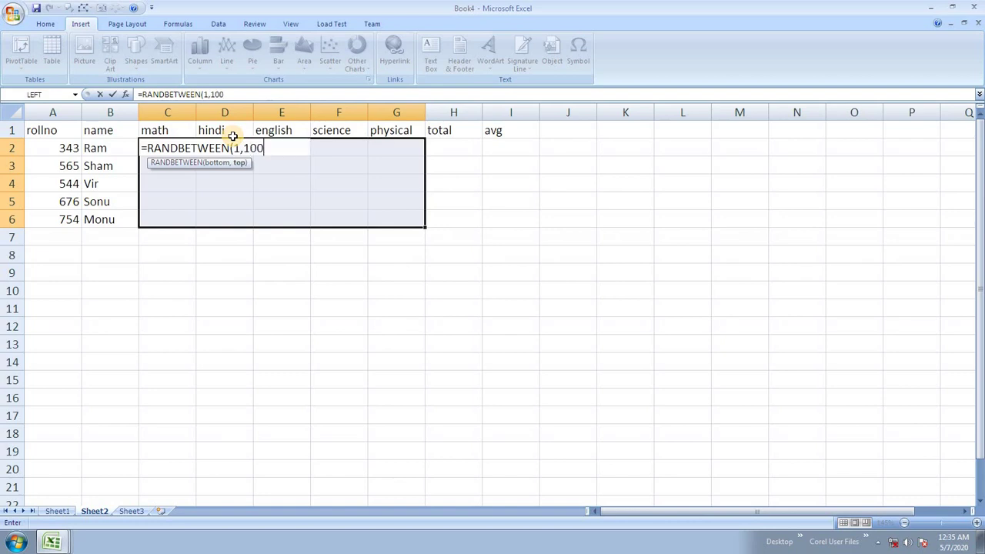
type(")")
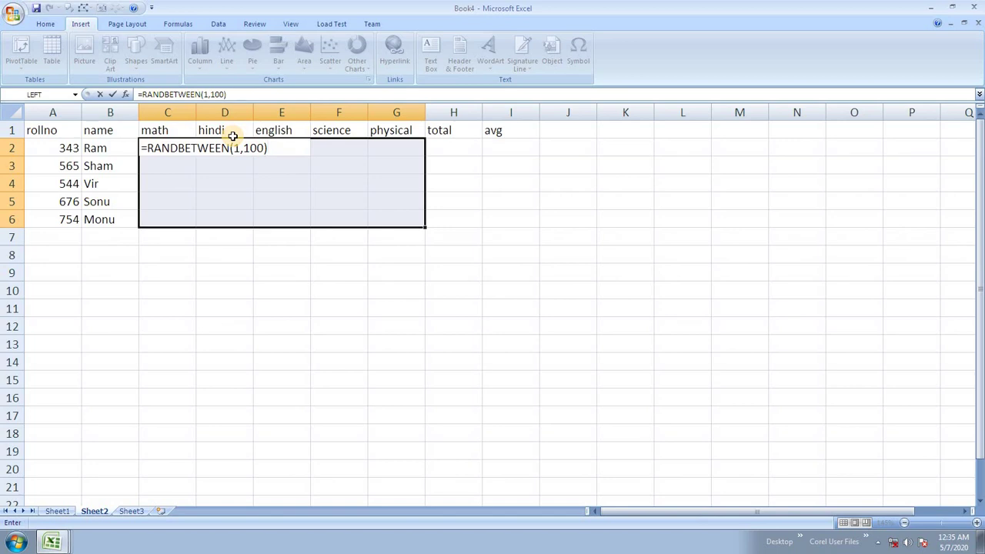
key("ctrl+Return")
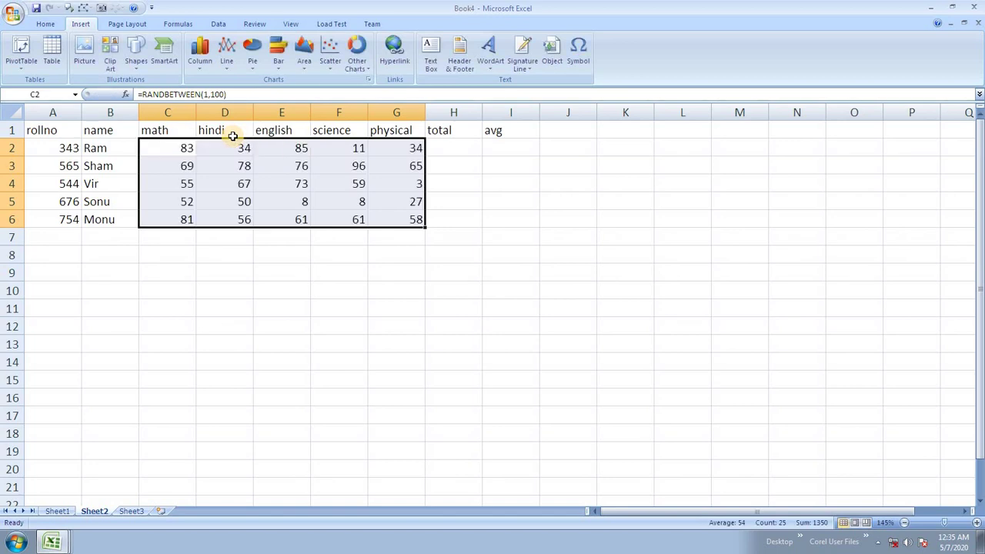
- Select the empty cells H2 to H6 under the total heading
key("Right")
key("Right")
key("Right")
key("Right")
key("Right")
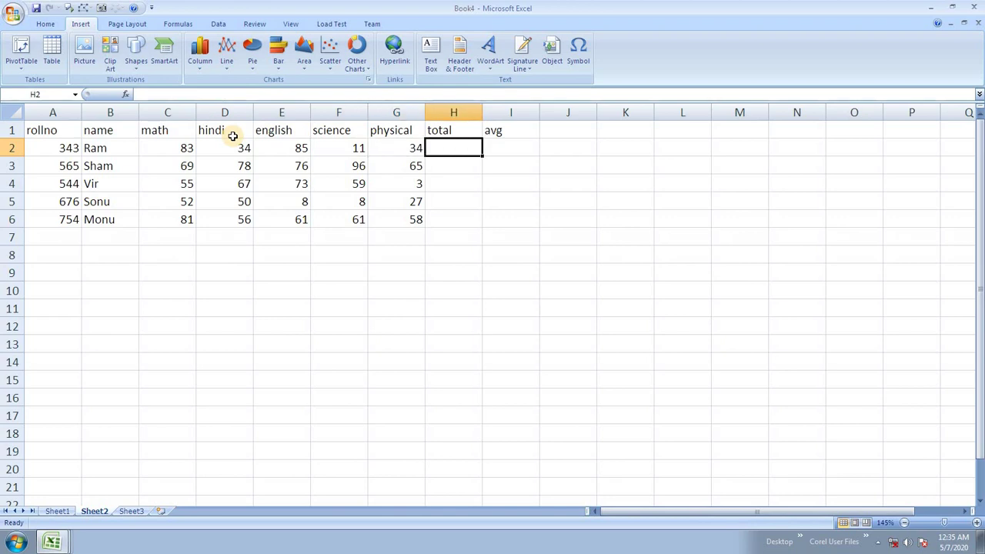
key("shift+Down")
key("shift+Down")
key("shift+Down")
key("shift+Down")
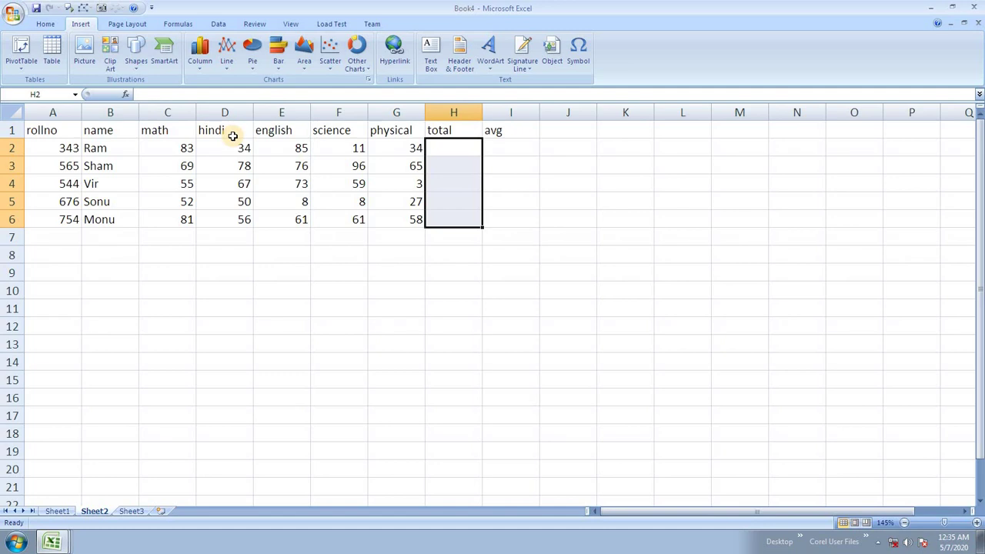
- Fill the total column H2:H6 with AutoSum formulas adding each student's marks across columns C to G
key("alt+equal")
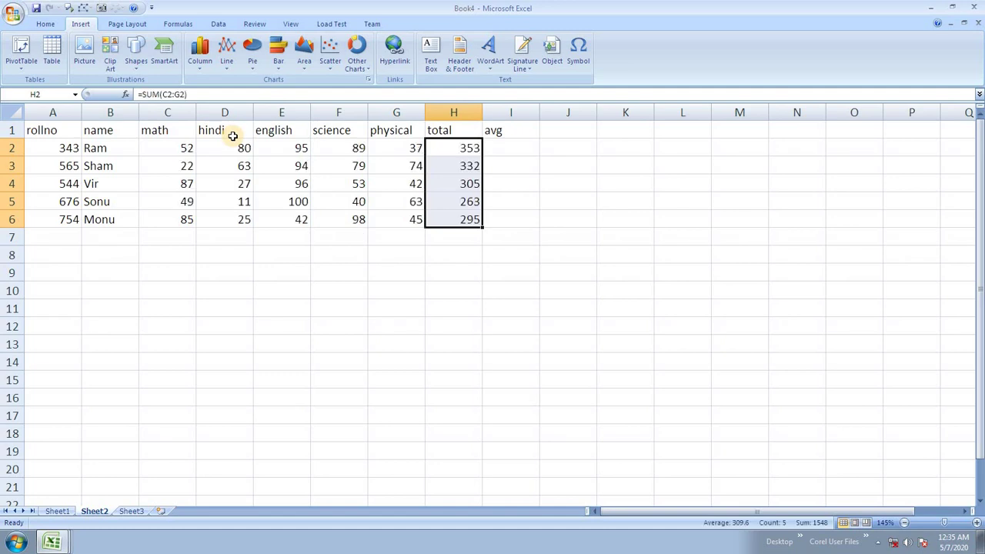
key("Right")
key("Right")
key("Right")
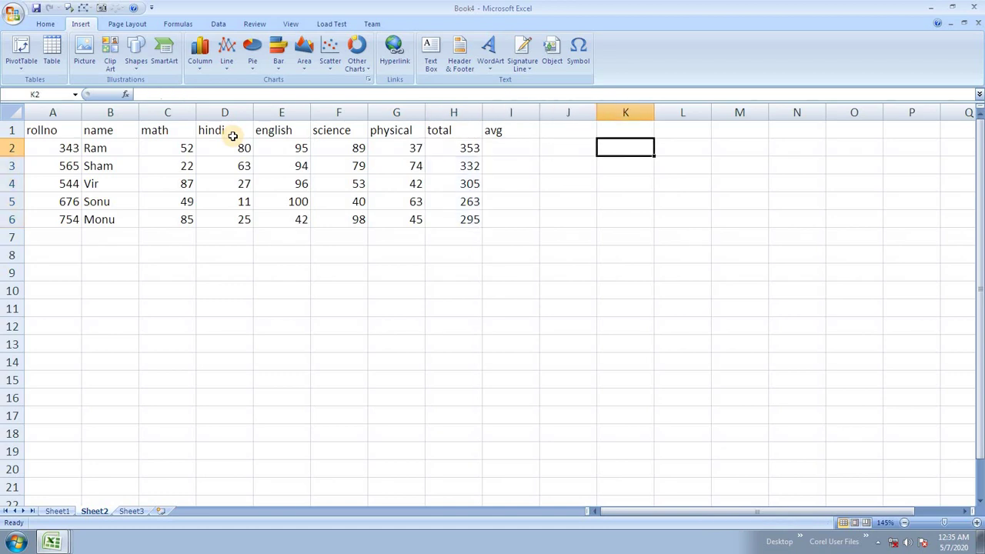
- Recalculate the sheet repeatedly to regenerate the random subject marks and their totals
key("F9")
key("F9")
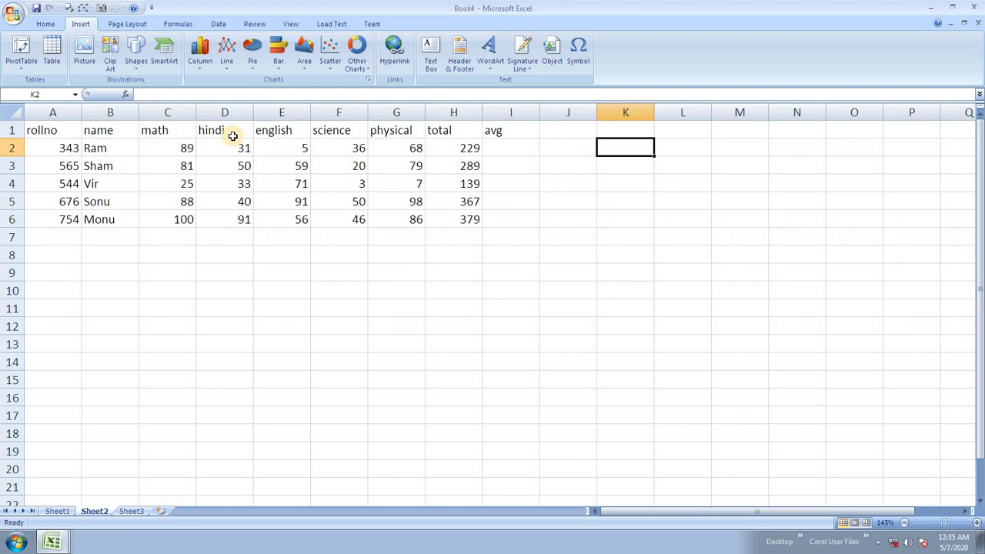
key("Left")
key("Left")
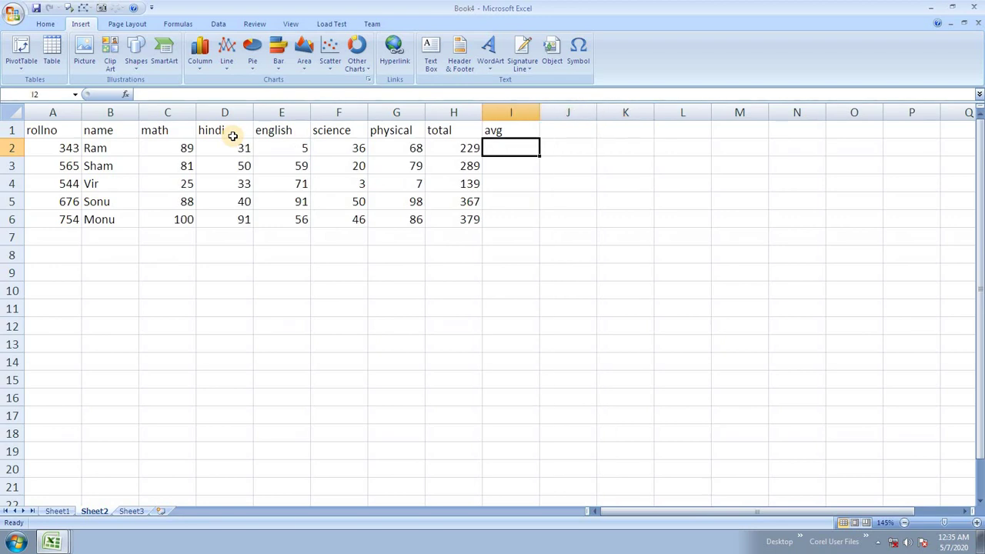
key("Right")
key("Right")
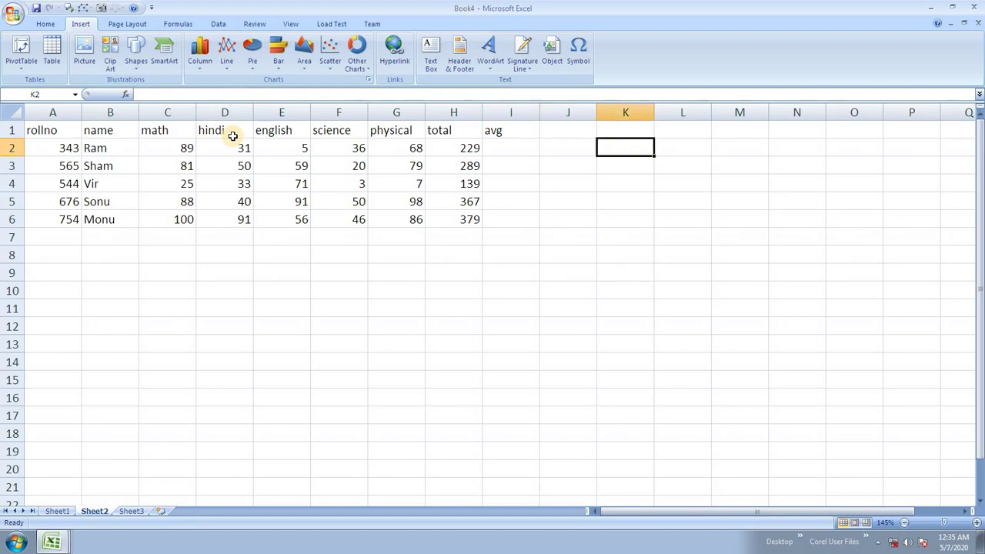
key("F9")
key("F9")
key("F9")
key("F9")
key("F9")
key("F9")
key("F9")
key("F9")
key("F9")
key("F9")
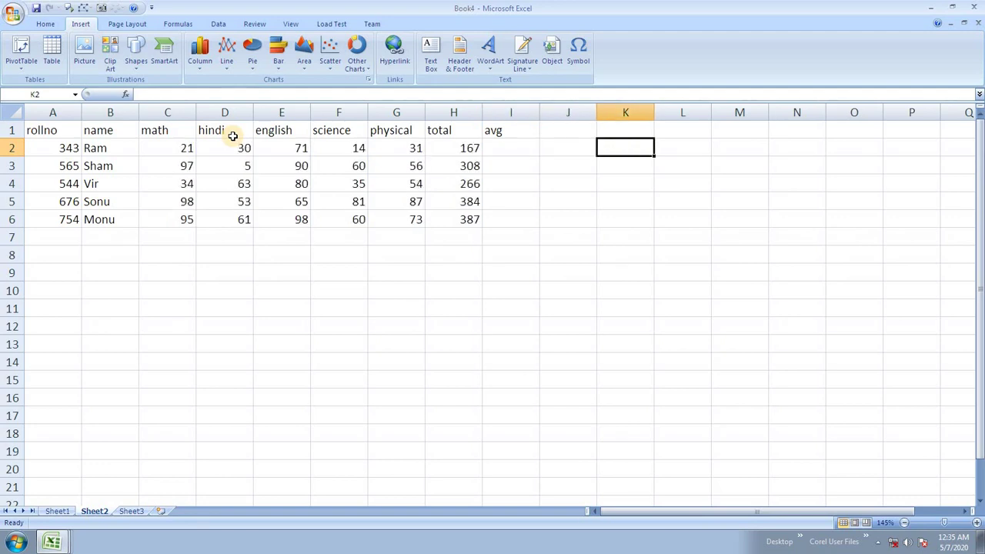
key("F9")
key("F9")
key("F9")
key("F9")
key("F9")
key("F9")
key("F9")
key("F9")
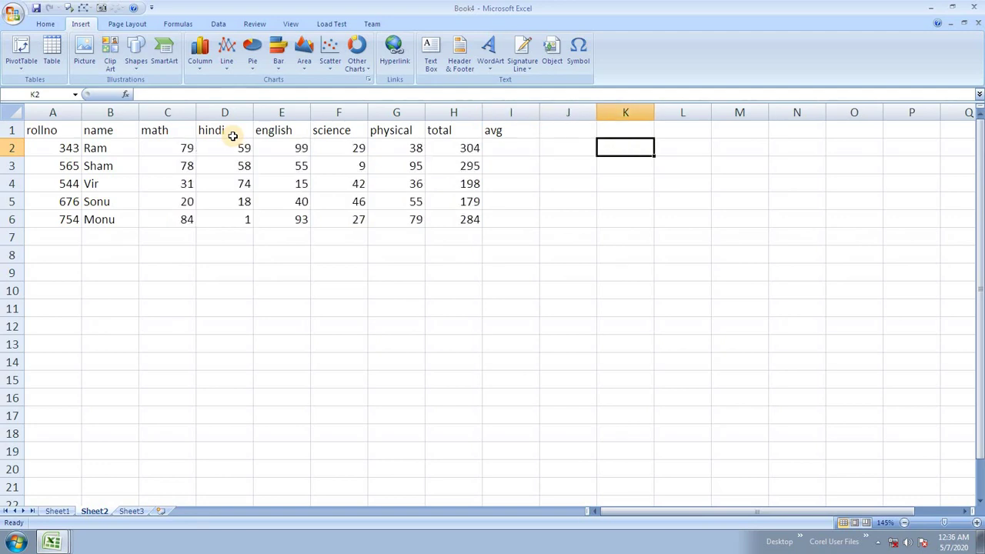
key("F9")
key("F9")
key("F9")
key("F9")
key("F9")
key("F9")
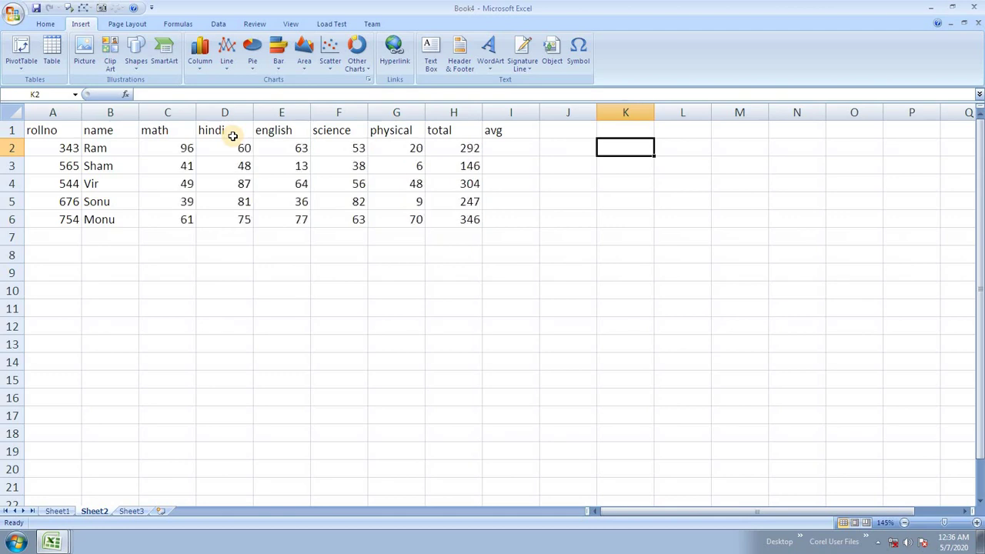
- Fill the avg column I2:I6 with each student's total divided by 5, starting with =H2/5
key("Left")
key("Left")
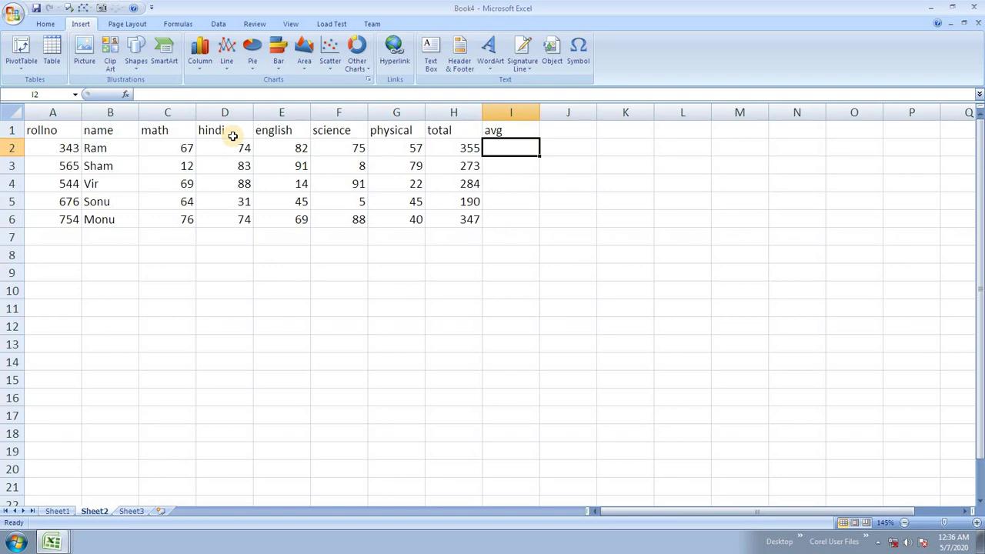
key("shift+Down")
key("shift+Down")
key("shift+Down")
key("shift+Down")
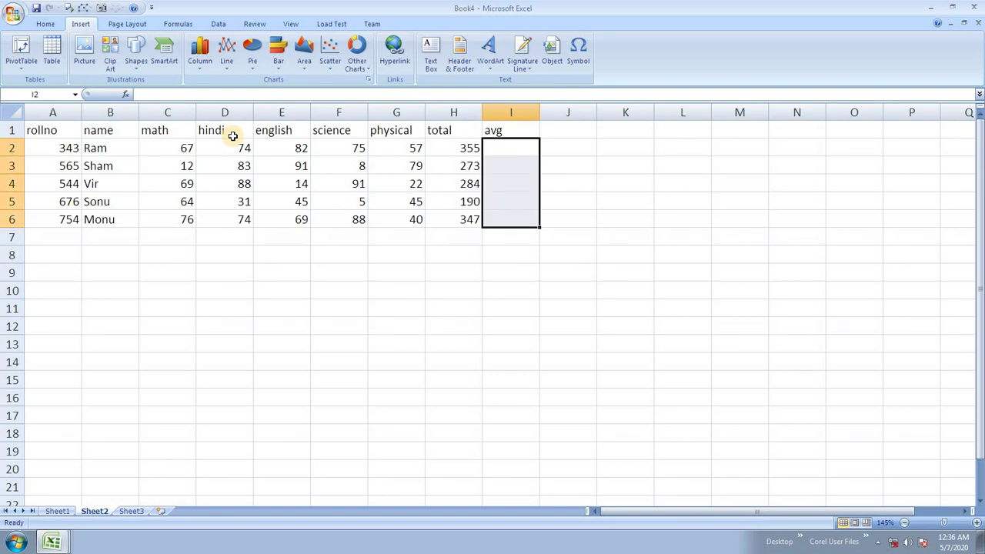
type("=")
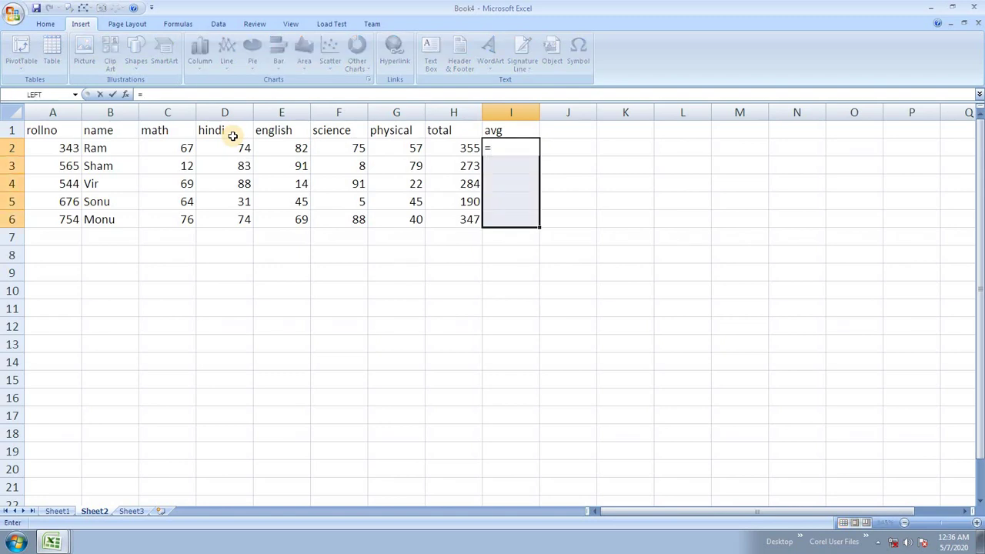
key("Left")
type("/")
key("ctrl+Return")
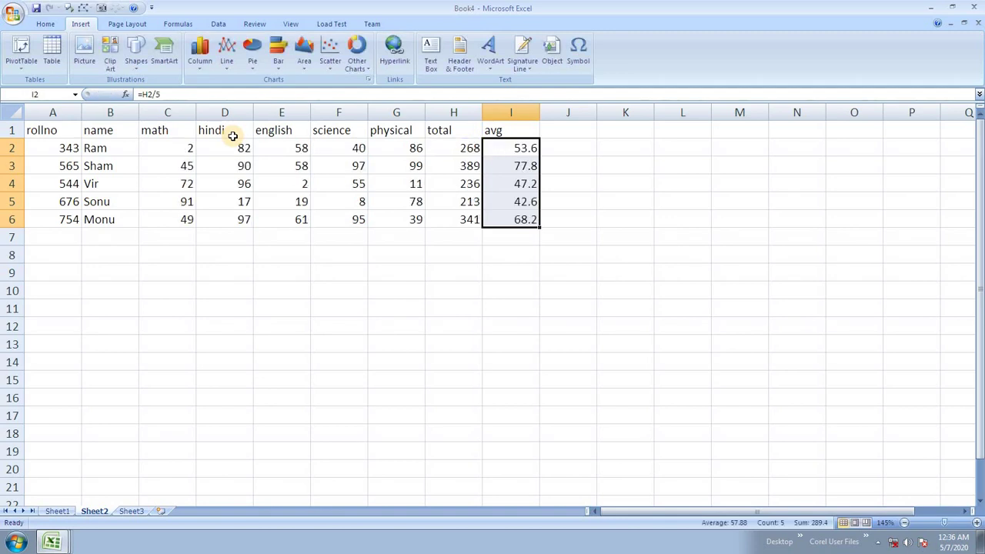
- Apply borders to every cell of the marks table A1:I6 on Sheet2
key("Down")
key("Down")
key("Down")
key("Down")
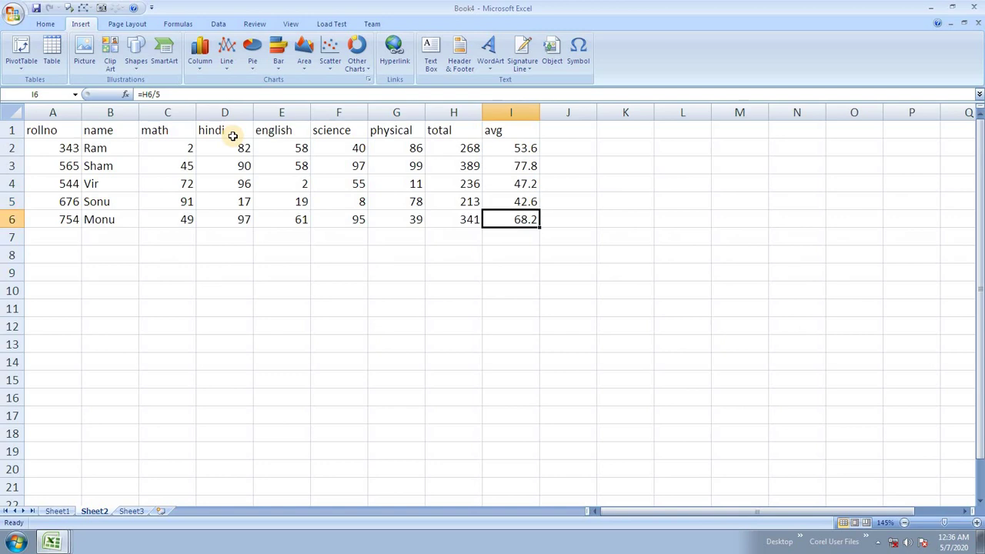
key("Left")
key("Left")
key("Left")
key("Left")
key("Left")
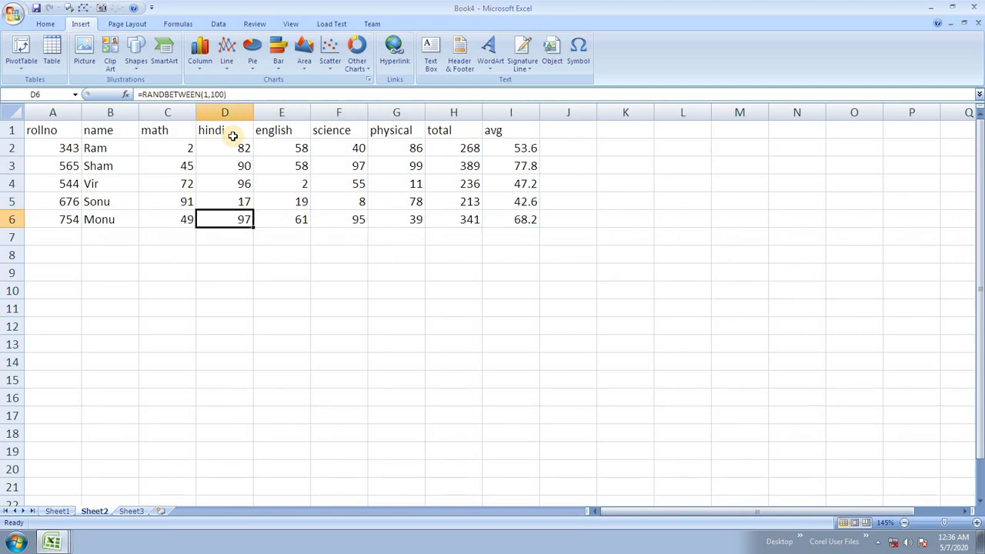
key("ctrl+a")
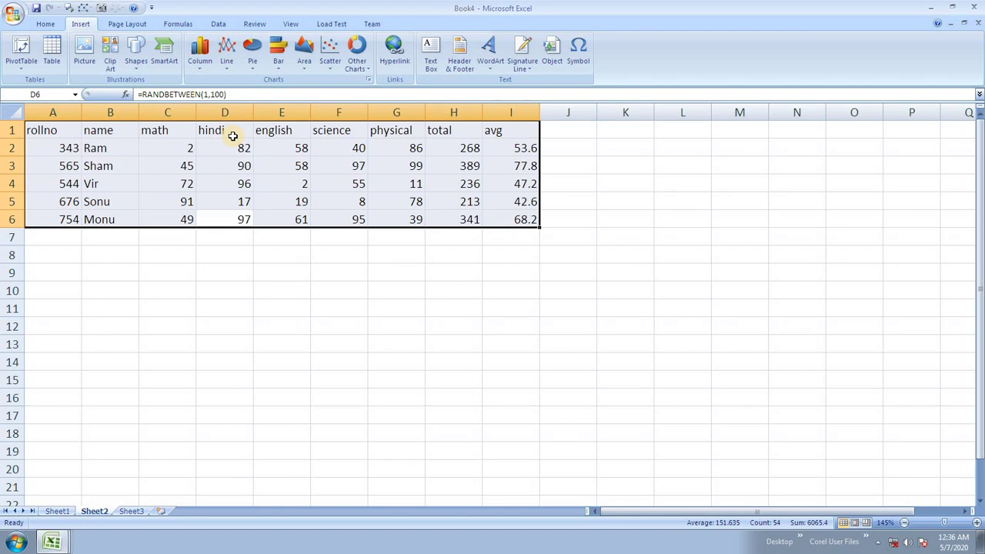
left_click(47, 24)
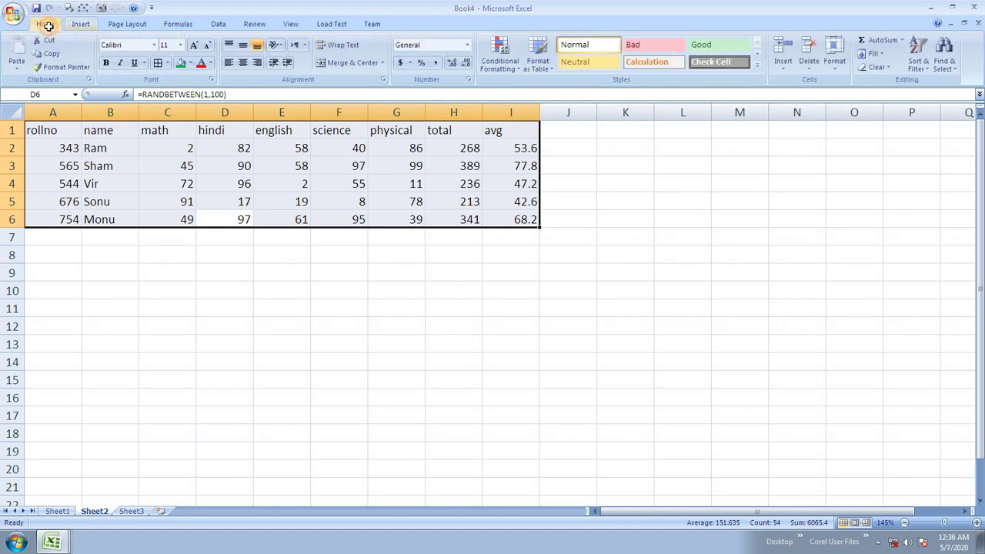
left_click(274, 205)
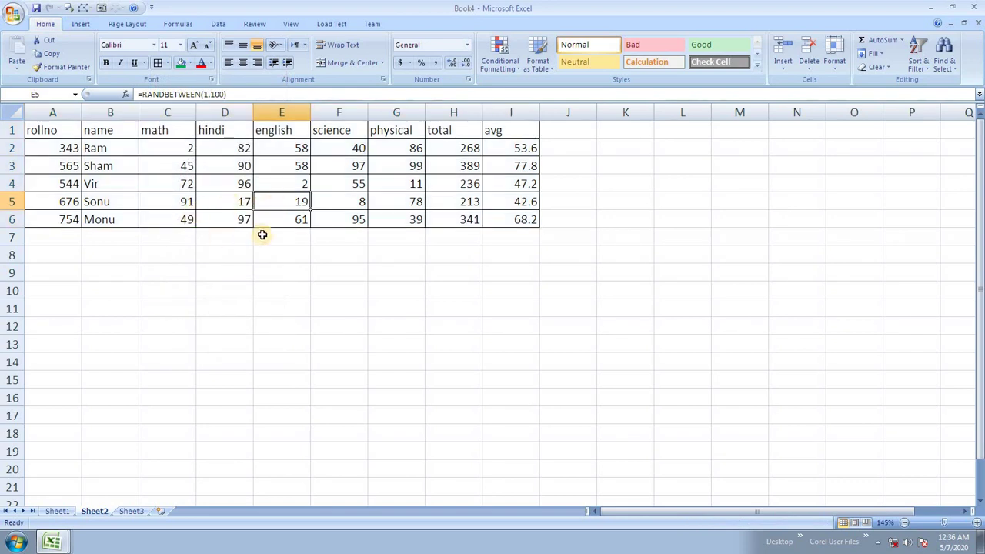
- Compare the first roll number on Sheet1 with its matching record in row 2 of Sheet2
left_click(50, 146)
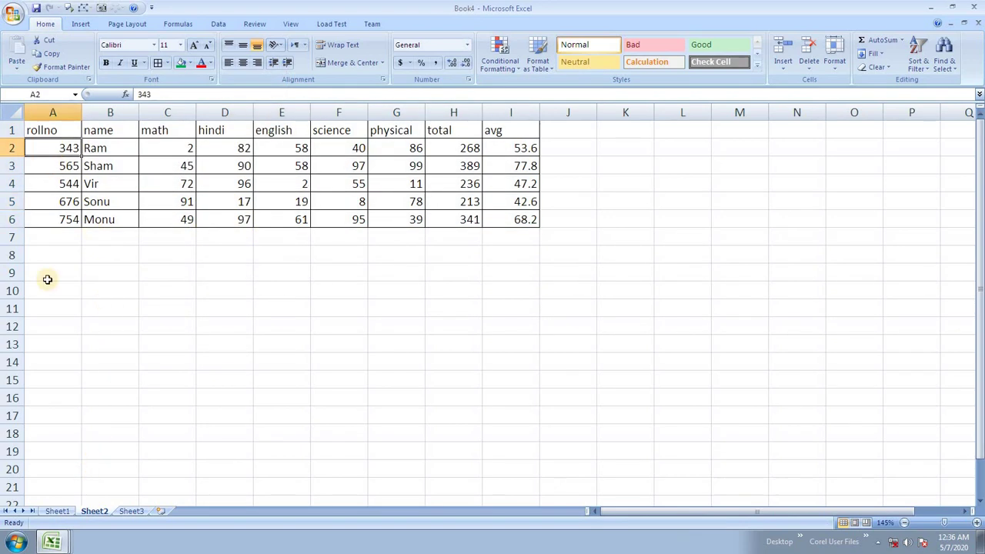
left_click(58, 511)
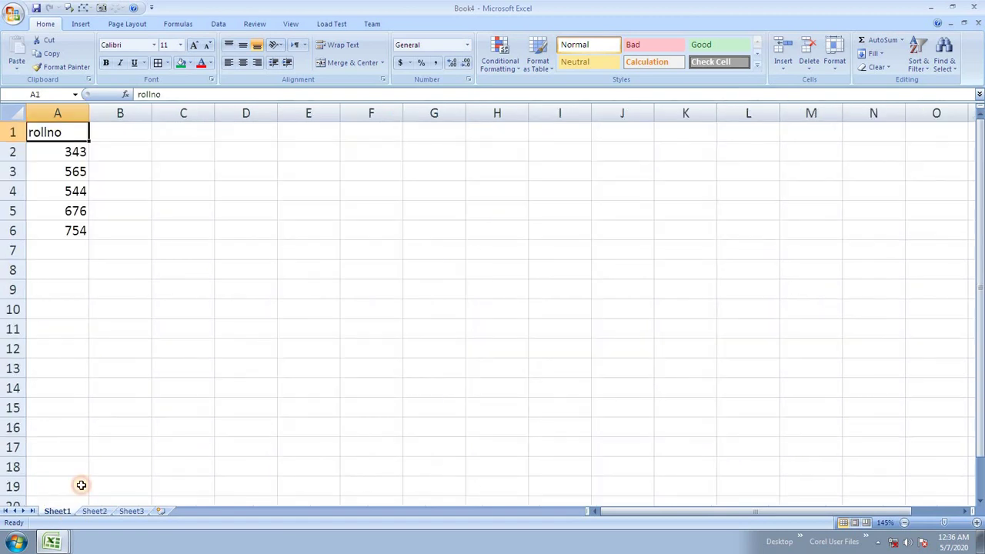
left_click(68, 154)
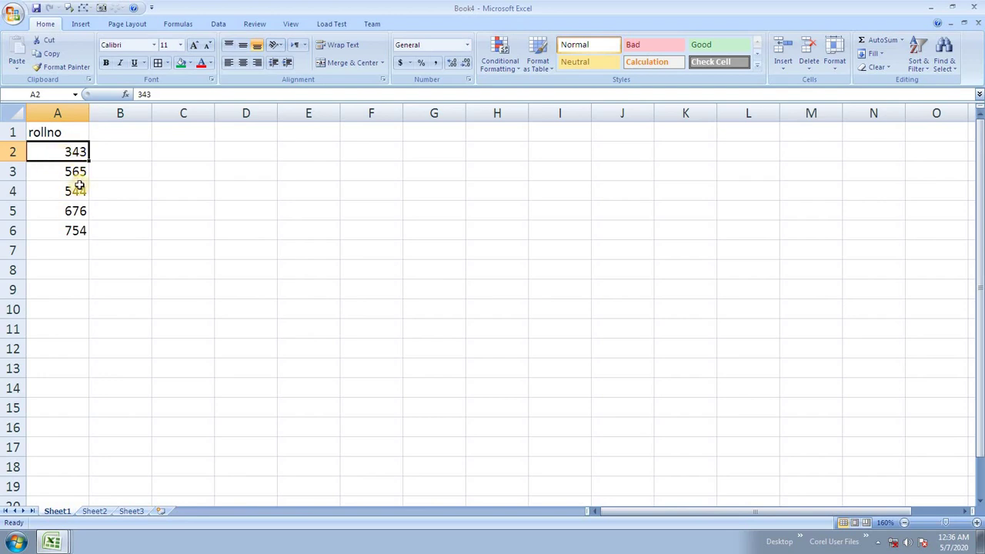
left_click(96, 511)
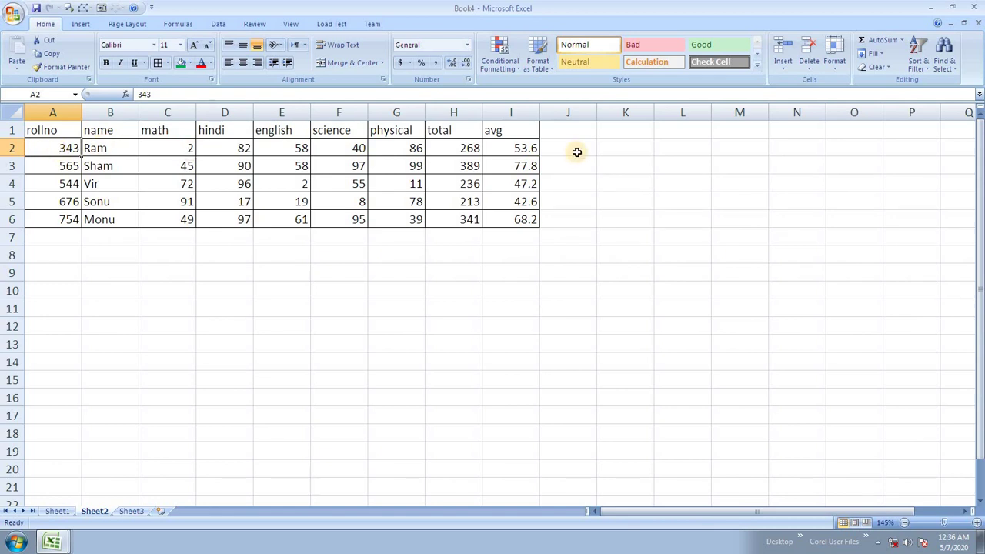
left_click(515, 149)
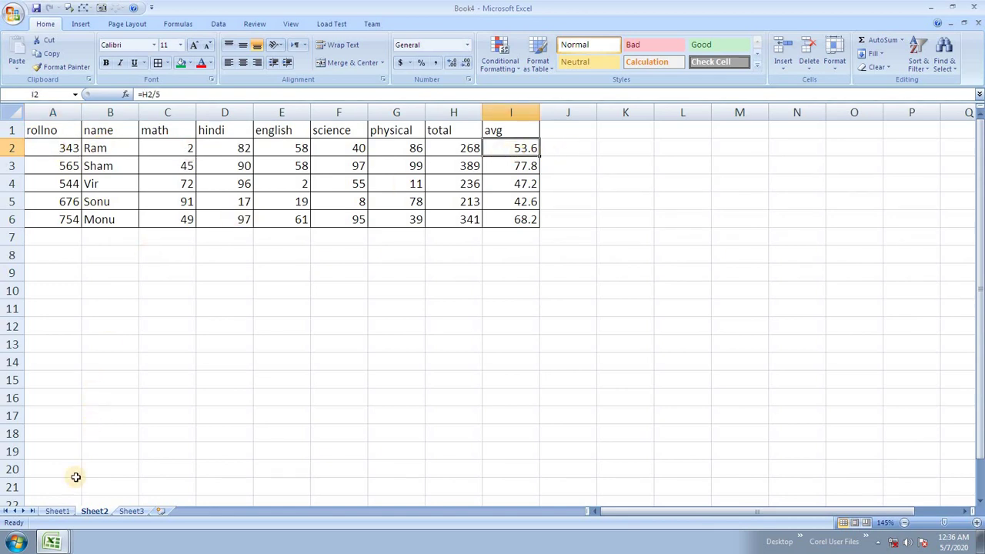
- Hyperlink the roll number in Sheet1 cell A2 to the range A2:I2 on Sheet2, and follow the link
left_click(56, 511)
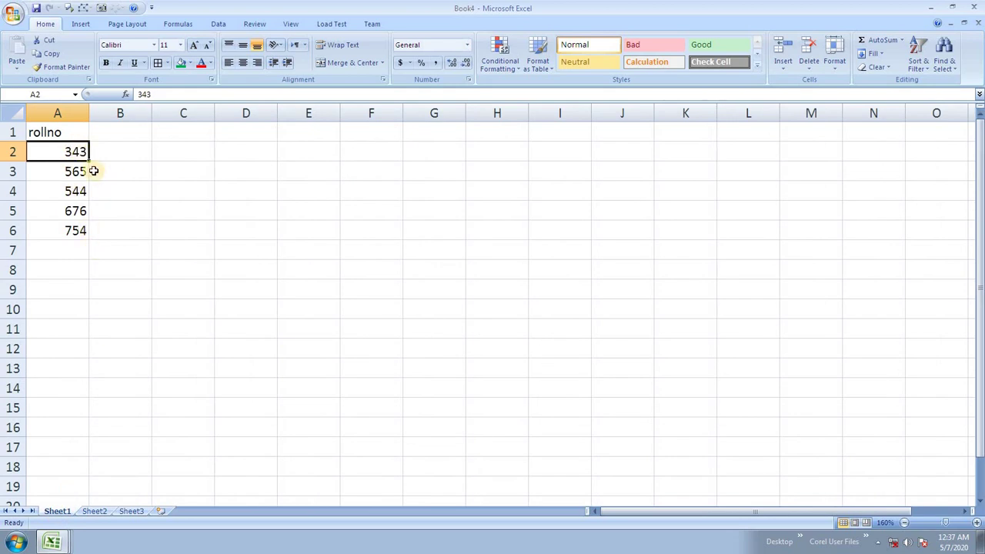
left_click(80, 24)
left_click(394, 53)
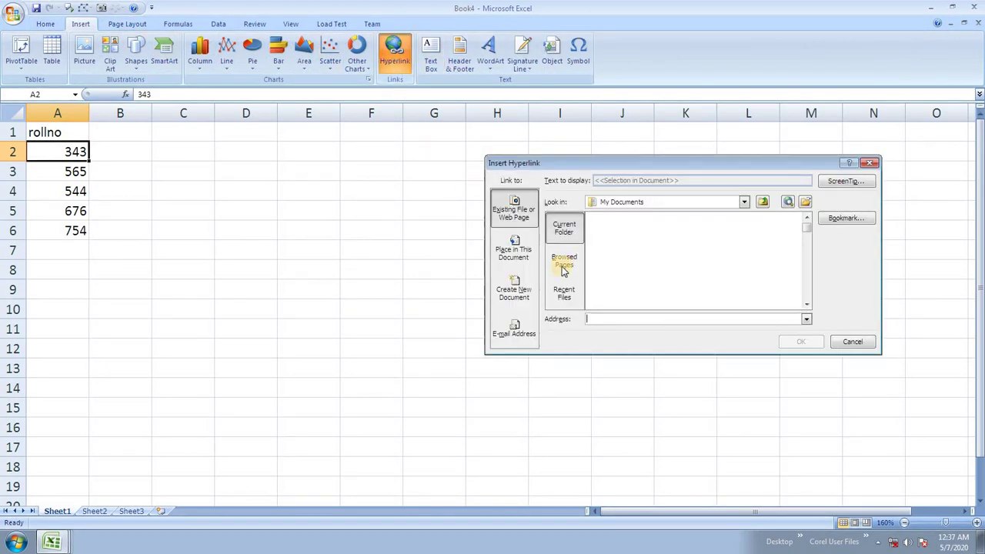
left_click(860, 221)
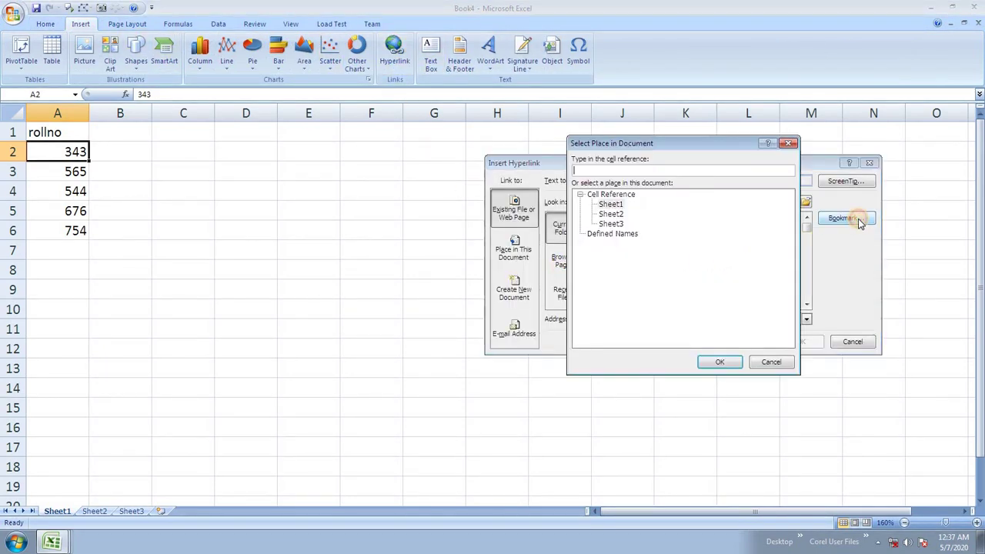
left_click(613, 215)
left_click(605, 169)
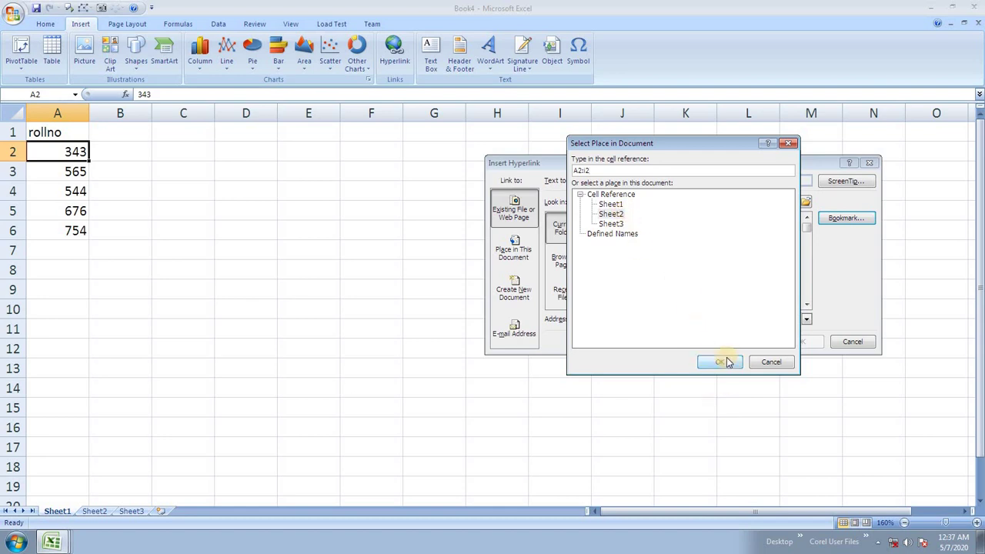
left_click(726, 362)
left_click(802, 342)
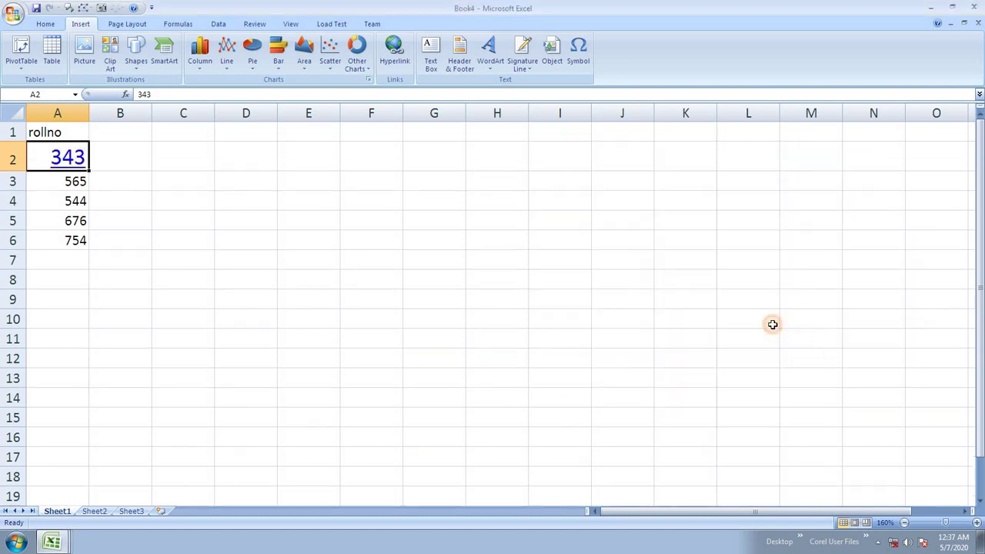
left_click(63, 161)
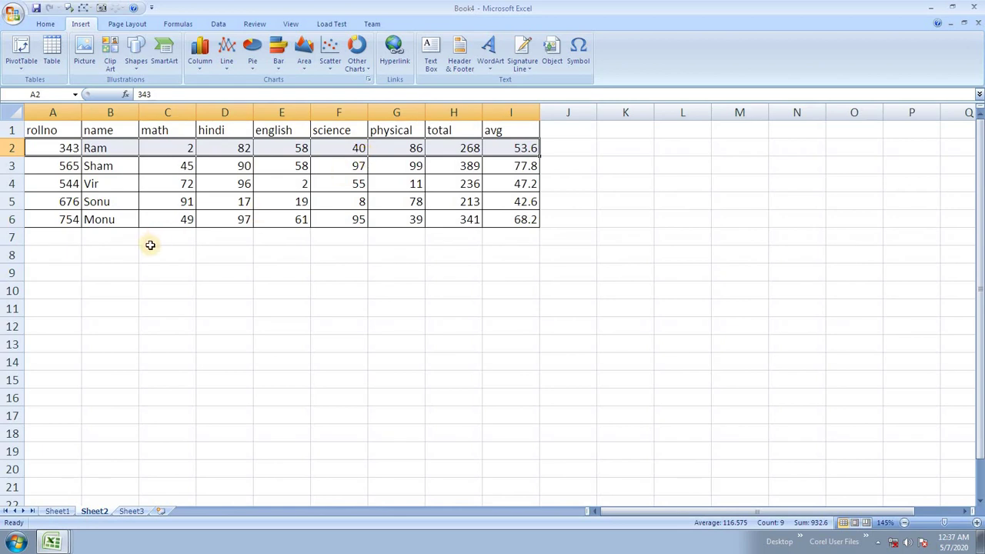
- Hyperlink the roll number in Sheet1 cell A6 to the range A6:I6 on Sheet2, and follow the link
left_click(57, 511)
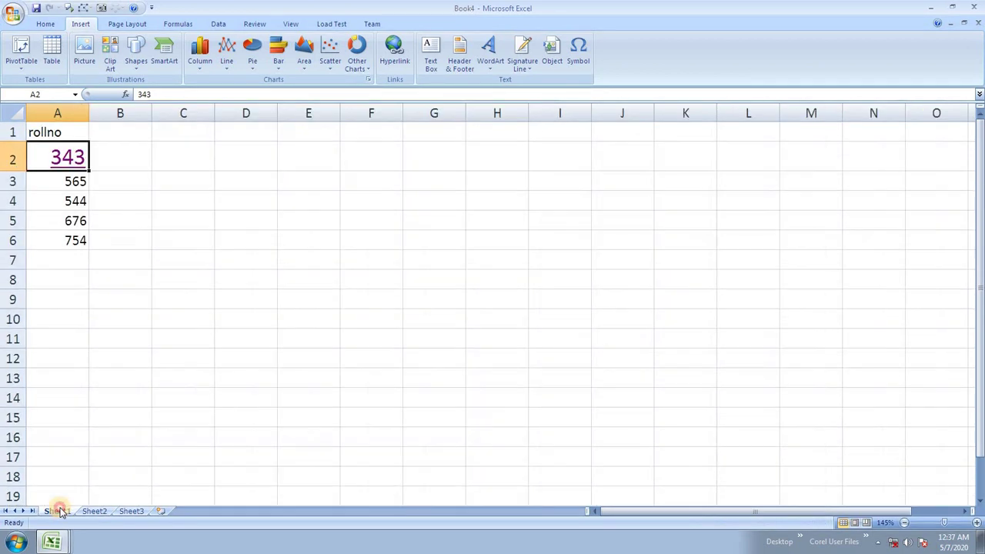
left_click(77, 241)
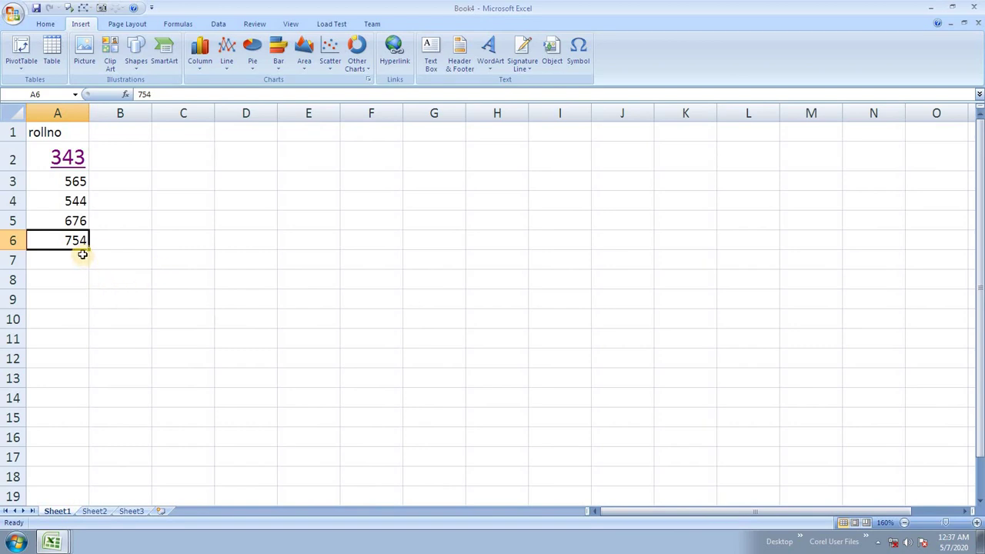
left_click(393, 50)
left_click(847, 218)
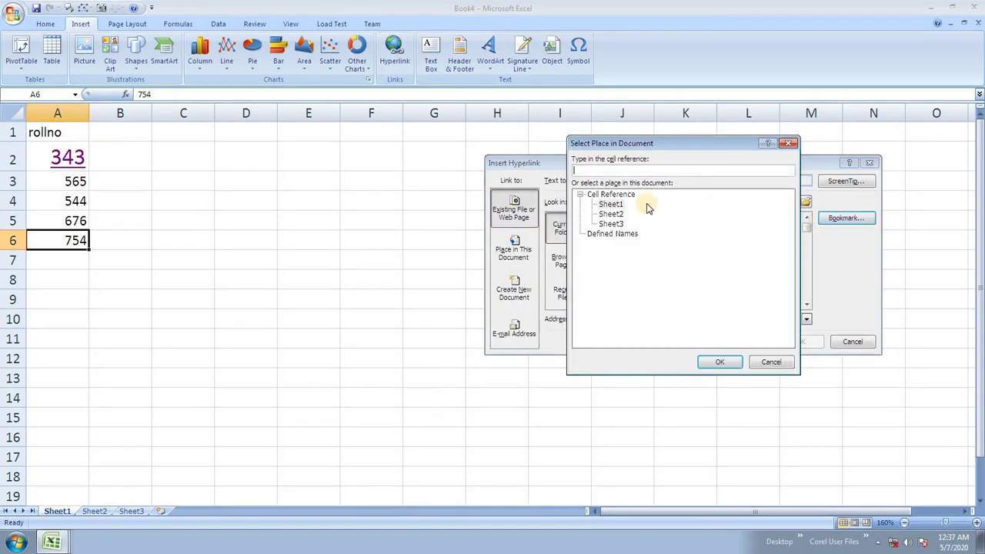
left_click(619, 215)
left_click(604, 171)
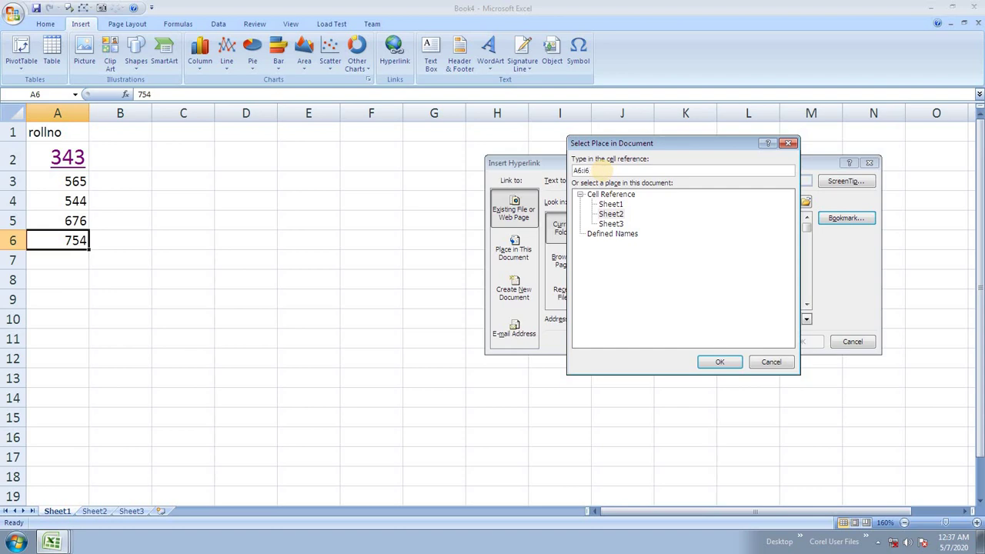
left_click(724, 363)
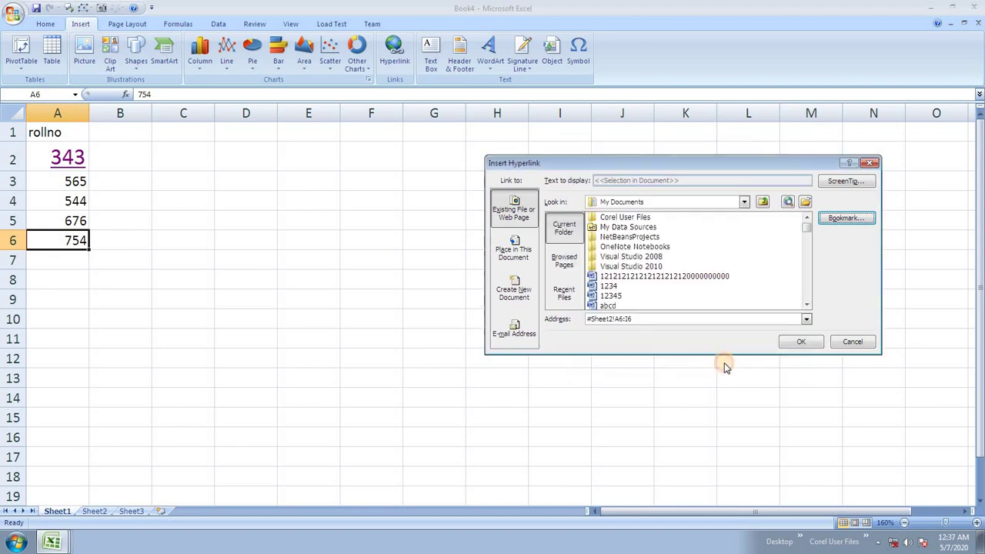
left_click(800, 341)
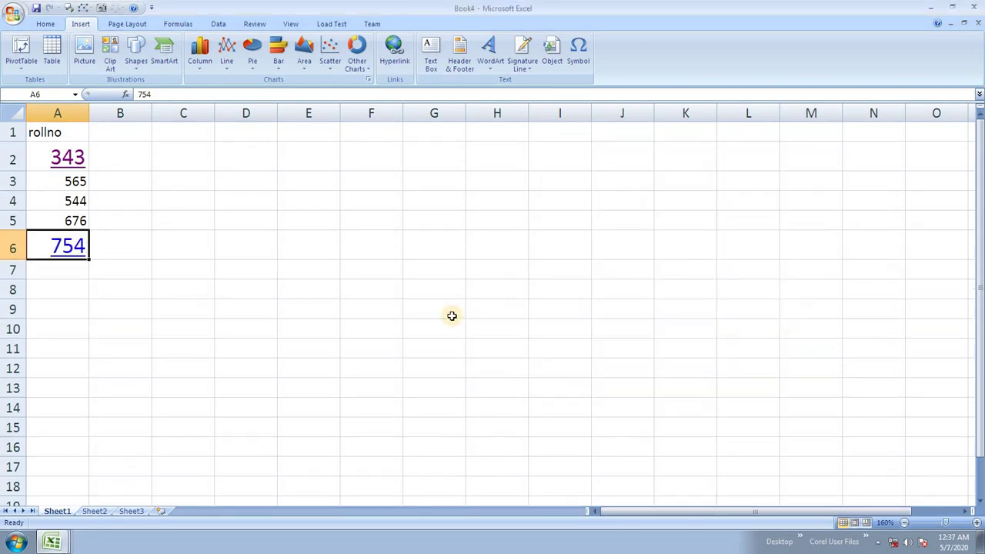
left_click(71, 254)
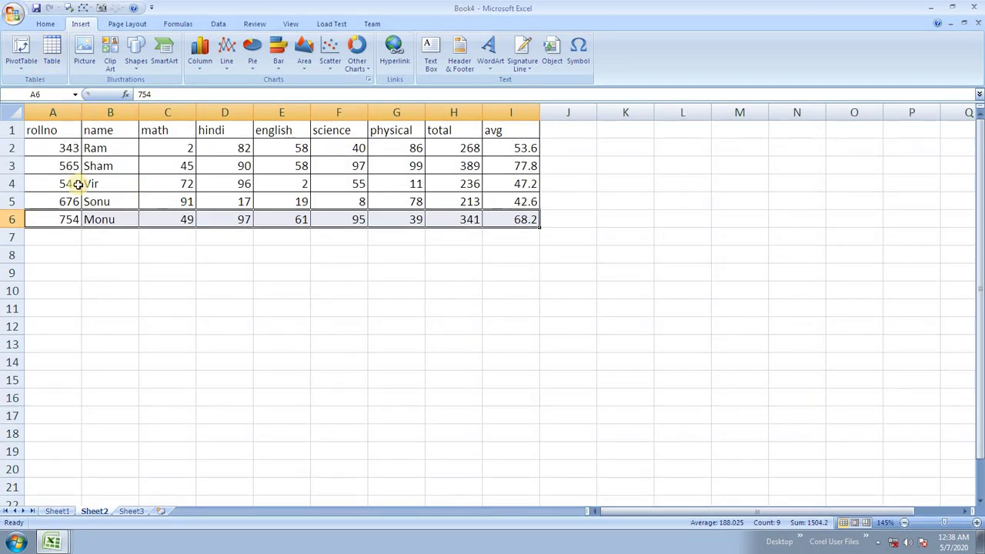
- Remove the hyperlinks from roll numbers 754 in A6 and 343 in A2 on Sheet1
left_click(51, 511)
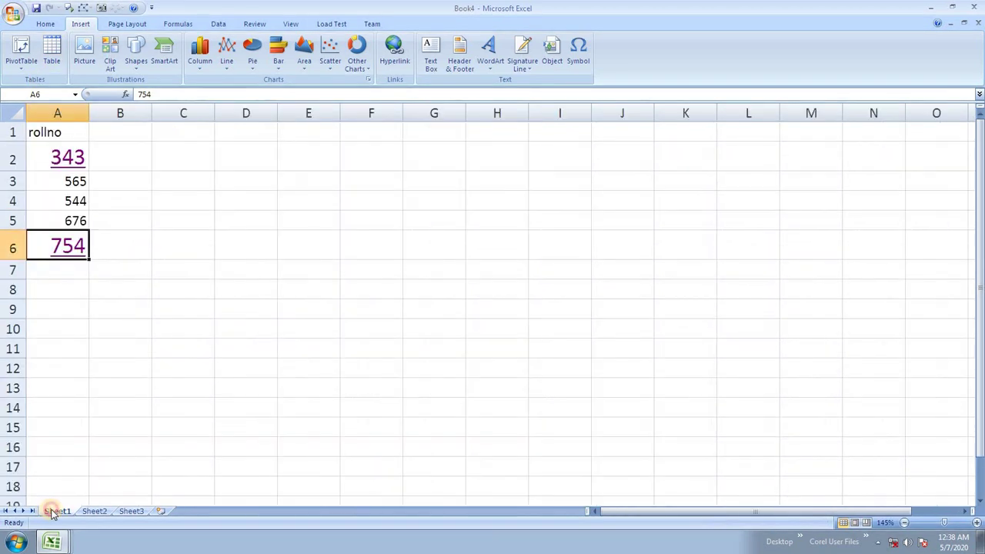
right_click(77, 260)
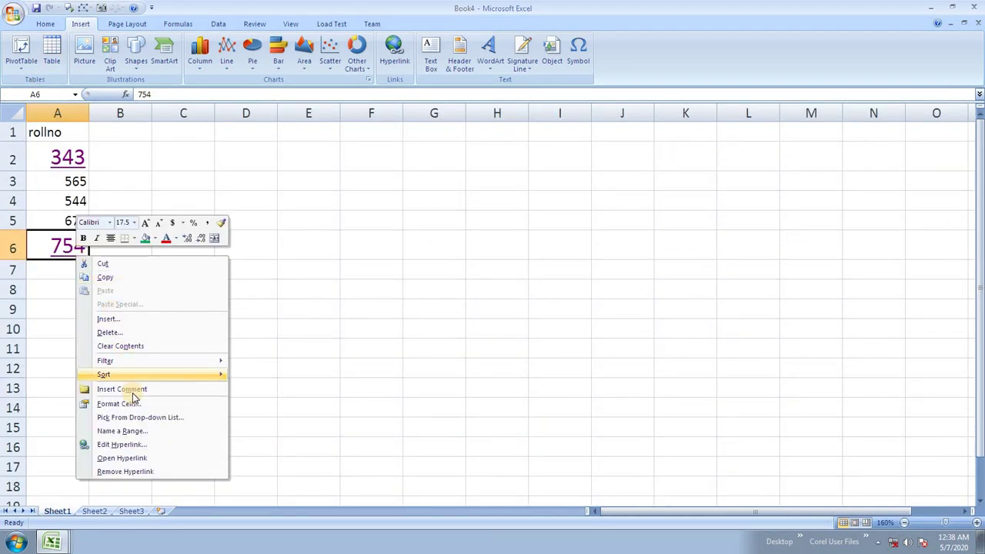
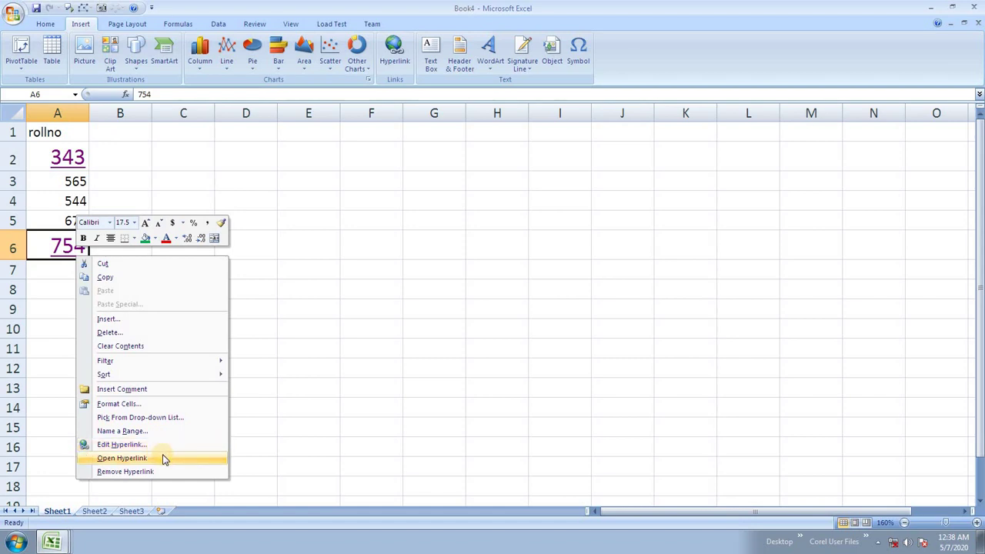
left_click(125, 471)
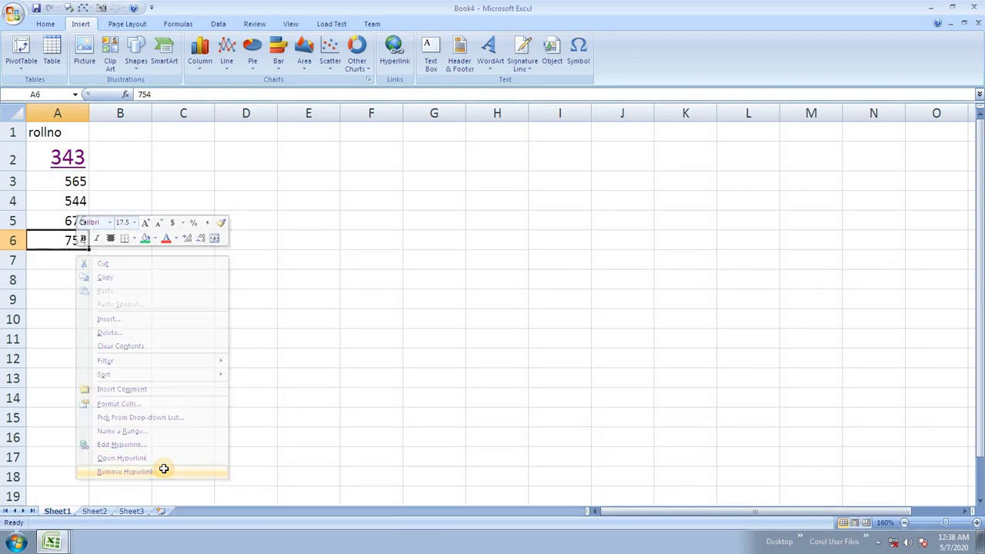
left_click(174, 298)
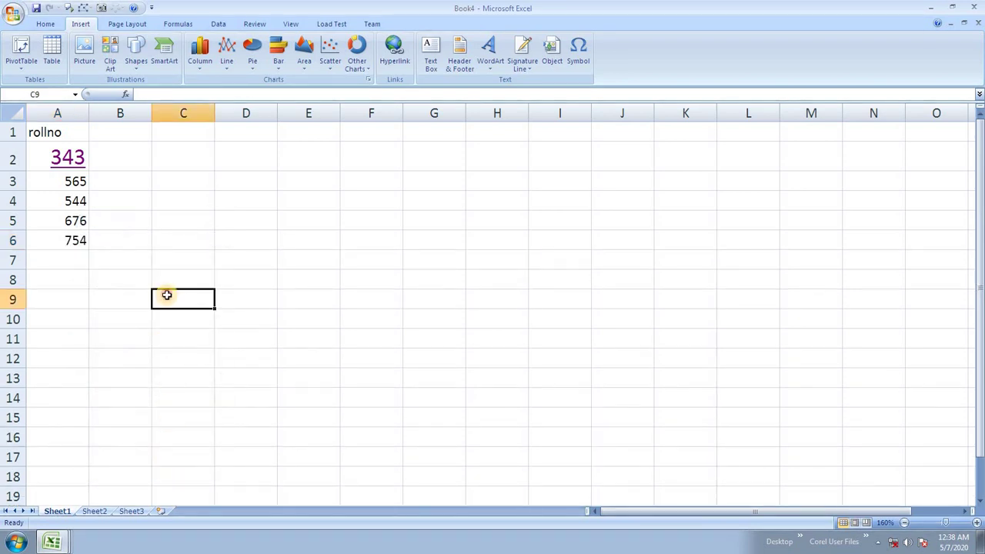
right_click(72, 158)
left_click(154, 373)
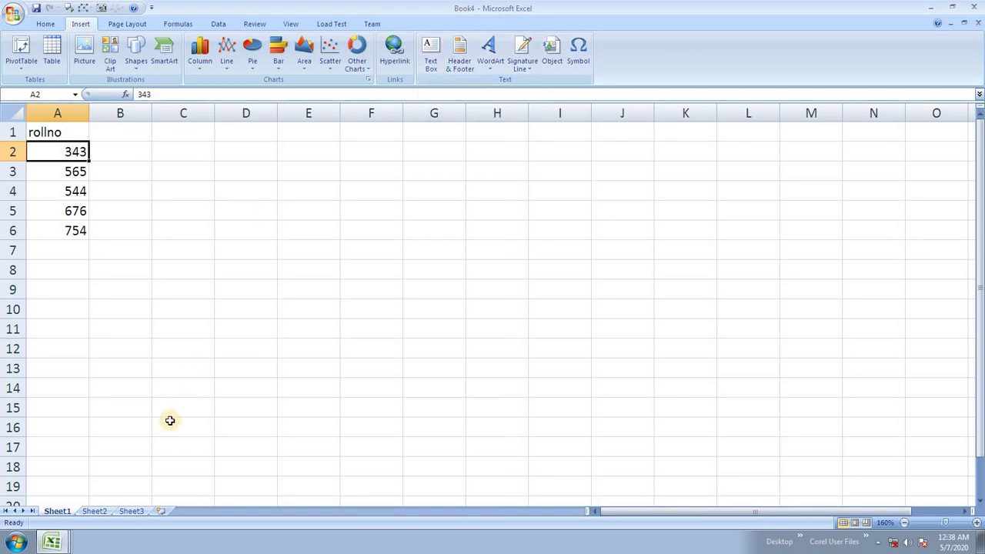
- Enter the header price in cell A1 of Sheet3 and select the empty cells below it
left_click(96, 512)
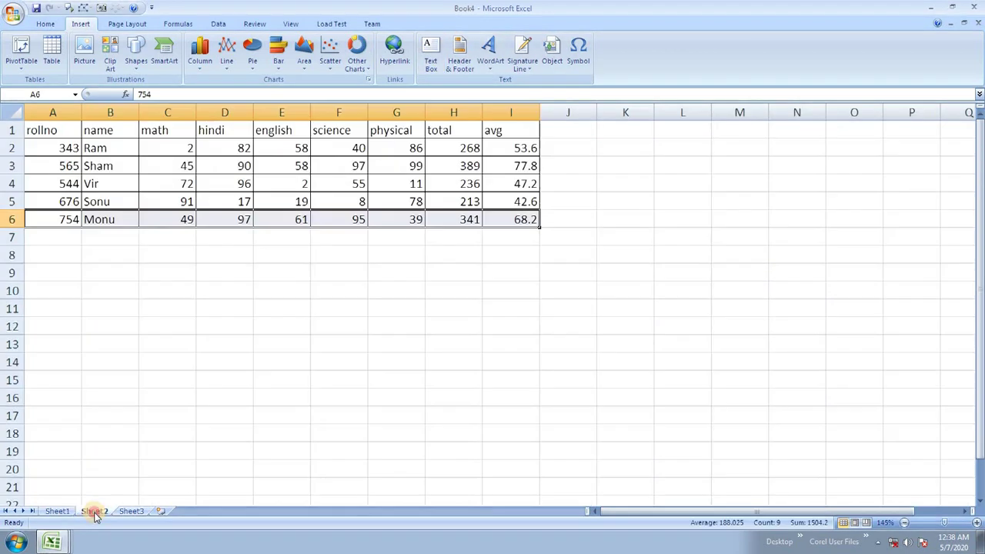
left_click(132, 513)
scroll(264, 282, "up", 3)
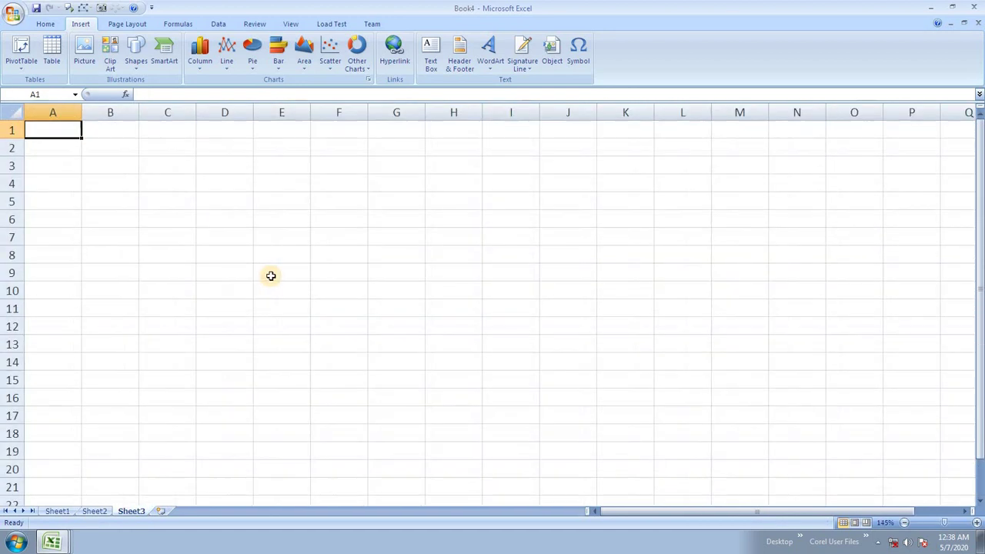
type("price")
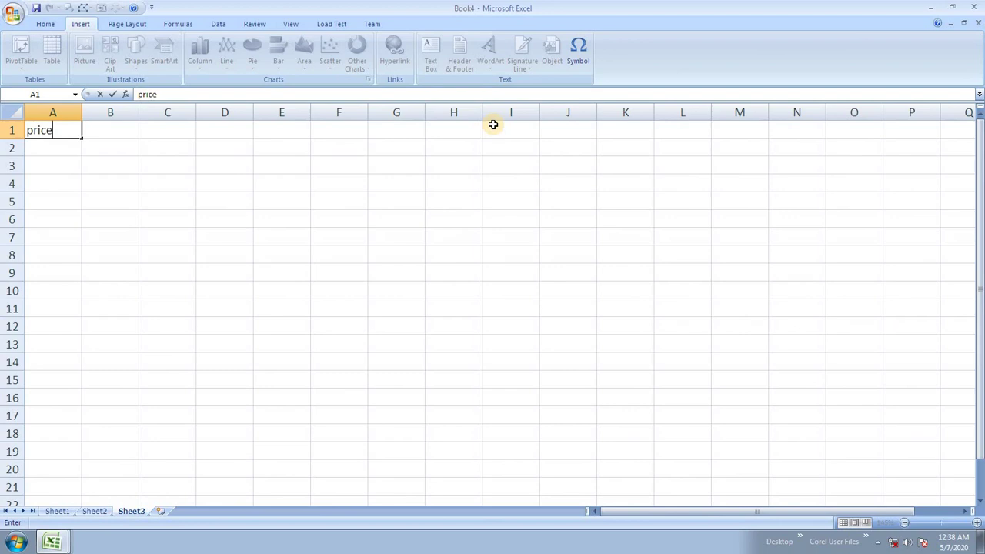
key("Return")
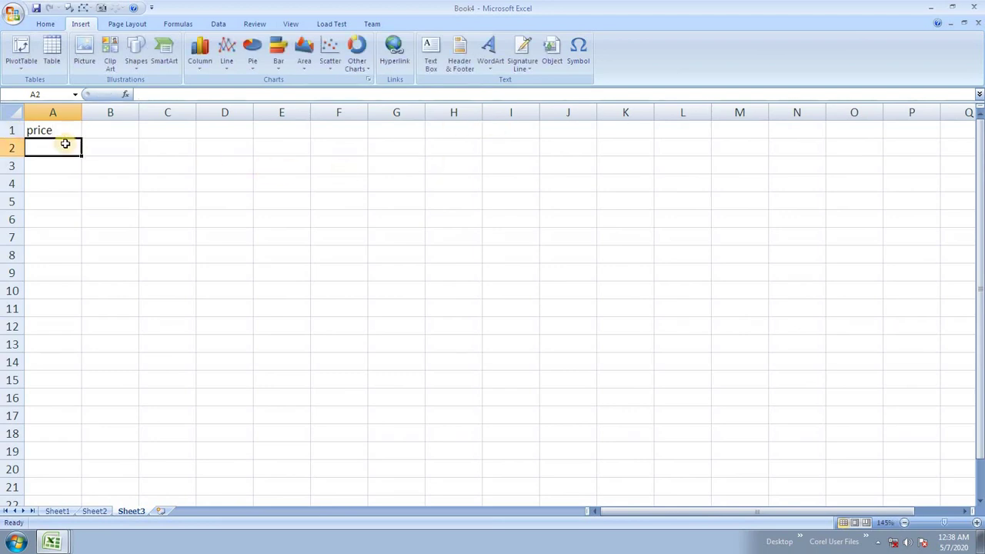
left_click_drag(62, 144, 48, 282)
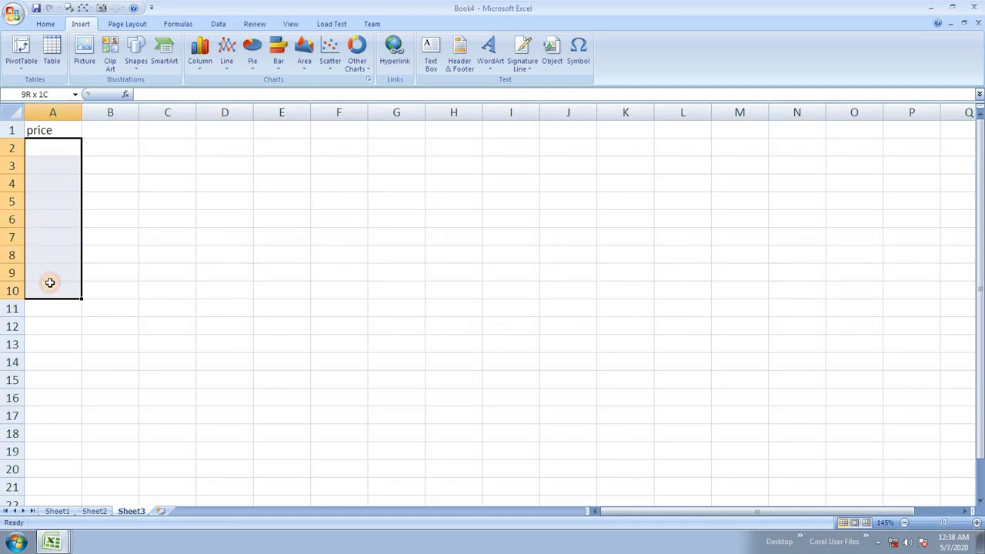
- Enter the formula =SUM(A:A) in cell E5 of Sheet3 to total the whole price column
left_click(281, 201)
type("=sum")
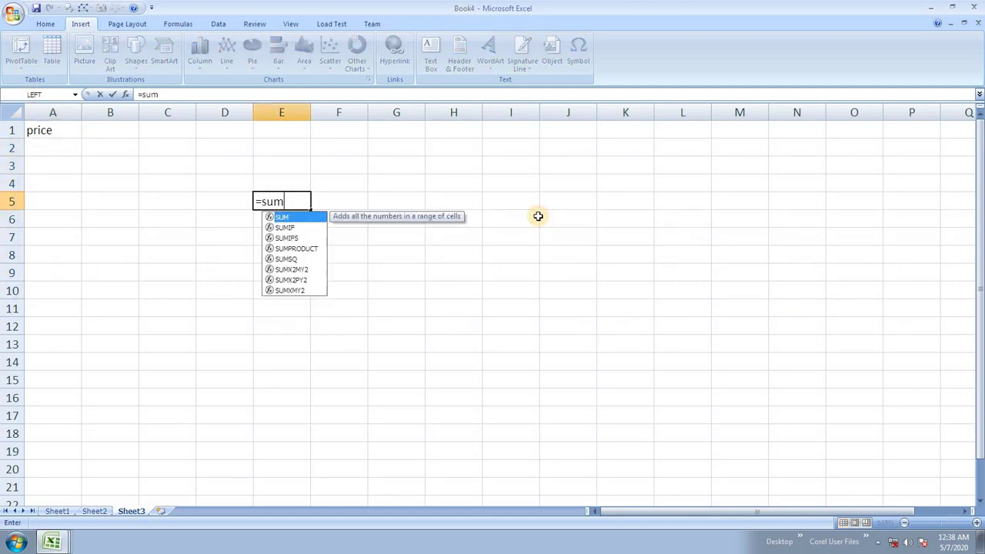
key("Tab")
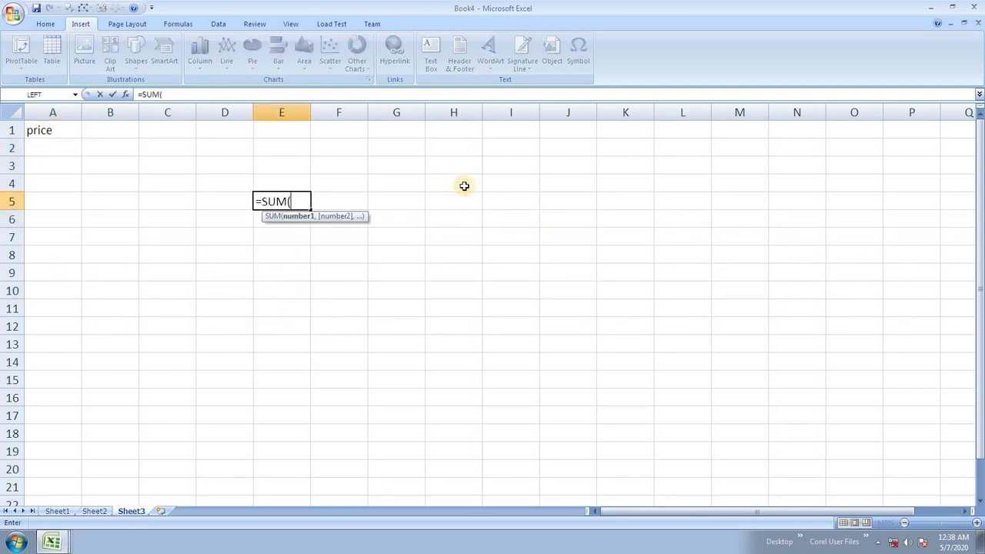
left_click(51, 112)
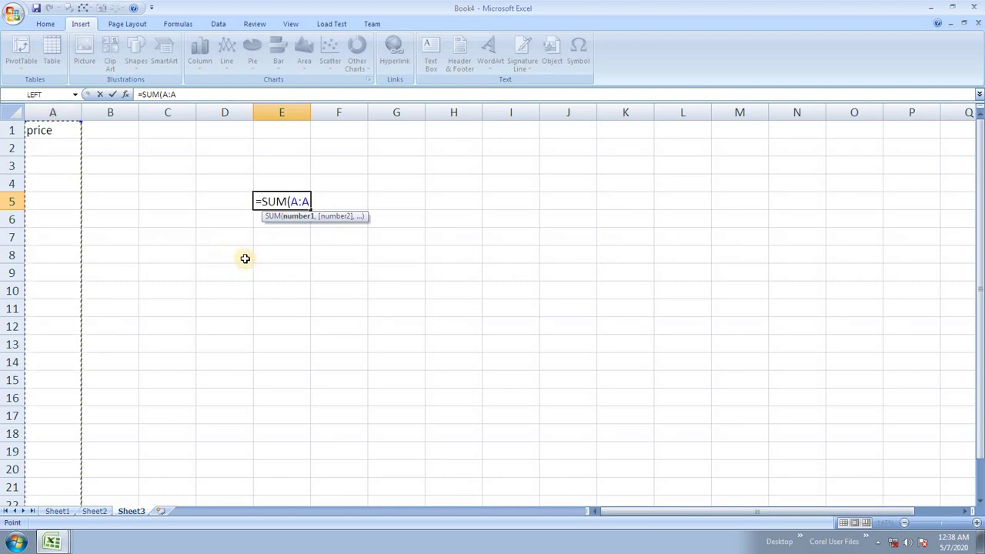
type(")")
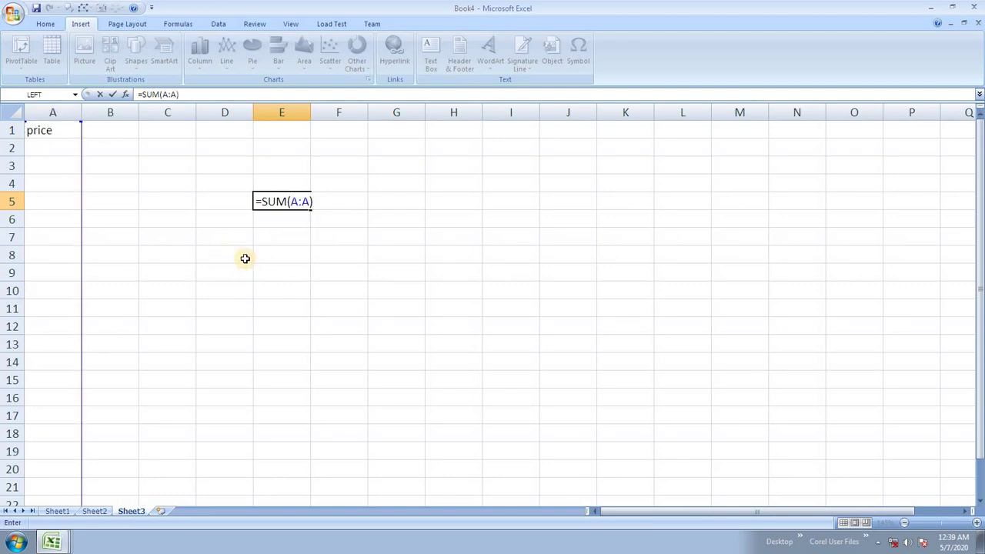
key("Return")
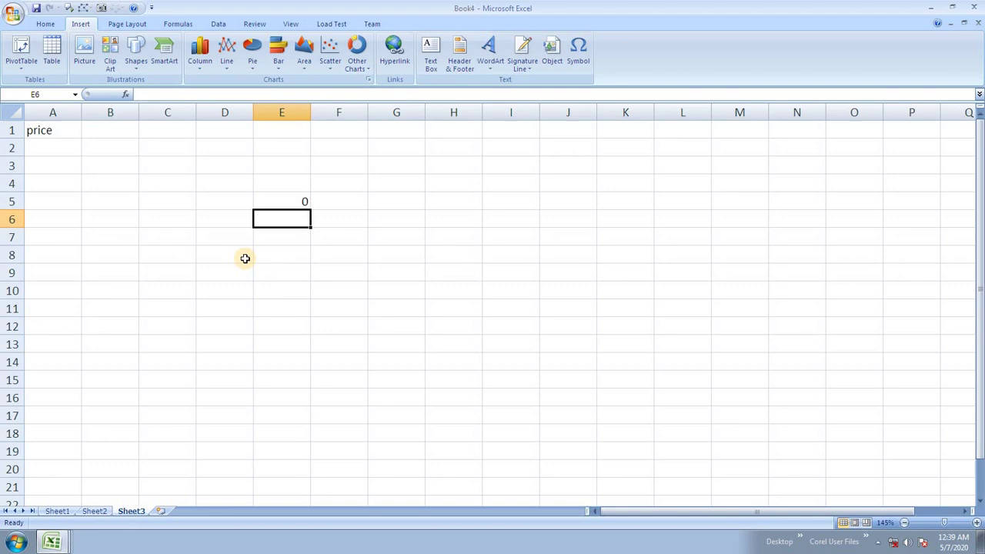
- Fill A2:A9 of the price column with 34, 34, 56, 67, 454, 54, 54 and 55656
left_click(78, 144)
type("34")
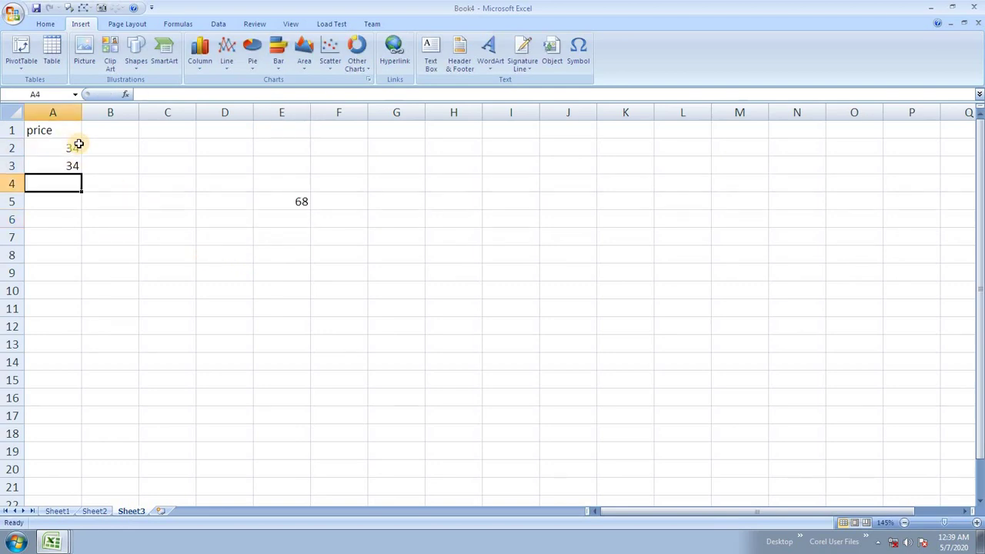
type(" 34 56 67 454")
key("Return")
type("54")
key("Return")
type("54")
key("Return")
type("55656")
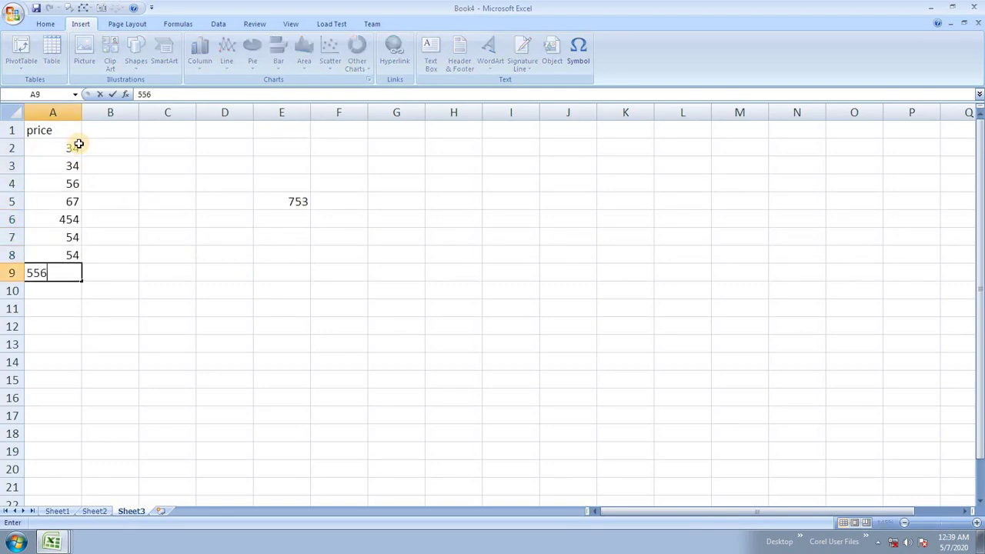
key("Return")
key("Return")
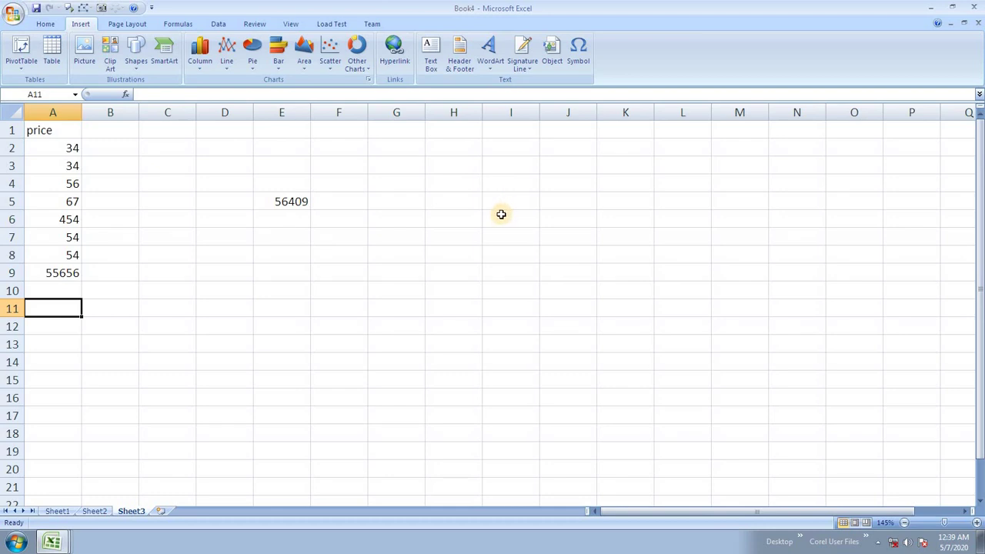
- Insert a text box about 0.3" high and 3.44" wide across columns I to N at rows 3–4, reading Today Total Price
left_click(432, 54)
left_click_drag(773, 177, 806, 181)
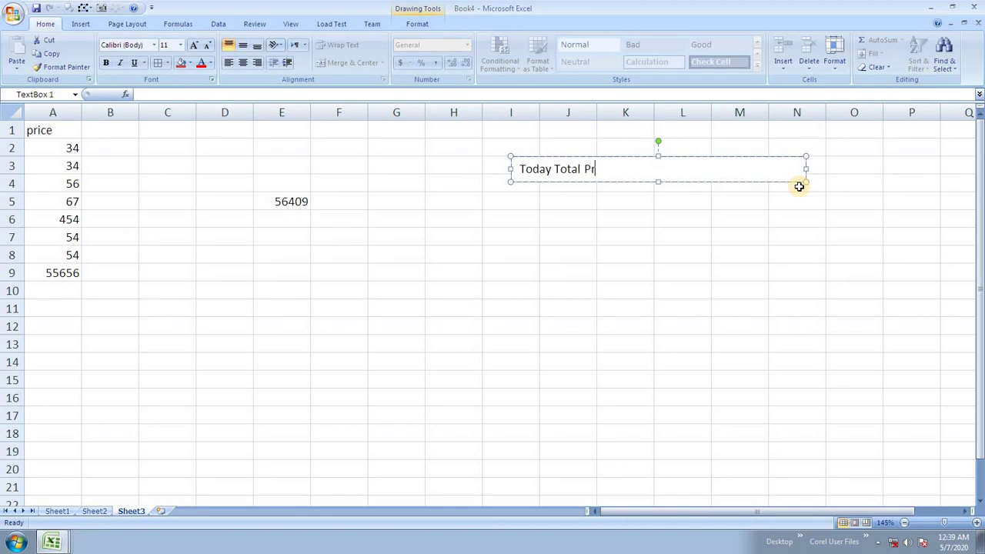
left_click(634, 234)
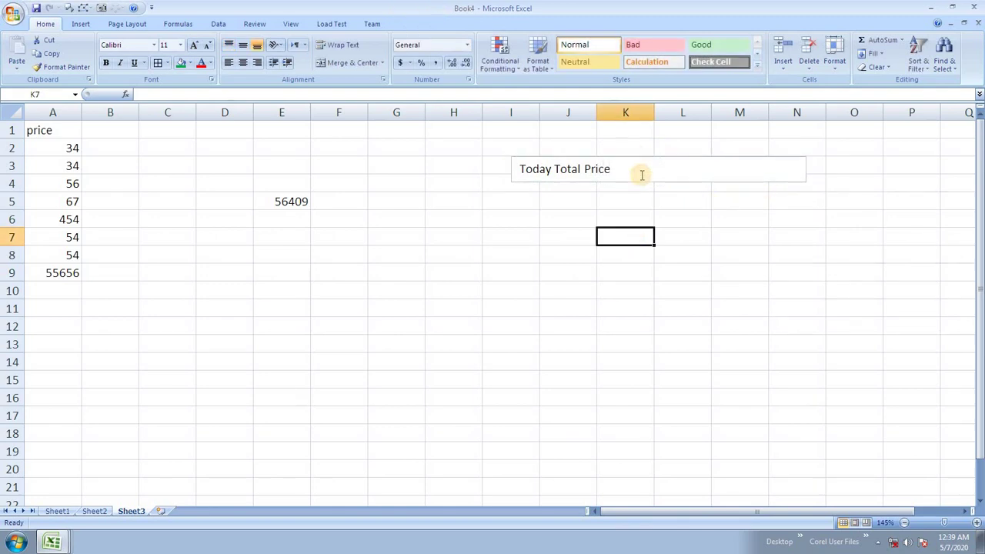
- Apply the light aqua gradient shape style to the Today Total Price text box
left_click(641, 181)
left_click(422, 24)
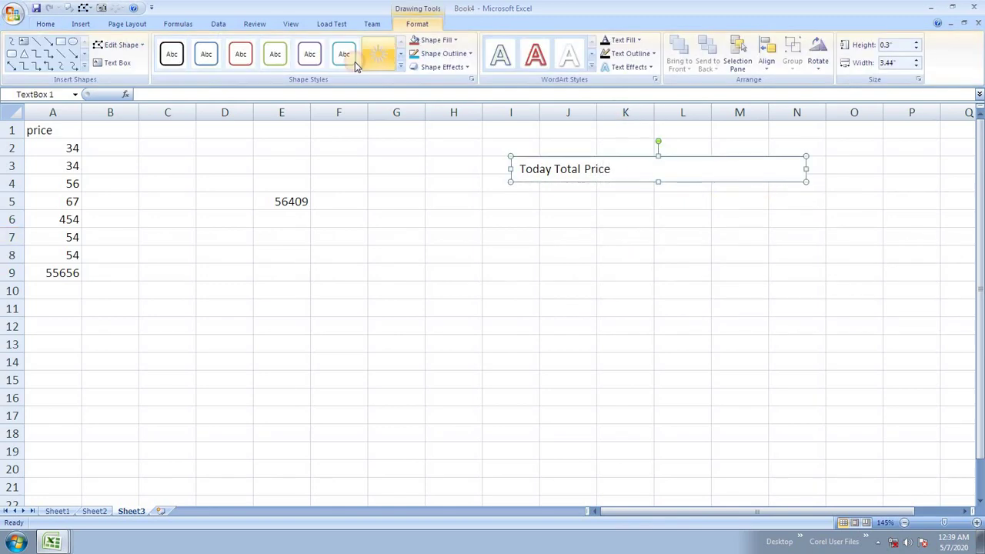
left_click(401, 69)
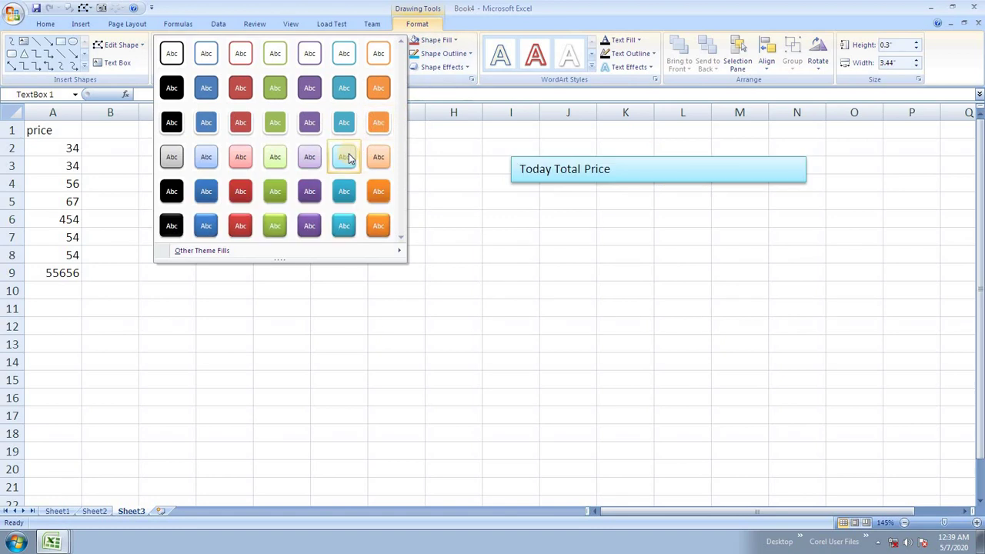
left_click(346, 156)
- Format the Today Total Price text as centred, bold and 14 pt, and make its box slightly taller
left_click(45, 24)
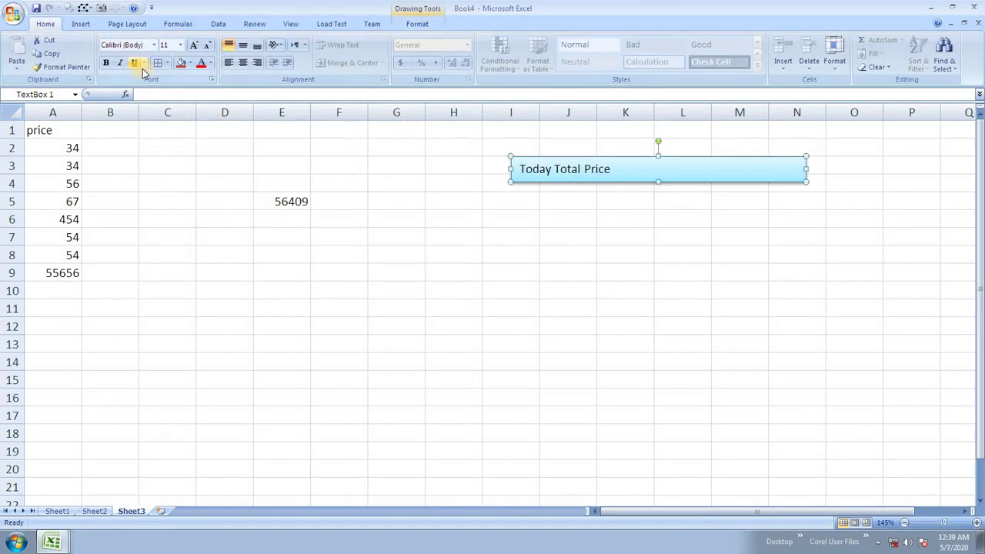
left_click(240, 62)
left_click(194, 45)
left_click(194, 45)
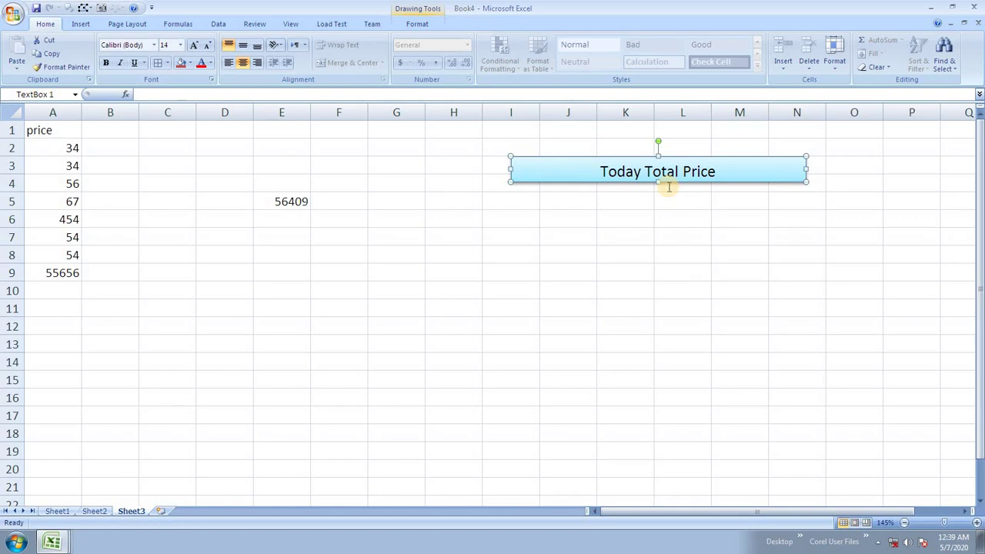
left_click(106, 63)
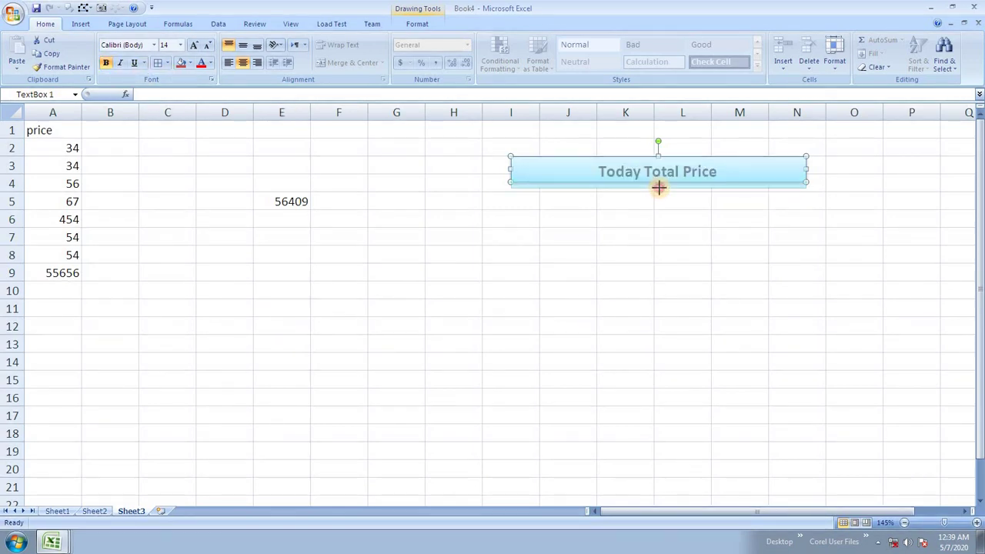
left_click(675, 215)
left_click(730, 183)
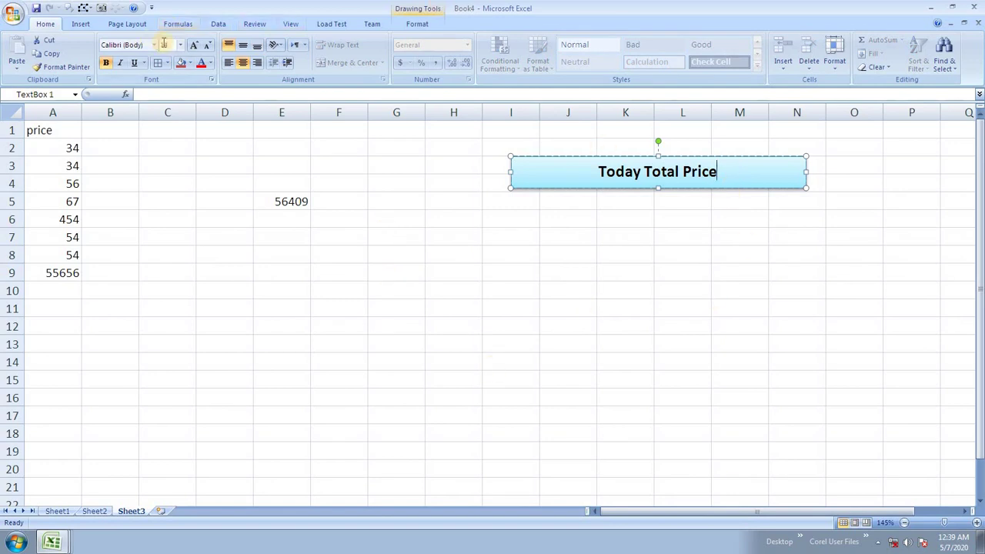
- Draw a second, empty text box about 2.78" high and 6.99" wide and place it directly beneath the Today Total Price heading
left_click(81, 24)
left_click(432, 55)
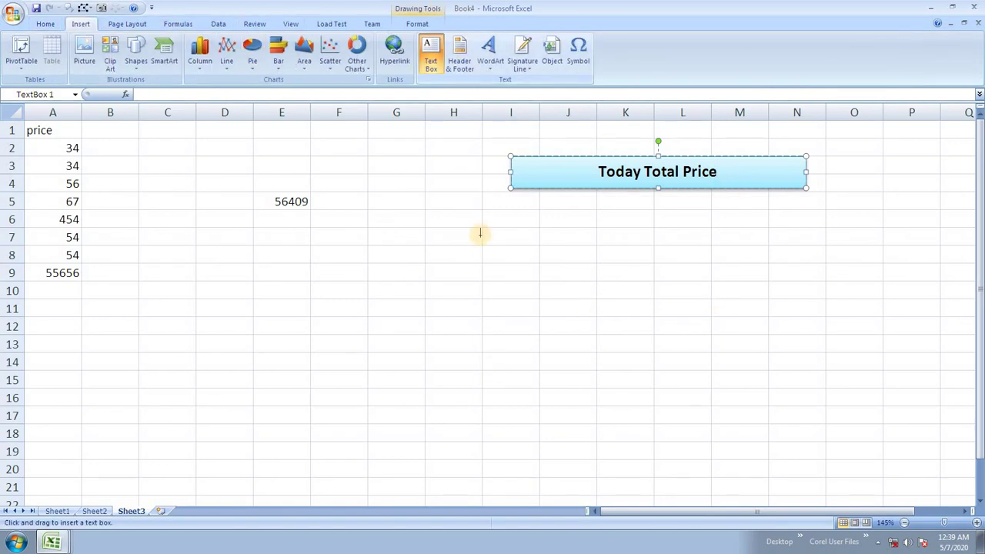
left_click_drag(346, 233, 944, 472)
left_click_drag(701, 238, 695, 193)
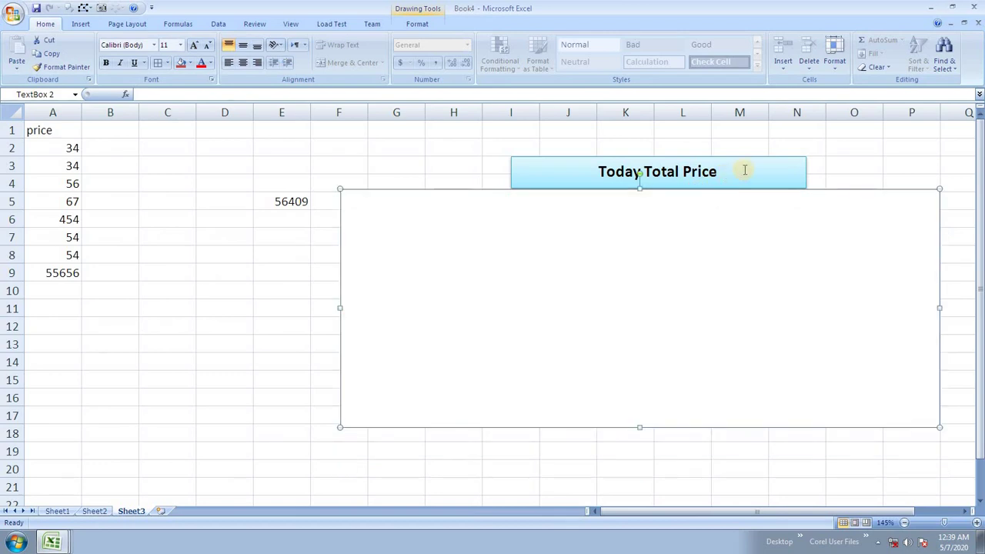
- Align the Today Total Price heading and the large empty text box on their horizontal centres
left_click(745, 170)
left_click(414, 24)
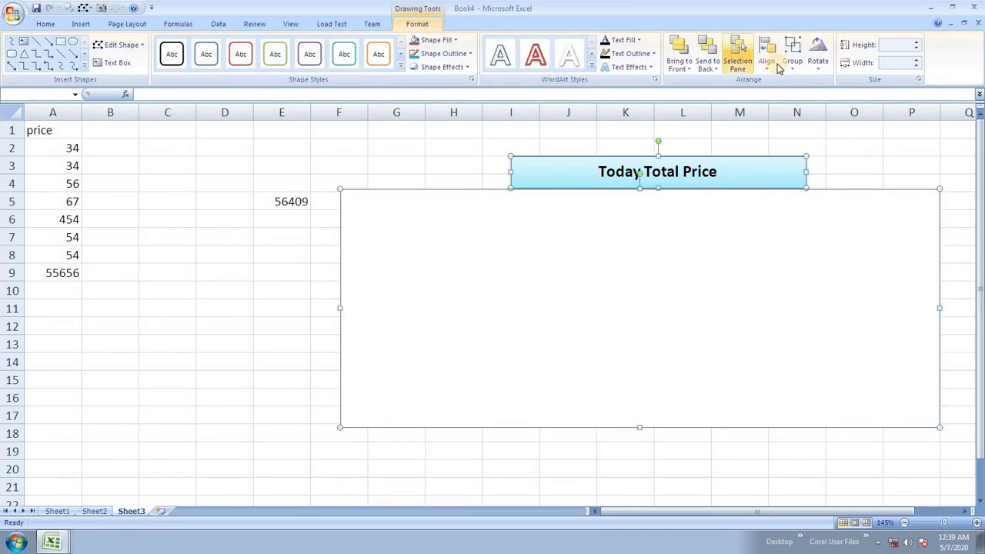
left_click(766, 55)
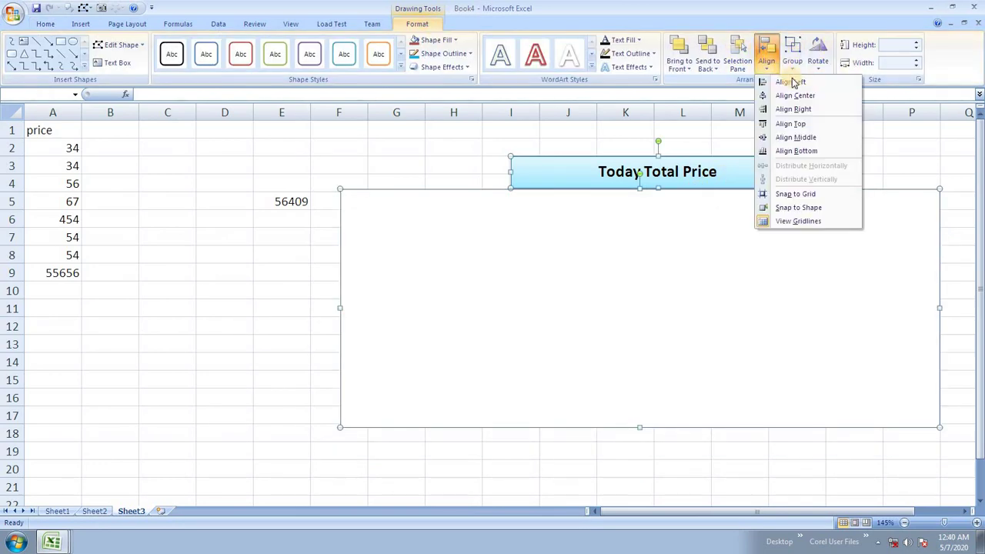
left_click(801, 97)
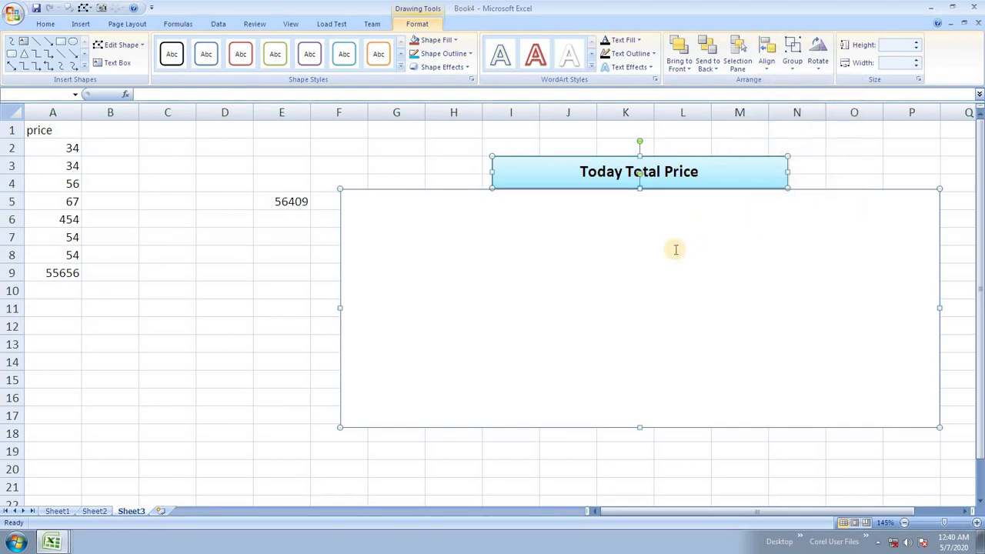
left_click(385, 169)
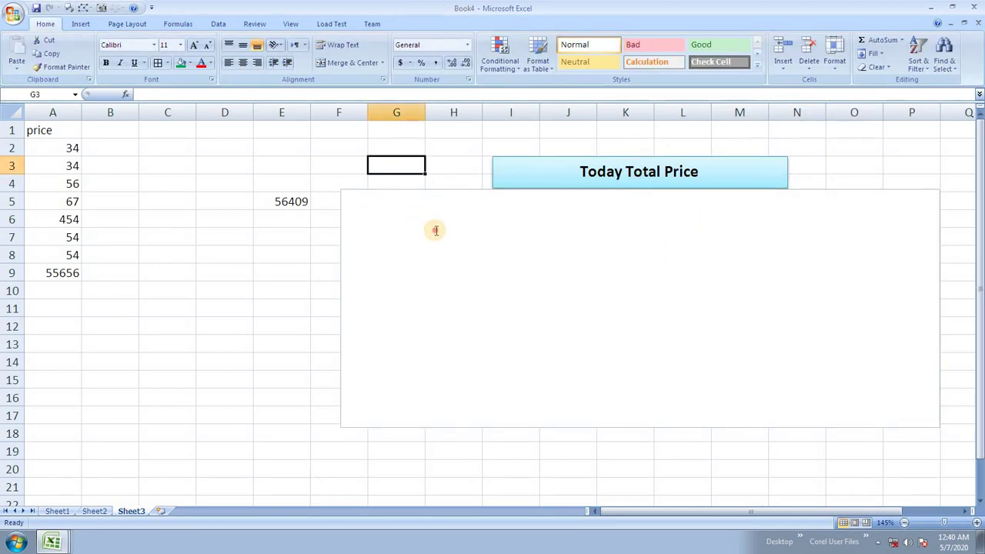
- Examine the large empty text box and the total's formula in cell E5
left_click(437, 229)
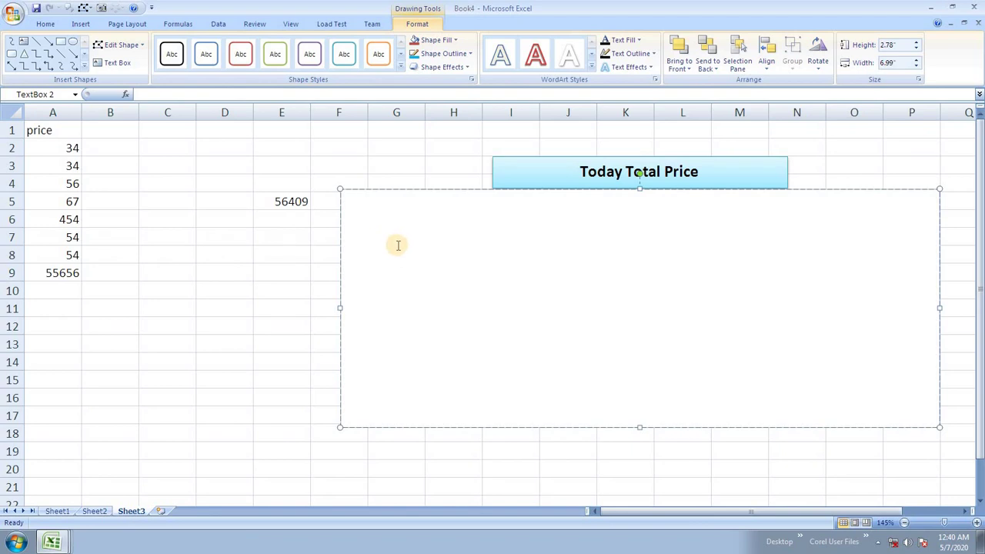
left_click(287, 203)
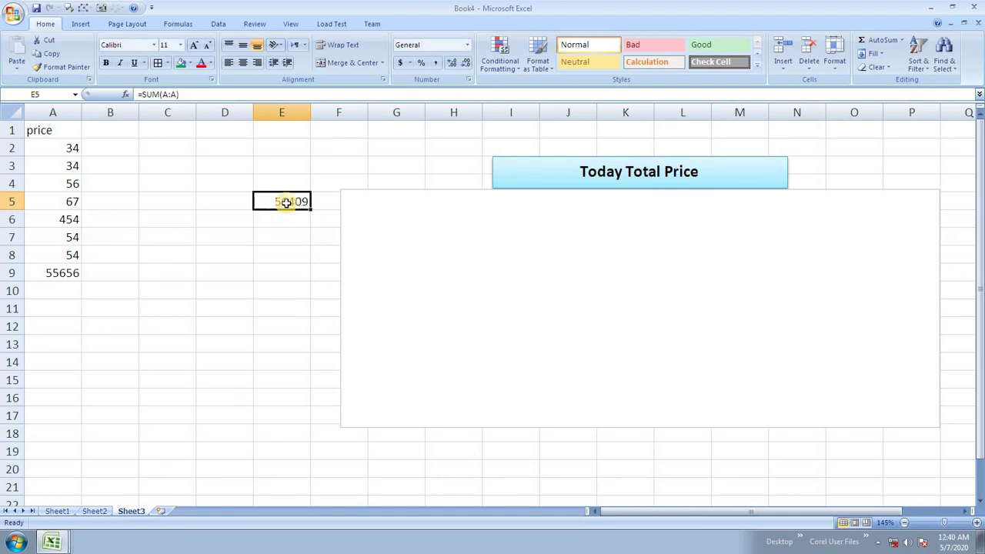
- Link the large empty text box to the total in cell E5 with the formula =E5
left_click(435, 239)
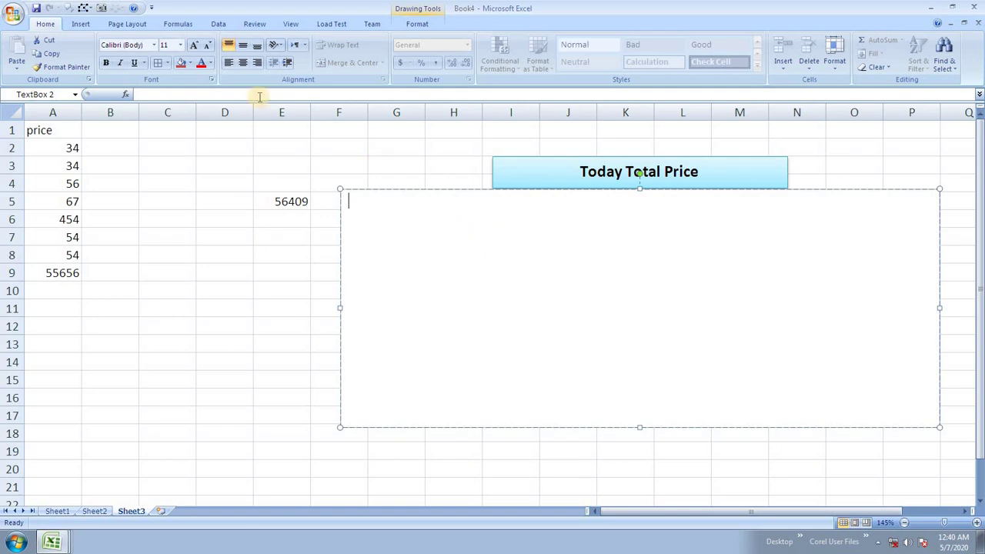
left_click(204, 94)
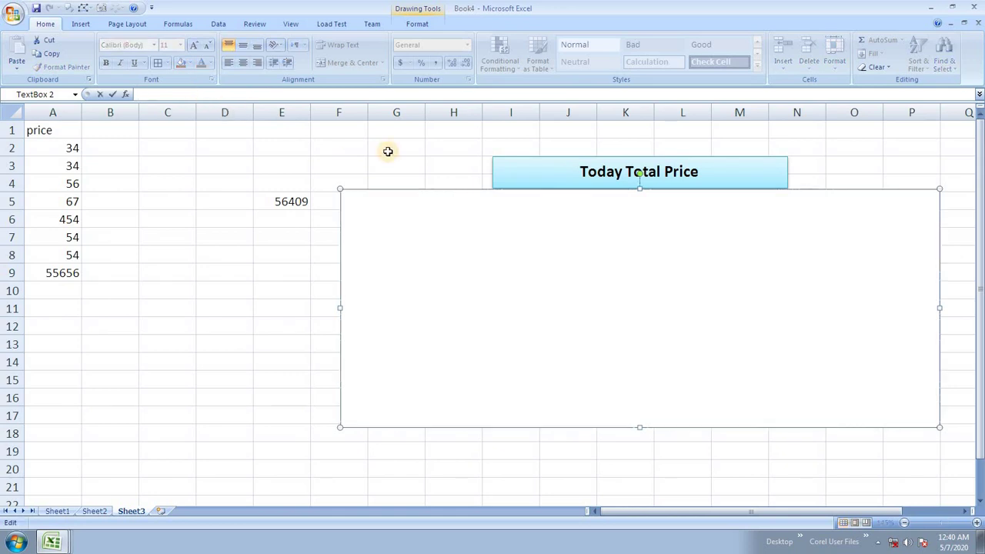
type("=")
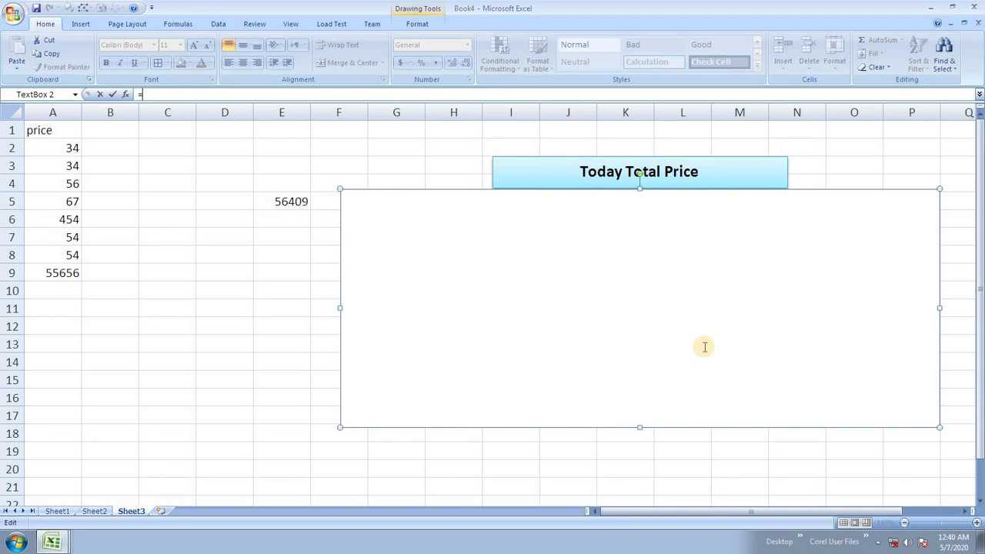
type("e")
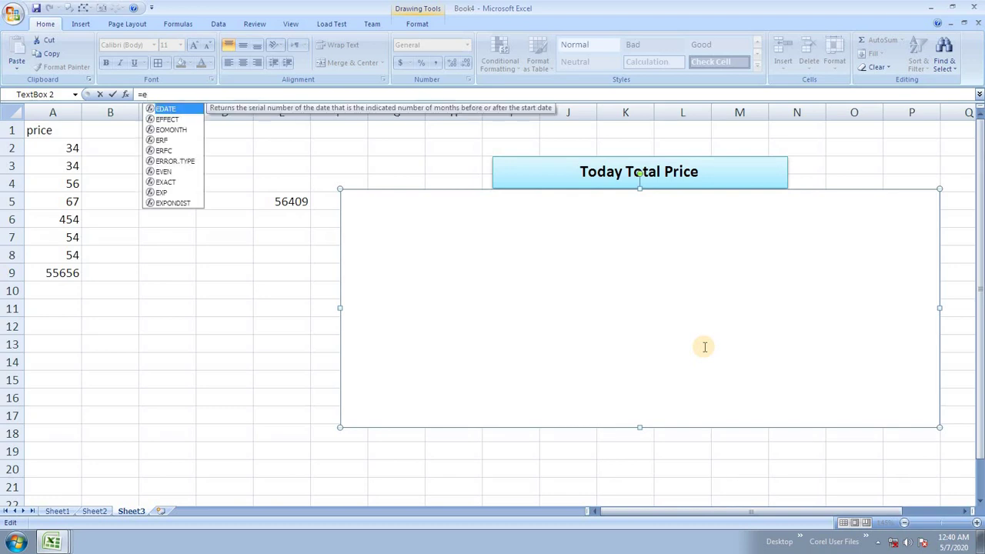
type("5")
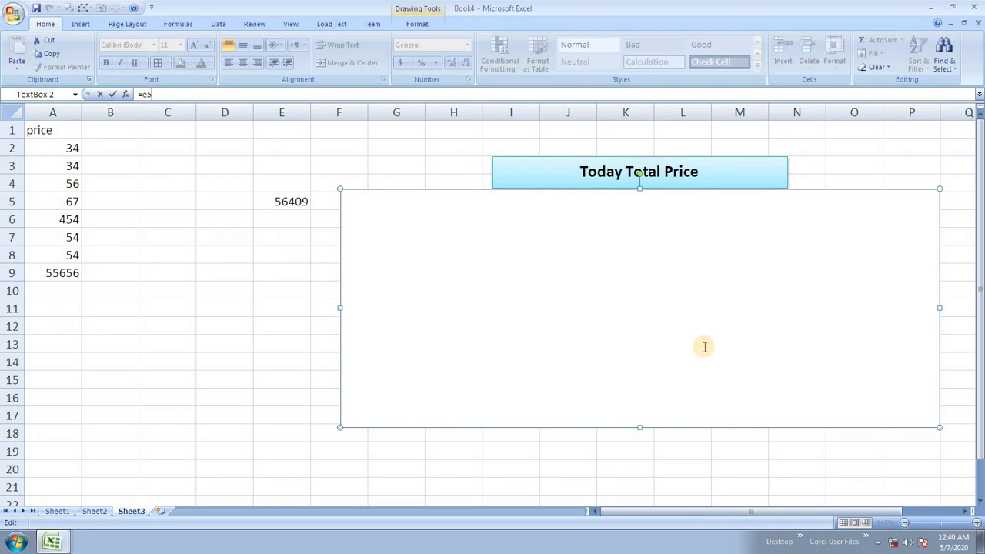
key("Return")
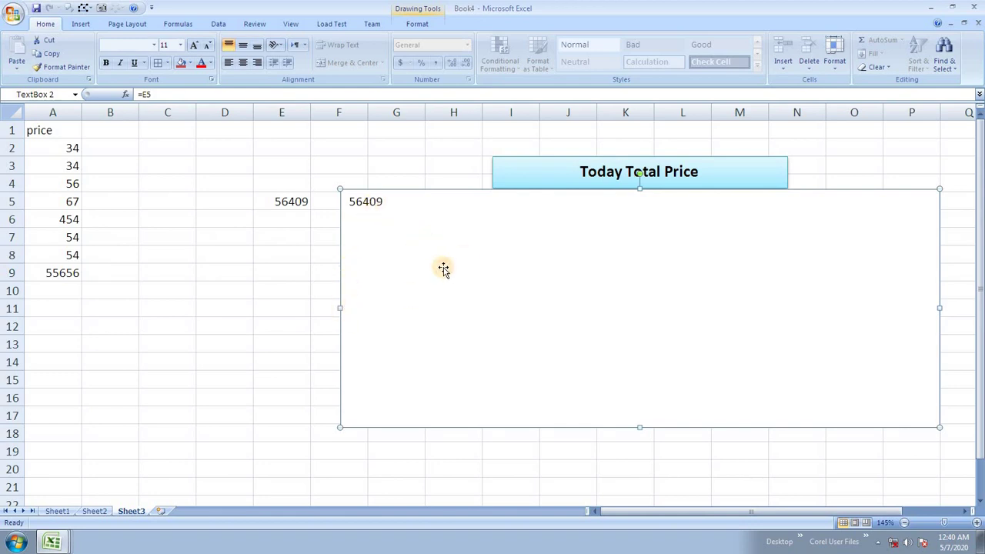
- Apply the Intense Effect - Accent 1 shape style to the large text box that shows the total
left_click(417, 23)
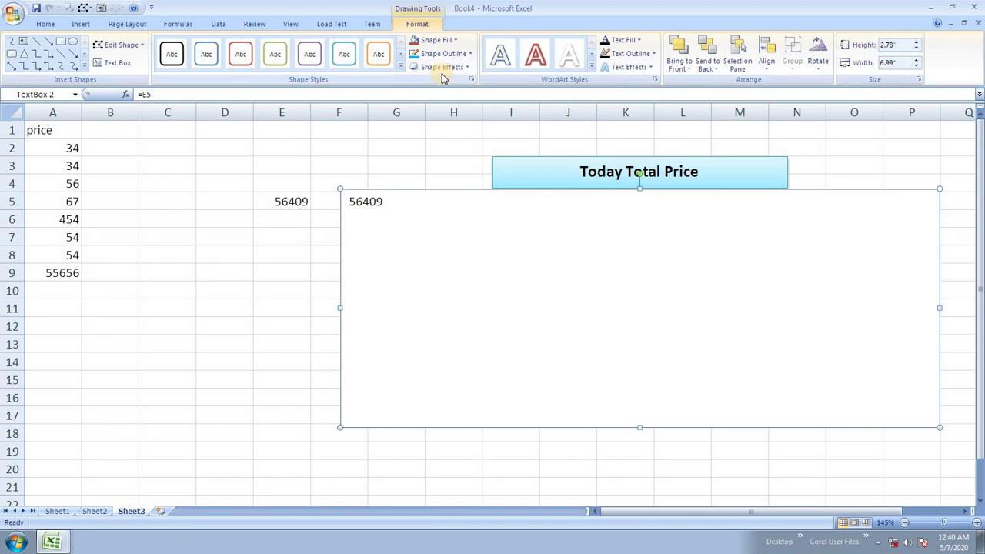
left_click(399, 66)
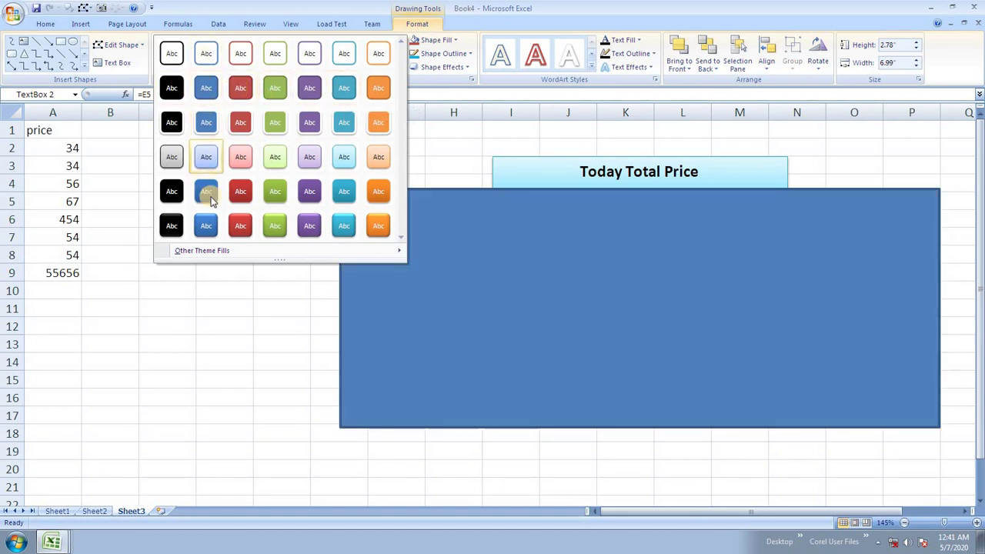
left_click(207, 225)
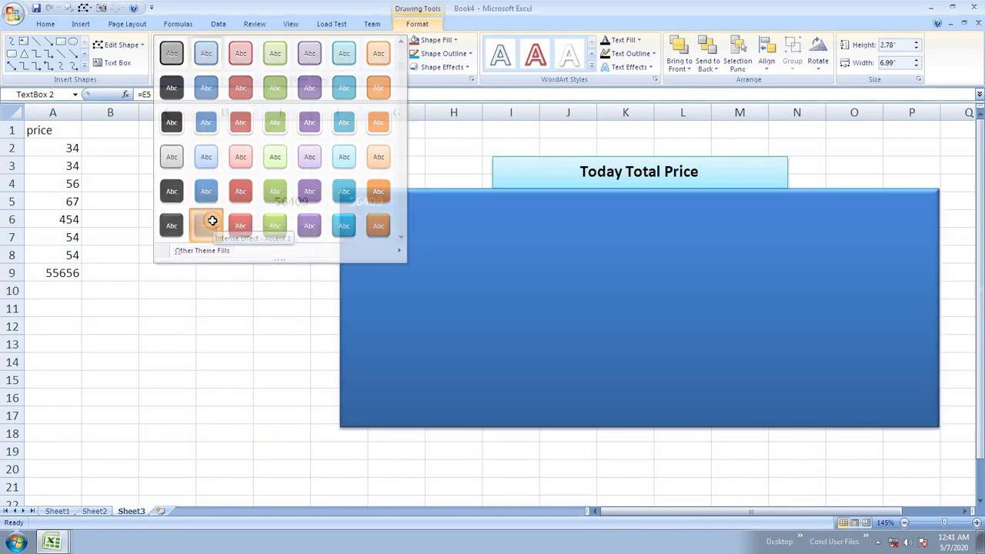
- Centre the total horizontally and vertically in the blue text box and enlarge its font to 36 pt
left_click(46, 24)
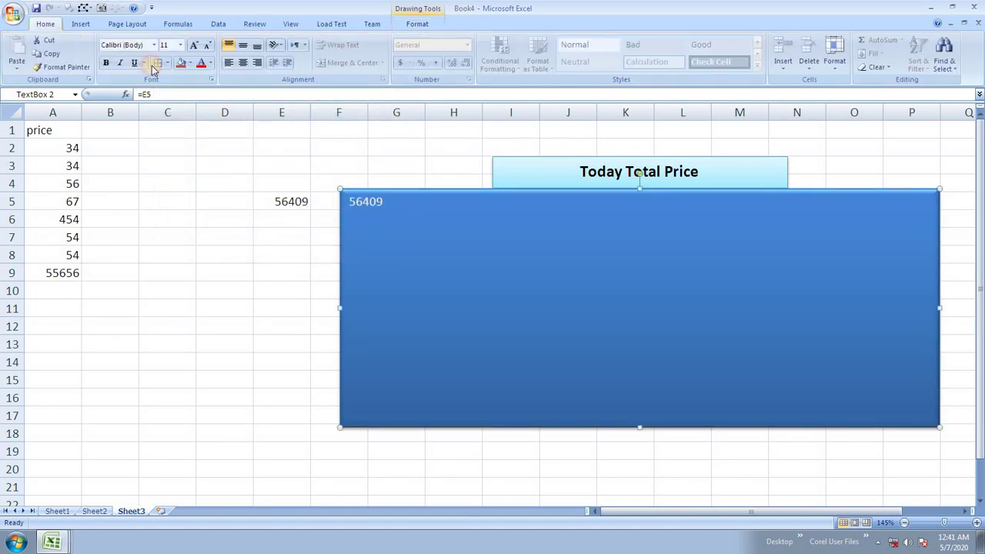
left_click(245, 63)
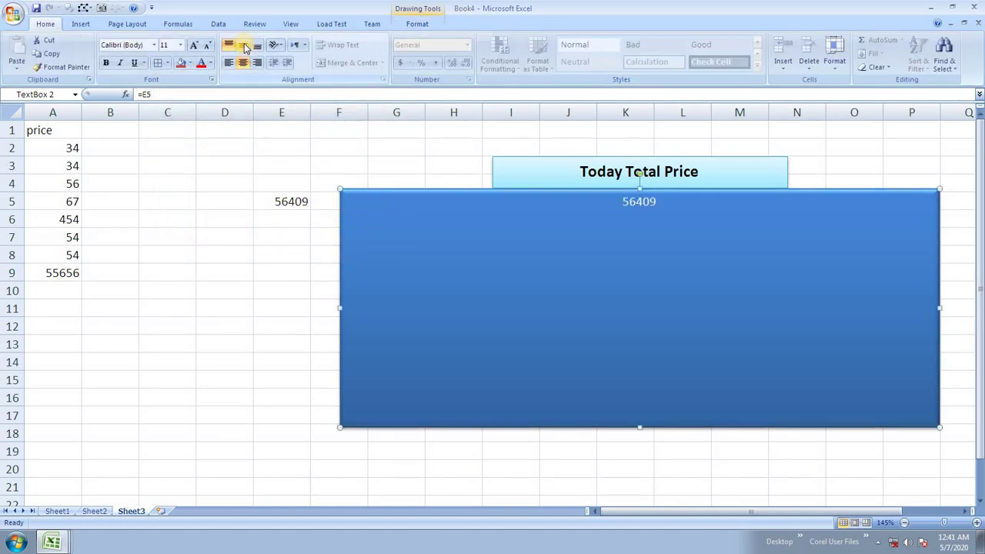
left_click(243, 46)
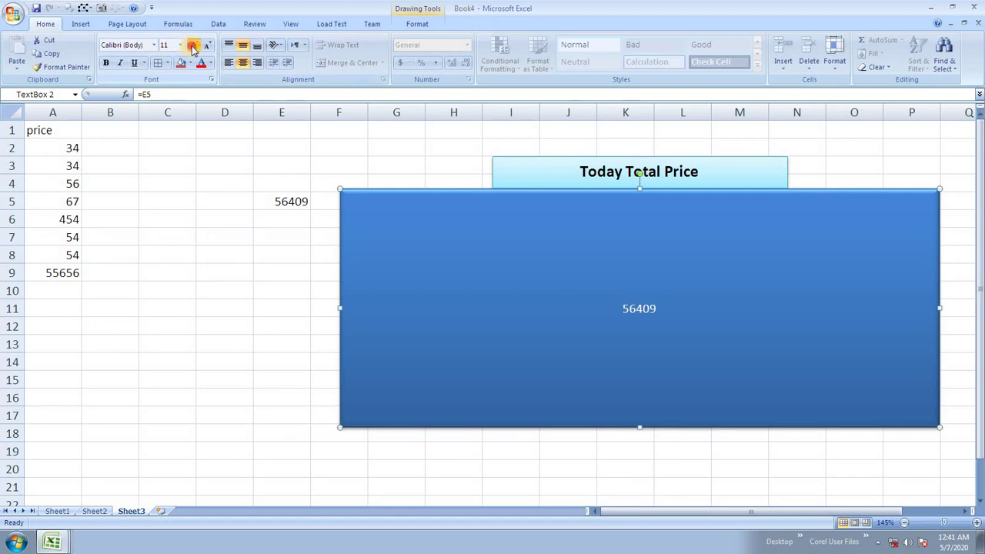
left_click(193, 46)
left_click(193, 47)
left_click(194, 46)
left_click(193, 46)
left_click(193, 47)
left_click(194, 46)
left_click(193, 46)
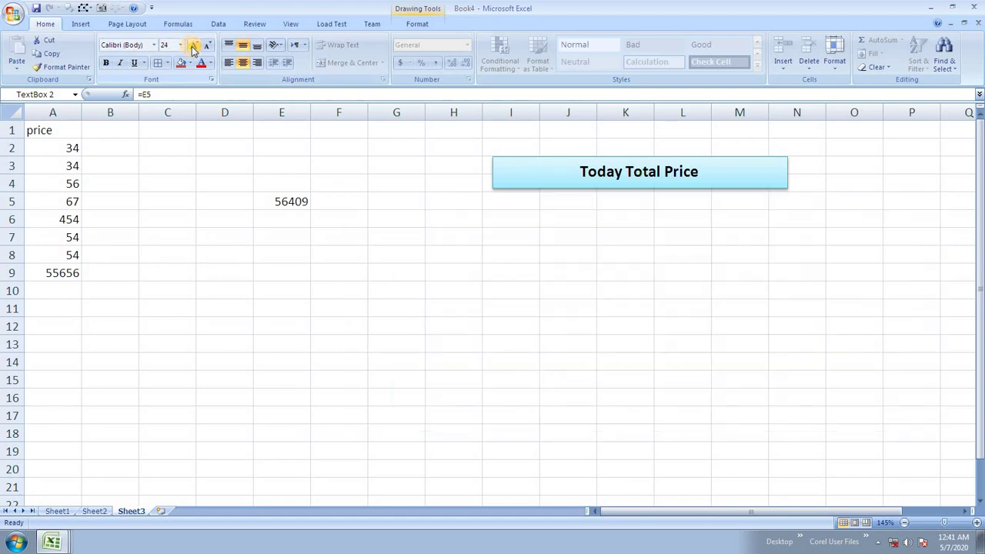
left_click(193, 47)
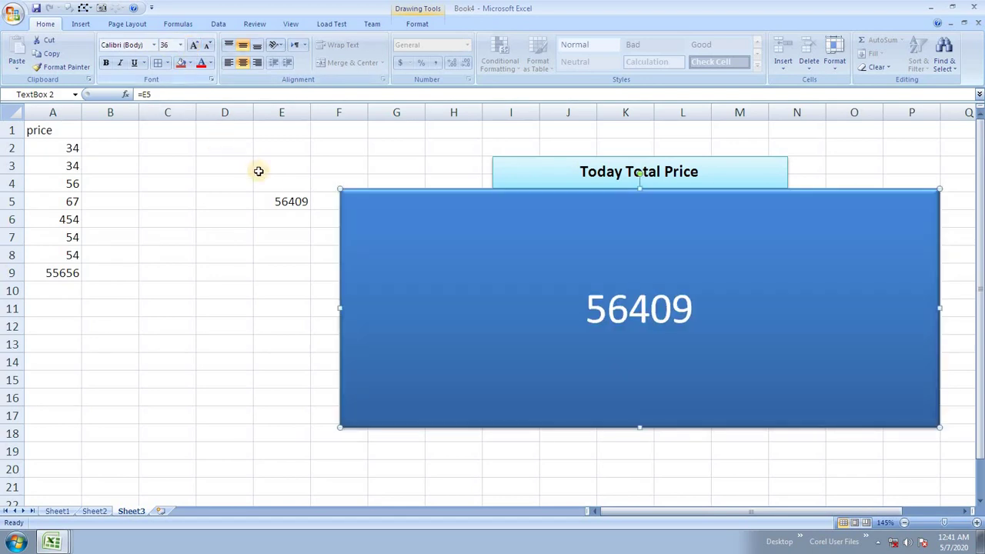
- Format the total in cell E5 with the Comma number style
left_click(291, 204)
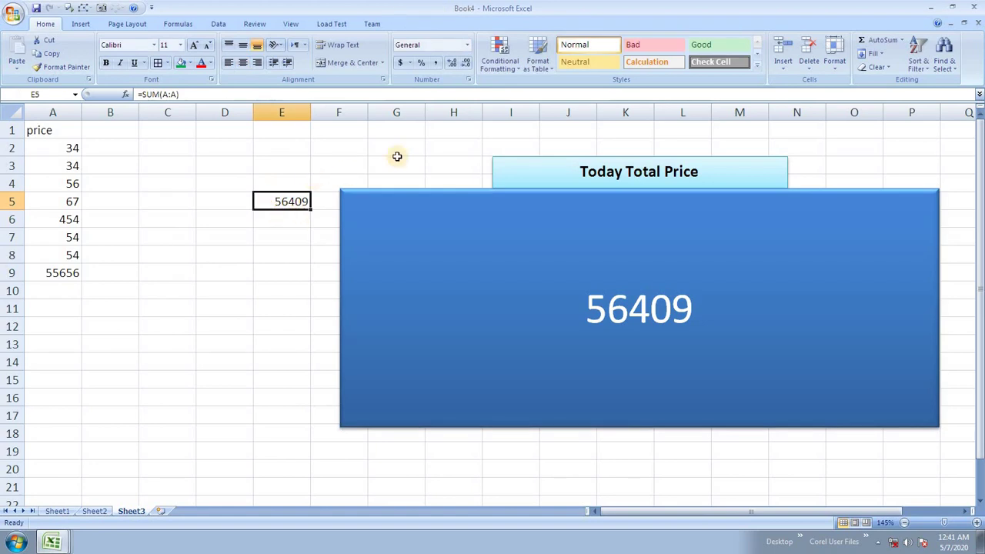
left_click(435, 63)
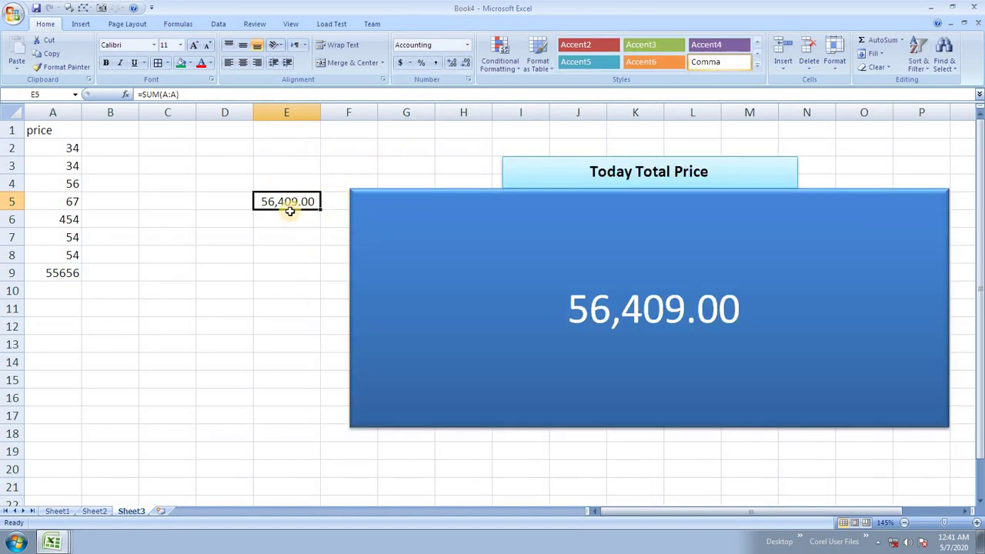
left_click(71, 148)
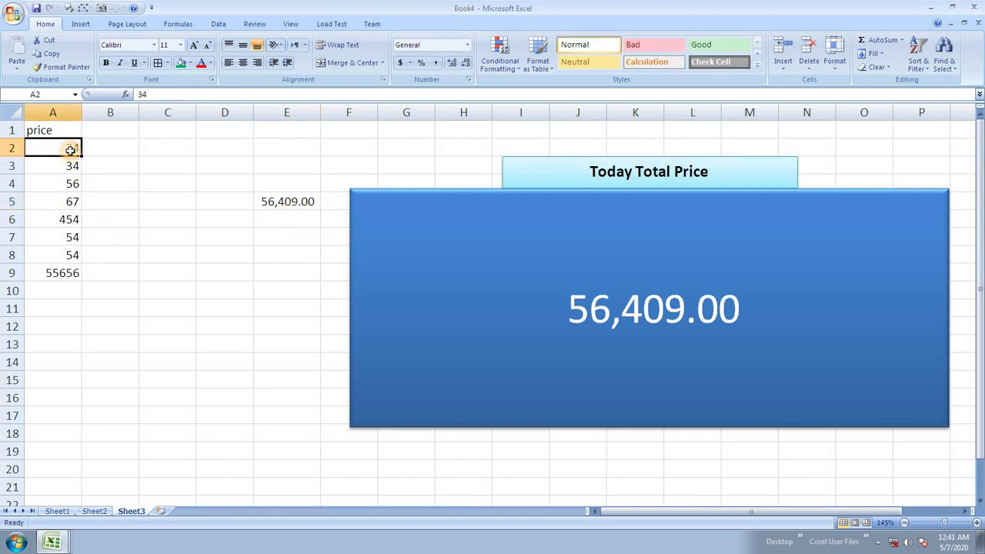
- Hide column E, which holds the total's formula
left_click(293, 203)
right_click(301, 114)
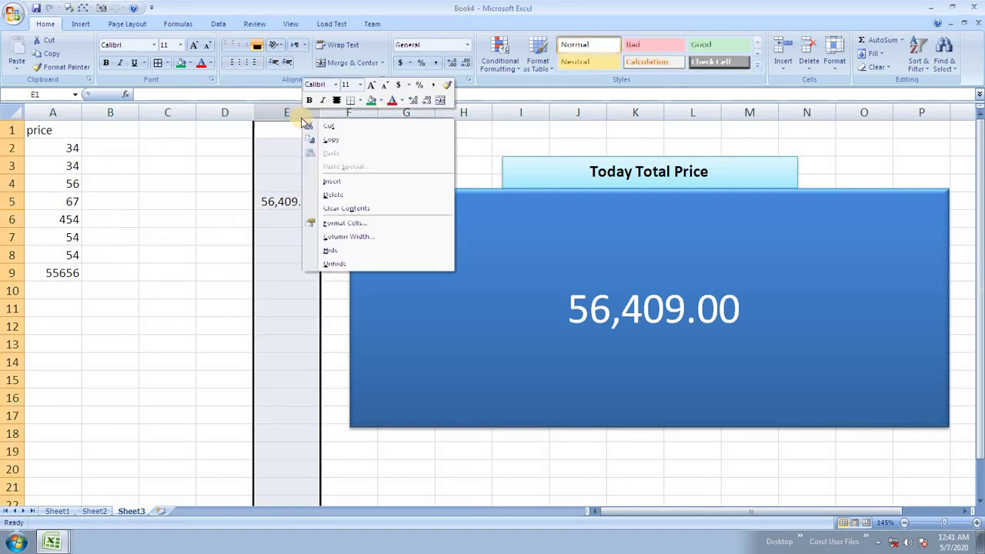
left_click(345, 251)
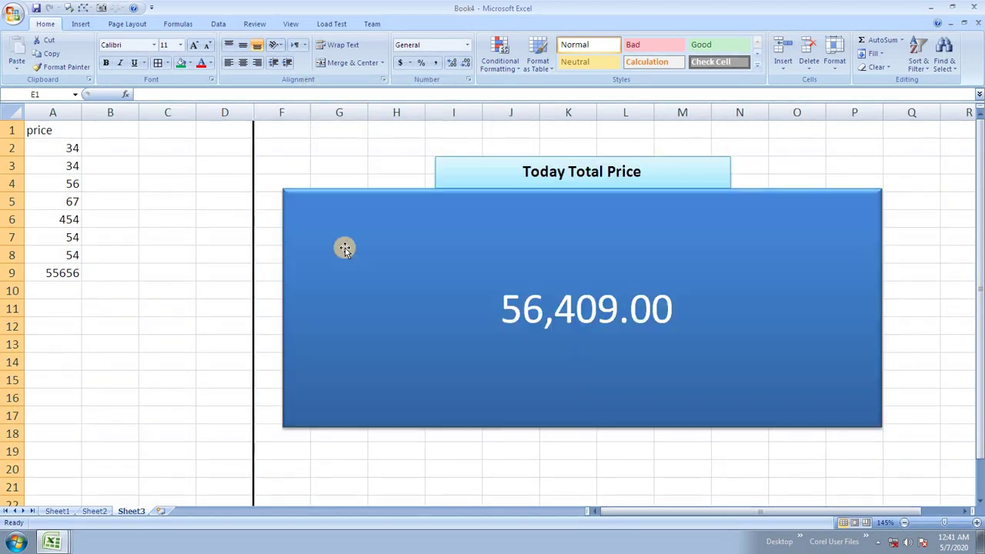
left_click(229, 190)
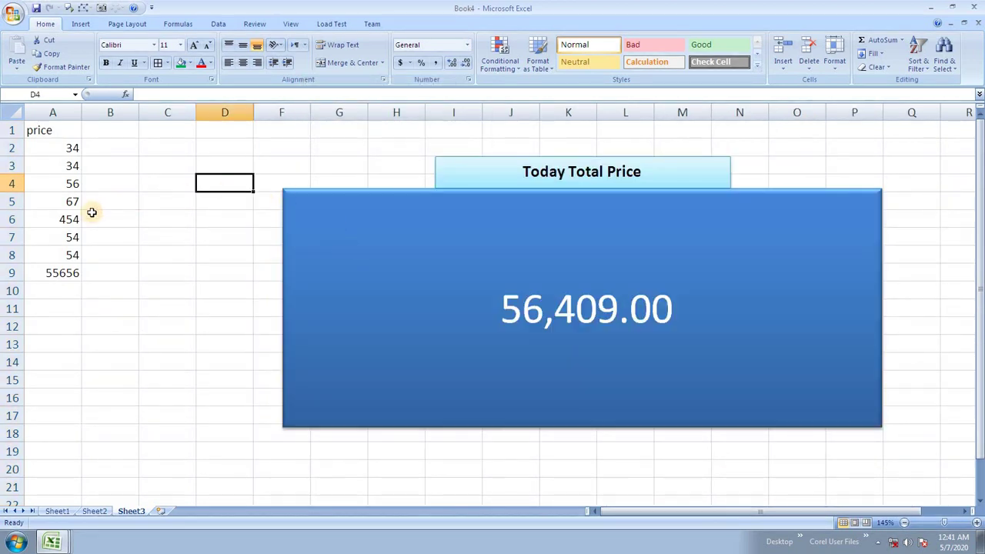
- Replace the prices in cells A2 to A5 with 100, 20000, 8574 and 9666
left_click(52, 149)
type("100")
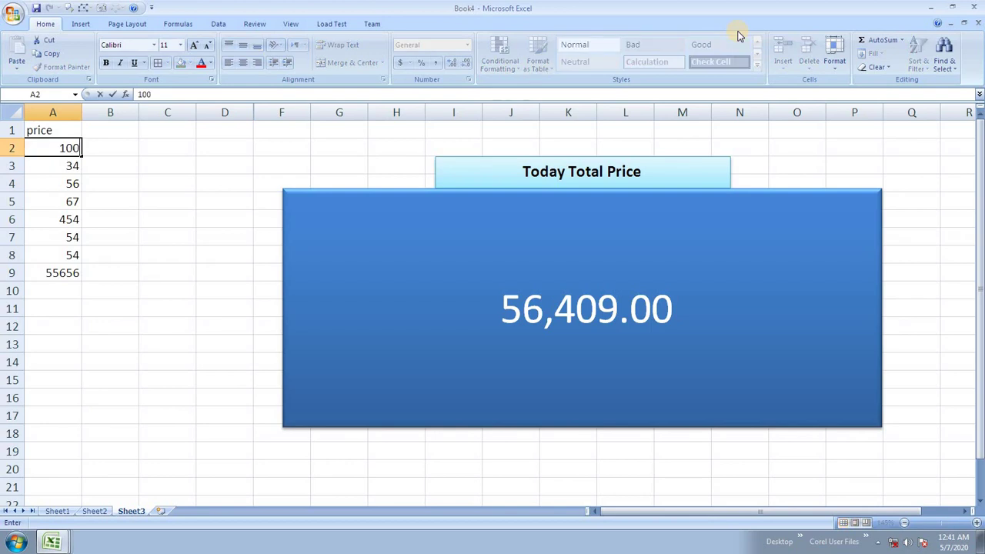
key("Return")
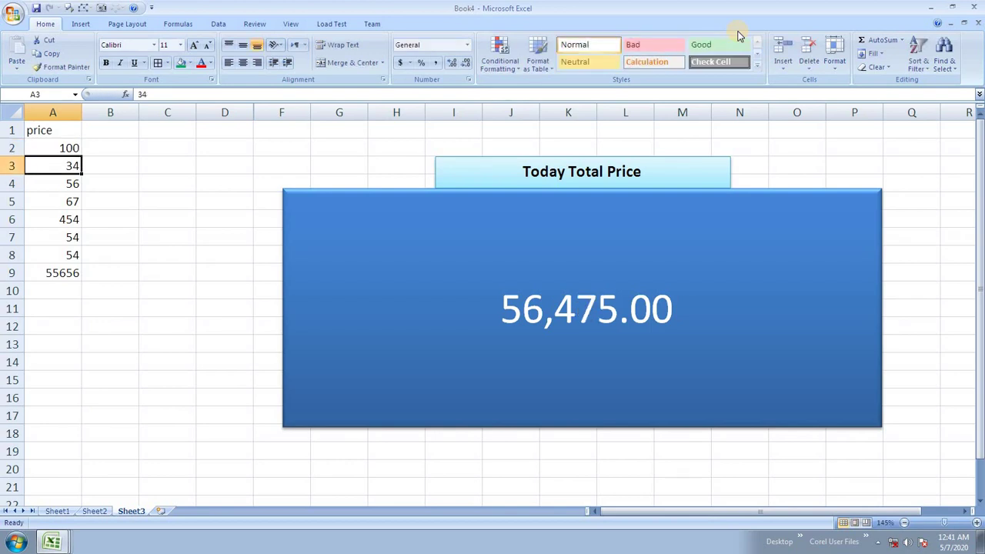
type("20000")
key("Return")
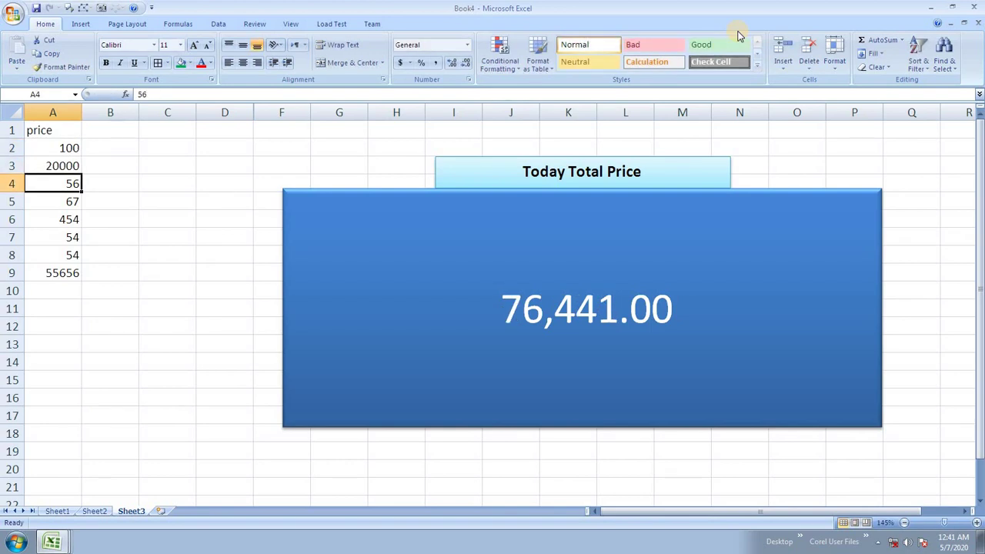
type("8574")
key("Return")
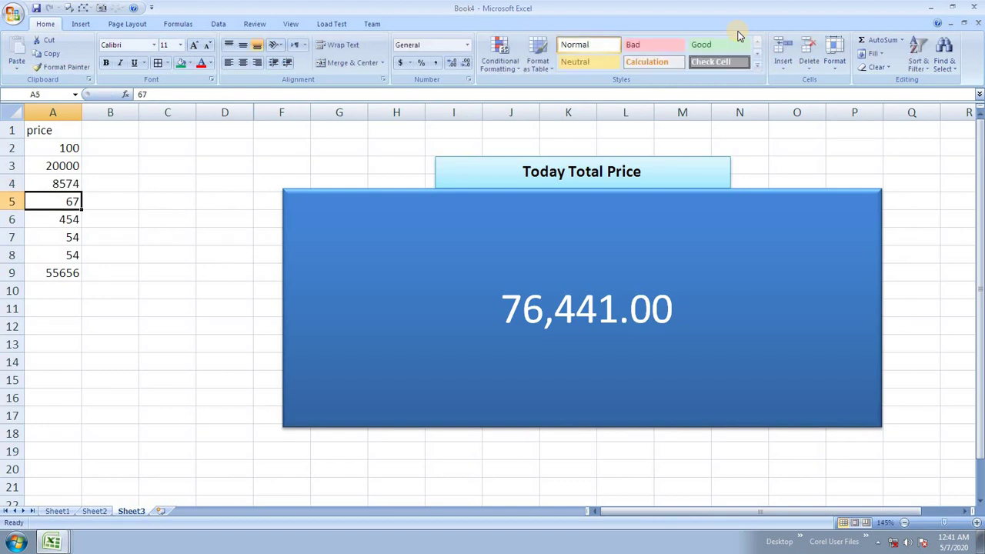
type("9666")
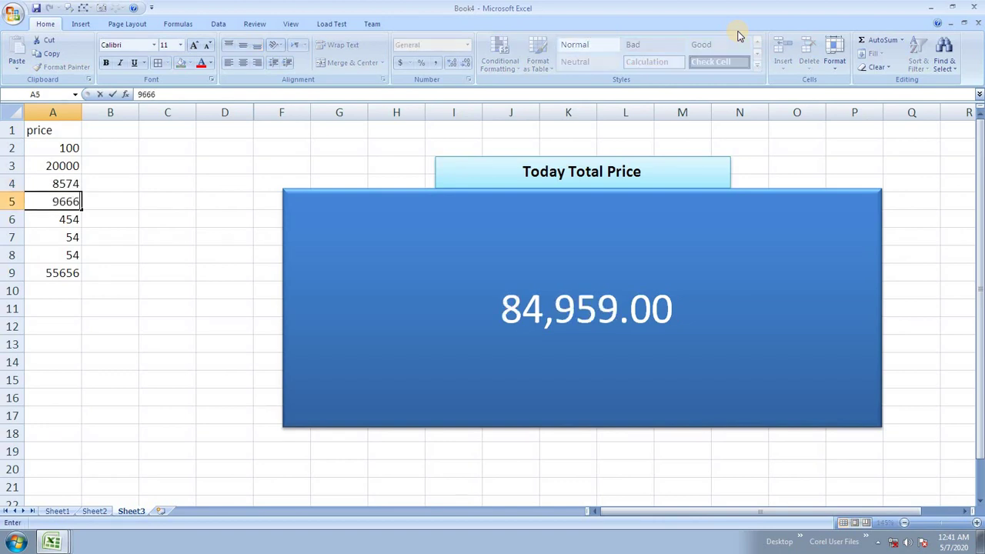
key("Return")
- Replace the prices in cells A6 to A9 with 4512, 8545, 2541 and 9685
type("4512")
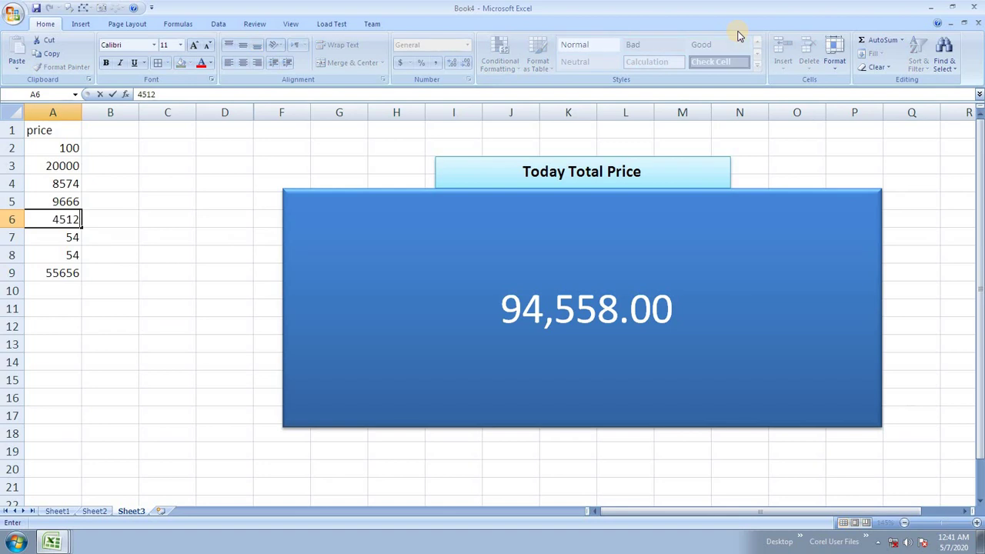
key("Return")
type("8545")
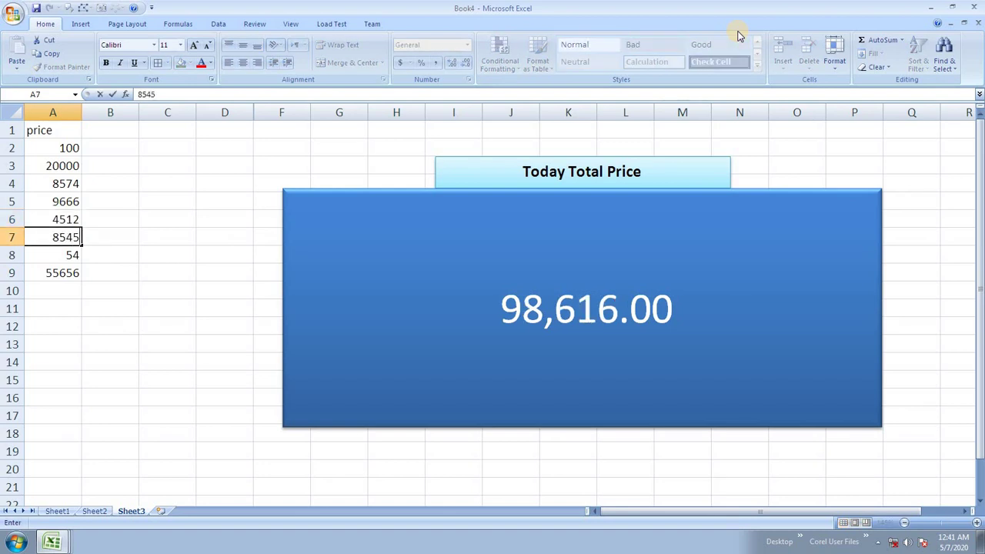
key("Return")
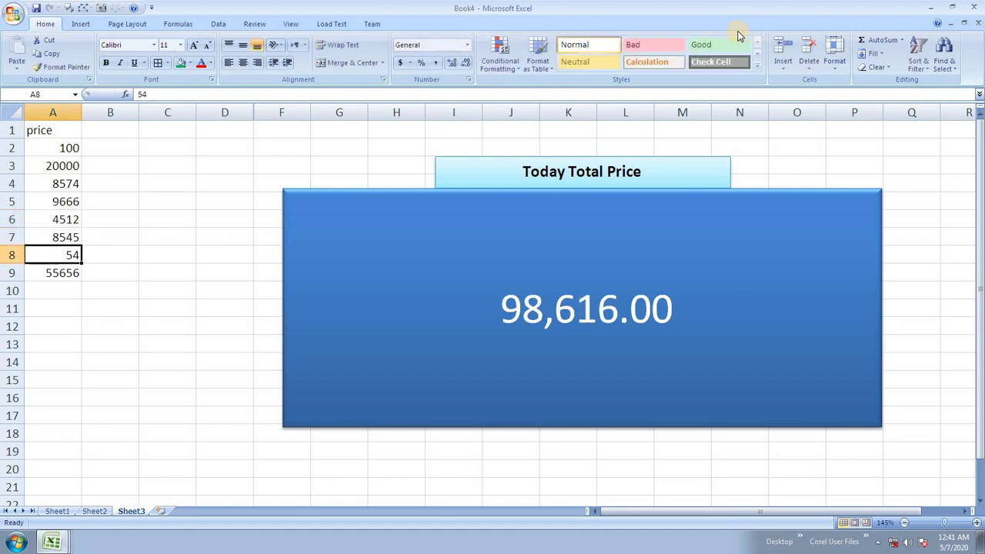
type("2541")
key("Return")
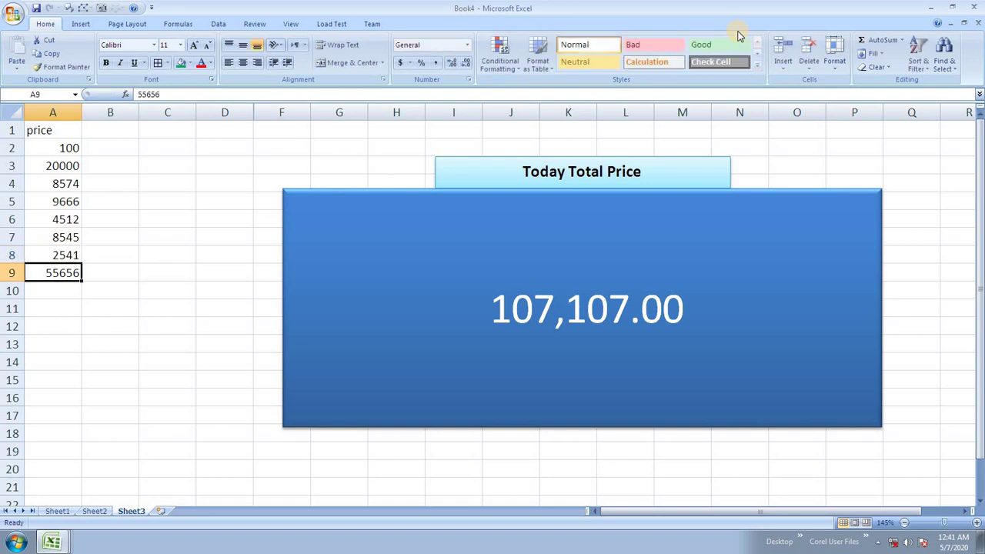
type("9685")
key("Return")
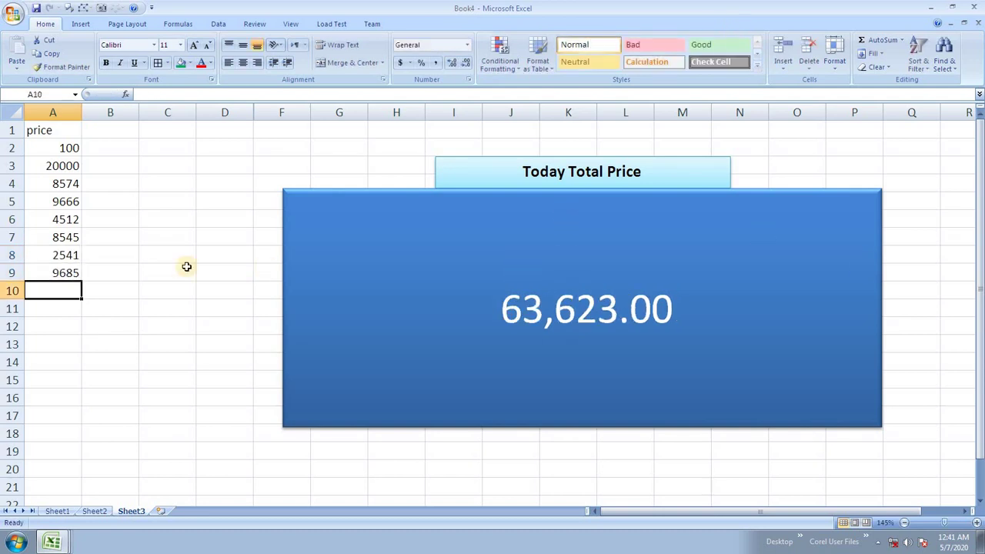
- Add two more prices, 11245 in cell A10 and 2562 in cell A11
type("112")
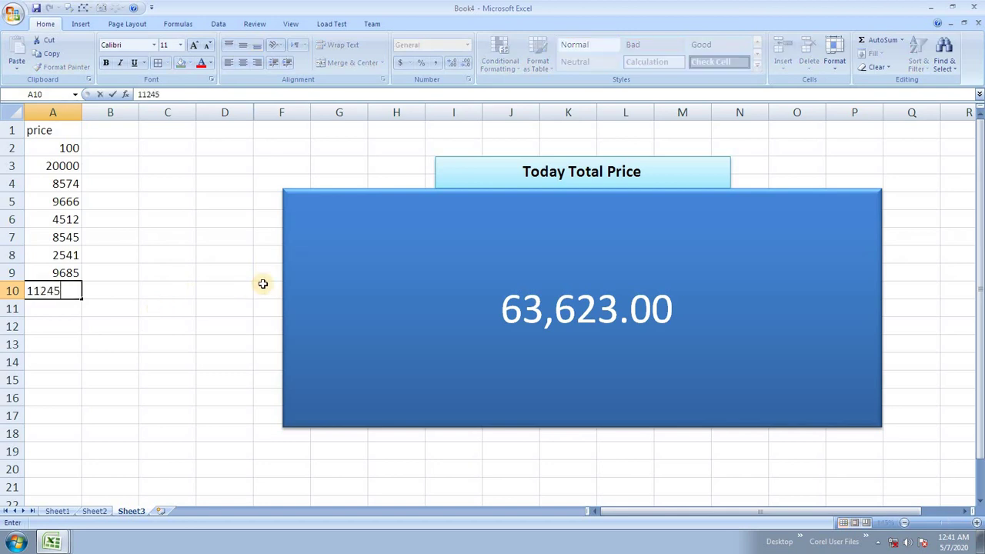
type("45")
key("Return")
type("25")
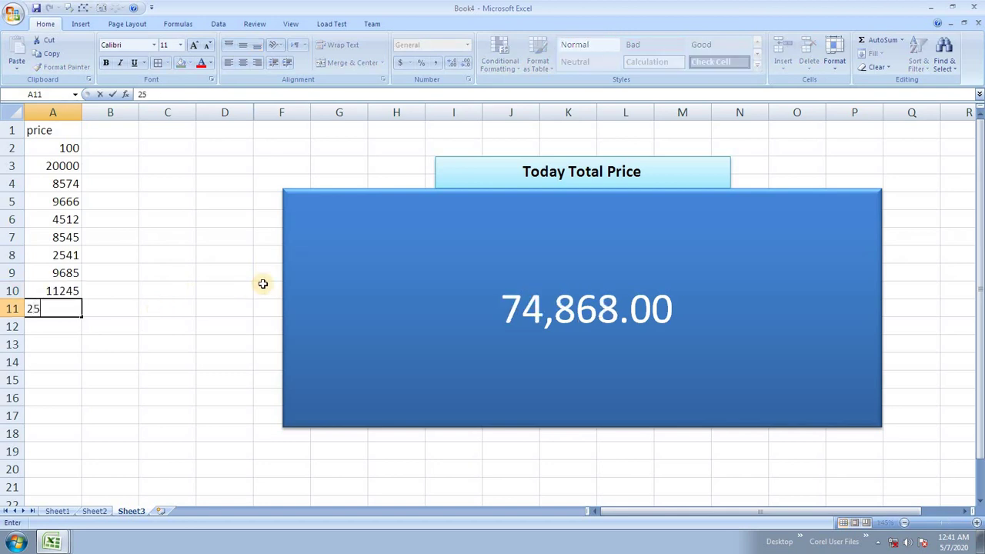
type("62")
key("Return")
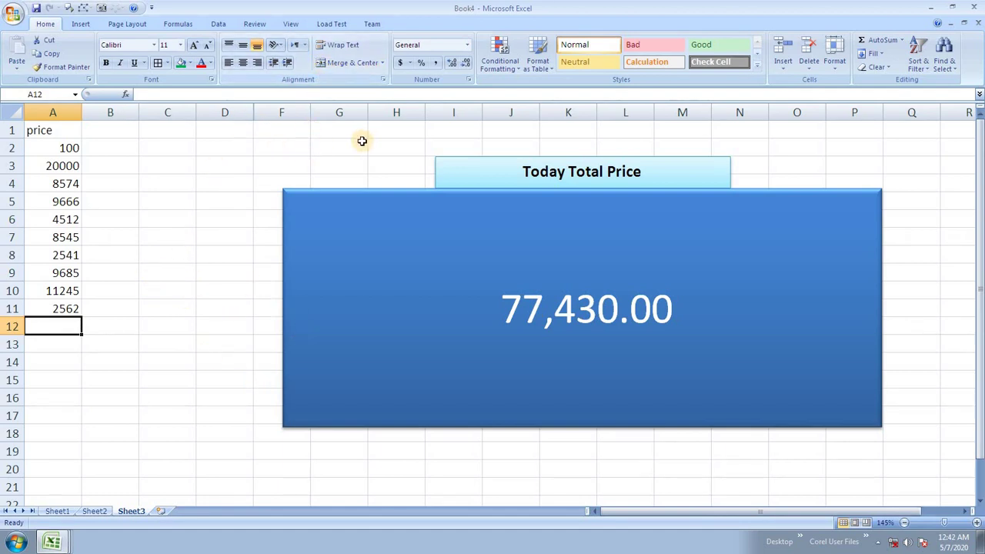
- Add a new blank worksheet after Sheet3 and select cell I9 on it
key("alt+n")
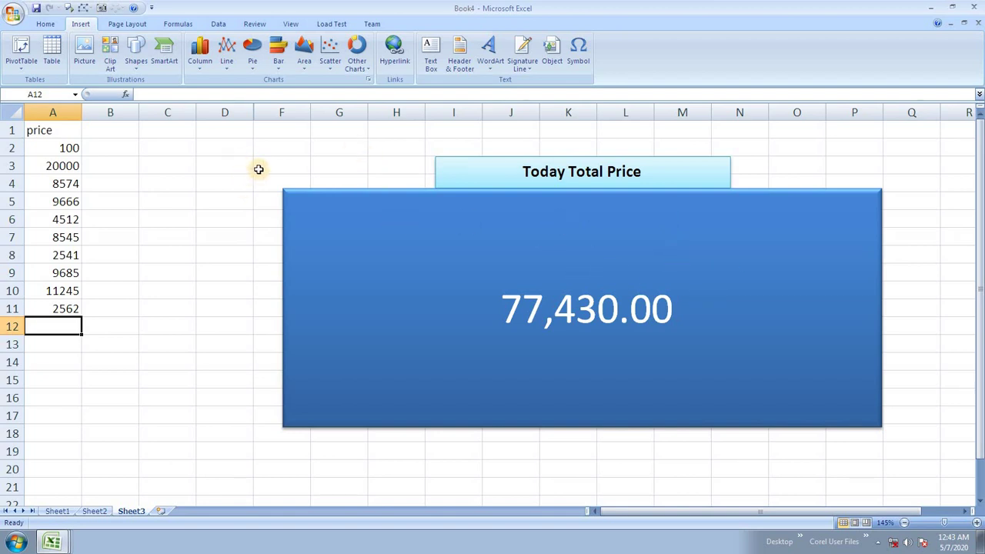
left_click(491, 60)
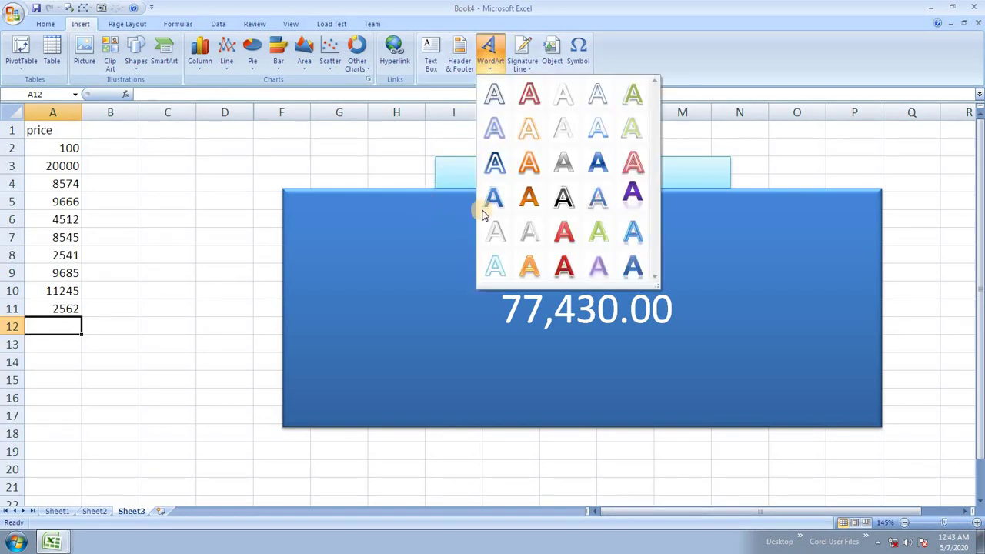
left_click(228, 248)
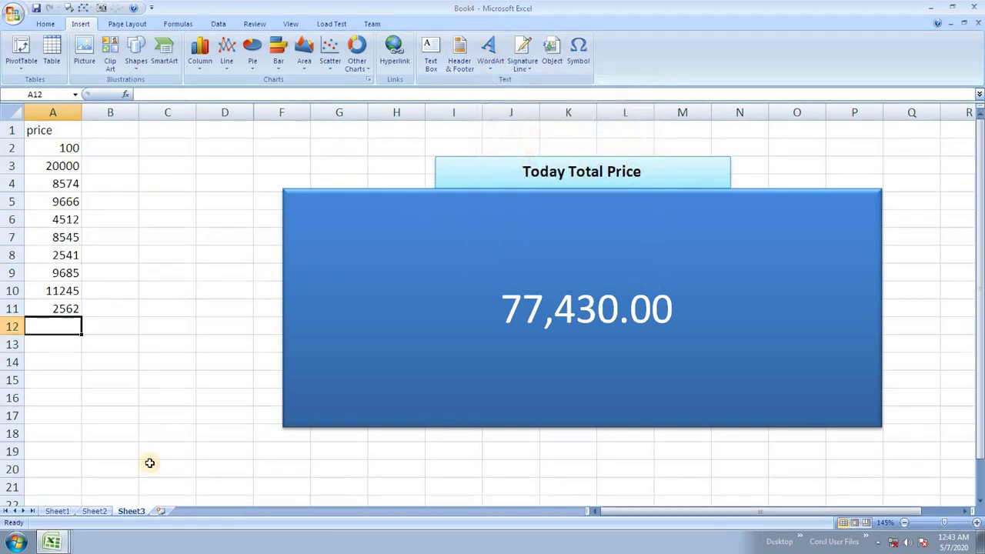
left_click(160, 511)
left_click(339, 222)
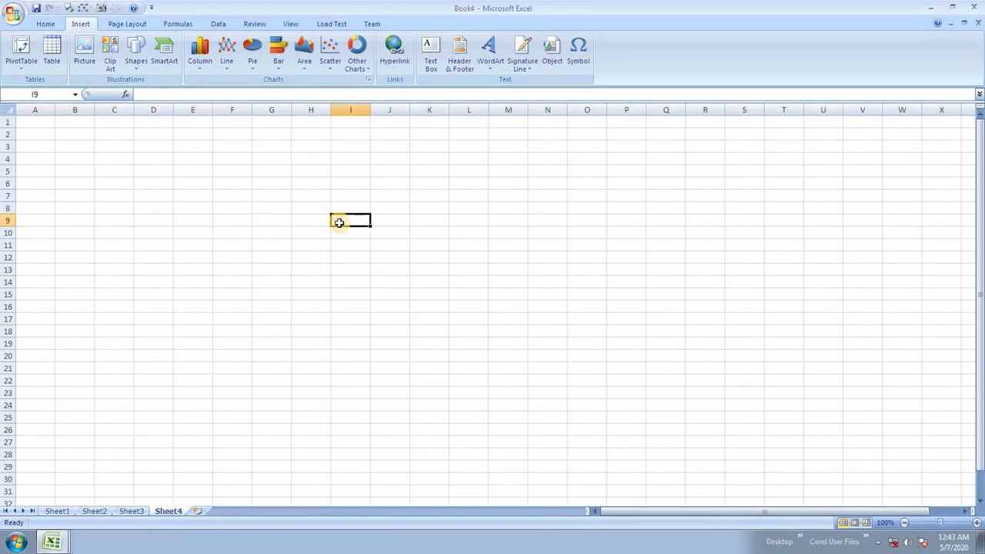
- Insert WordArt in the orange glossy style from the gallery's third row, with the sample text "gfhfdgd"
left_click(491, 53)
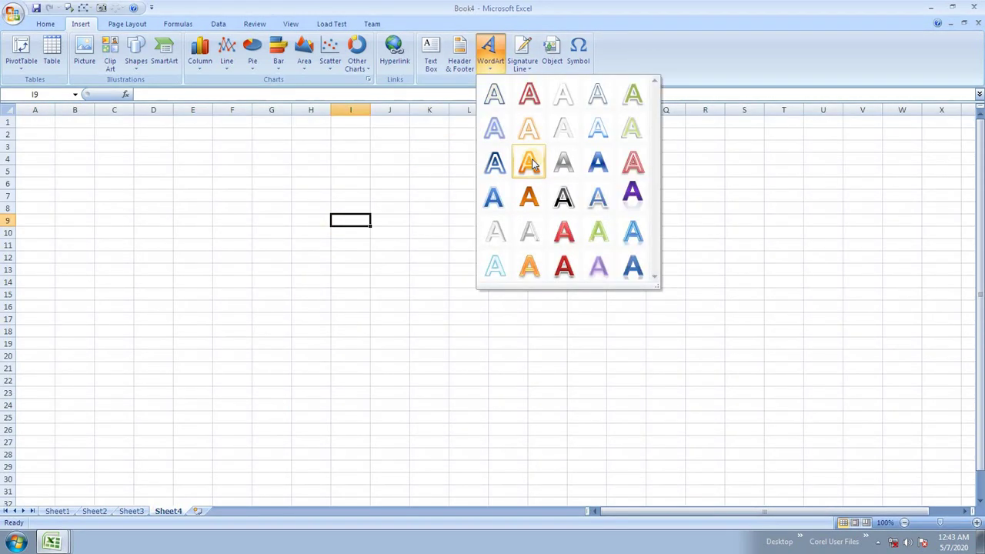
left_click(531, 162)
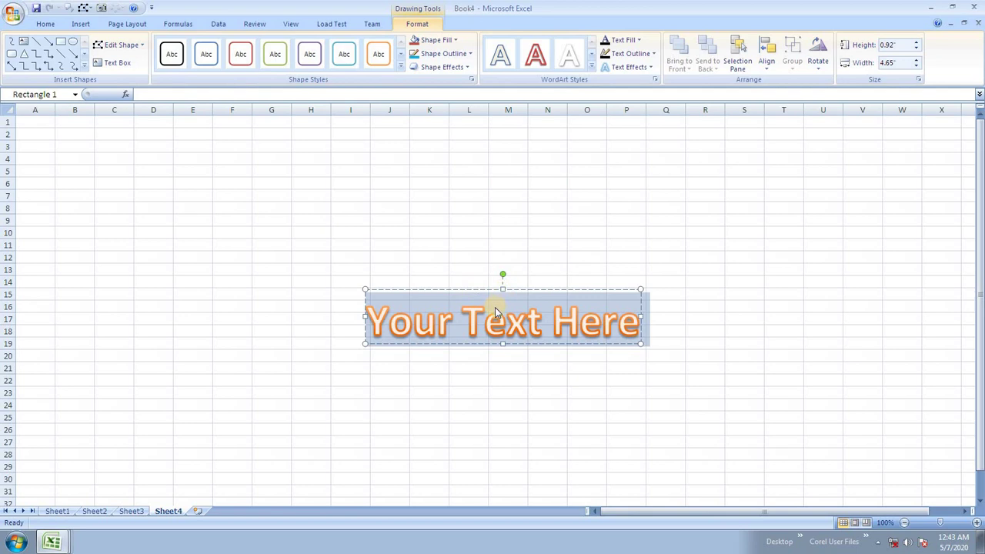
type("gfhfdgd")
left_click(558, 296)
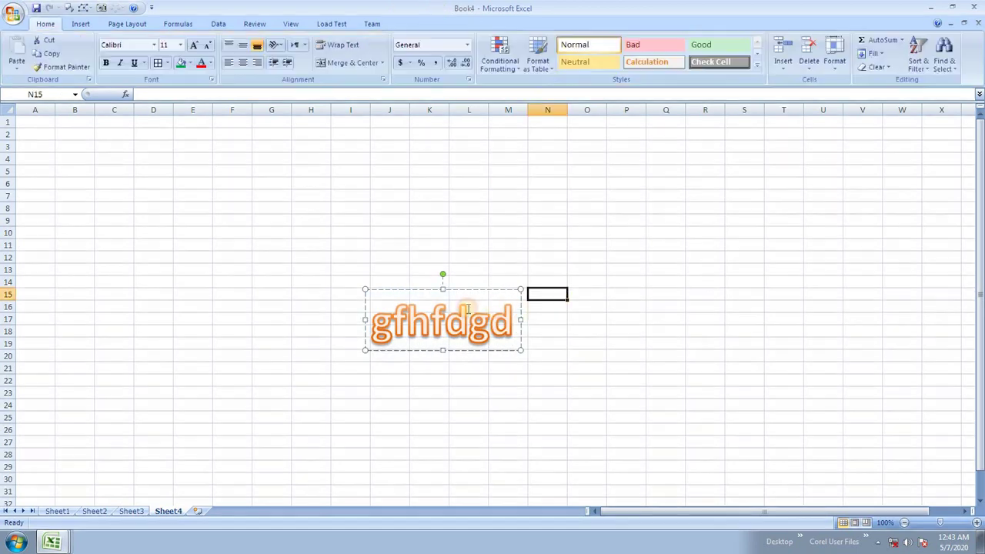
- Replace the WordArt text with "hartron sikll centre" followed by the centre's address, and move it up to rows 5 to 10
left_click_drag(517, 322, 331, 327)
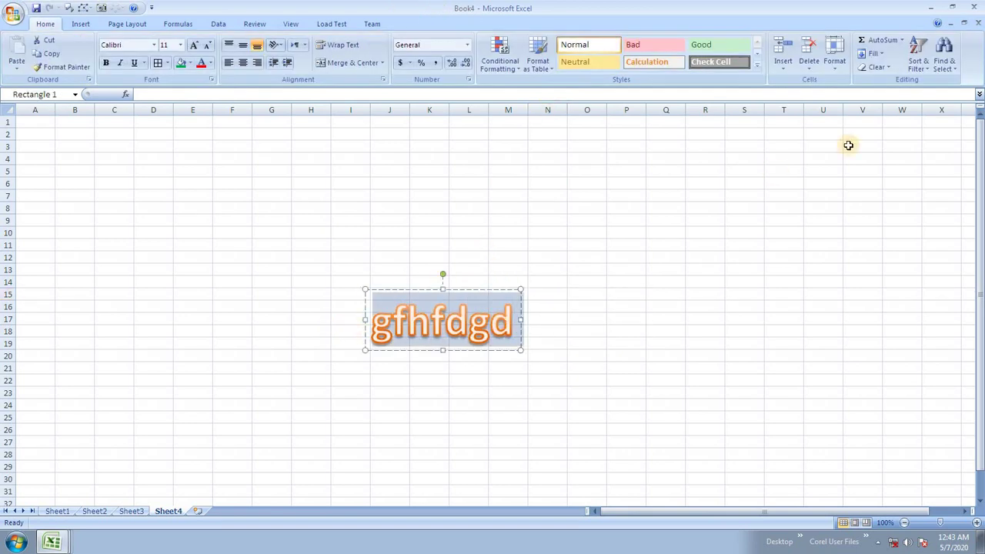
type("hartron sik")
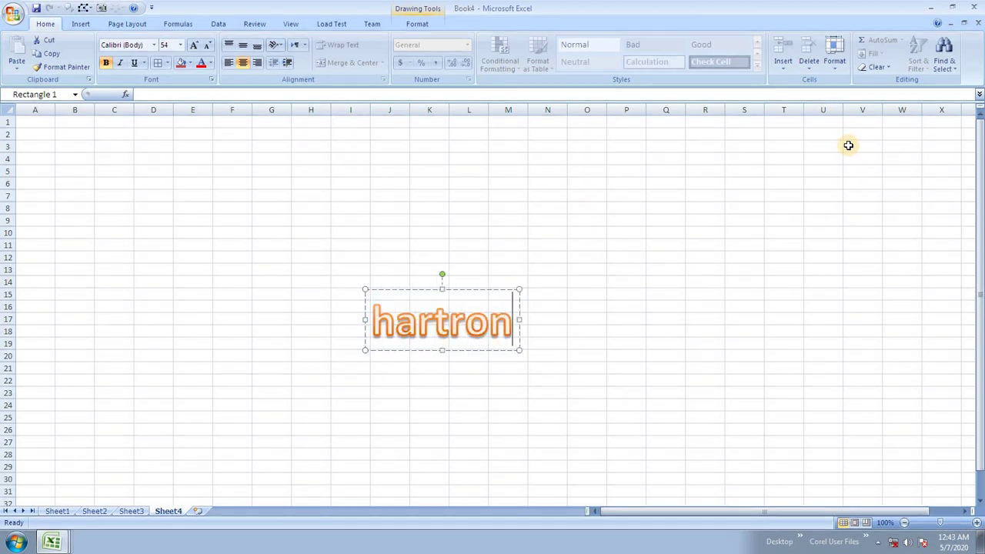
type("l centre")
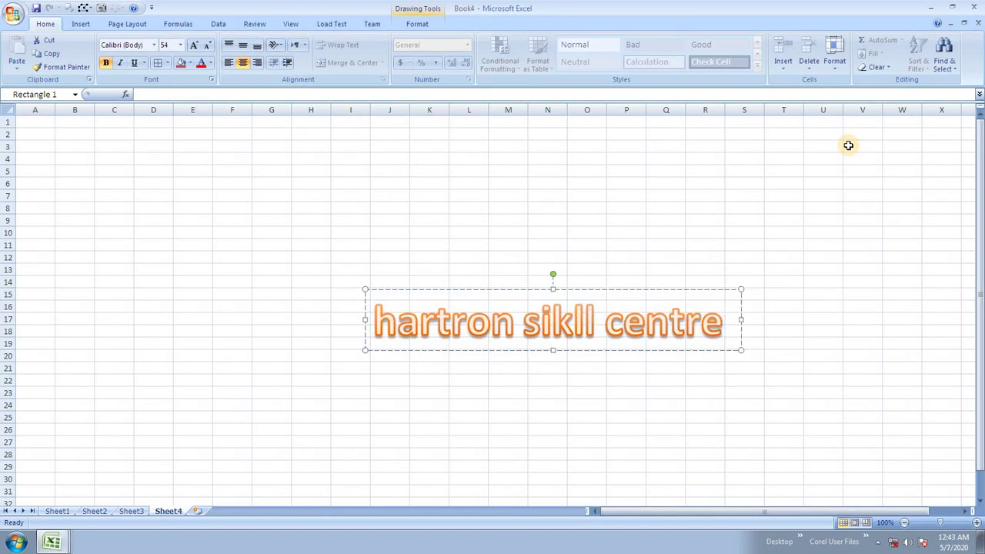
type(" ,")
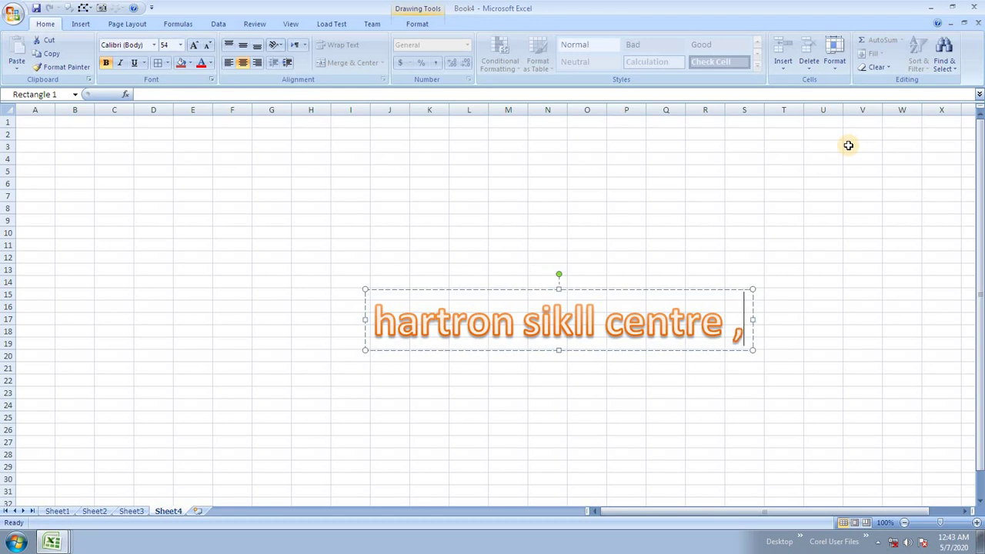
type("near jat")
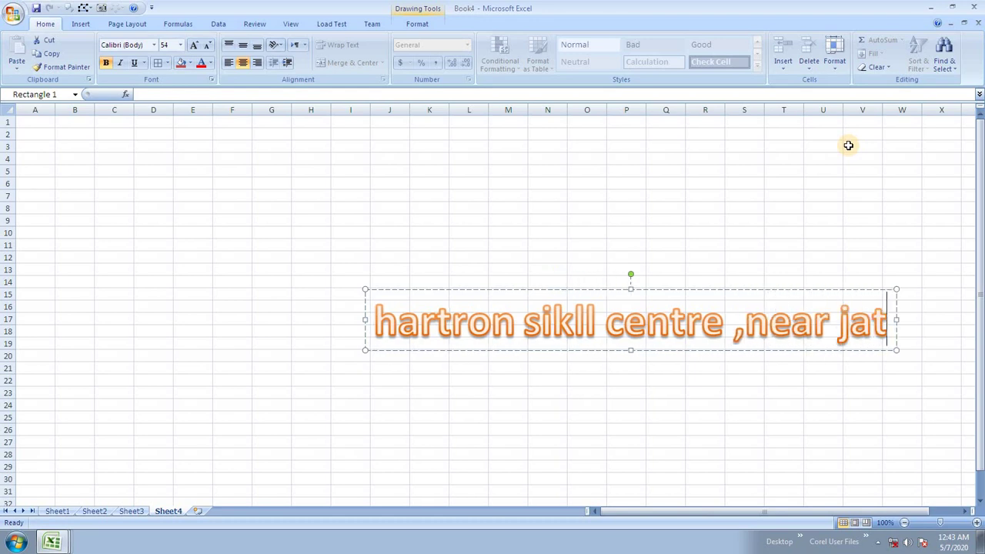
type(" cole")
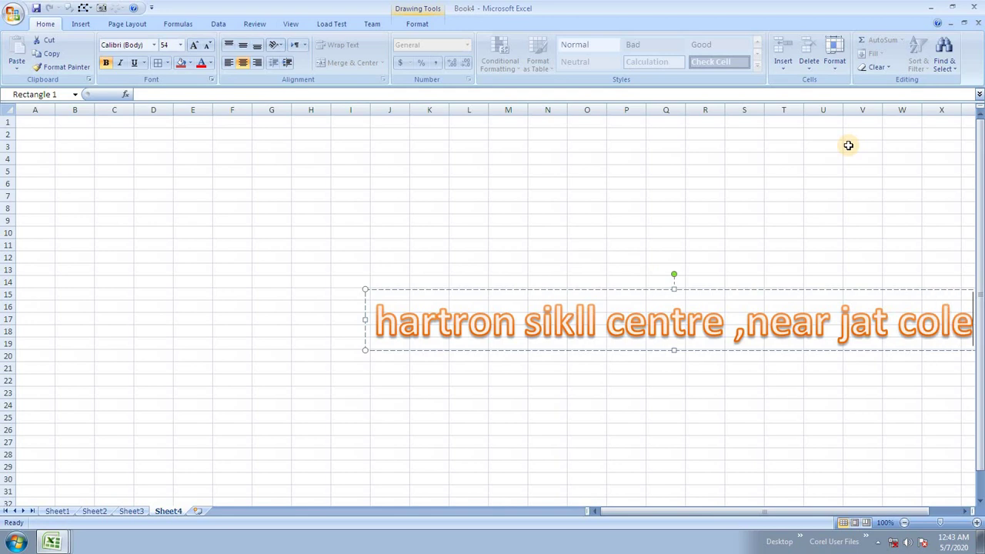
type("ge ro")
left_click_drag(631, 270, 403, 176)
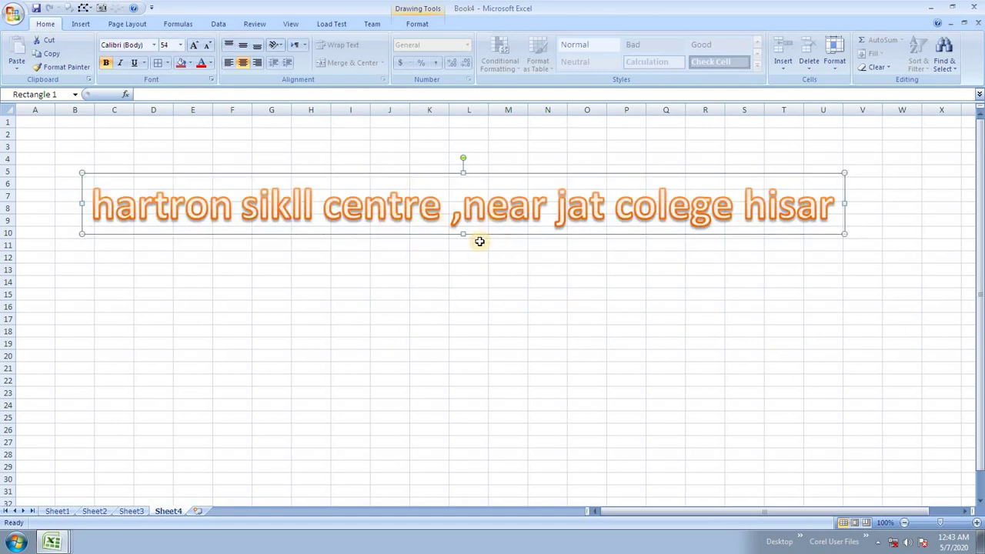
- Restyle the WordArt with the light green preset in the second row of the WordArt styles
left_click(416, 24)
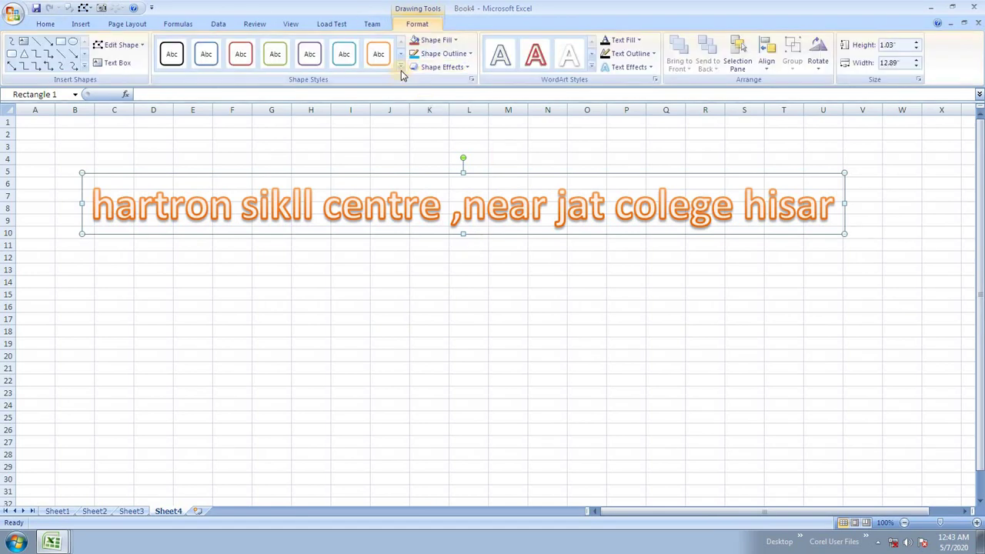
left_click(591, 67)
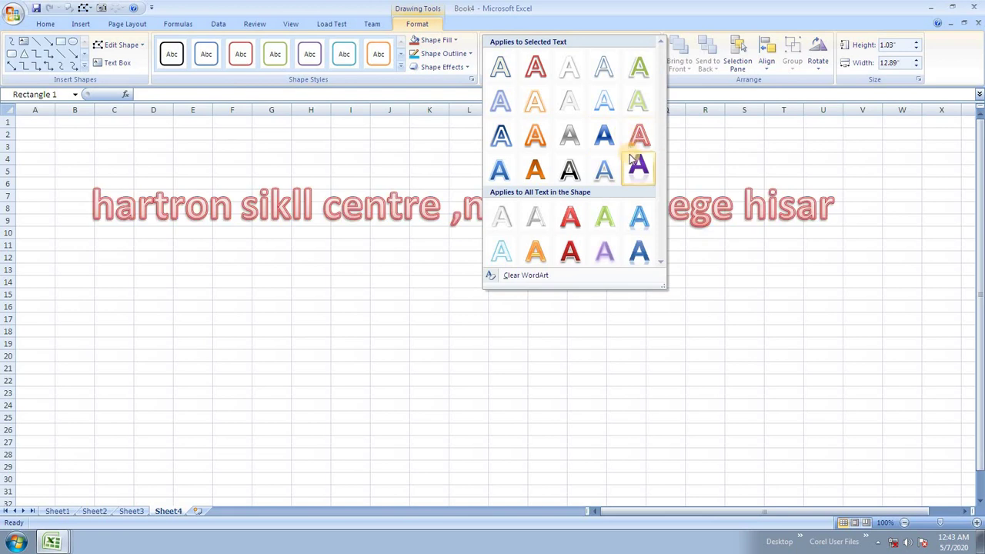
left_click(638, 103)
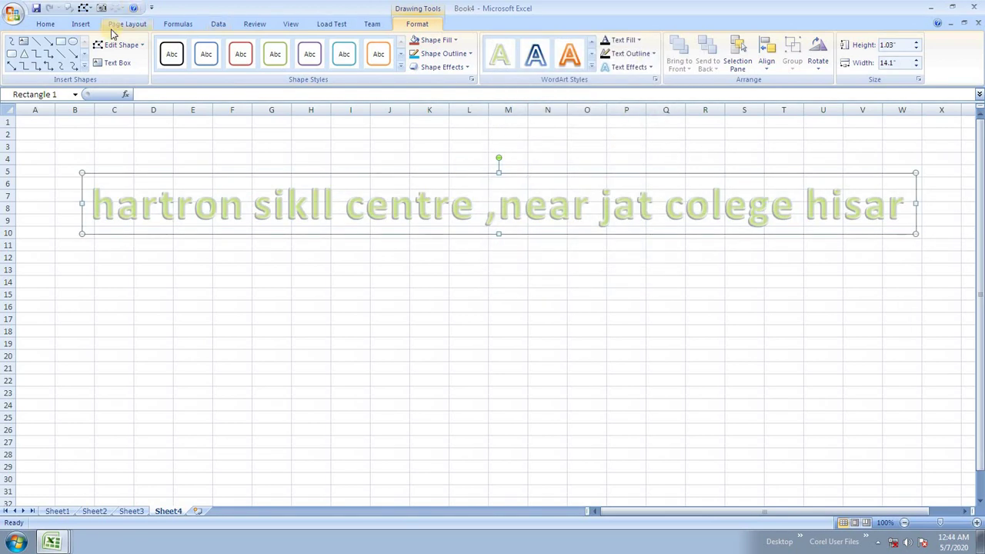
left_click(80, 24)
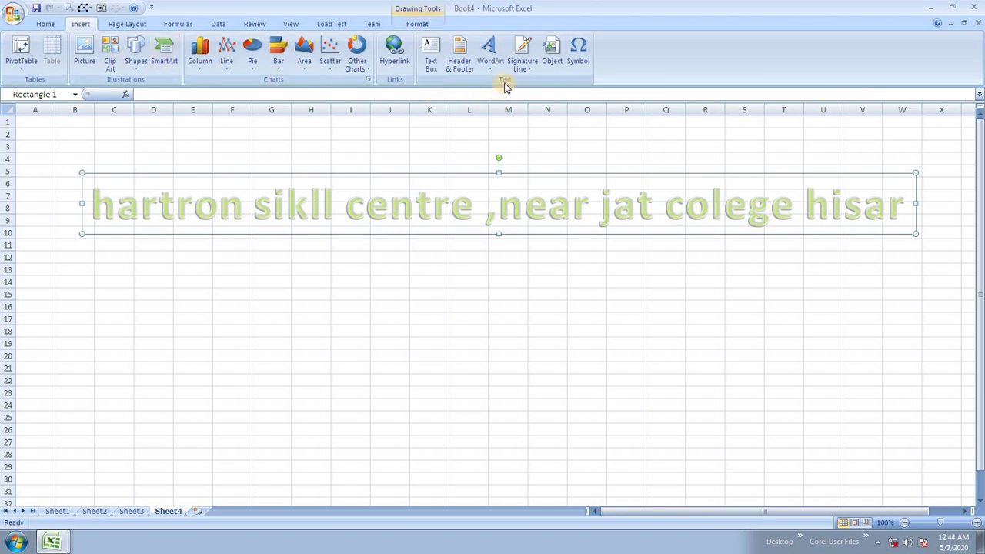
left_click(552, 53)
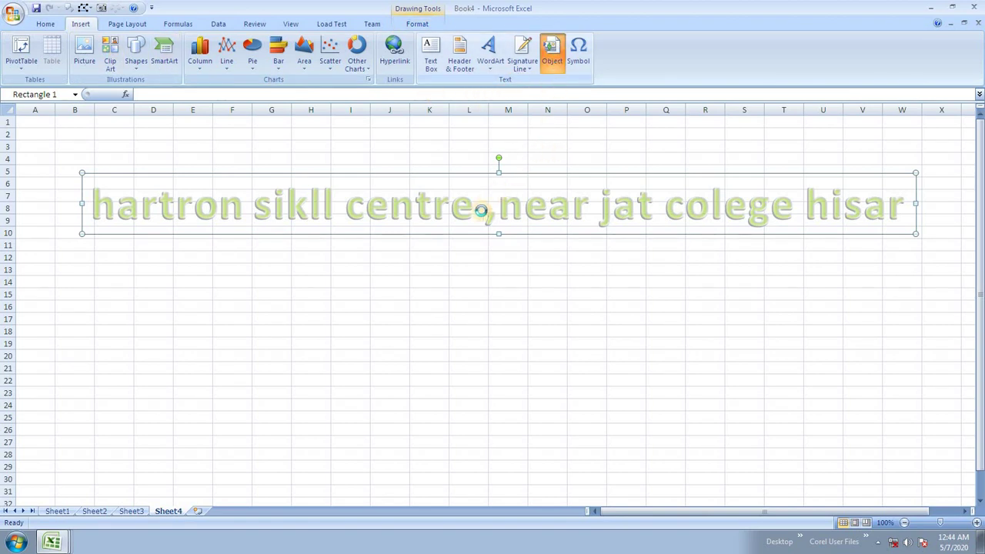
left_click(601, 175)
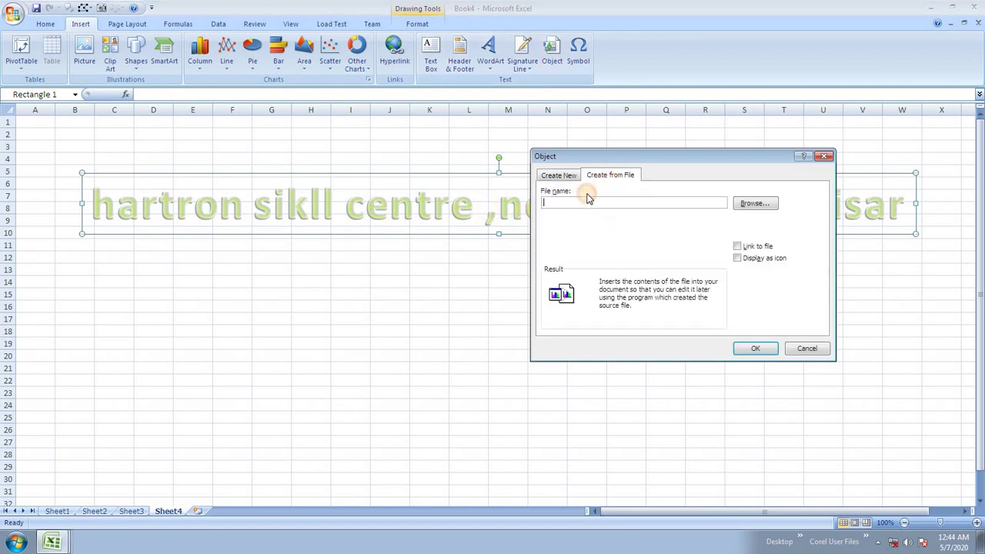
left_click(754, 203)
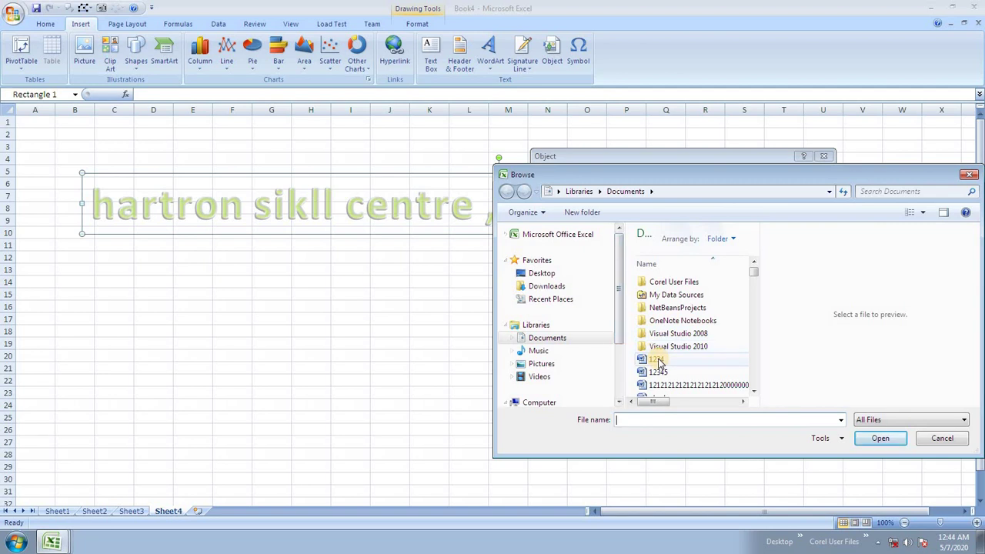
left_click(542, 364)
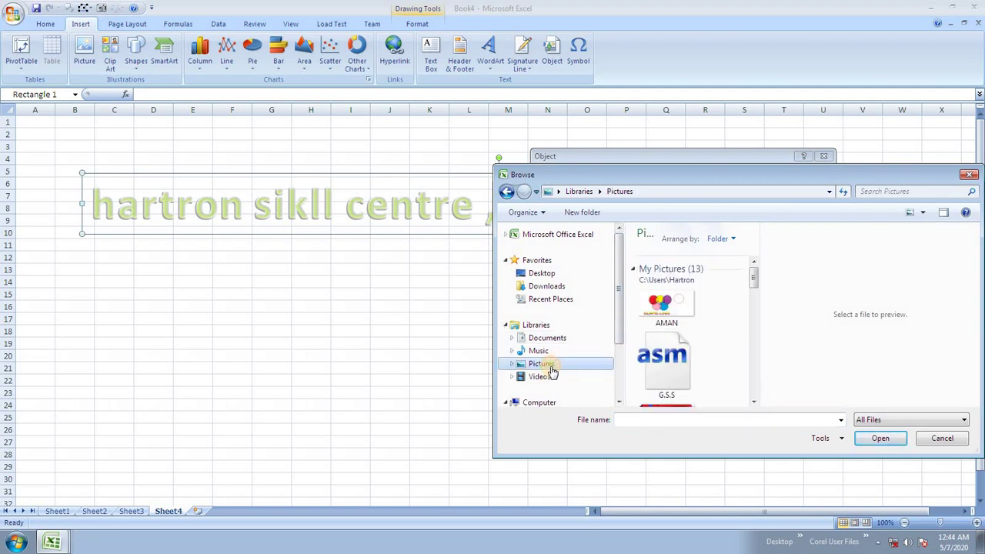
left_click(946, 439)
left_click(810, 348)
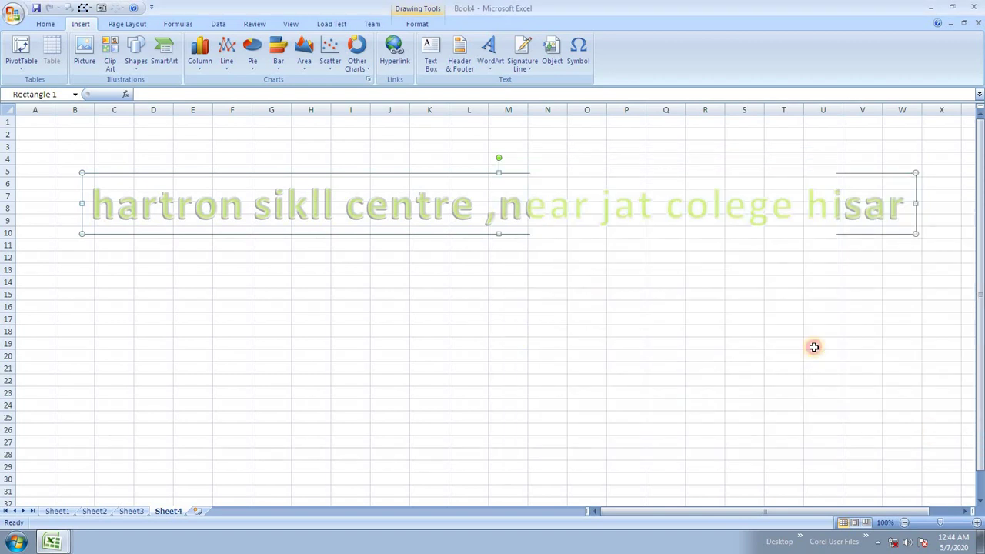
- In Notepad, write "hartron skill centre" with the centre's address, save the text file as gg on the Desktop, and close it
left_click(8, 548)
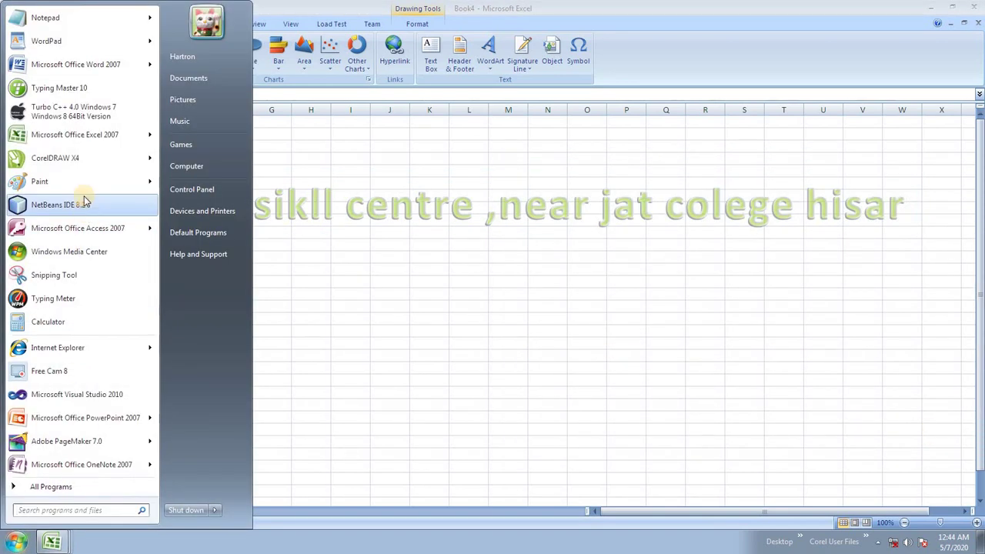
left_click(55, 18)
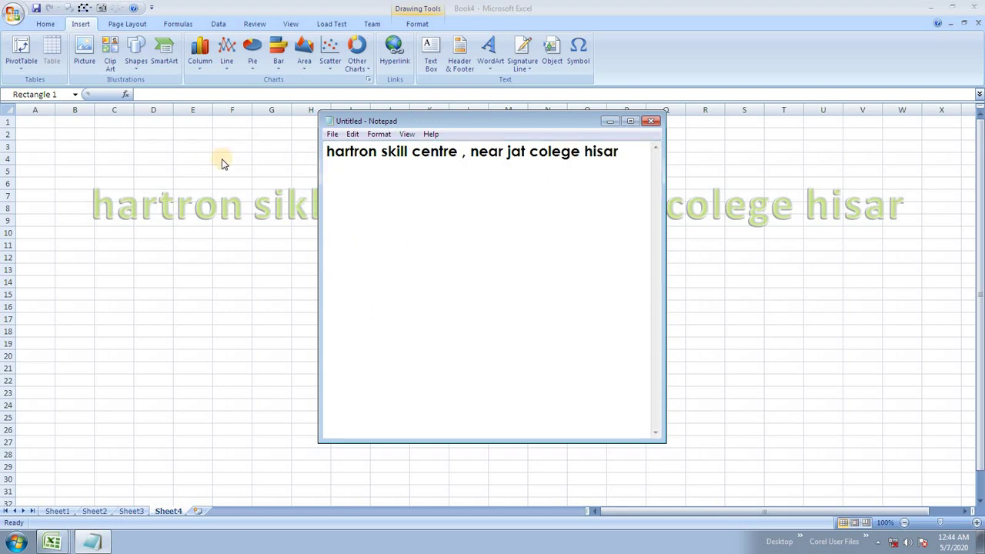
key("ctrl+s")
left_click(372, 228)
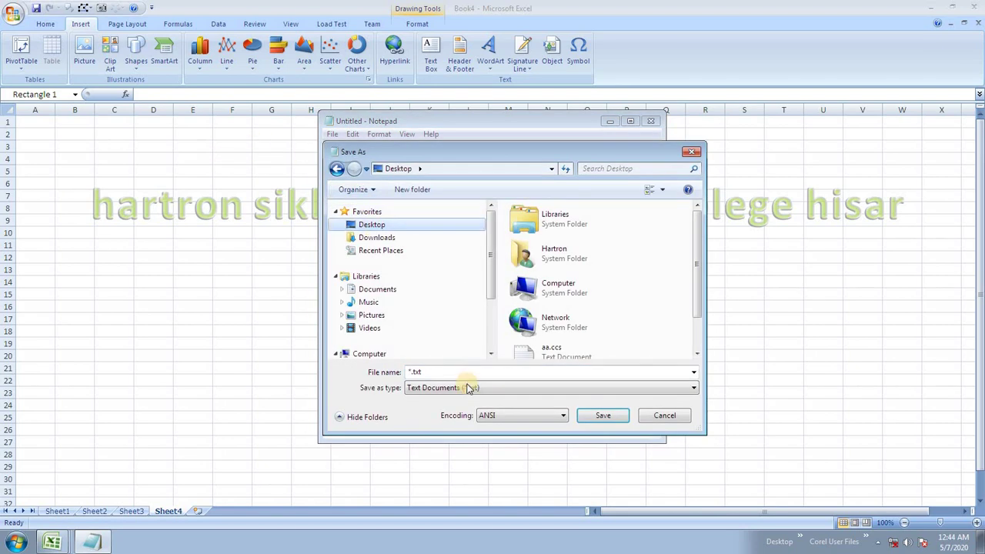
left_click(436, 373)
type("gg")
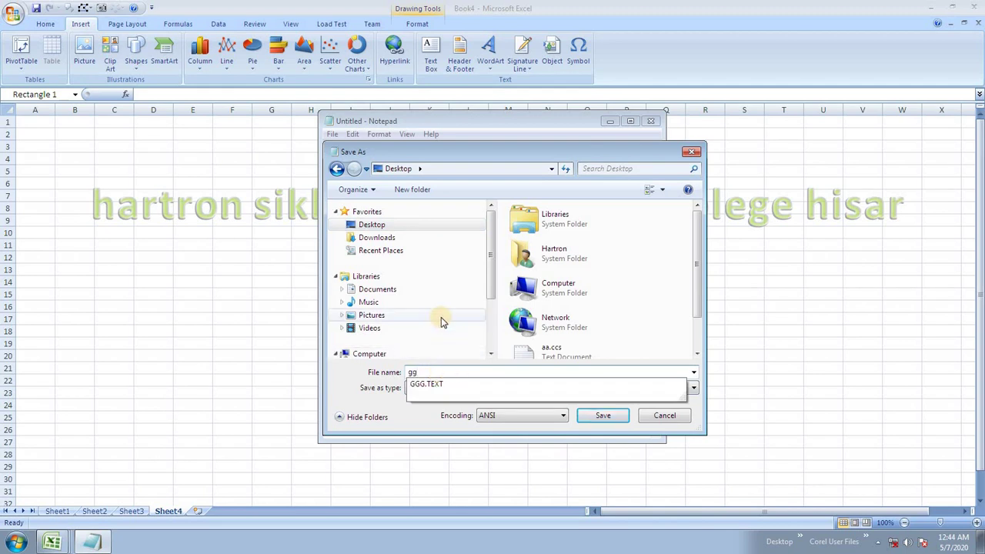
left_click(671, 284)
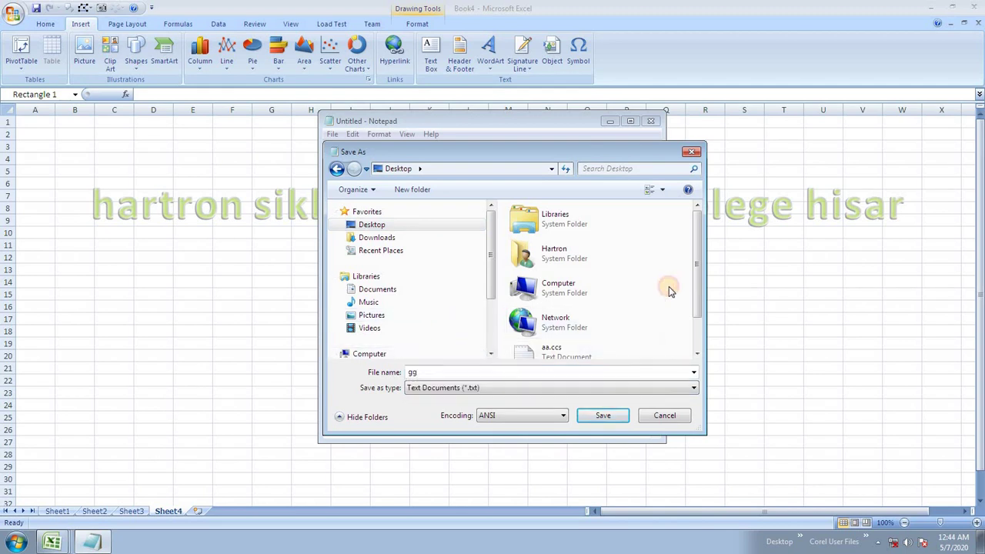
left_click(609, 416)
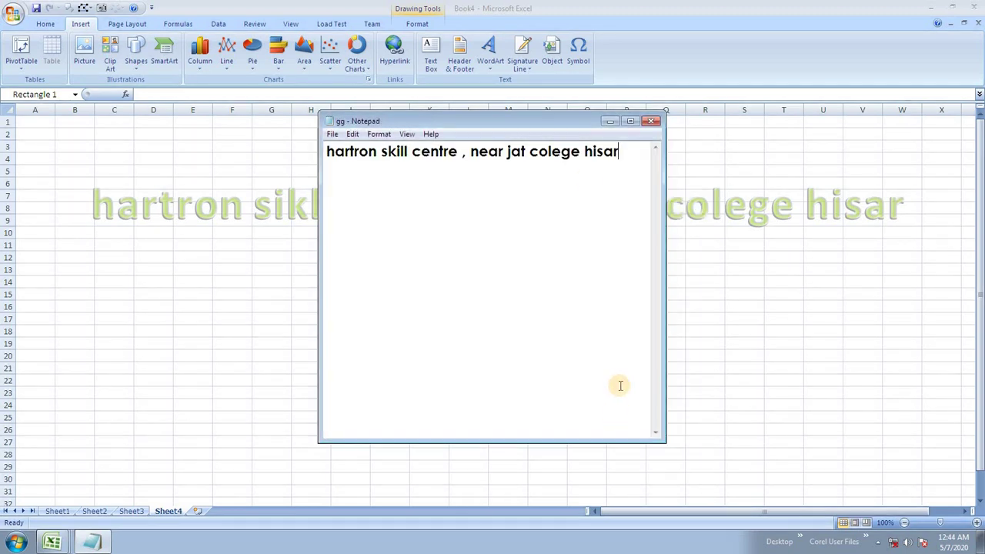
left_click(651, 121)
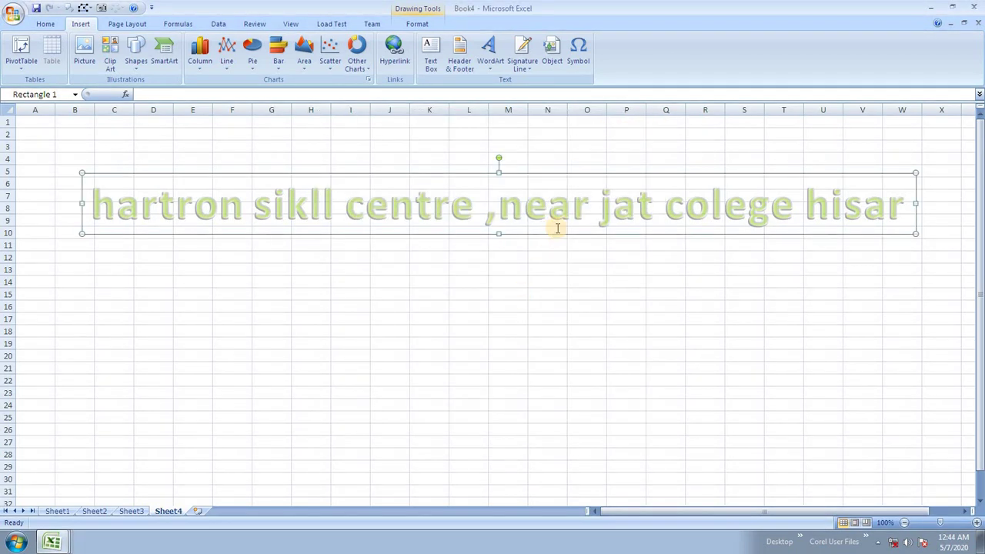
- Delete the WordArt from the sheet
key("Delete")
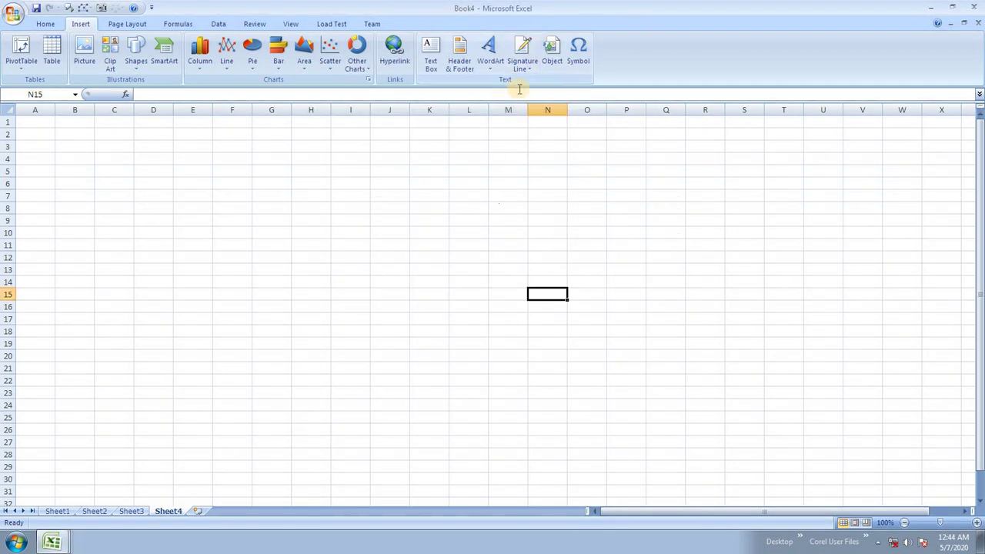
- Embed the text file gg from the Desktop in the sheet as an object created from a file
left_click(560, 50)
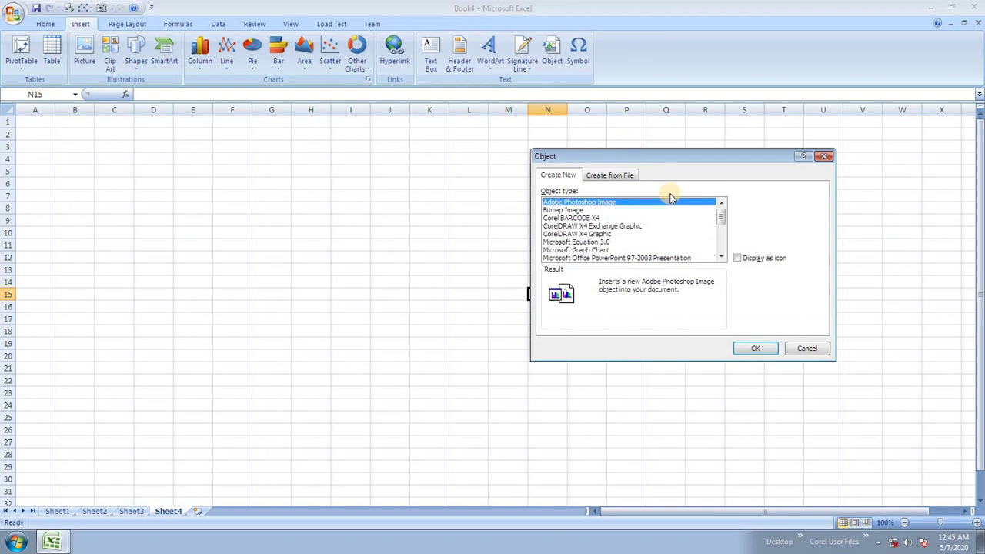
left_click(608, 175)
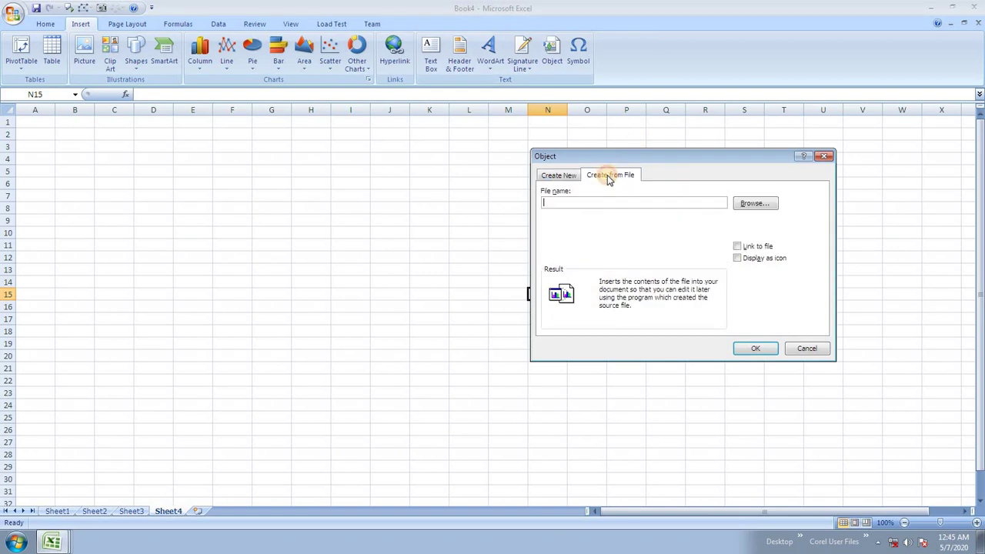
left_click(743, 204)
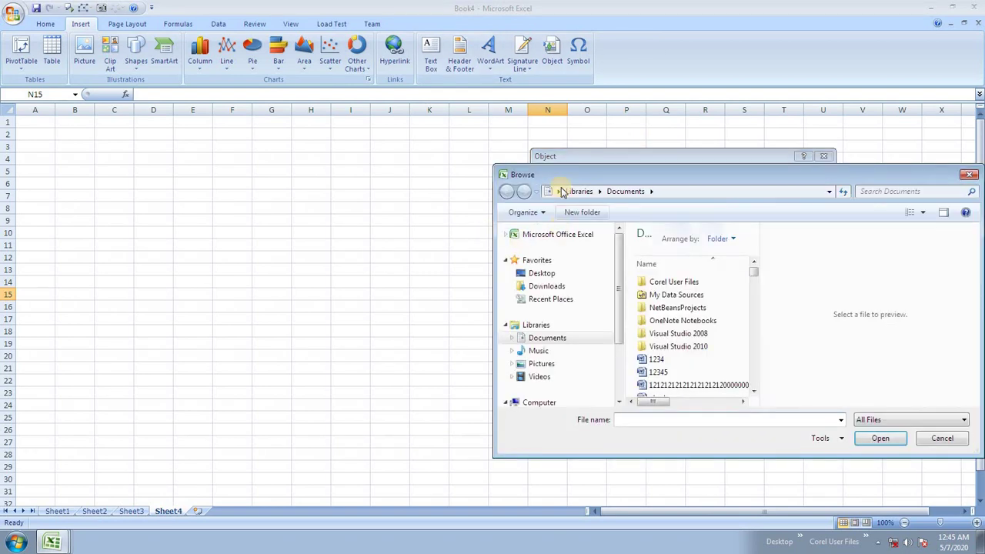
mouse_move(528, 173)
left_mouse_down()
mouse_move(451, 120)
mouse_move(264, 120)
left_mouse_up()
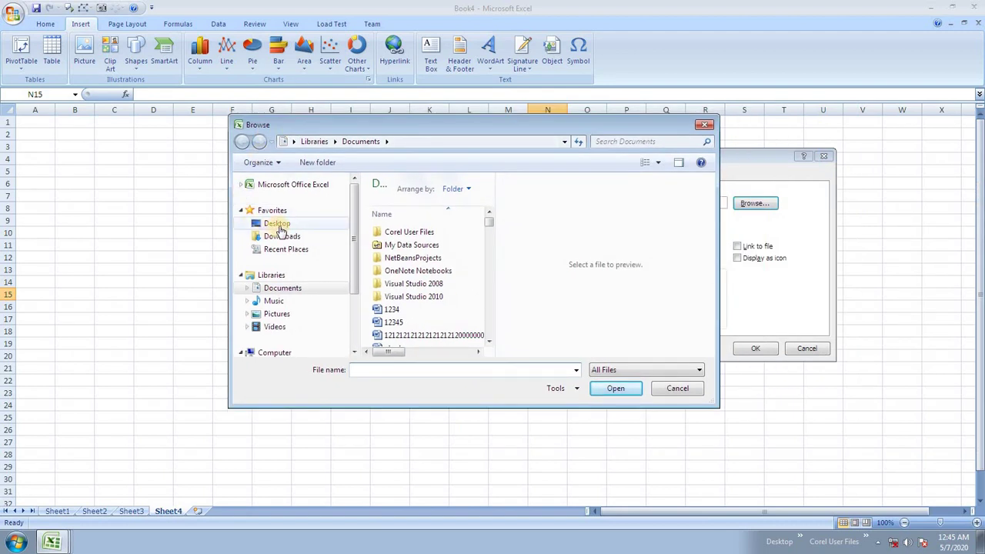
left_click(276, 223)
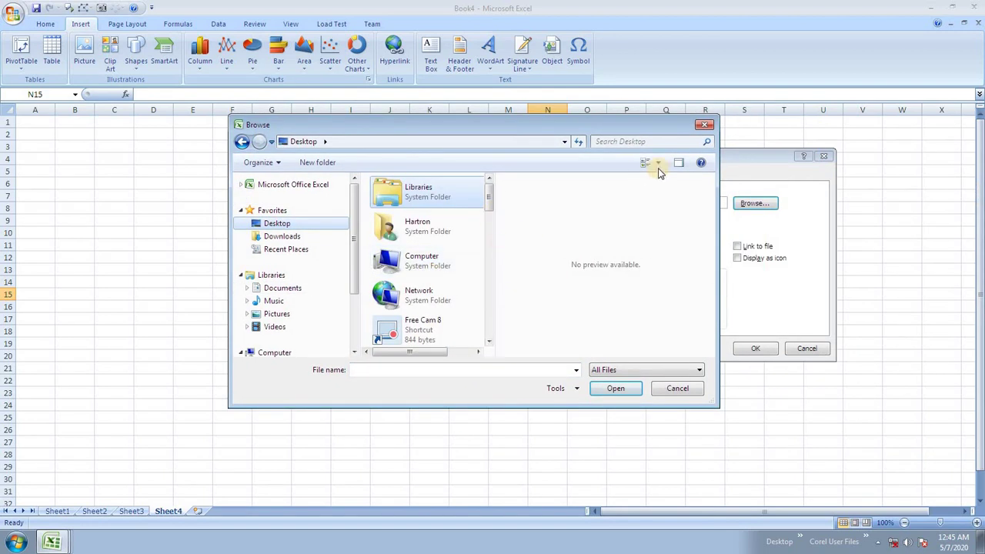
left_click(679, 163)
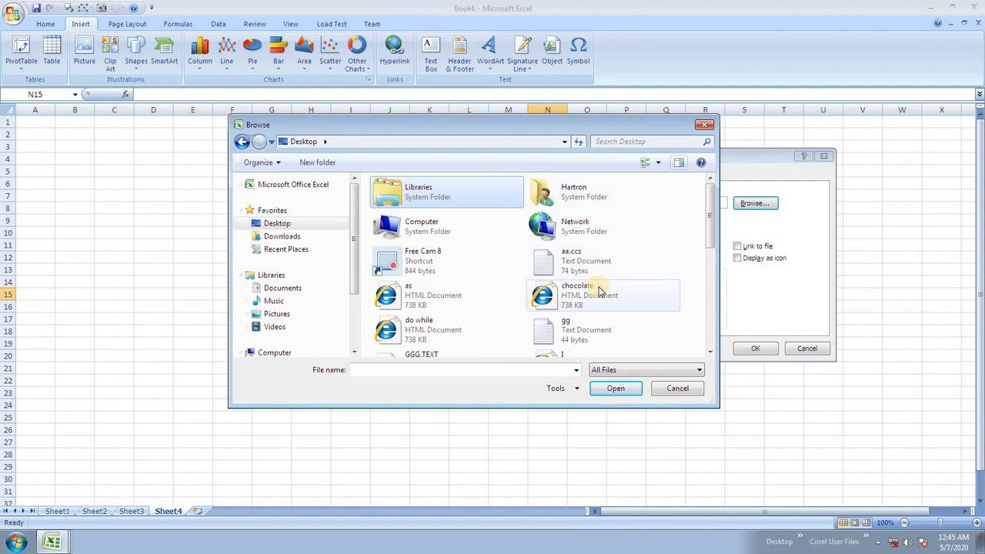
left_click(564, 331)
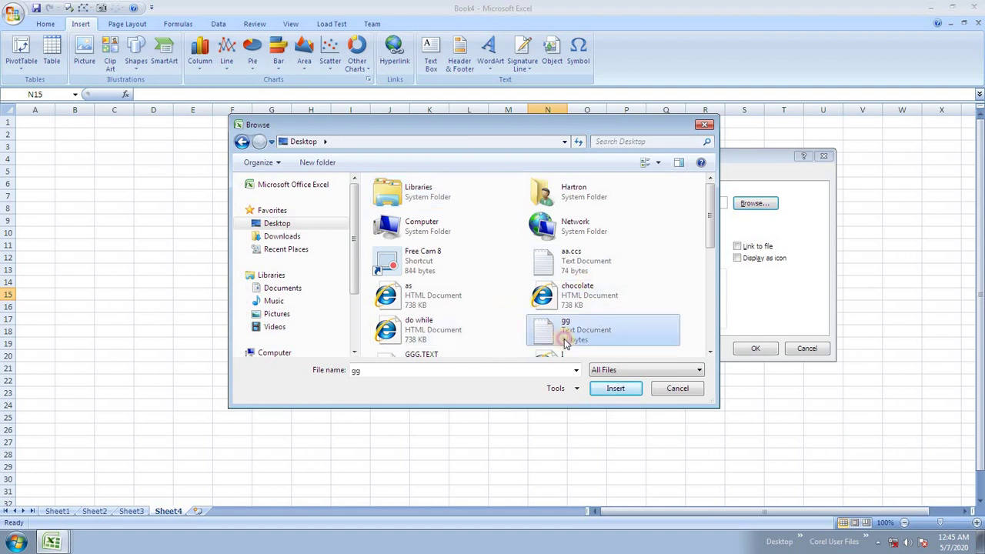
left_click(616, 388)
left_click(743, 348)
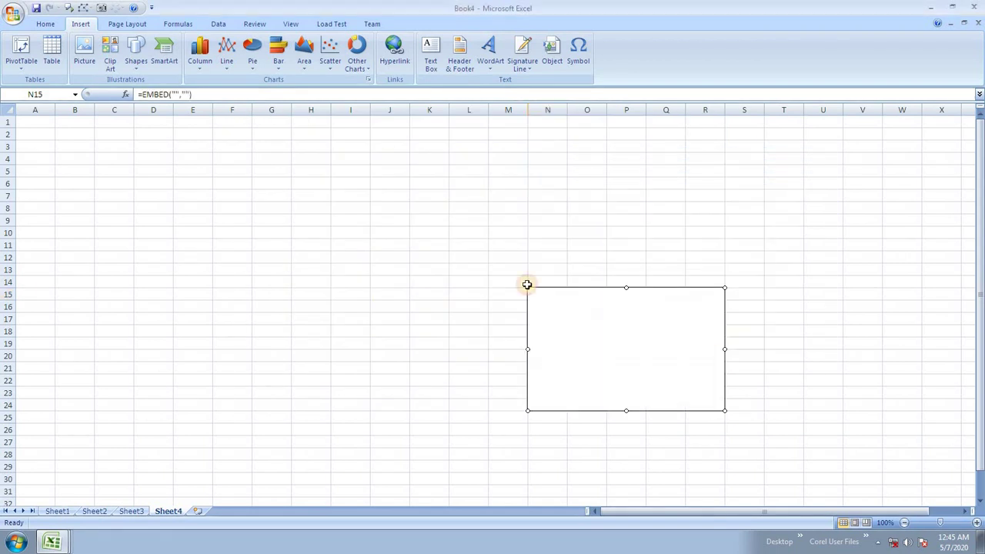
- Move the embedded text file object up to column F around rows 4 to 7, and open it to view its contents
left_click_drag(543, 298, 240, 173)
double_click(240, 176)
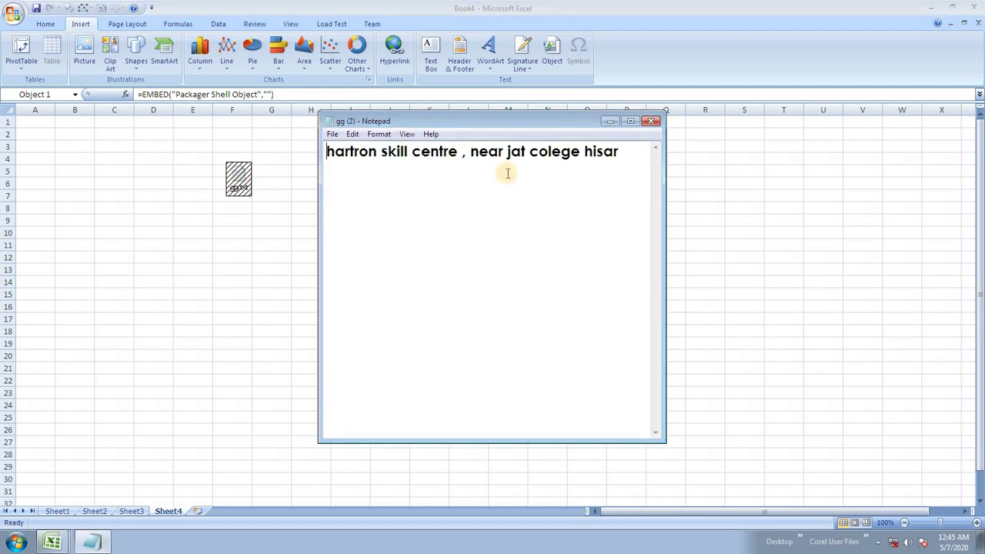
left_click(652, 121)
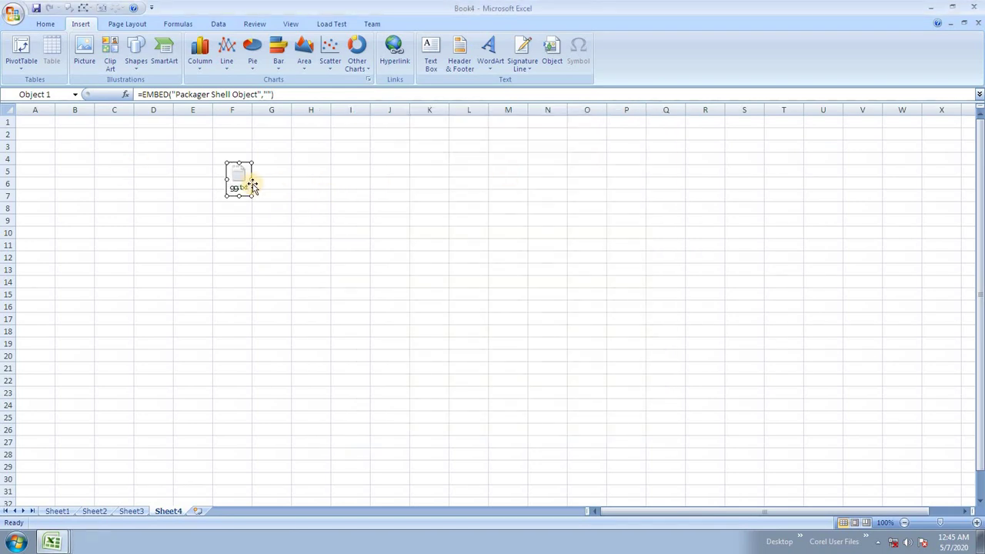
- Delete the embedded text file object from the sheet
key("Delete")
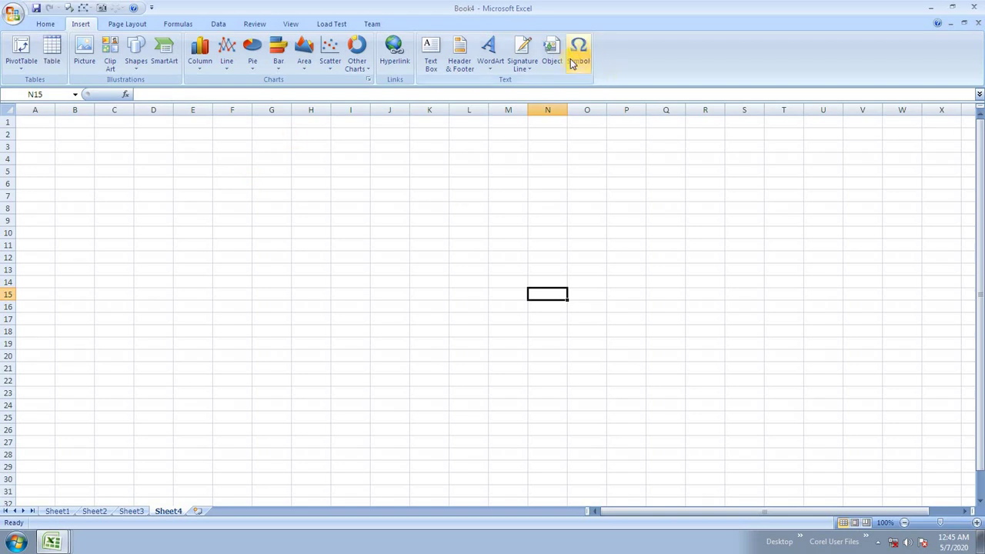
left_click(552, 52)
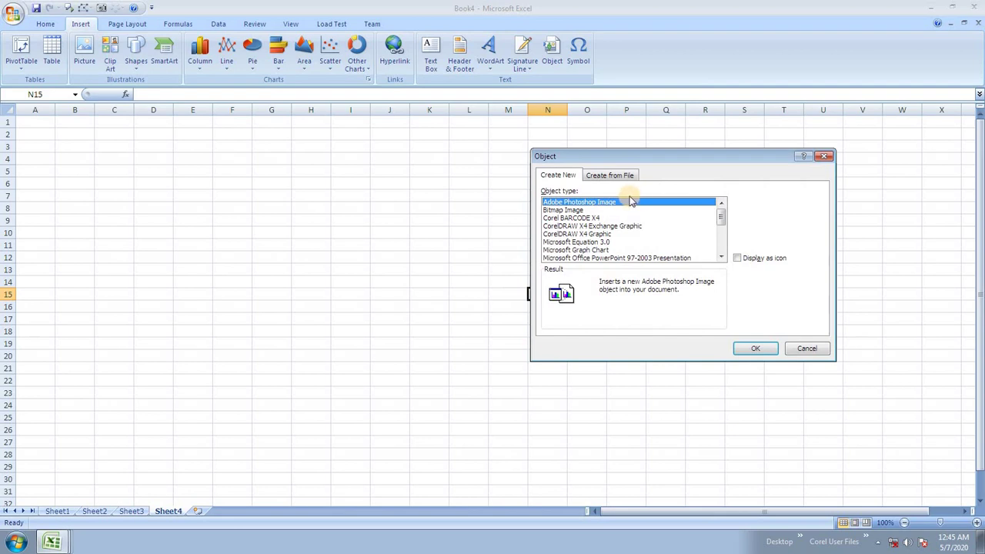
left_click(806, 349)
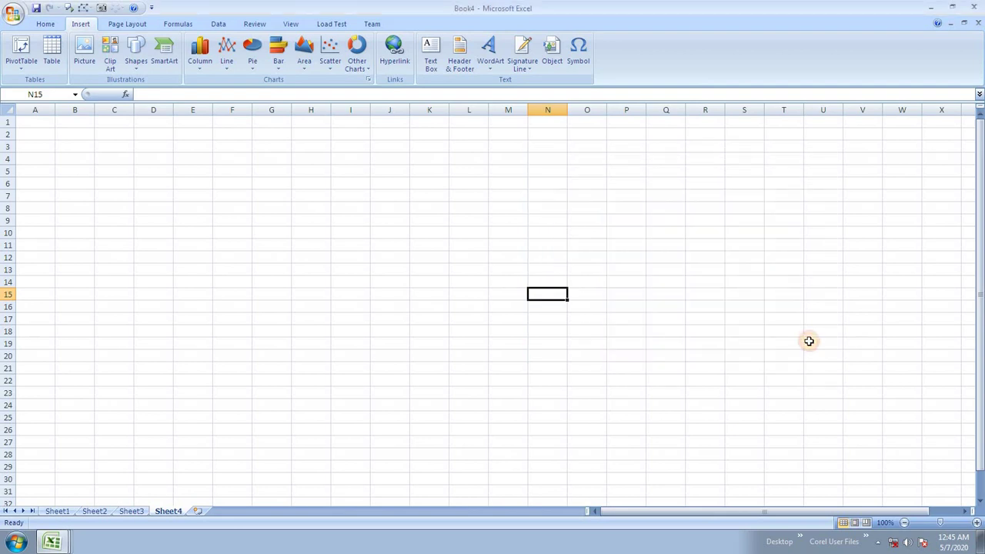
left_click(577, 62)
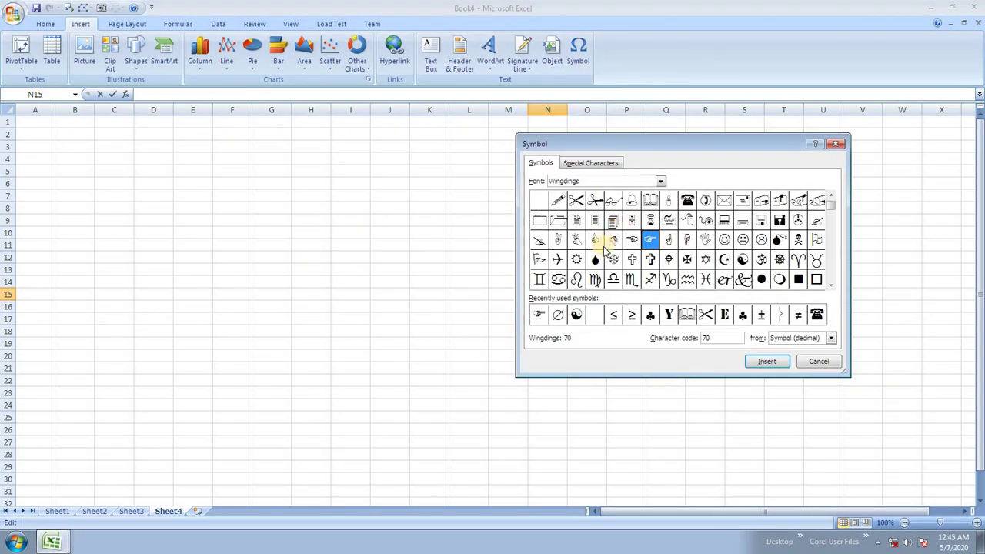
left_click(799, 360)
- Enter the numbers 3433, 6756, 23122 and 6766 in cells E1 to E4
left_click(375, 182)
scroll(396, 210, "up", 6)
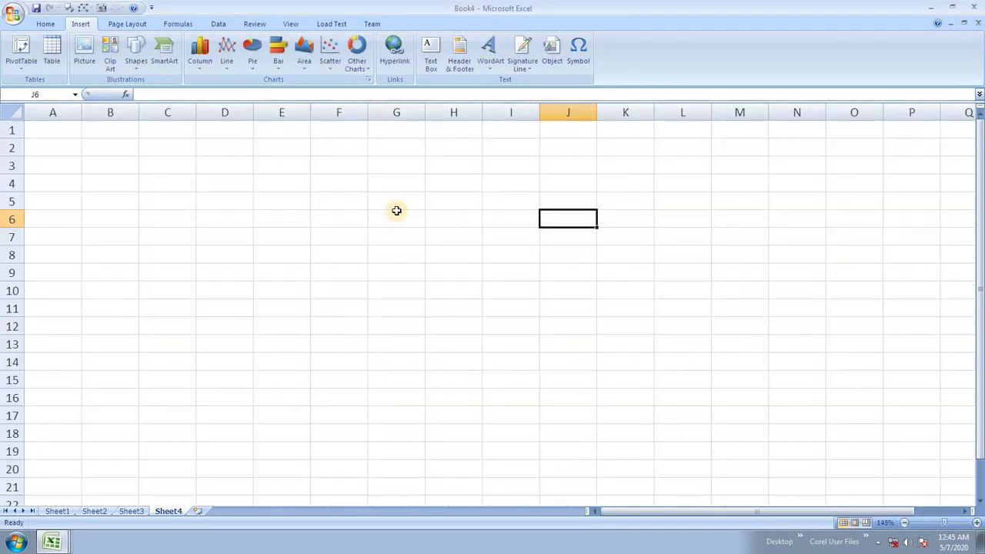
scroll(395, 215, "up", 2)
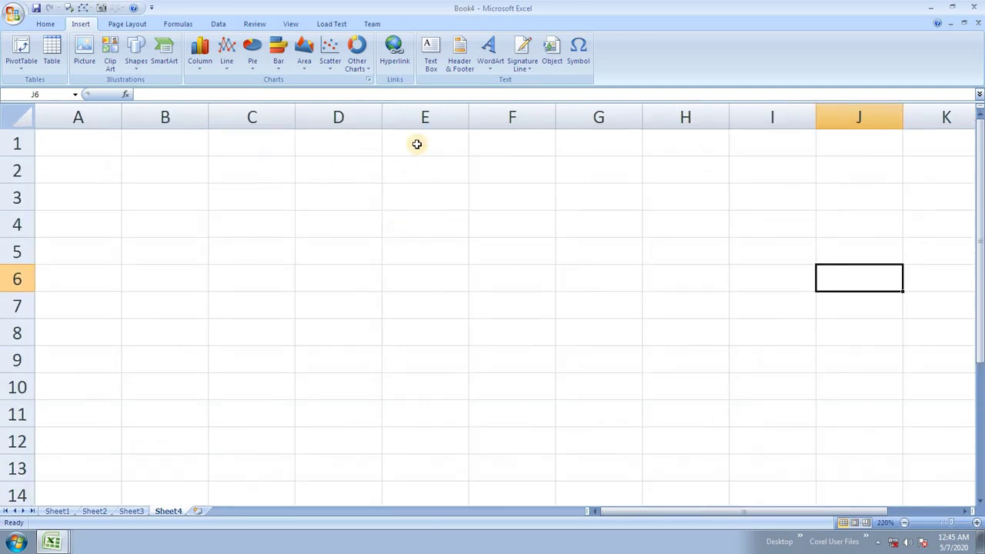
left_click(416, 143)
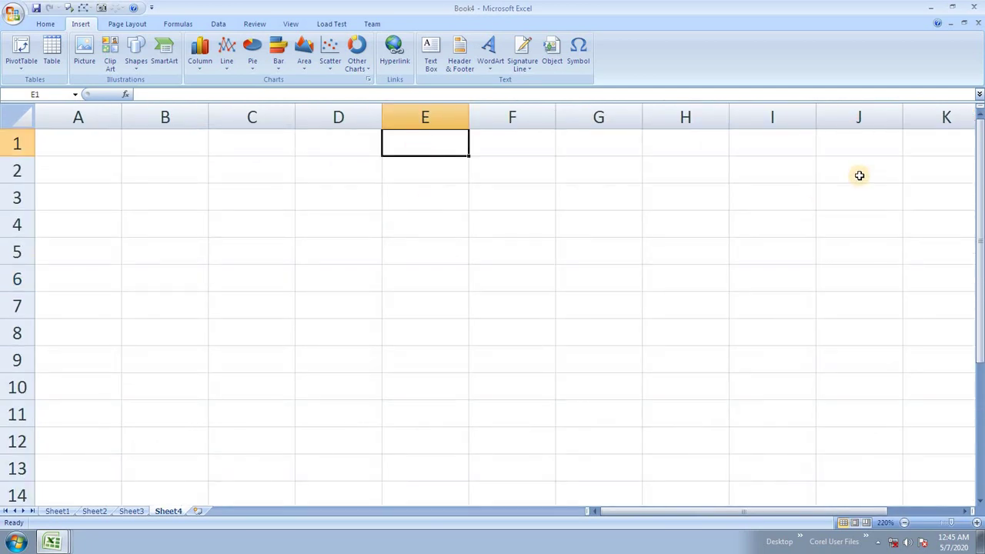
type("3433")
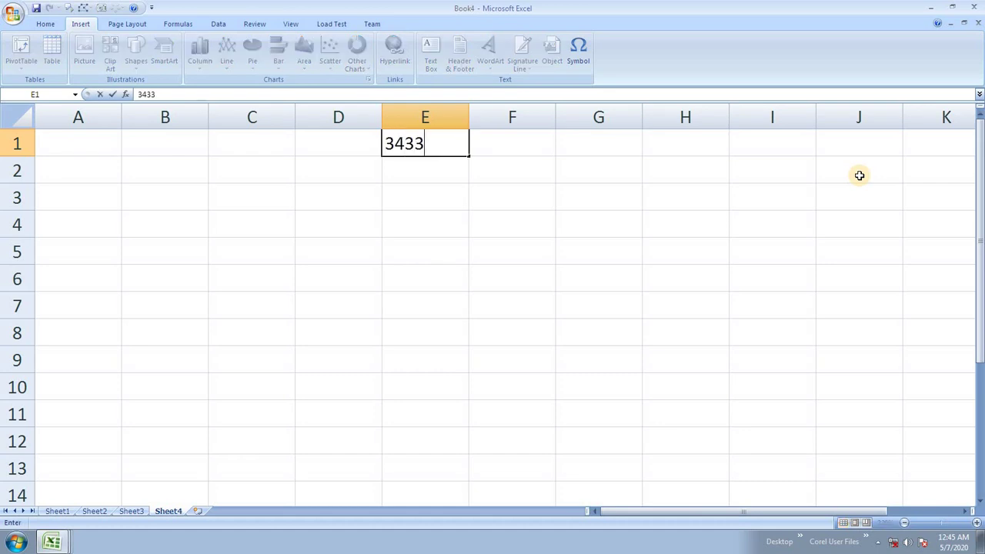
key("Return")
type("6756")
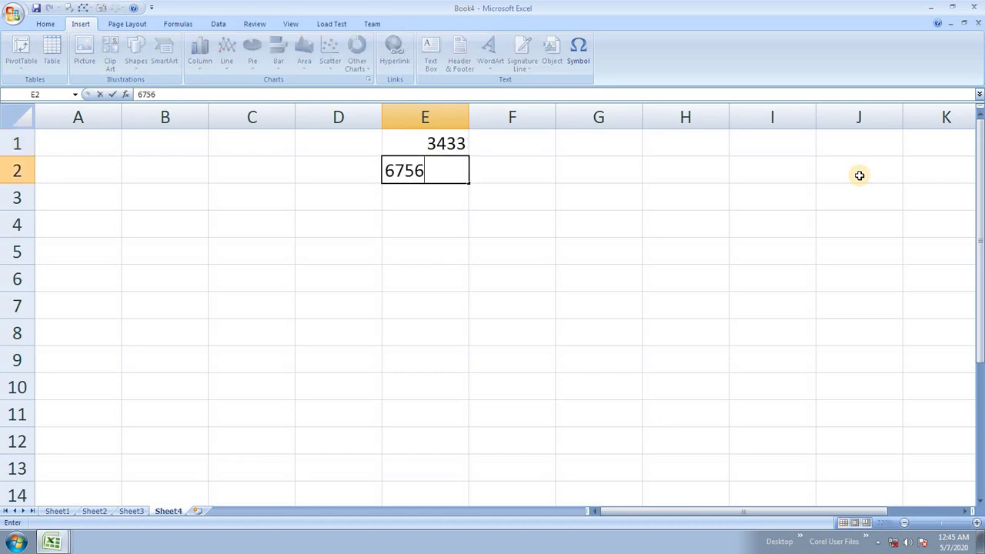
key("Return")
type("23122")
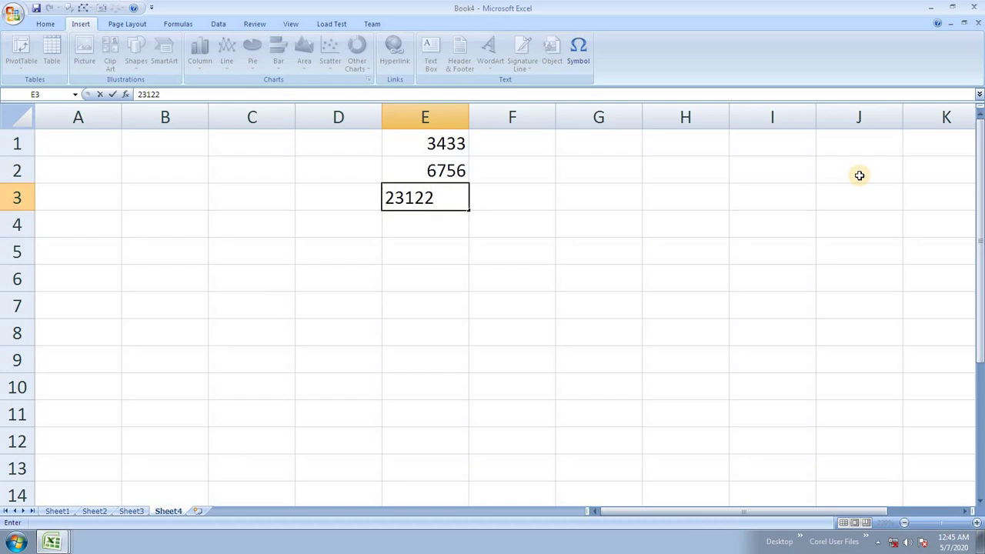
key("Return")
type("676")
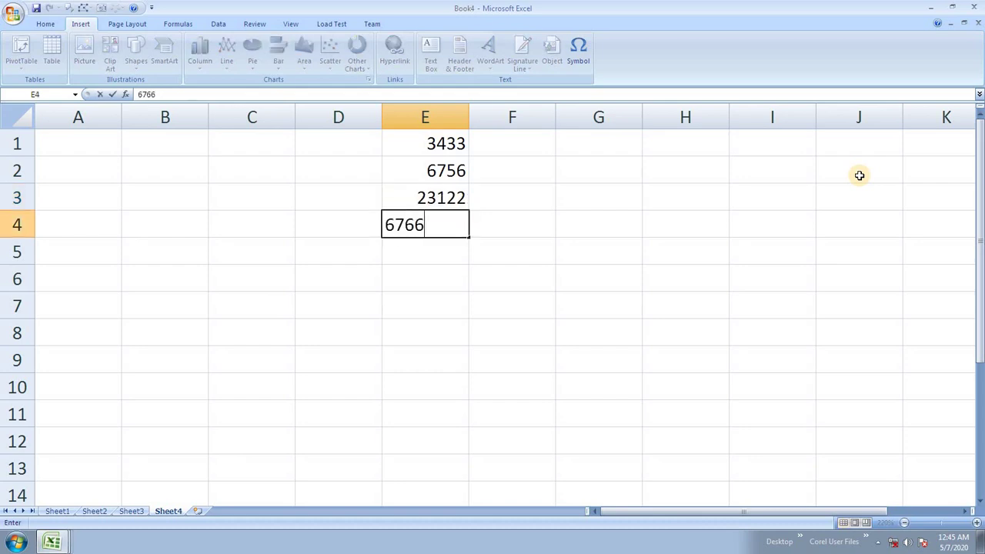
type("6")
key("Return")
- Insert the Wingdings 2 pointing hand symbol, character code 67, in front of the number in cell E3
left_click(367, 200)
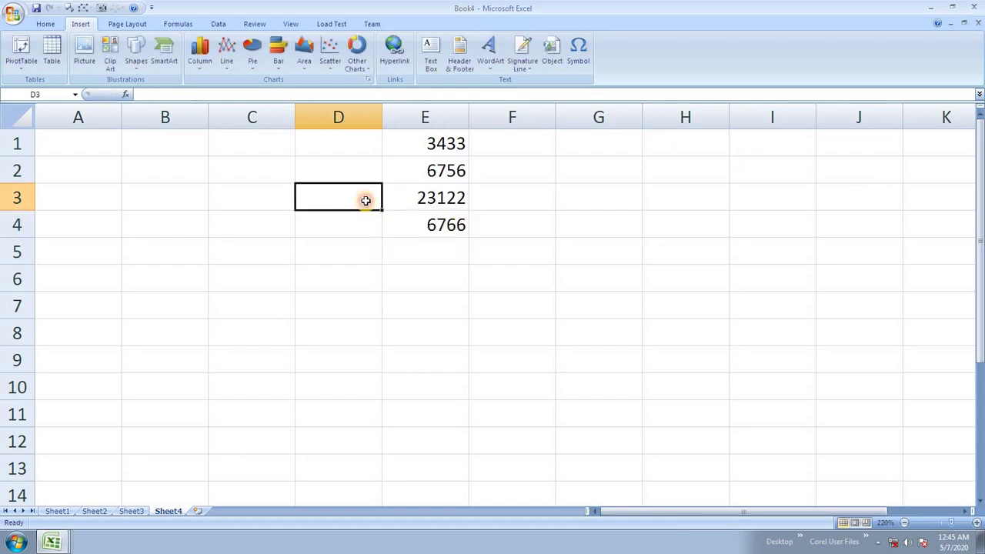
left_click(416, 198)
double_click(415, 198)
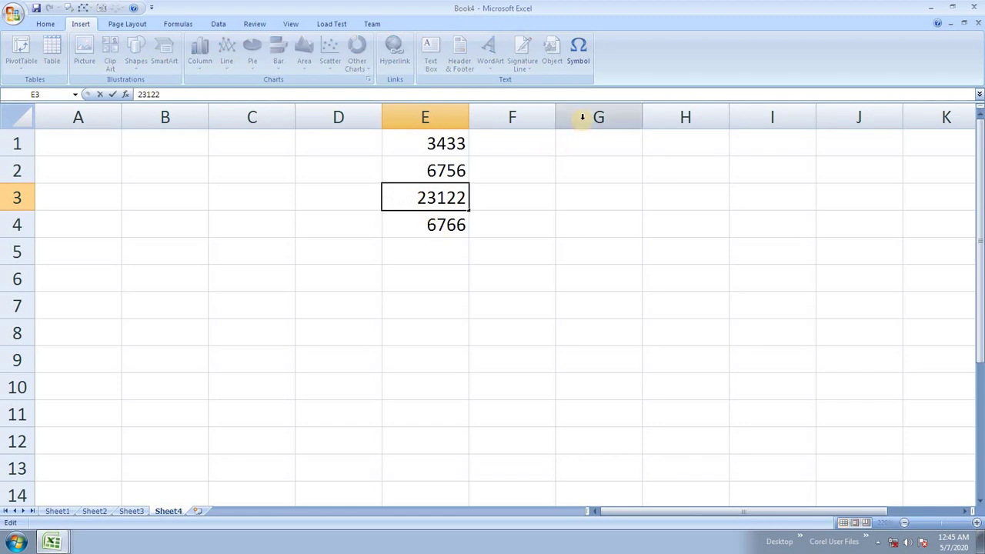
left_click(578, 61)
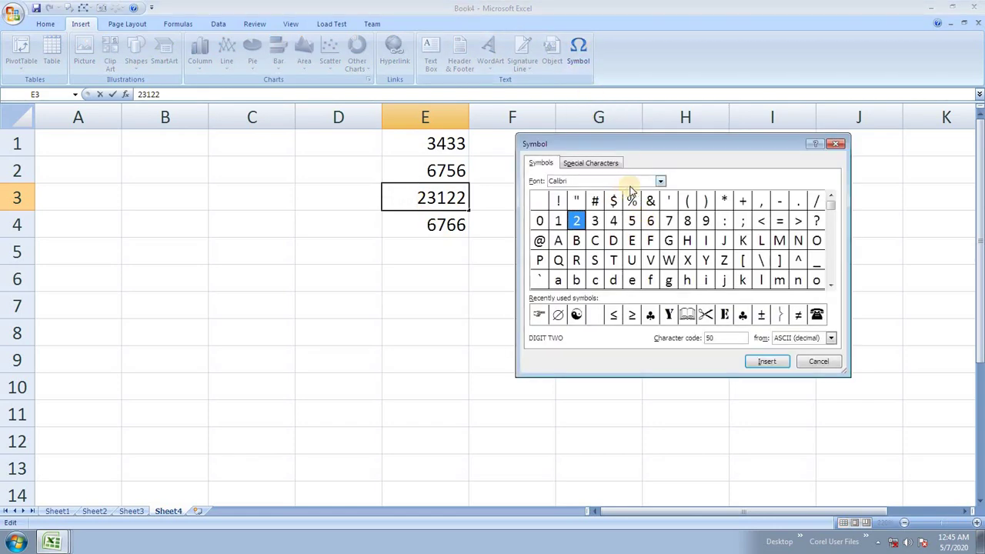
left_click(661, 183)
scroll(622, 242, "down", 10)
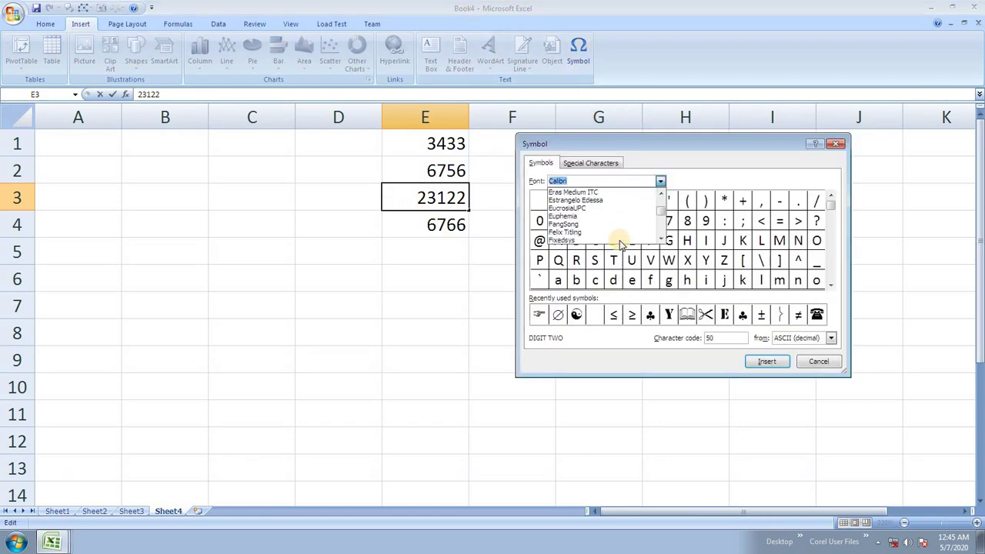
scroll(622, 245, "down", 5)
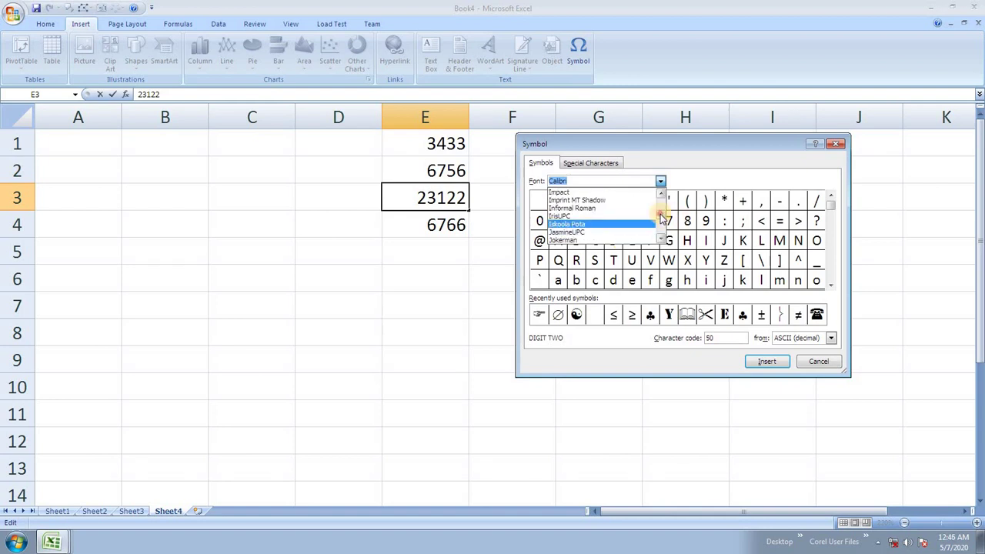
left_click_drag(662, 214, 661, 240)
left_click(582, 231)
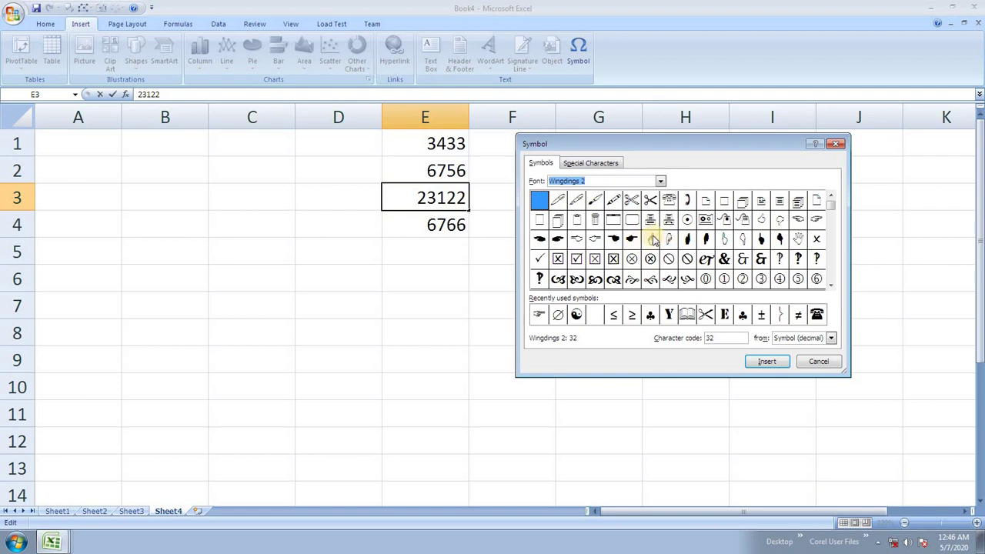
left_click(595, 239)
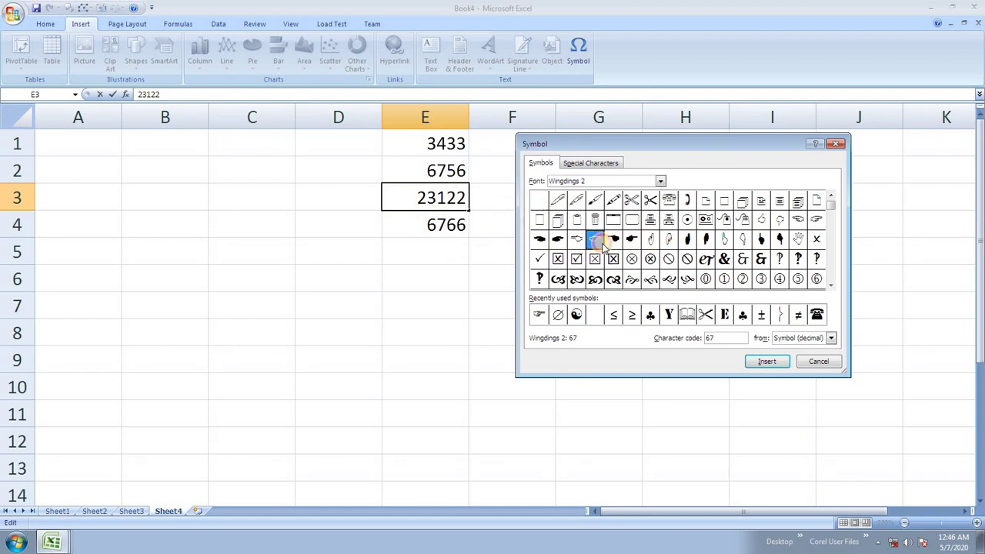
left_click(767, 361)
left_click(818, 361)
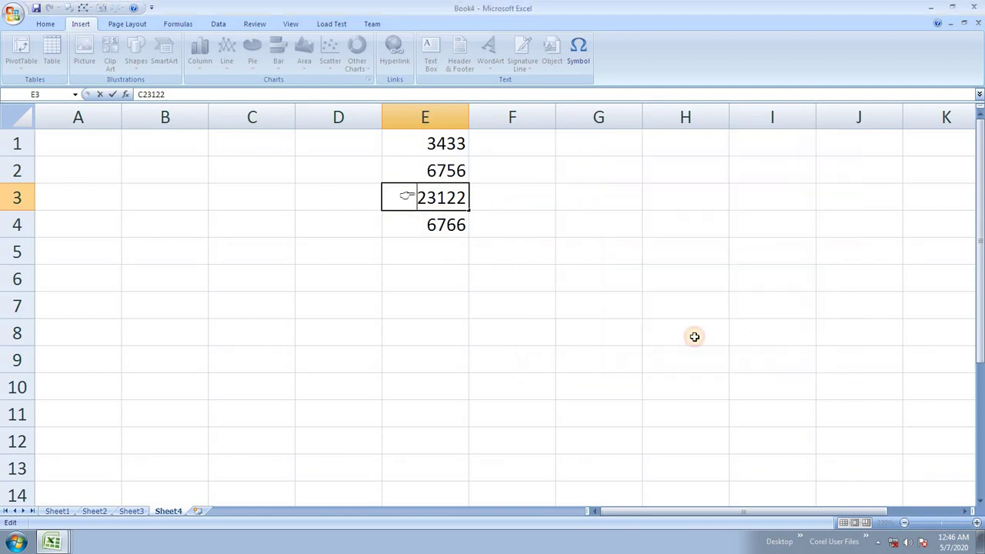
left_click(551, 330)
left_click(446, 204)
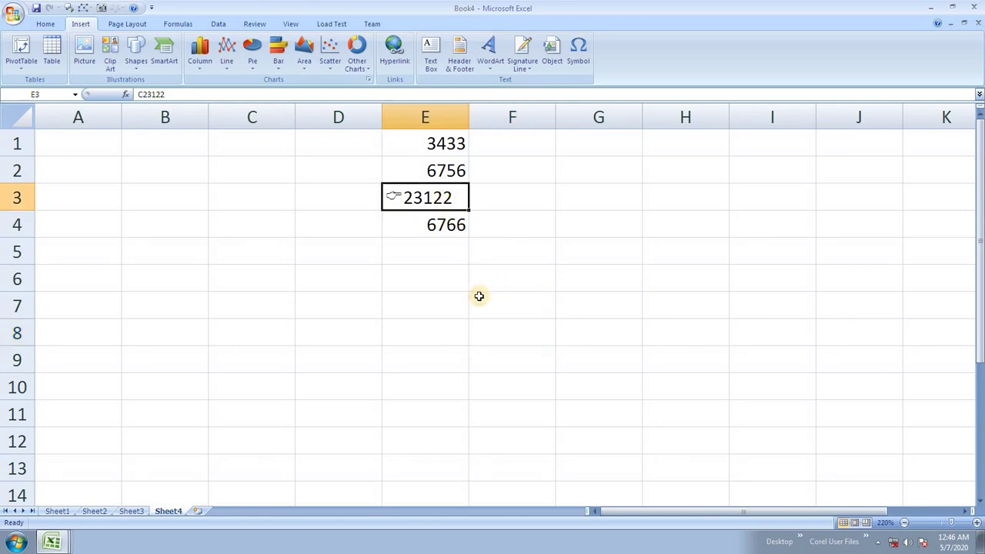
left_click(577, 51)
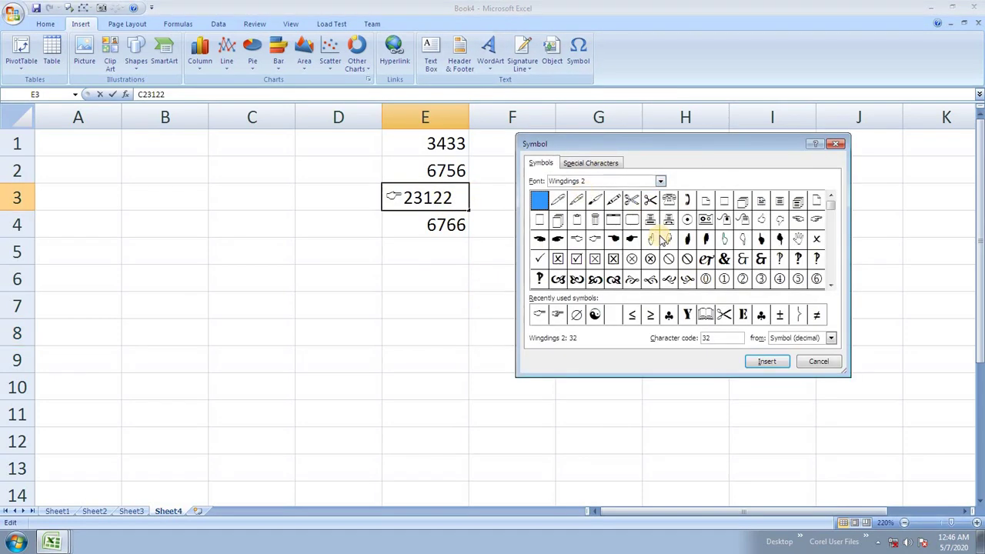
left_click(819, 361)
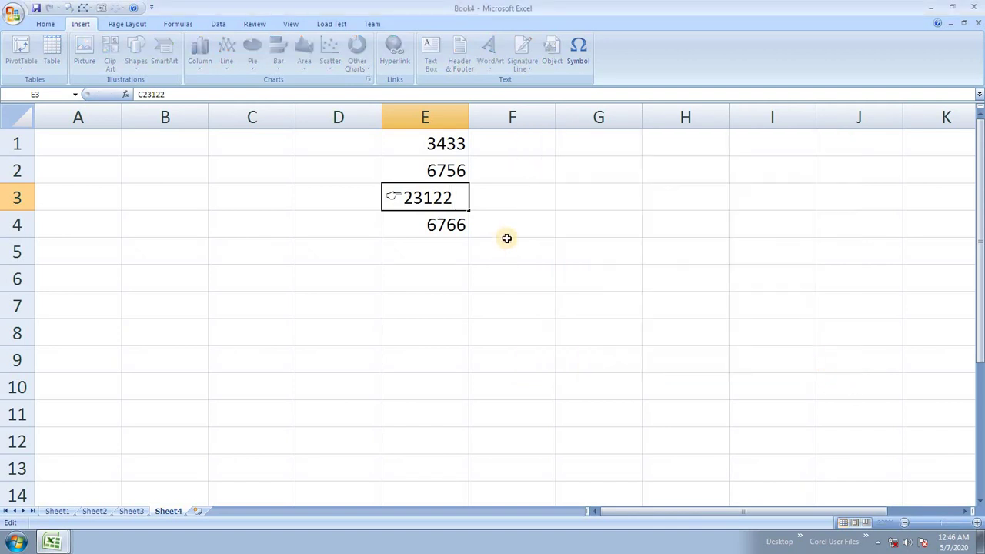
left_click(502, 241)
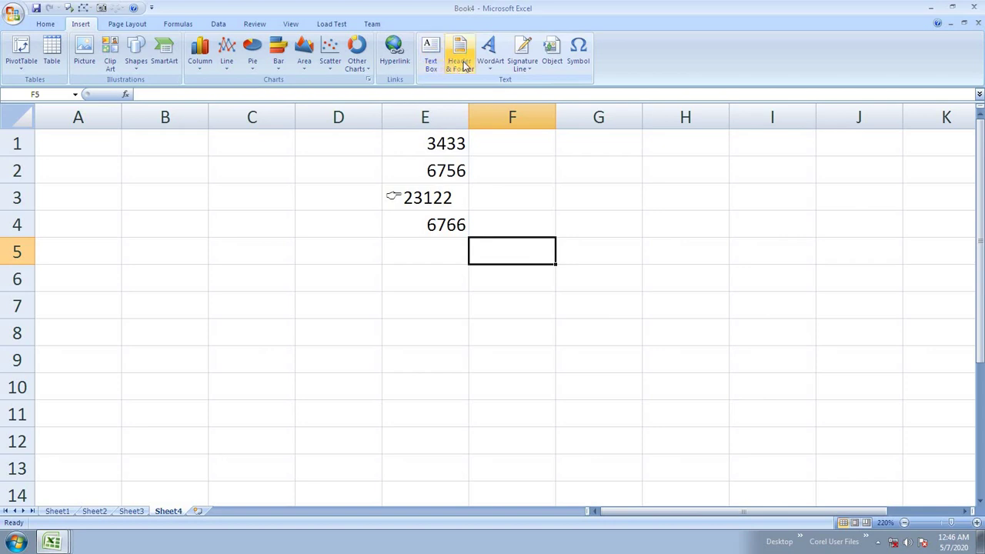
- Clear the contents of cells E1:F5 and switch to Sheet1
left_click_drag(392, 148, 483, 254)
key("Delete")
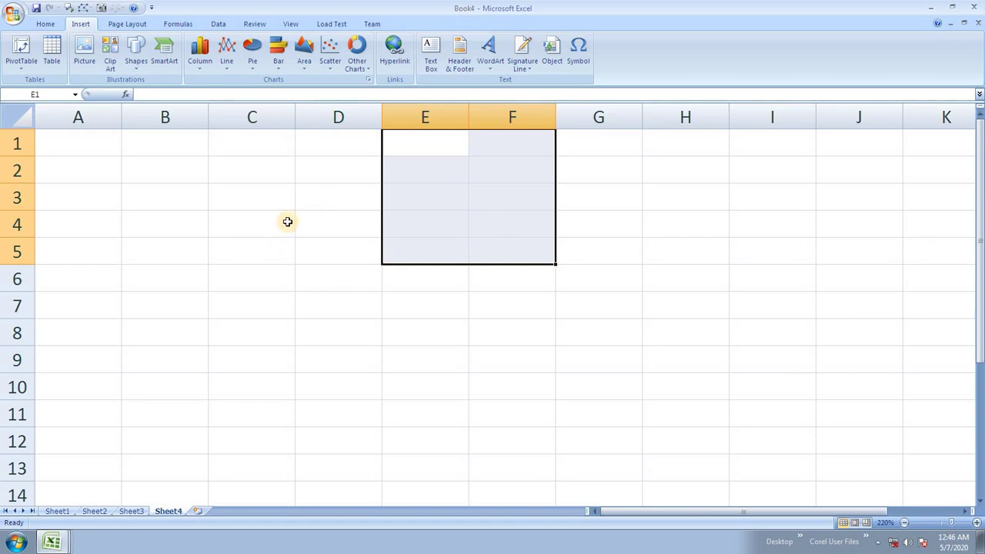
left_click(60, 511)
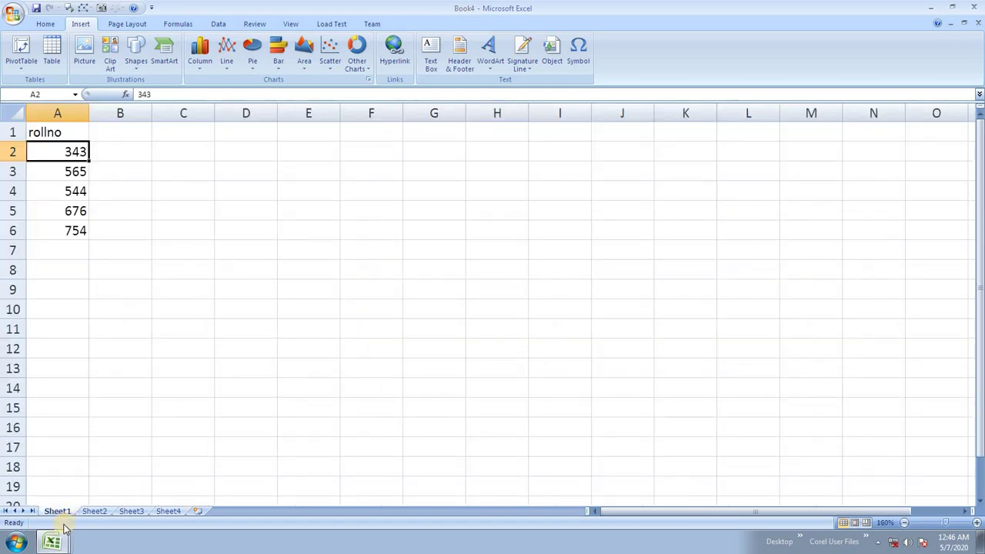
- Look through the Book3 workbook and switch to Sheet1 of Book2 with the Sem 1st table
left_click(58, 543)
left_click(59, 491)
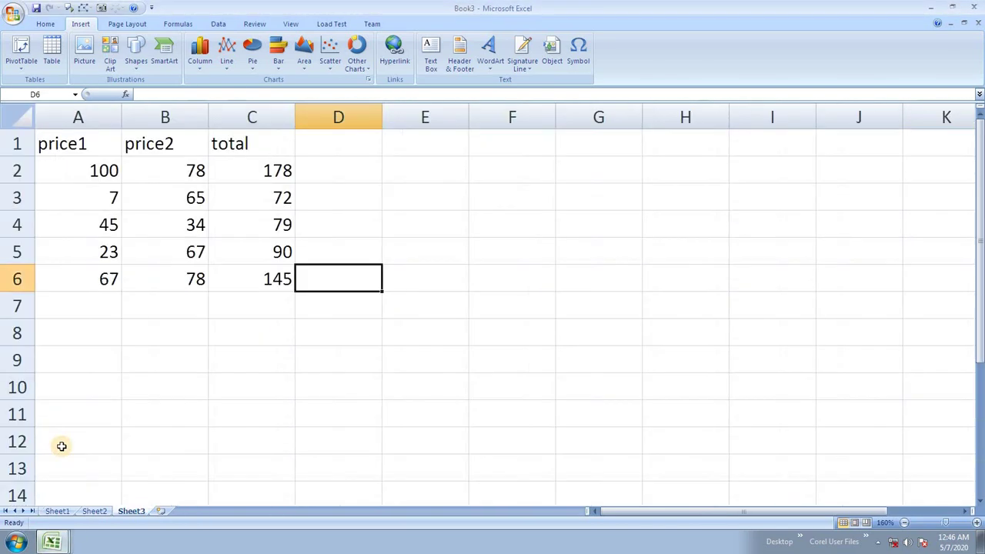
left_click(56, 512)
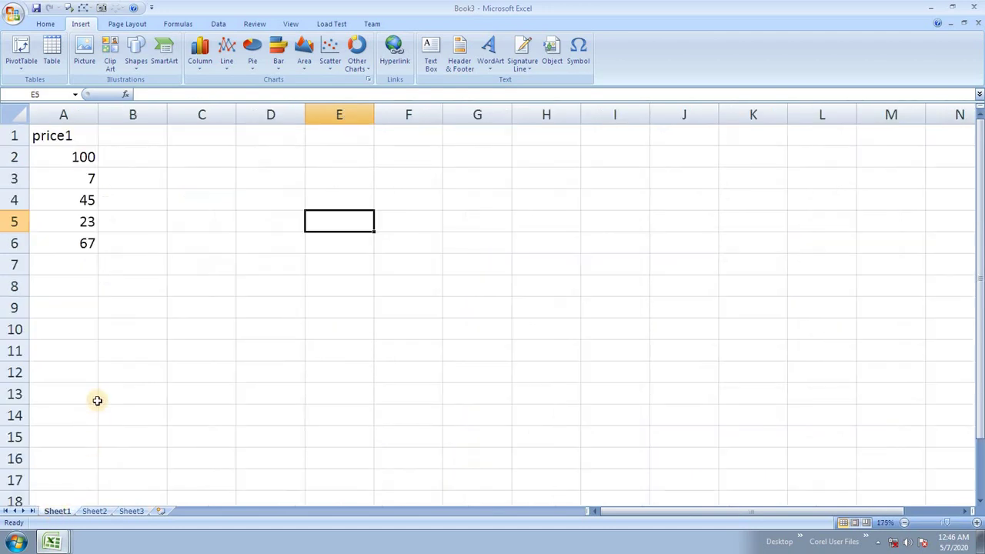
left_click(95, 512)
left_click(52, 511)
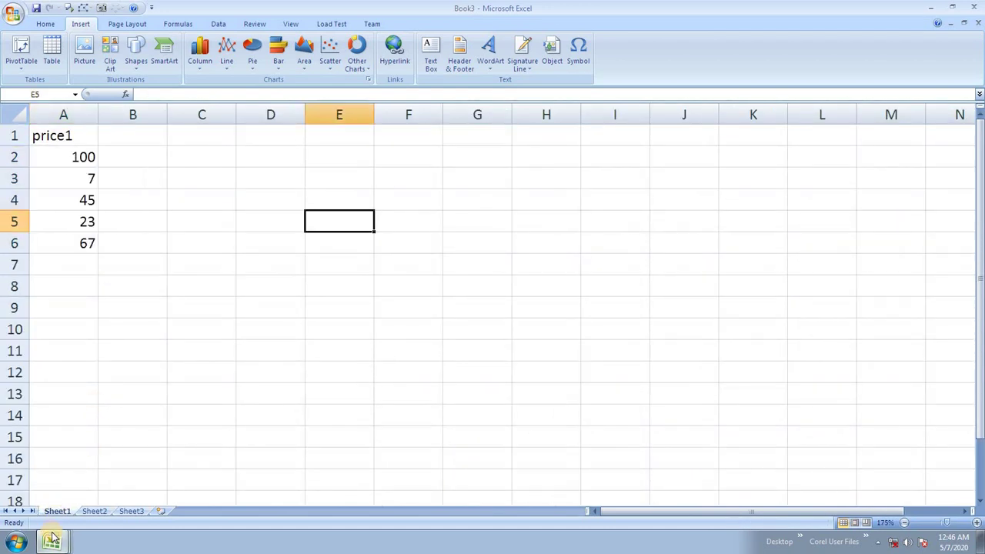
left_click(52, 544)
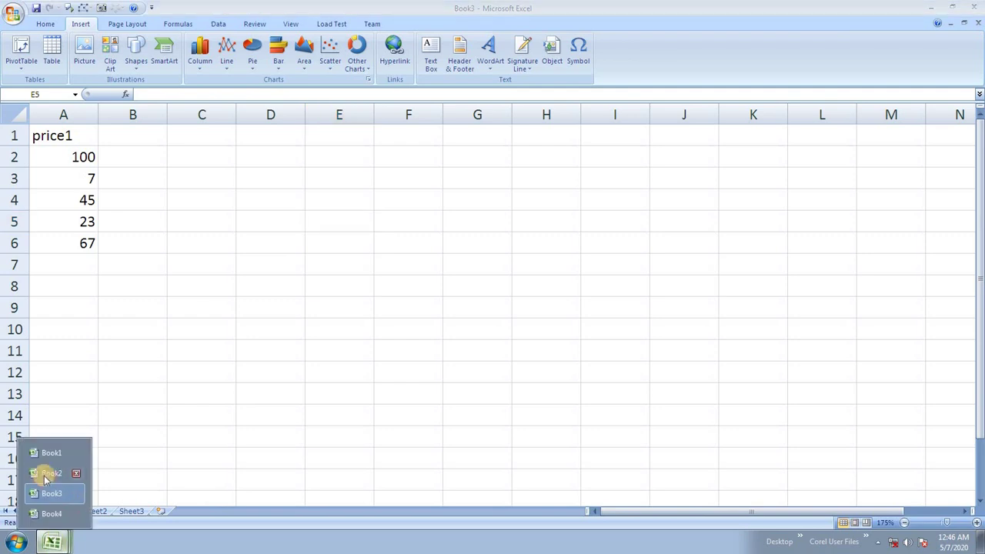
left_click(42, 469)
left_click(67, 513)
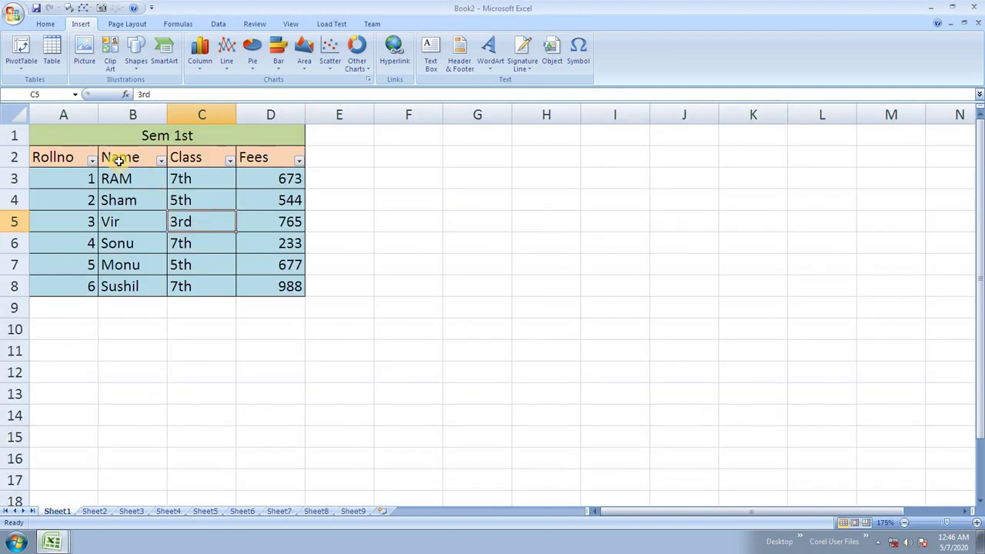
left_click(461, 257)
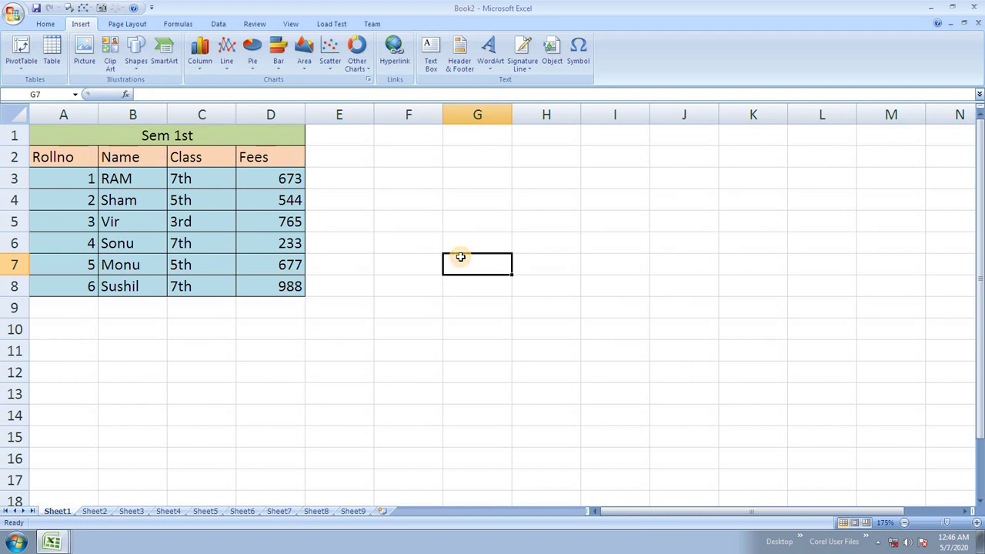
- Check the Sem 1st table in print preview and return to the worksheet
left_click(203, 203)
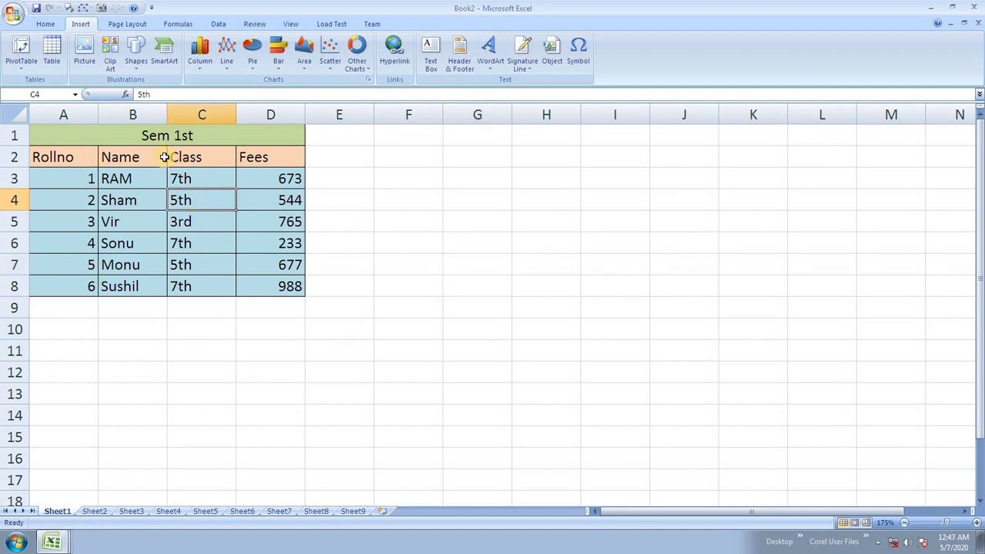
key("ctrl+F2")
left_click(424, 137)
scroll(438, 169, "up", 3)
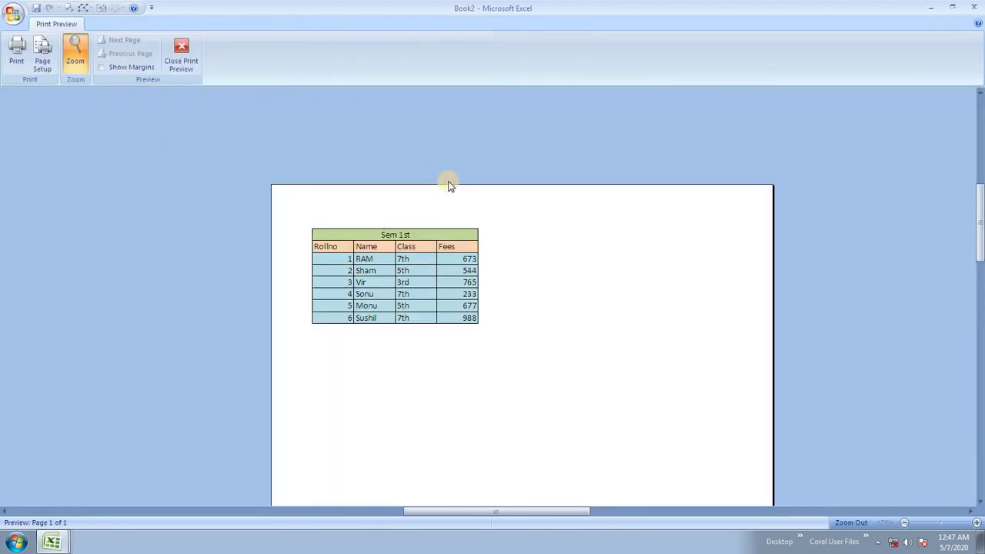
left_click(181, 56)
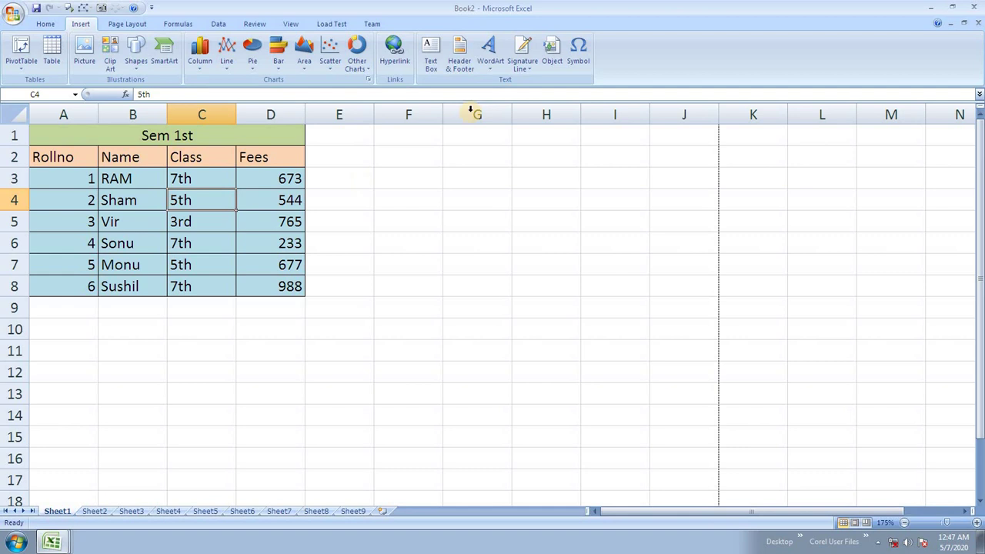
- Add a page header whose centre section contains the word Date followed by the current date field
left_click(458, 53)
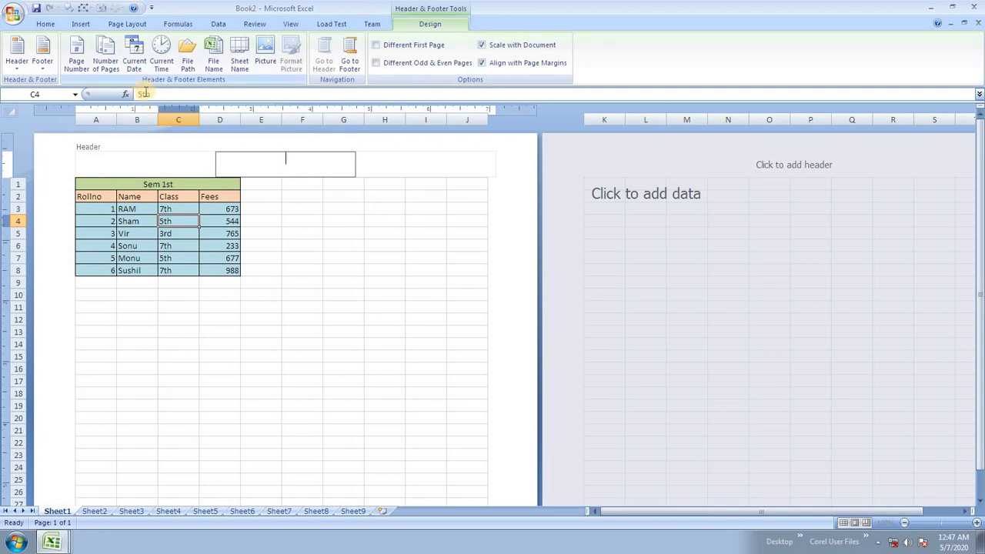
left_click(135, 60)
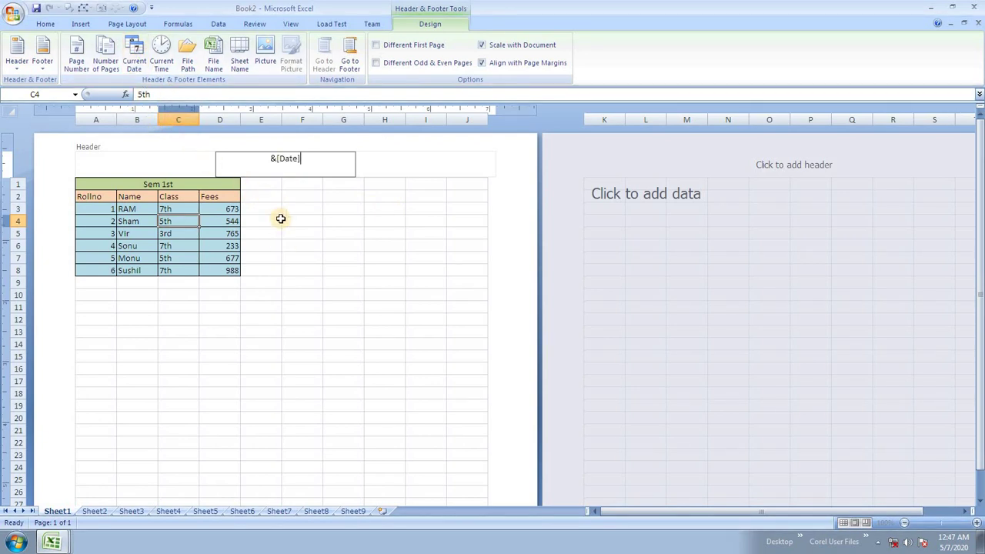
left_click(298, 246)
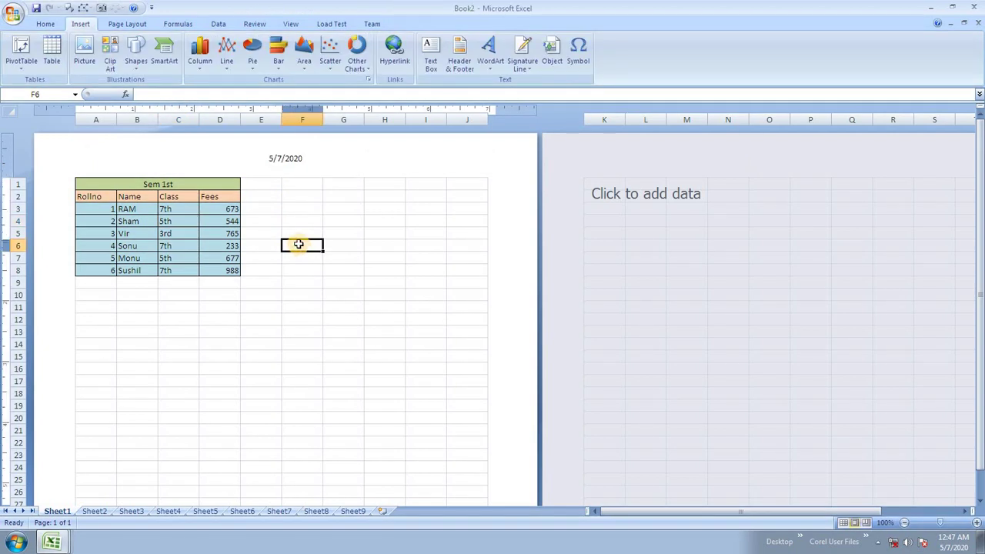
left_click(286, 160)
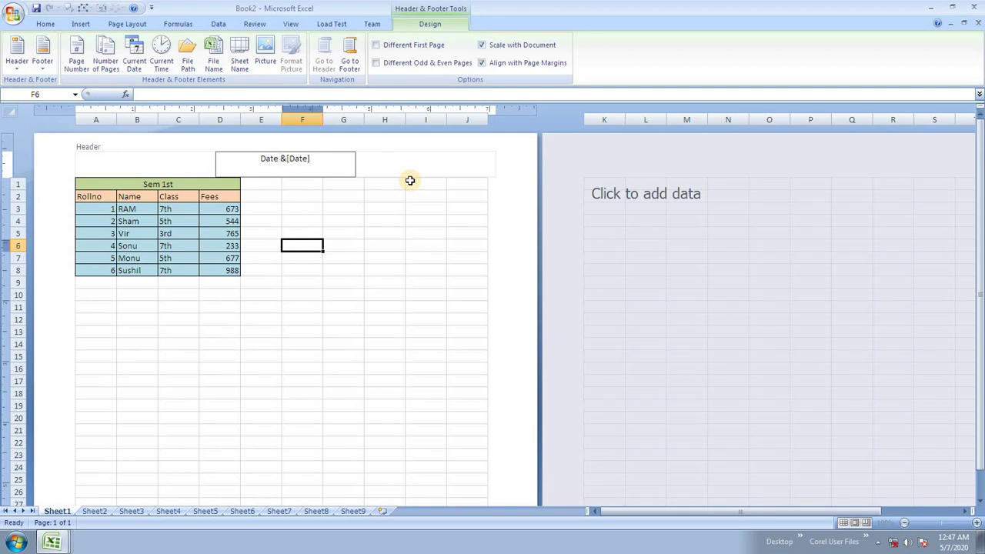
left_click(285, 257)
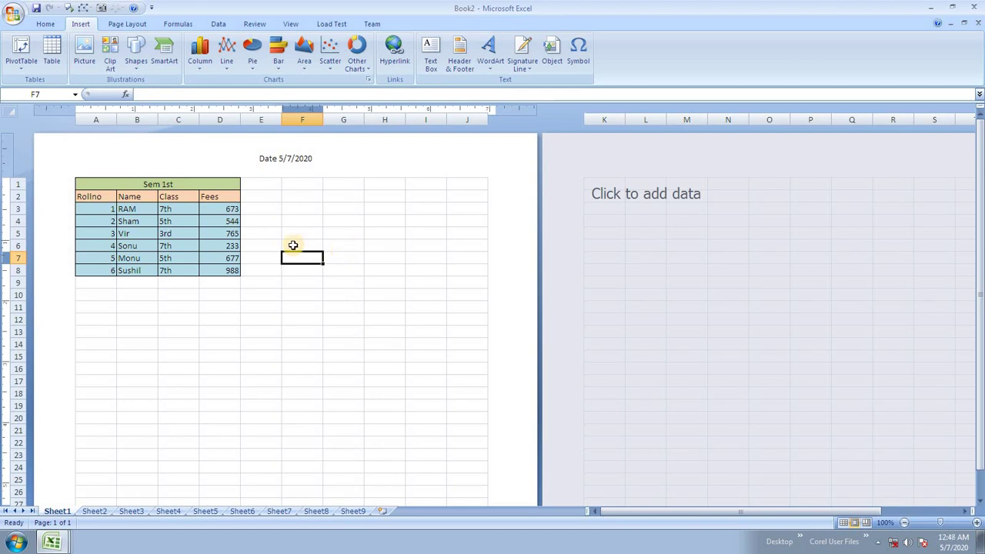
- Fill the right header section with the word Time followed by the current time field
left_click(385, 169)
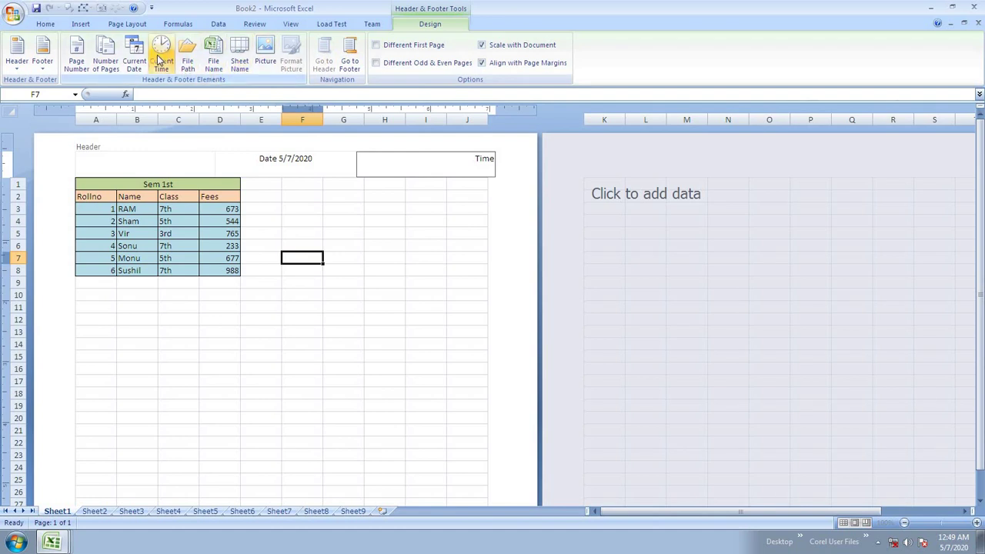
left_click(161, 60)
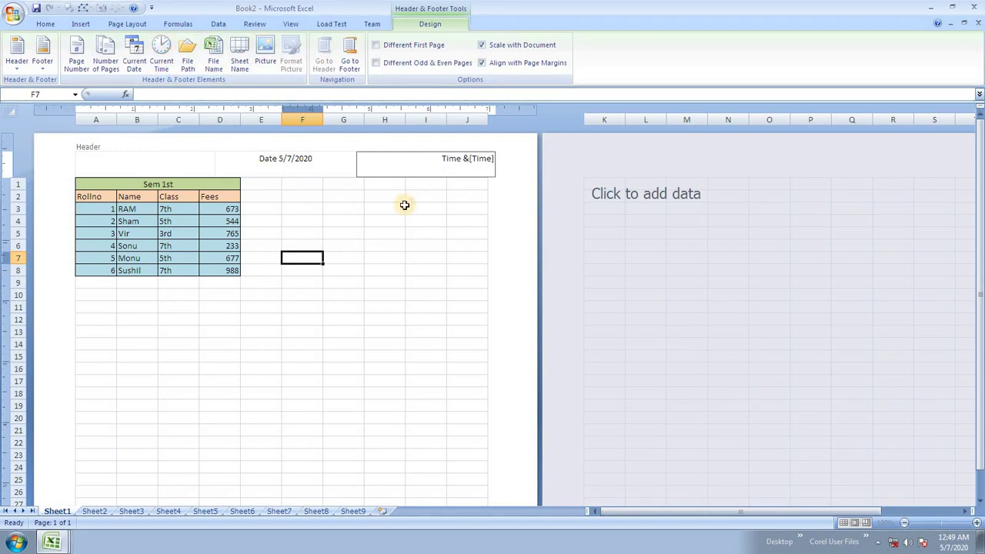
left_click(422, 231)
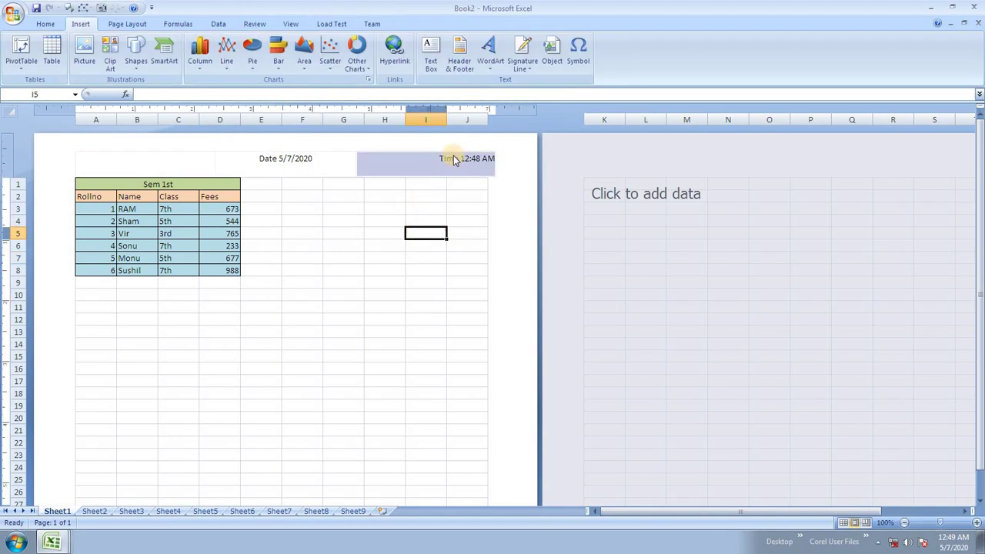
- Insert the picture nnnn from the Pictures library below the date in the centre header section
left_click(318, 162)
left_click(323, 159)
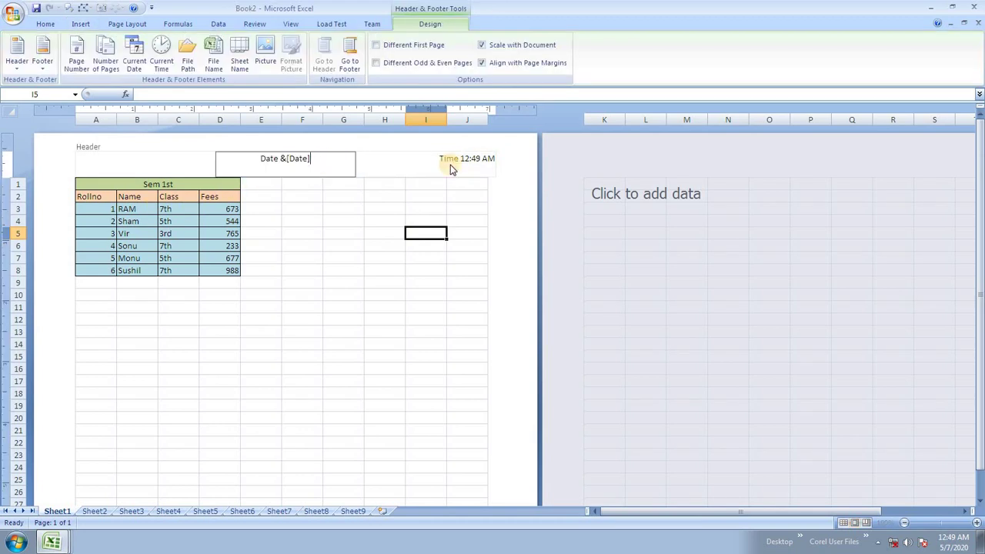
key("Return")
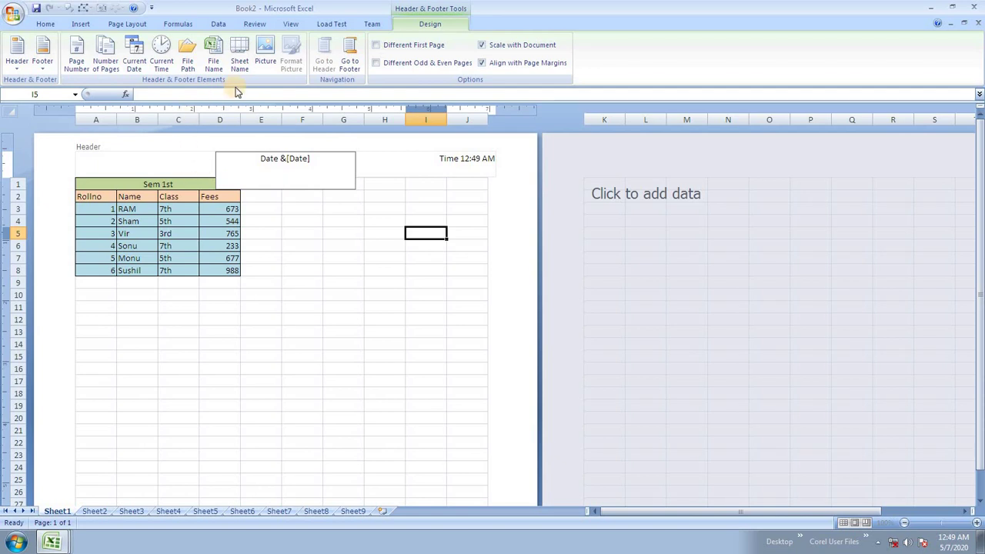
left_click(269, 49)
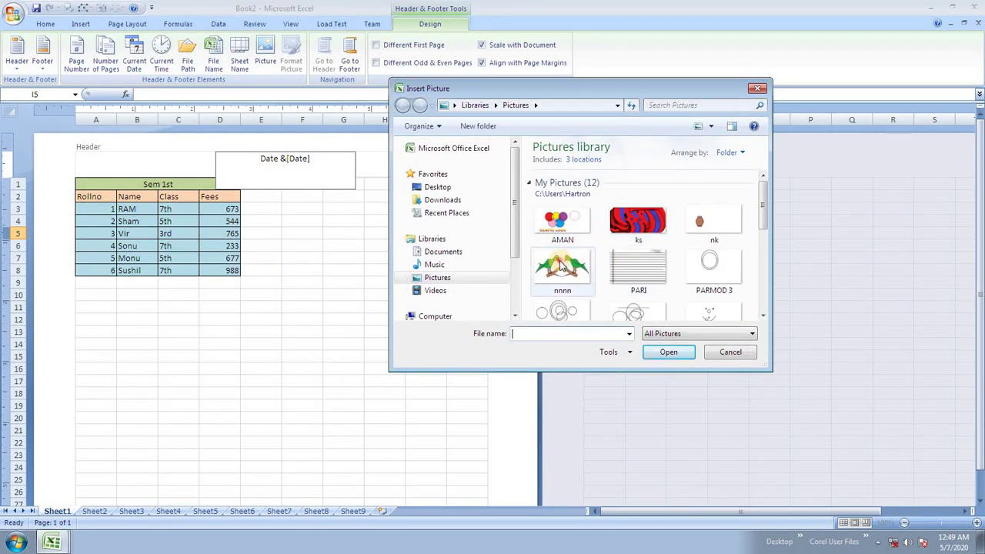
left_click(562, 268)
left_click(710, 268)
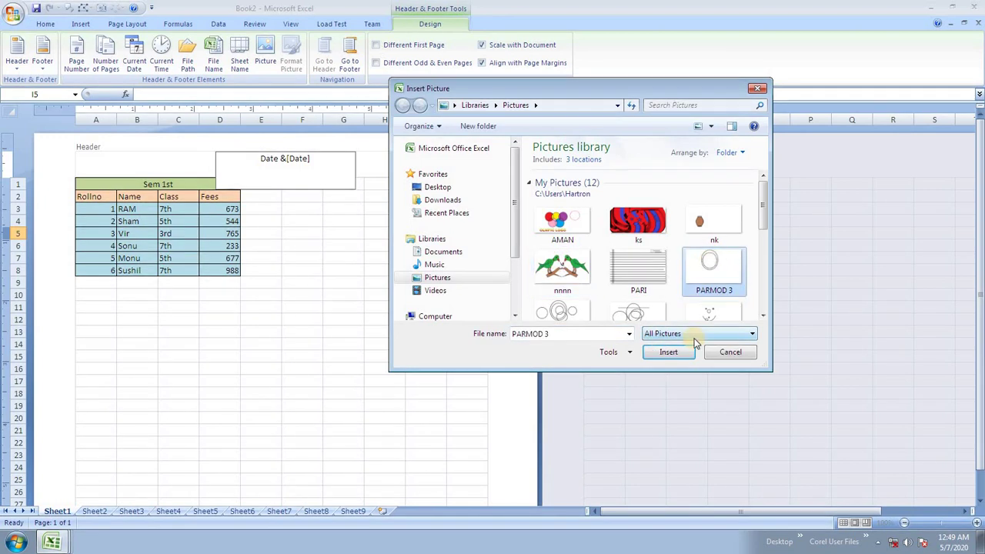
left_click(562, 267)
left_click(669, 352)
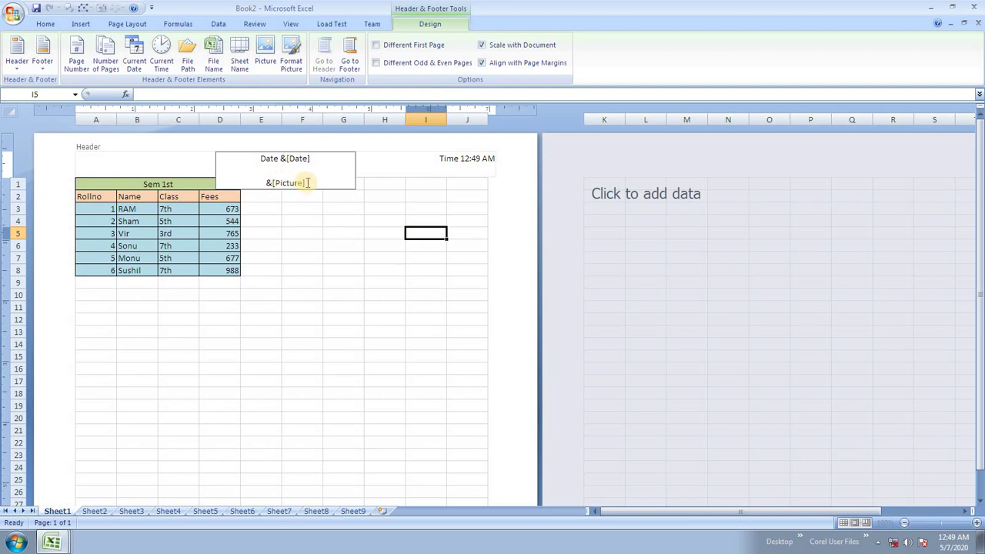
left_click(607, 282)
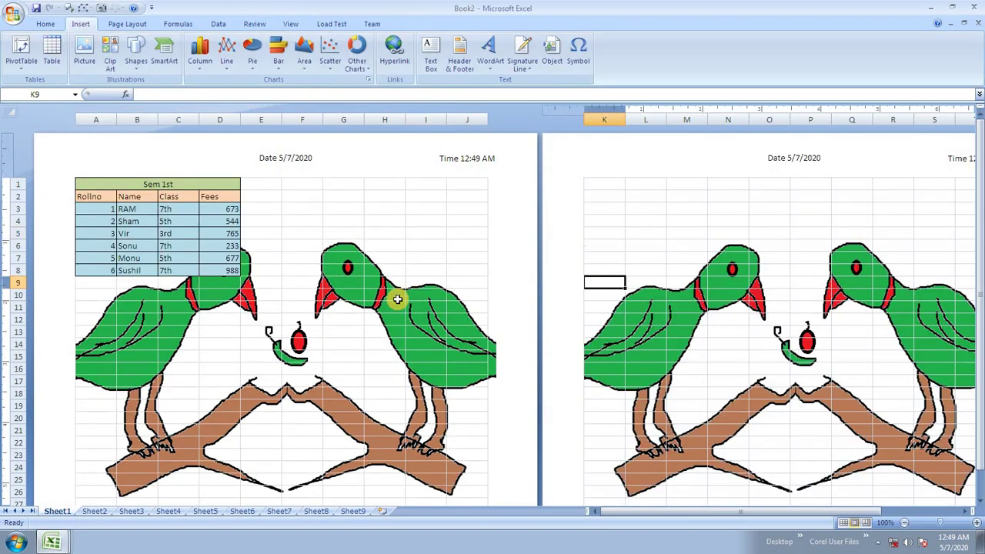
- Scale the header picture to 50% of its original size with the aspect ratio locked
scroll(398, 300, "down", 4)
scroll(403, 304, "up", 4)
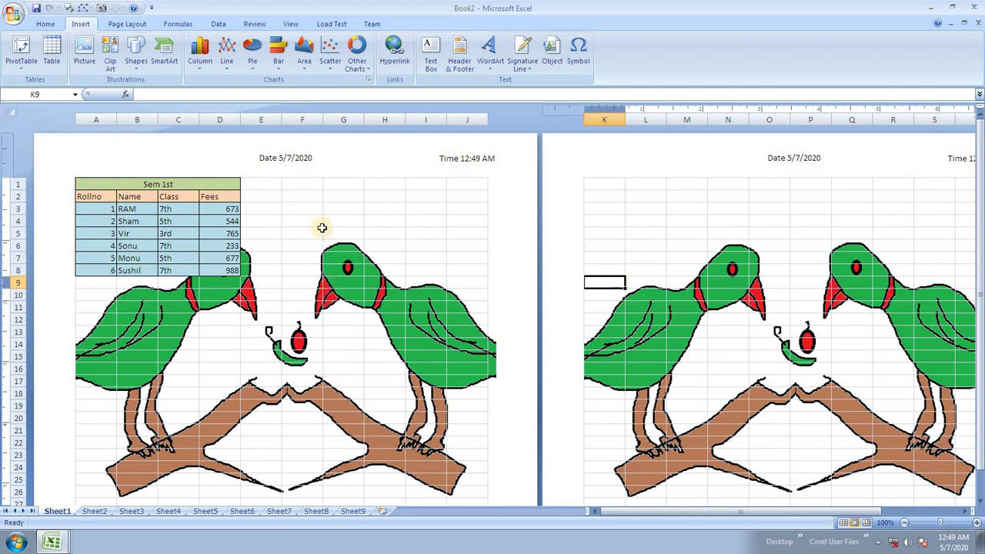
left_click(319, 166)
left_click(318, 175)
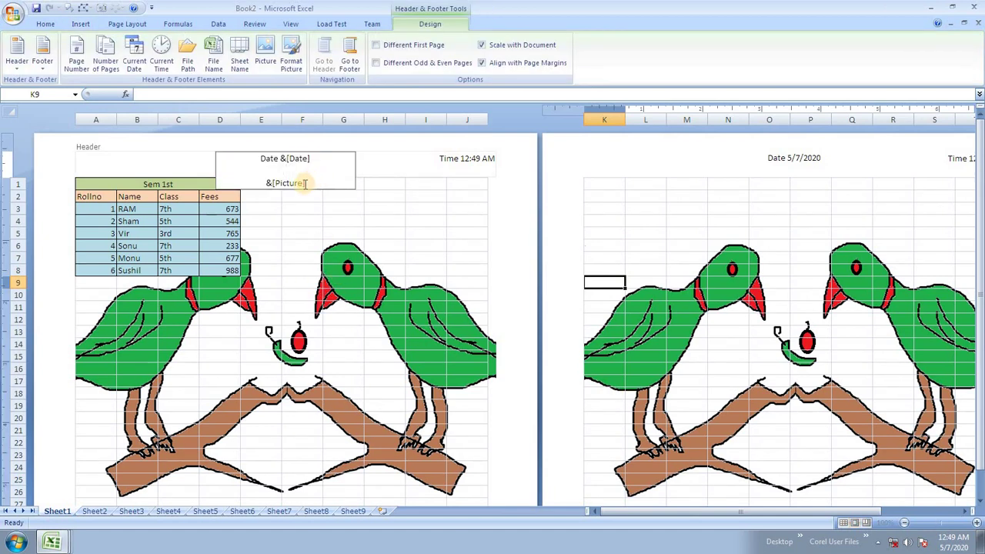
left_click(291, 60)
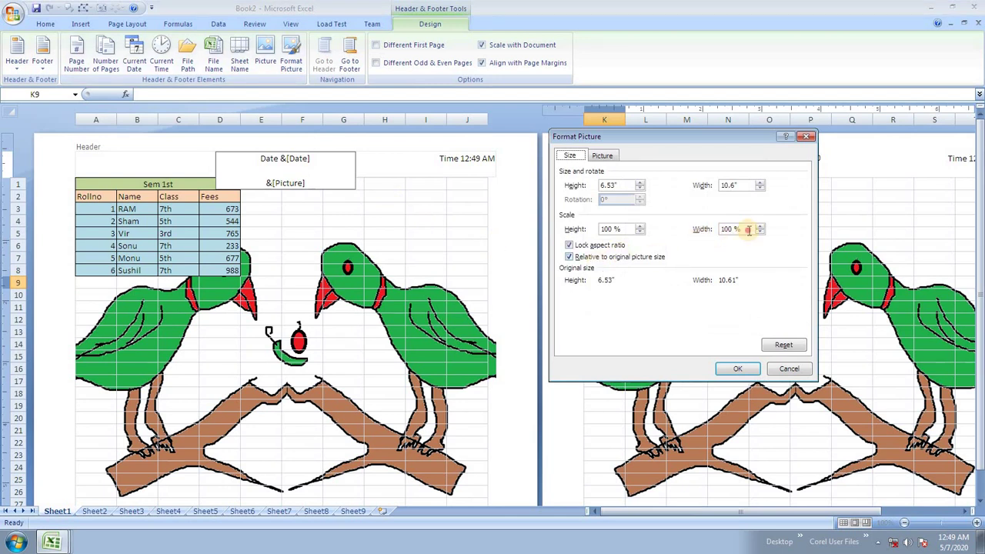
left_click_drag(749, 229, 659, 231)
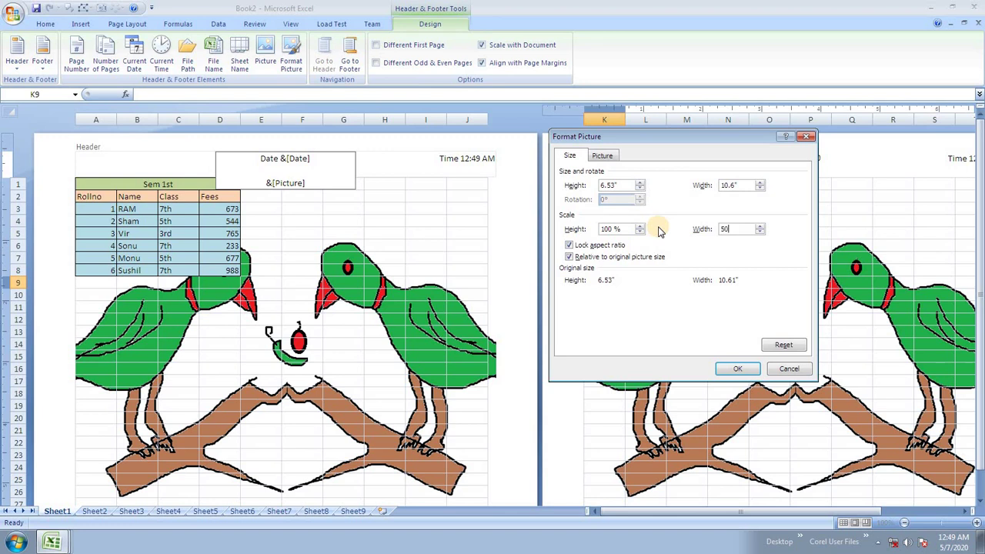
left_click(737, 185)
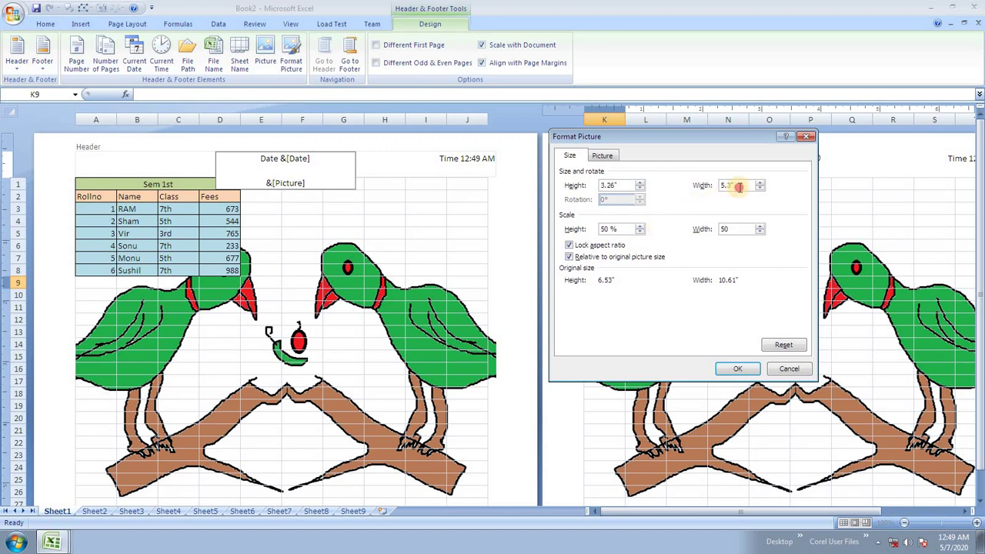
left_click(735, 370)
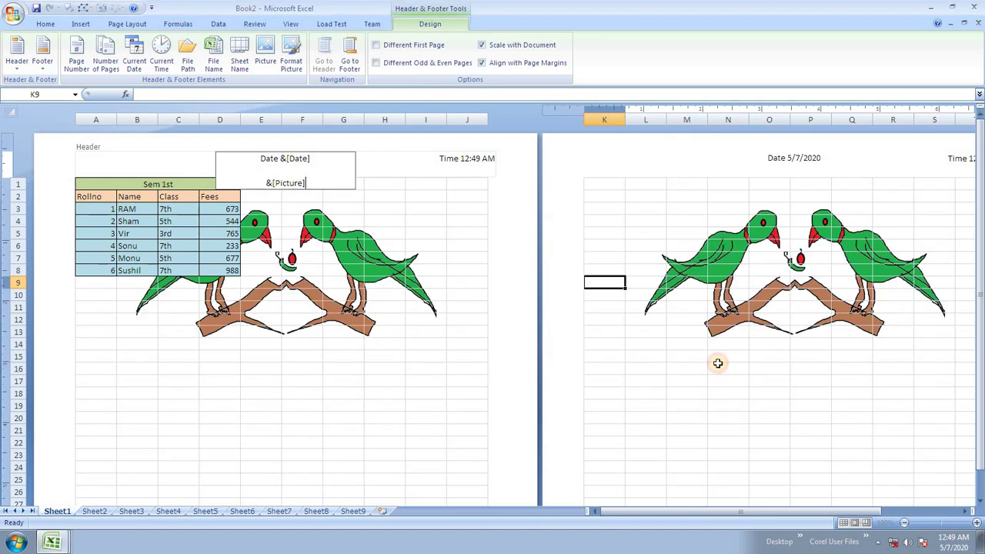
- Move the header picture down the page by adding five blank lines above it in the centre header section
left_click(304, 176)
key("Return")
key("Return")
key("Return")
key("Return")
key("Return")
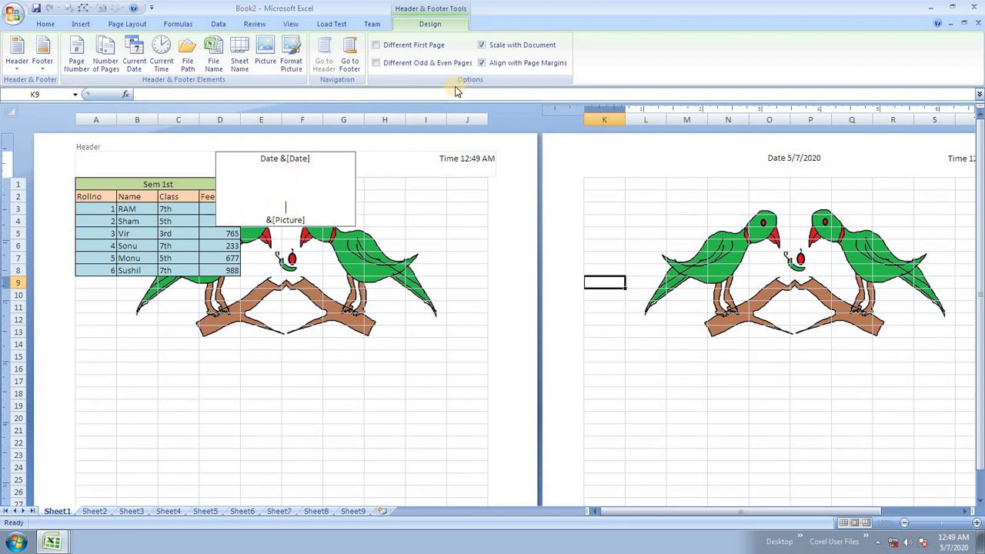
left_click(470, 235)
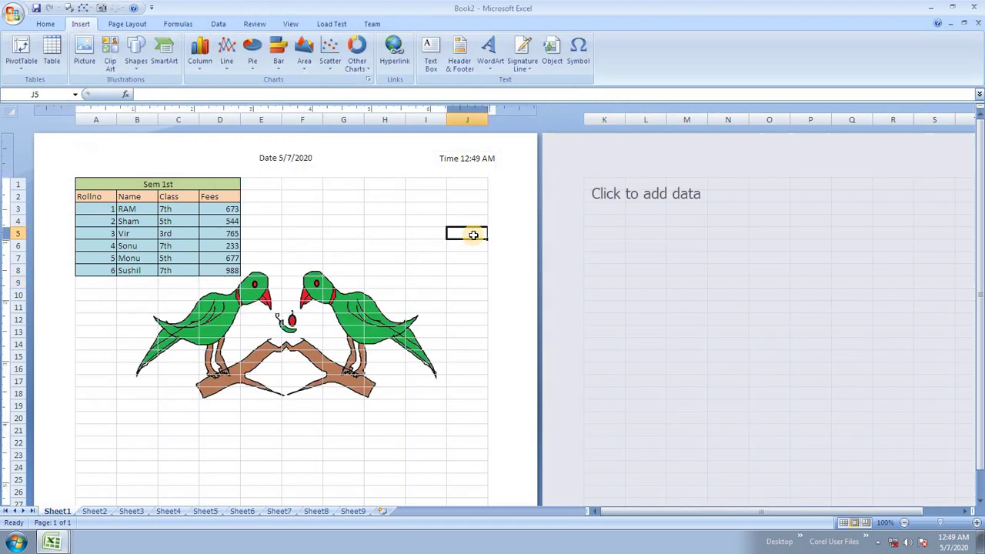
- Add five more blank lines between the date and the picture so the picture sits clear below the table
left_click(285, 159)
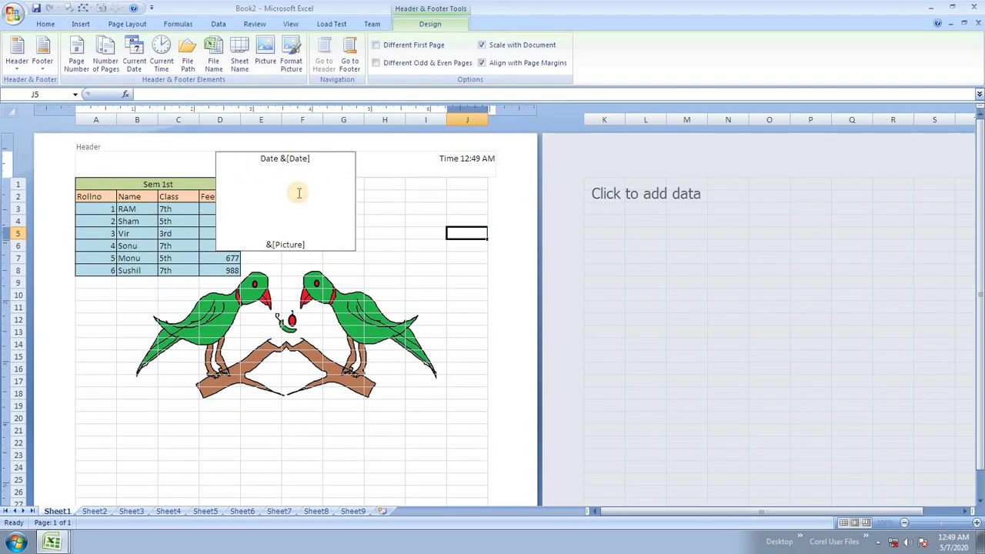
key("Return")
key("Return")
key("Return")
key("Return")
key("Return")
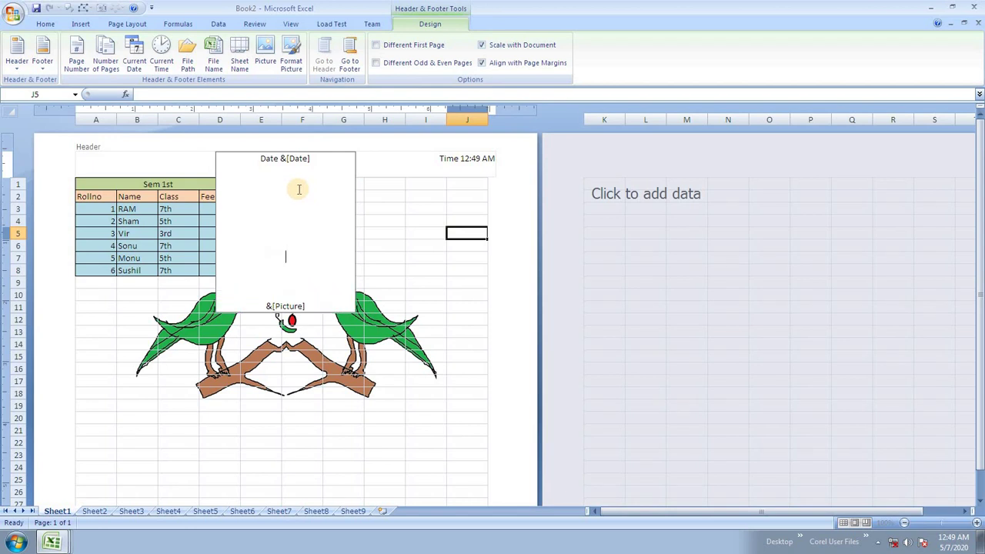
left_click(389, 304)
scroll(390, 301, "down", 3)
scroll(391, 301, "up", 3)
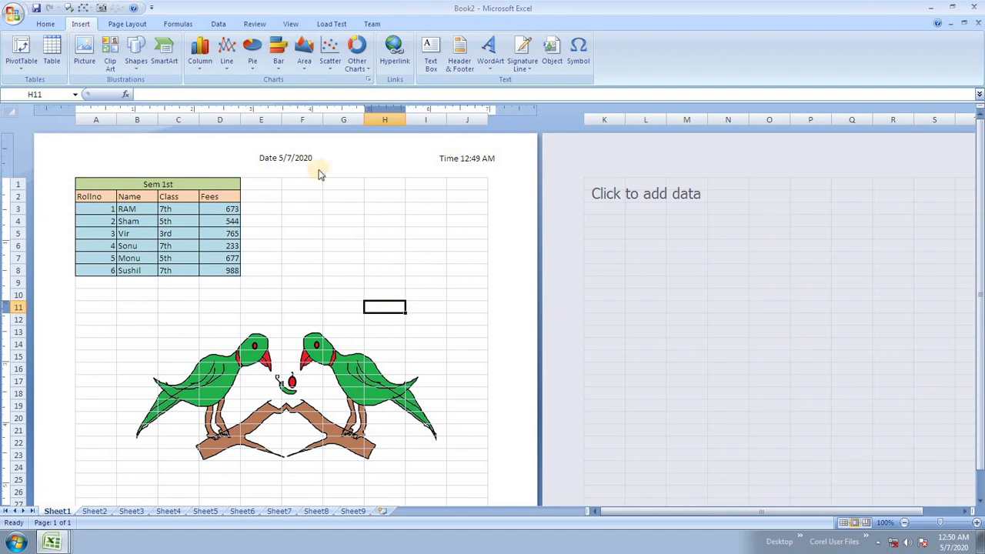
- Insert the file name field in the left header section of Sheet1
left_click(210, 171)
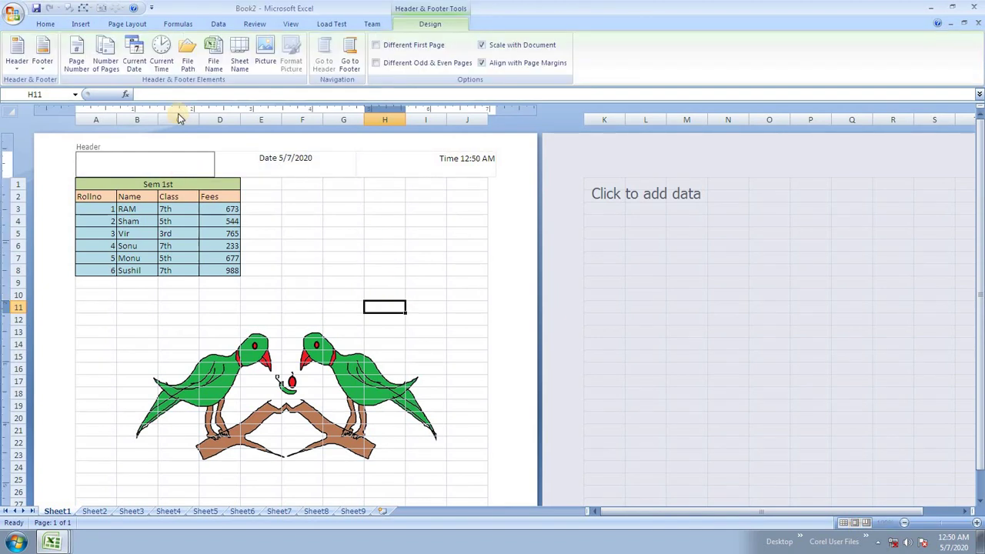
left_click(215, 68)
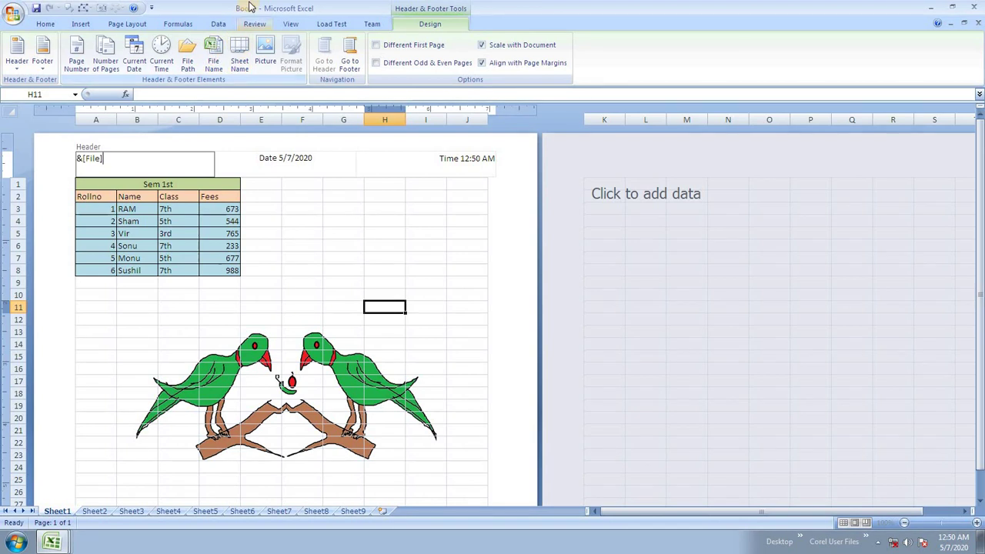
left_click(367, 245)
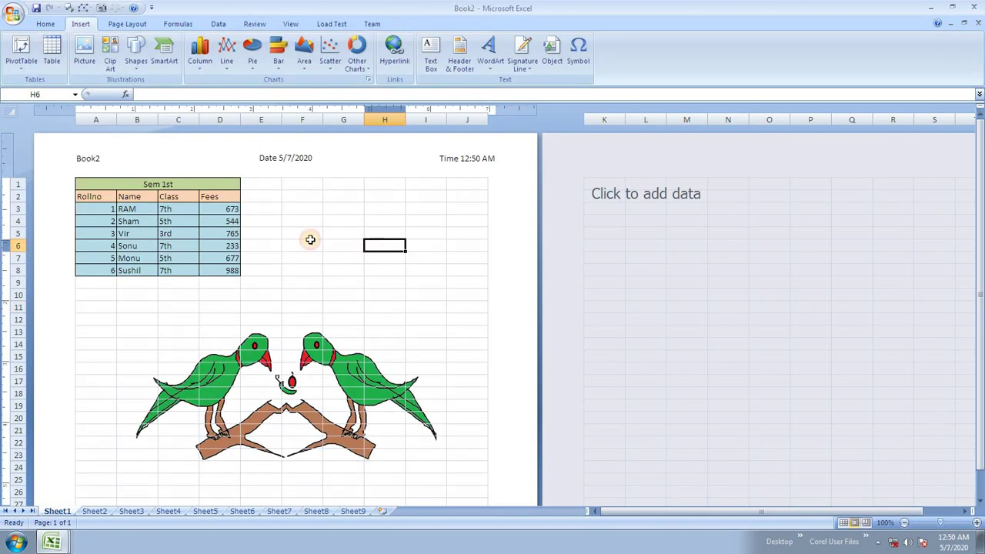
- Replace the content of the left header section with the file path field
left_click(117, 161)
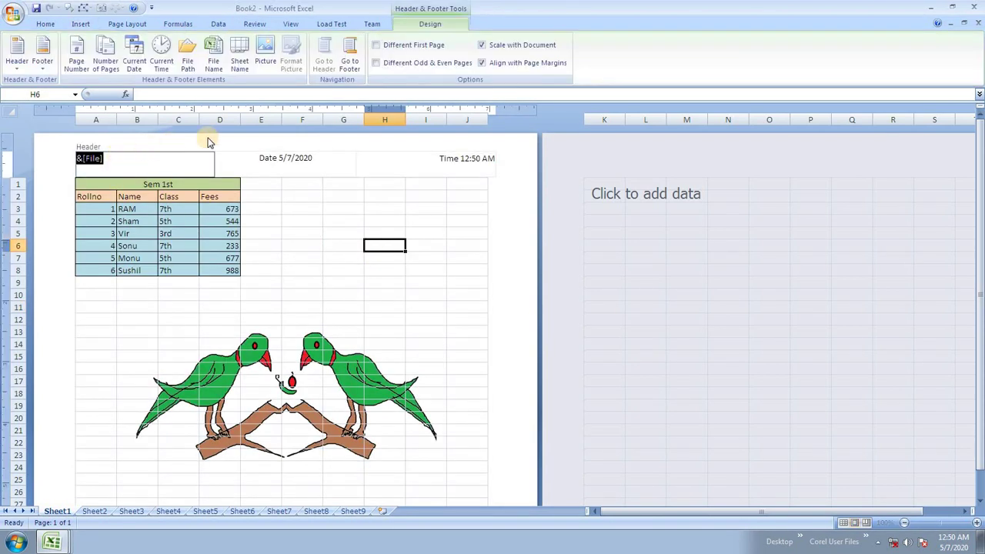
left_click(188, 60)
left_click(270, 296)
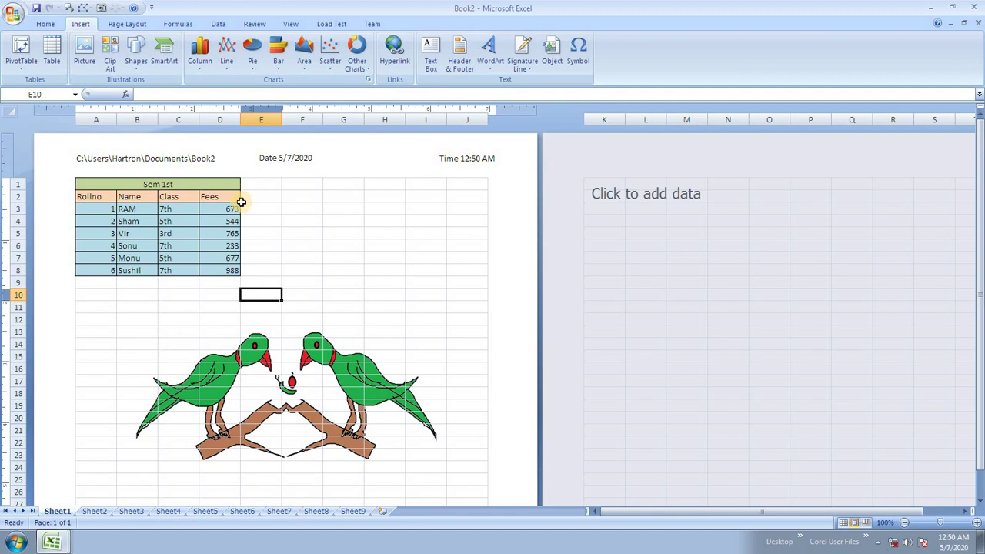
left_click(189, 151)
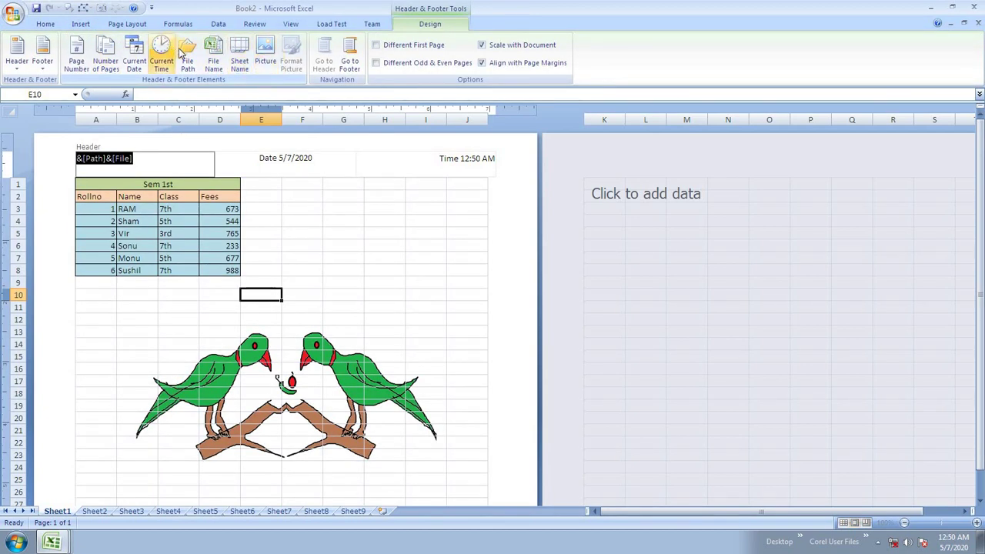
left_click(368, 262)
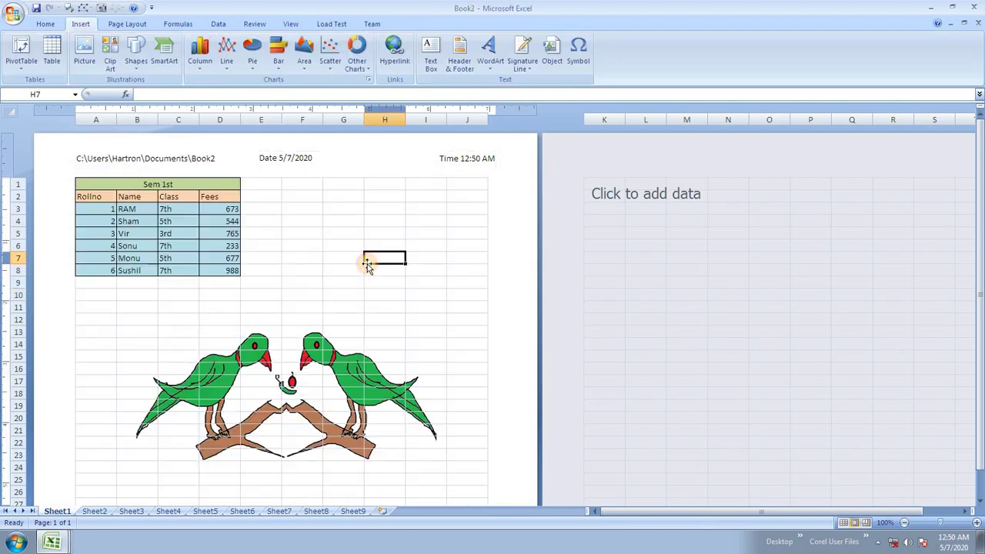
- Format the centre footer text "hartron skill centre" as bold, size 16 and red
scroll(368, 269, "down", 7)
scroll(369, 270, "down", 4)
left_click(285, 312)
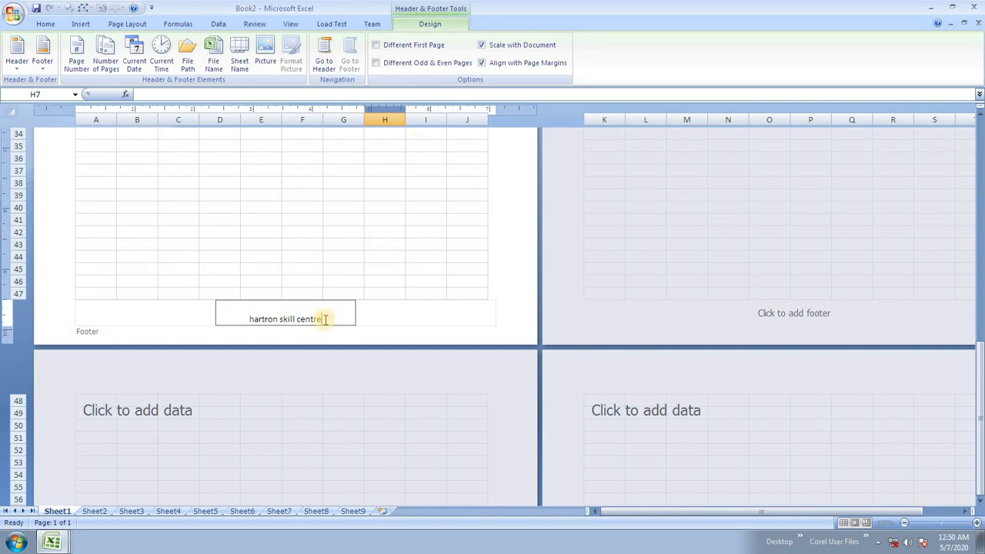
left_click_drag(318, 318, 201, 316)
left_click(46, 23)
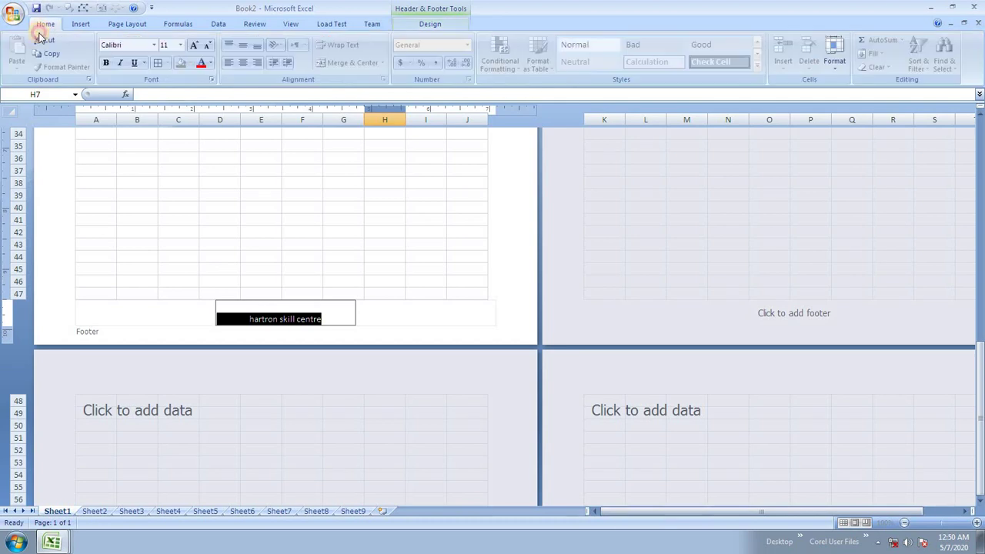
left_click(195, 45)
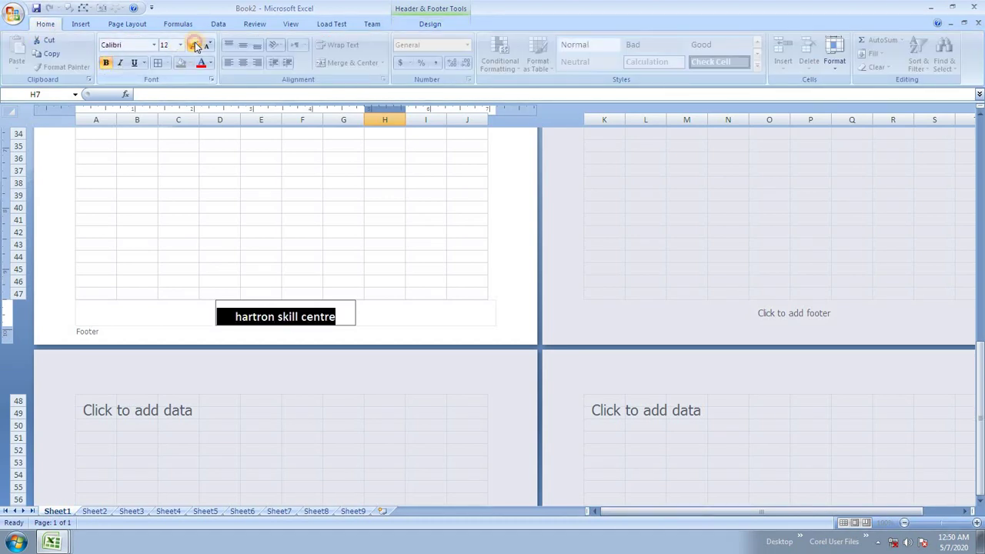
left_click(202, 66)
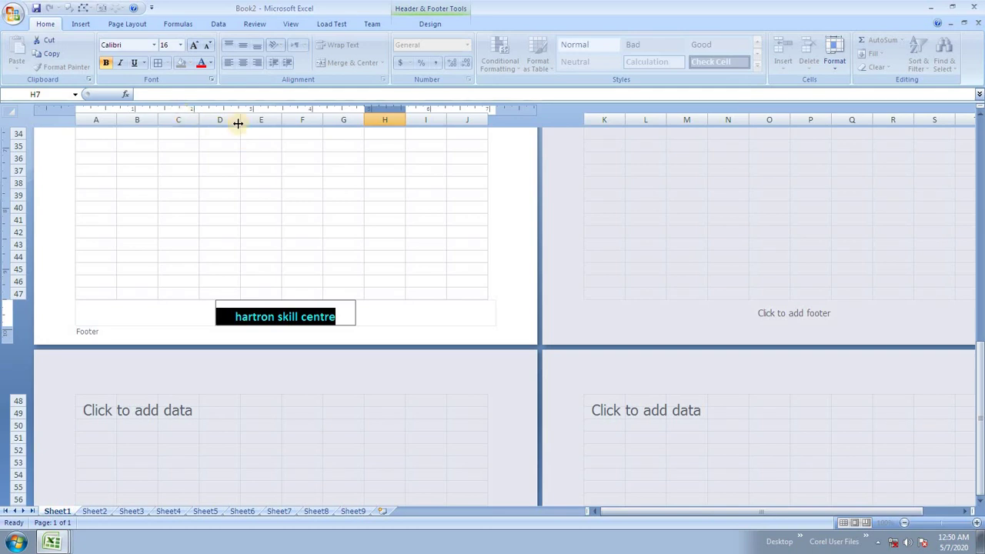
left_click(306, 168)
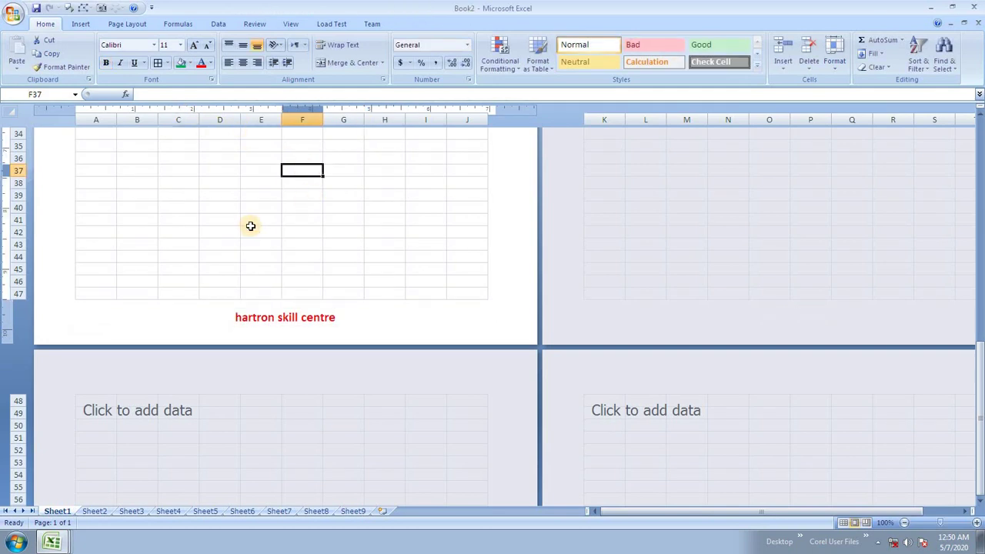
- Check the page with its header and picture in print preview, and return to the worksheet
scroll(250, 225, "up", 2)
key("ctrl+F2")
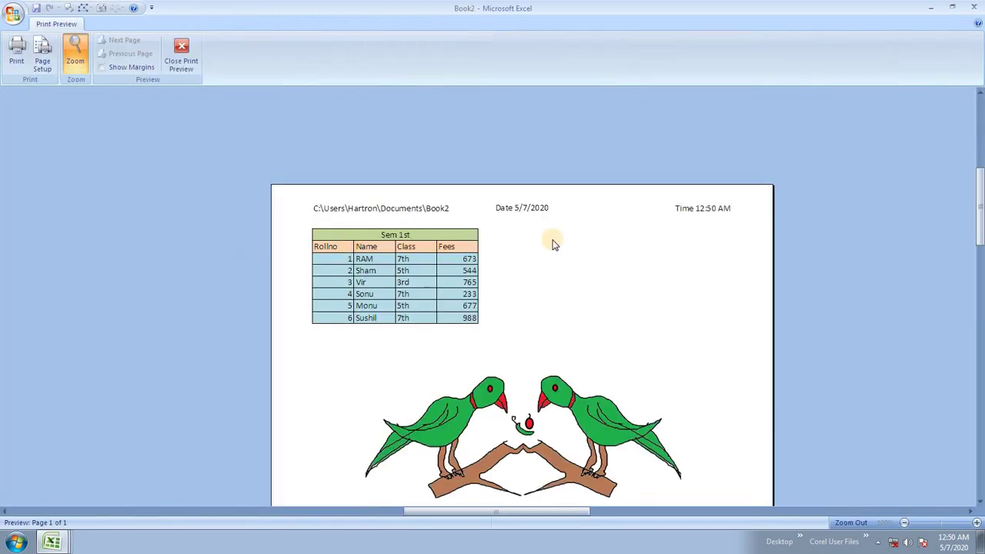
scroll(524, 233, "down", 10)
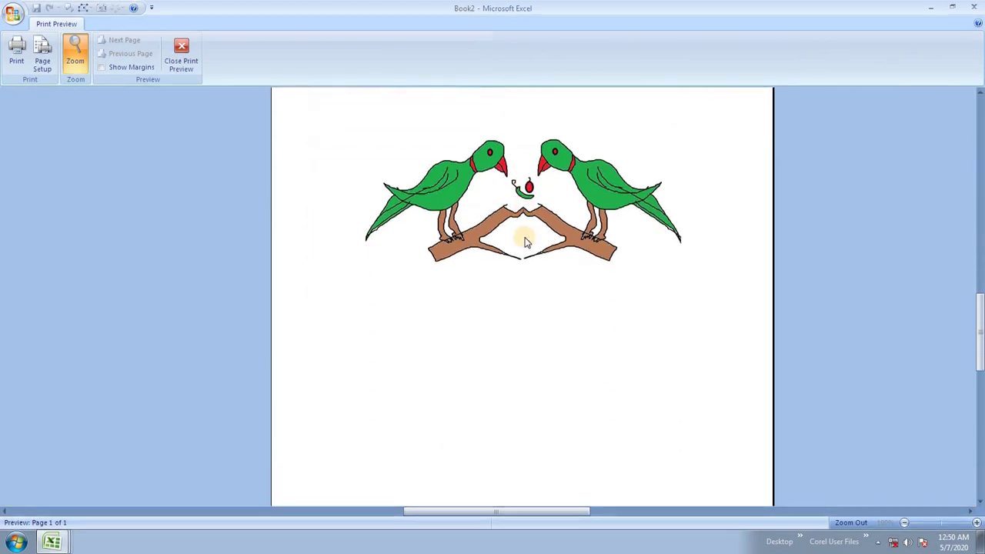
scroll(526, 242, "down", 5)
left_click(182, 63)
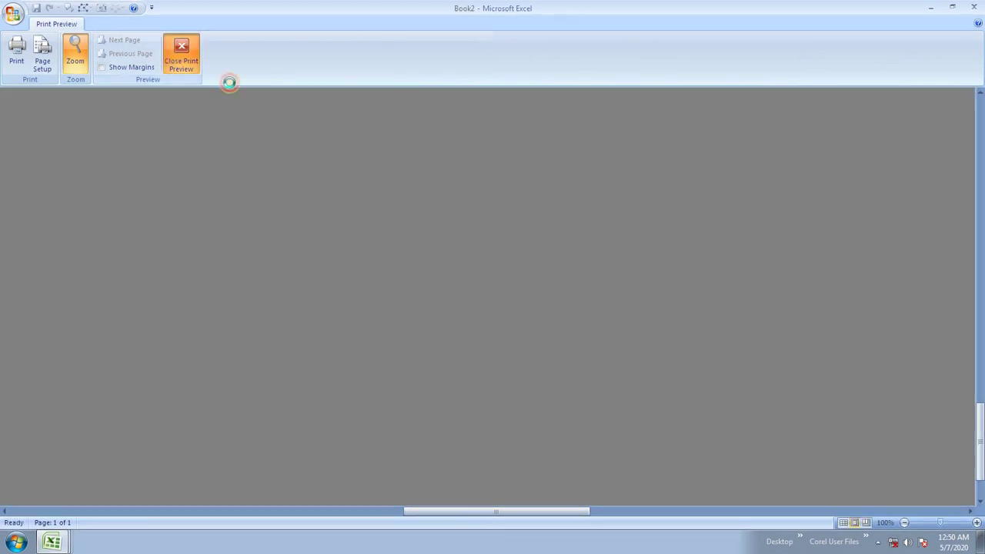
scroll(275, 196, "up", 10)
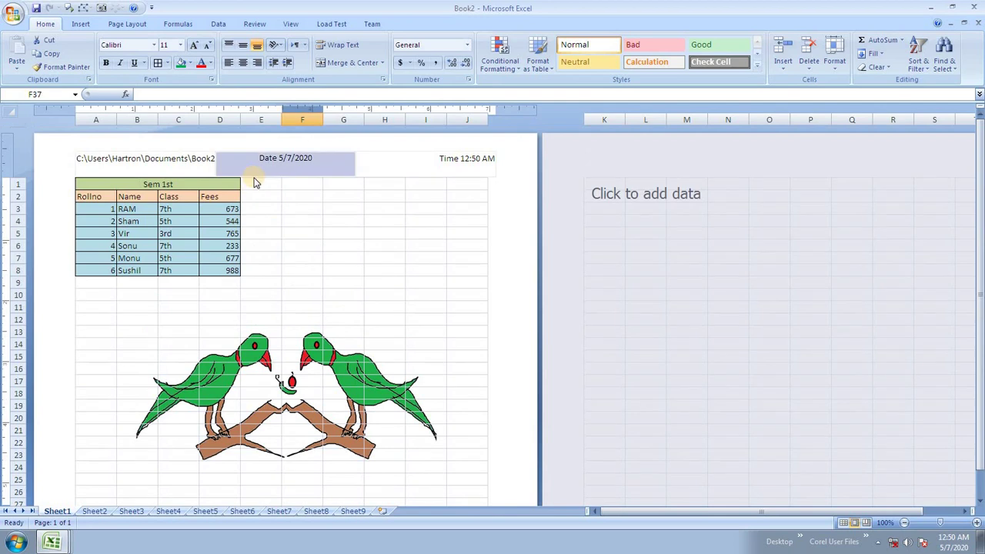
left_click(270, 170)
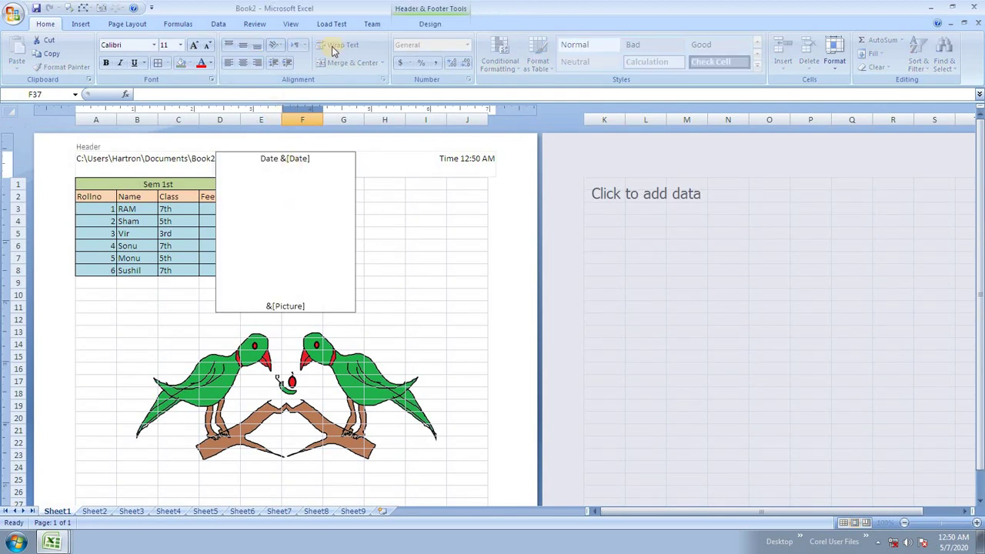
left_click(426, 24)
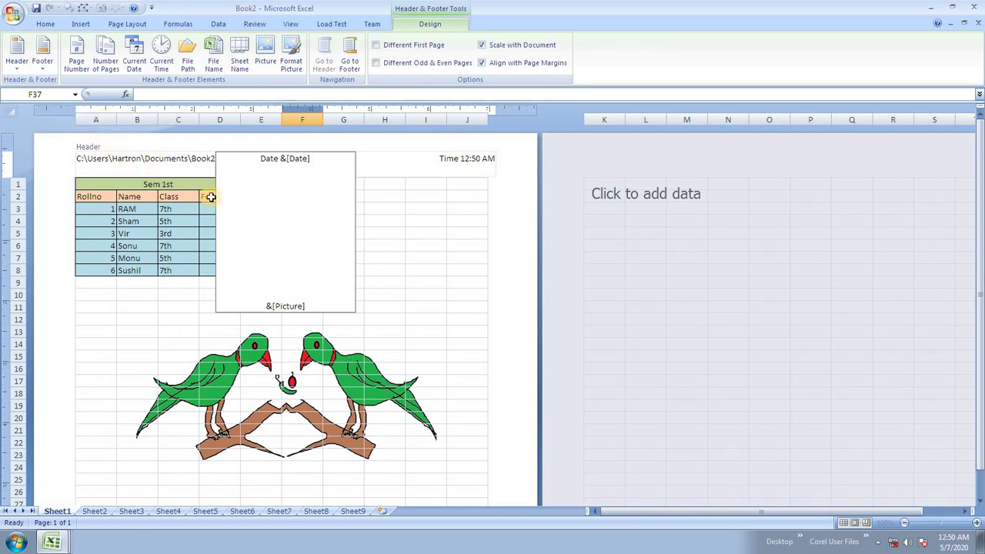
left_click(408, 223)
left_click(292, 230)
left_click(188, 208)
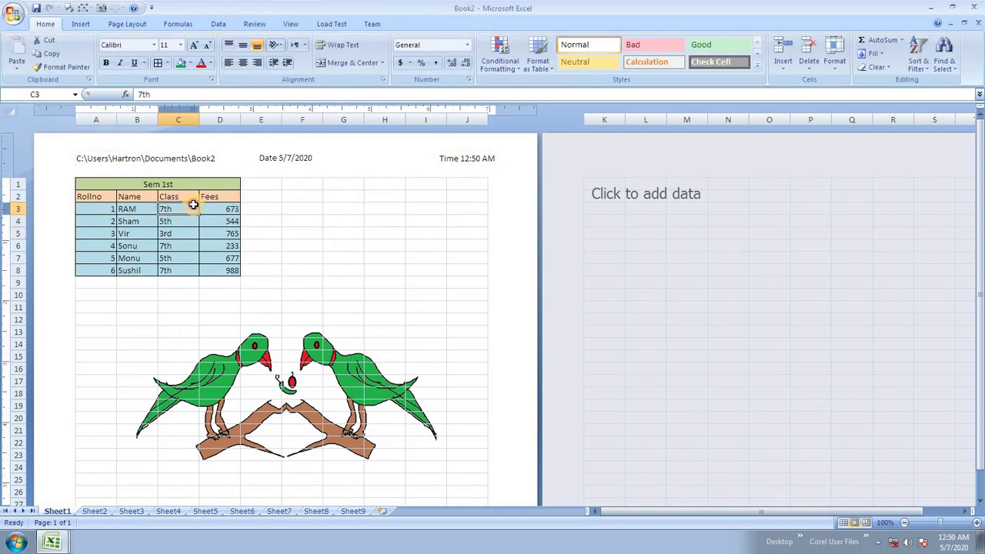
scroll(298, 80, "down", 1)
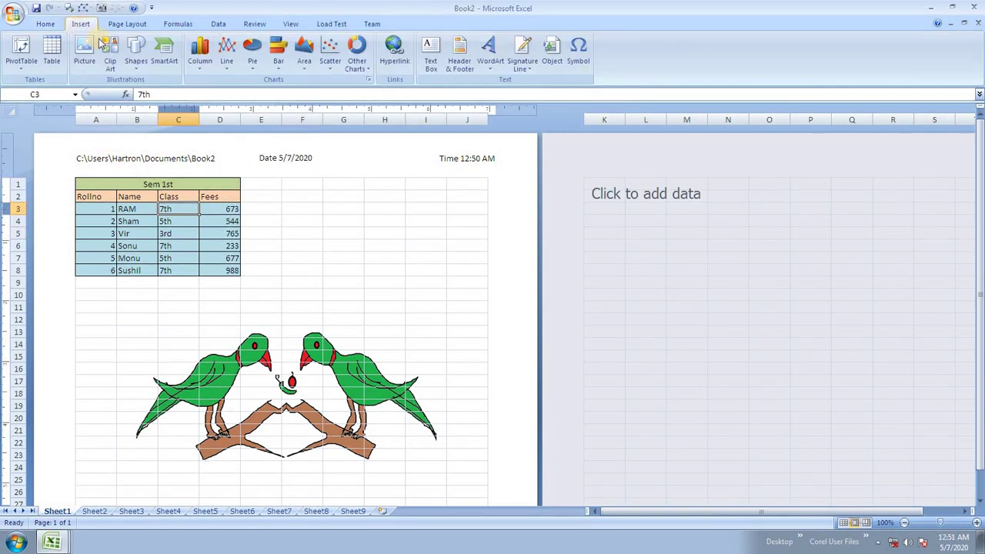